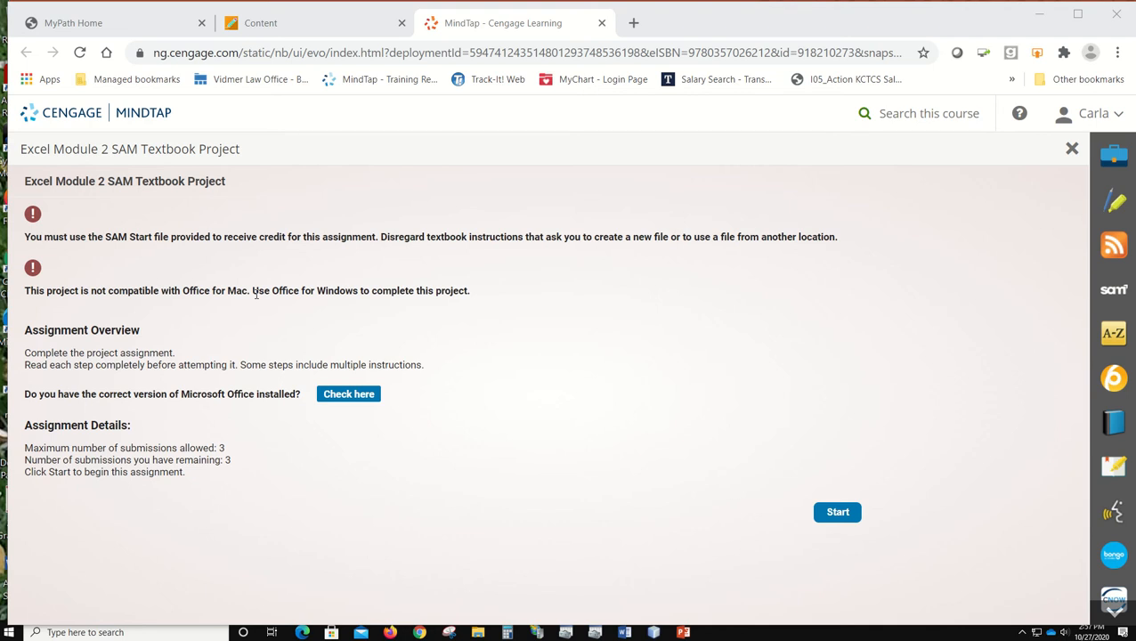
# Step: Start the Excel Module 2 project, copy the expected file name without its extension from Step 2, and return to Step 1
pyautogui.click(841, 512)
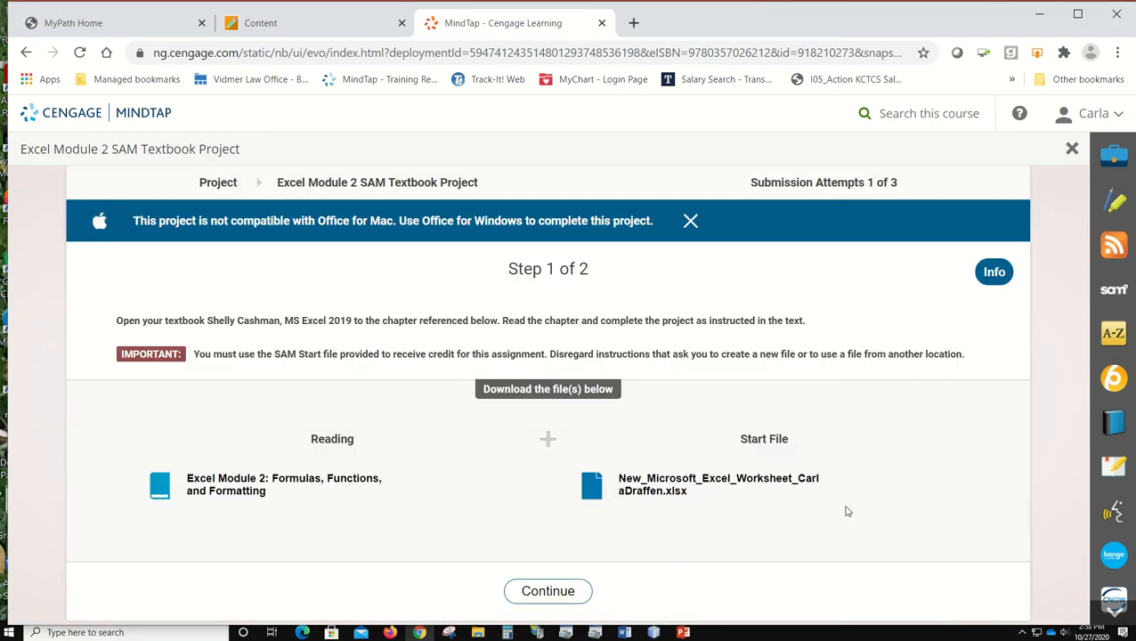
pyautogui.click(567, 592)
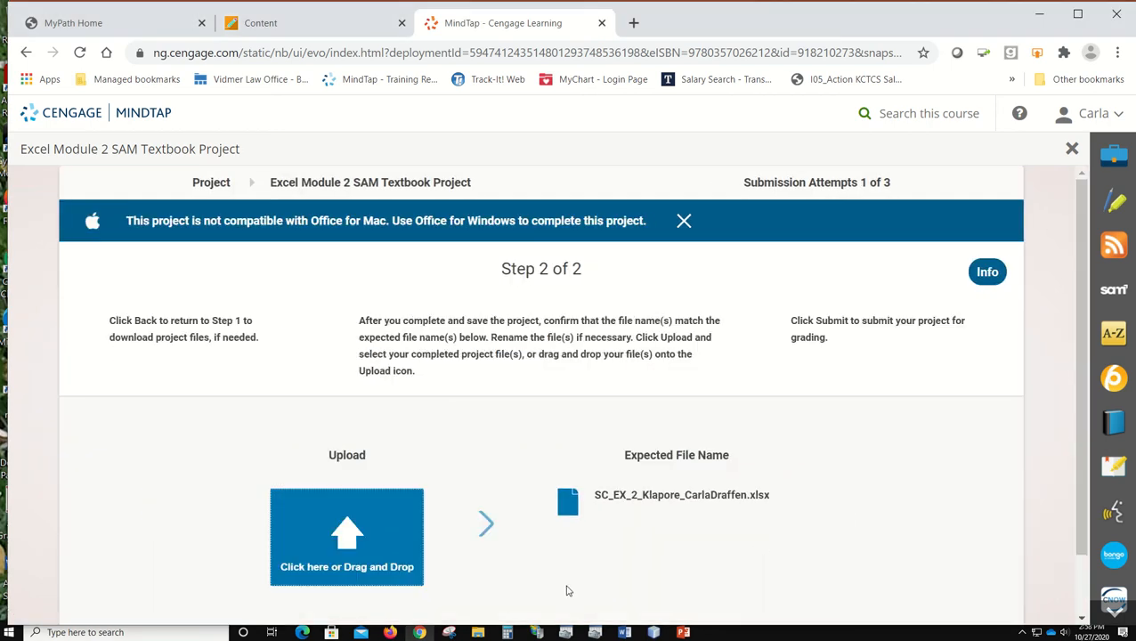
pyautogui.moveTo(594, 496); pyautogui.dragTo(746, 495)
pyautogui.hotkey('ctrl', 'c')
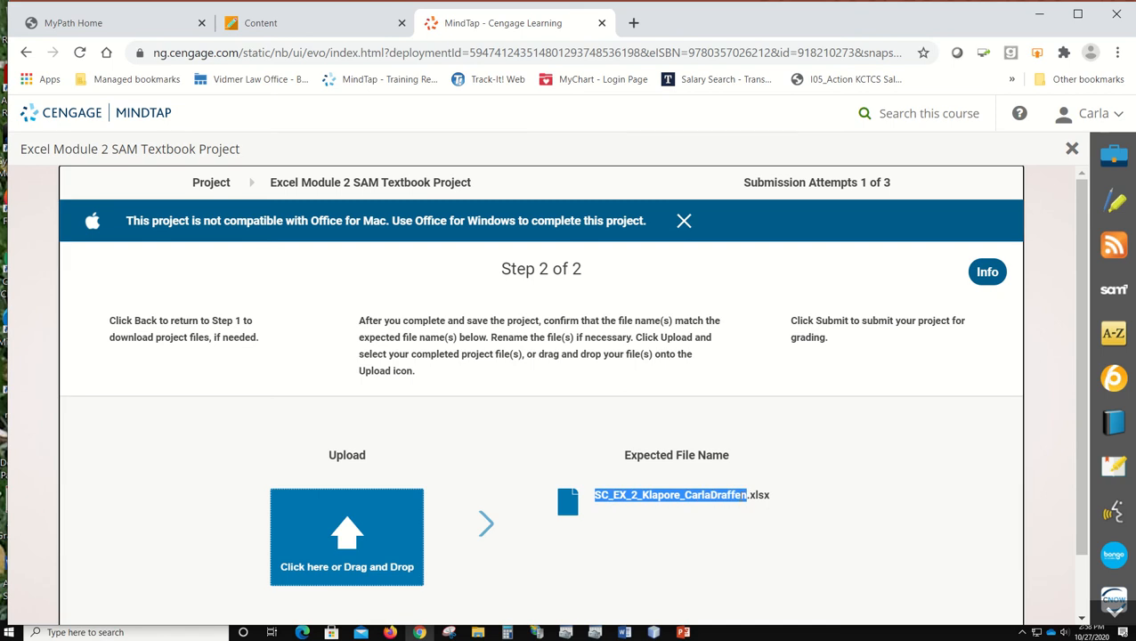
pyautogui.scroll(-1, 572, 552)
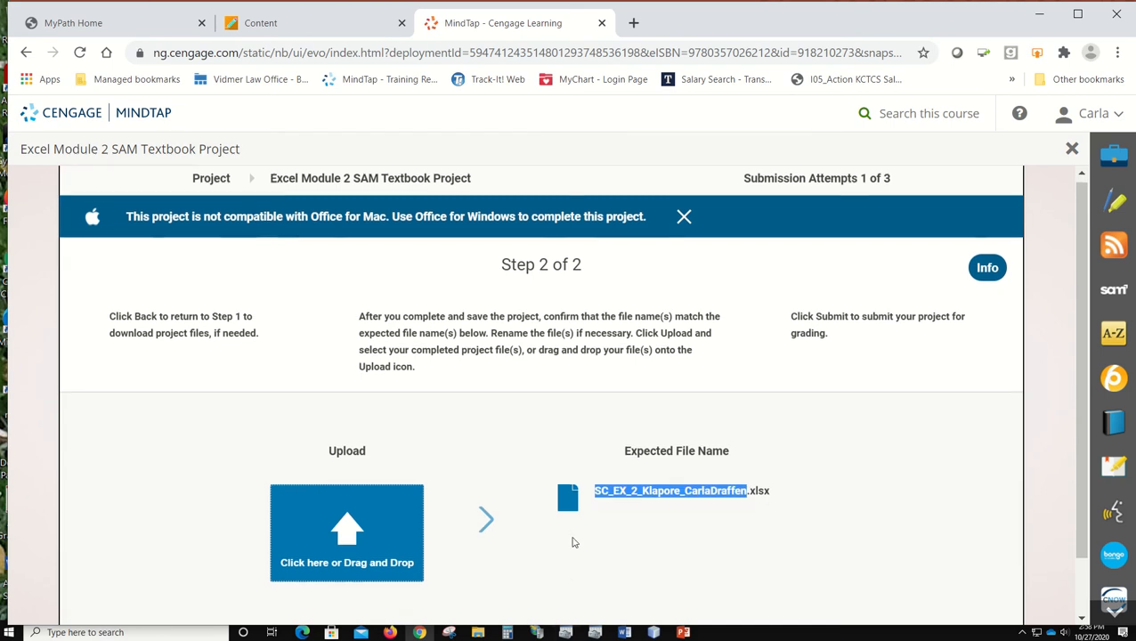
pyautogui.click(469, 595)
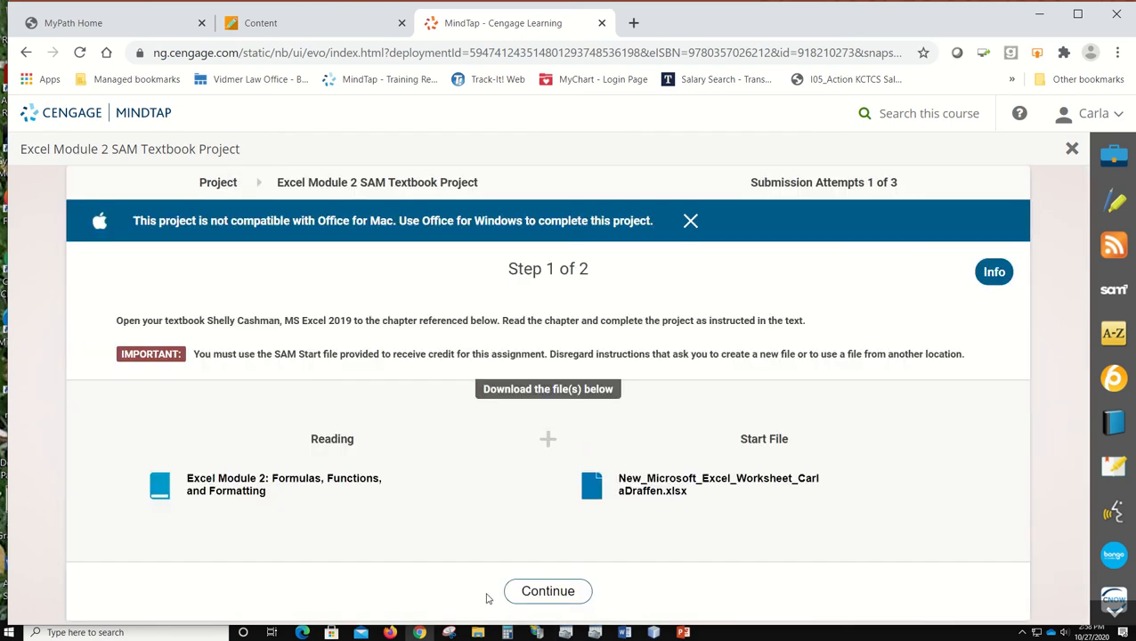
# Step: Download the project's start file, choosing the Excel 2 folder under CIT 105 B5Z2 Fall 2020 > Excel on the USB drive as its location
pyautogui.click(663, 486)
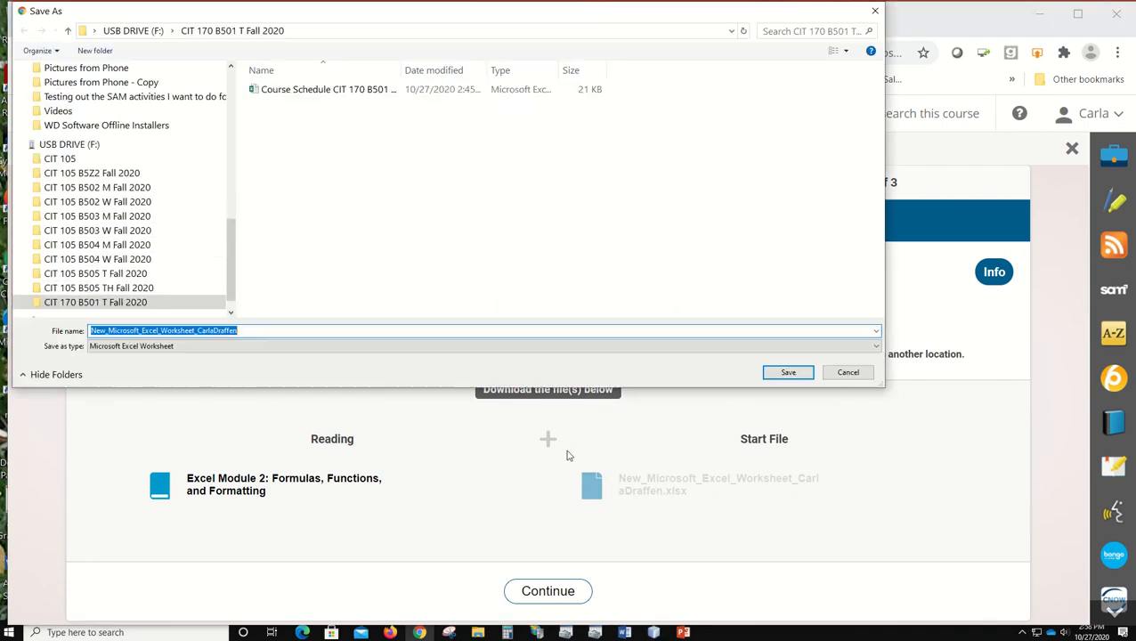
pyautogui.click(139, 177)
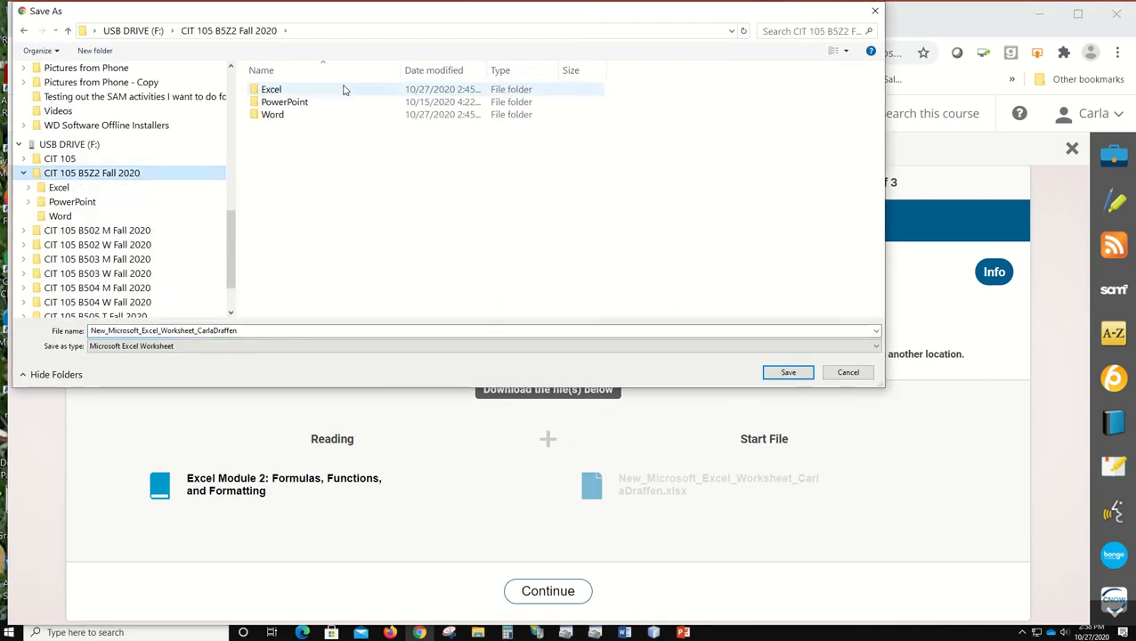
pyautogui.click(298, 93)
pyautogui.doubleClick(297, 92)
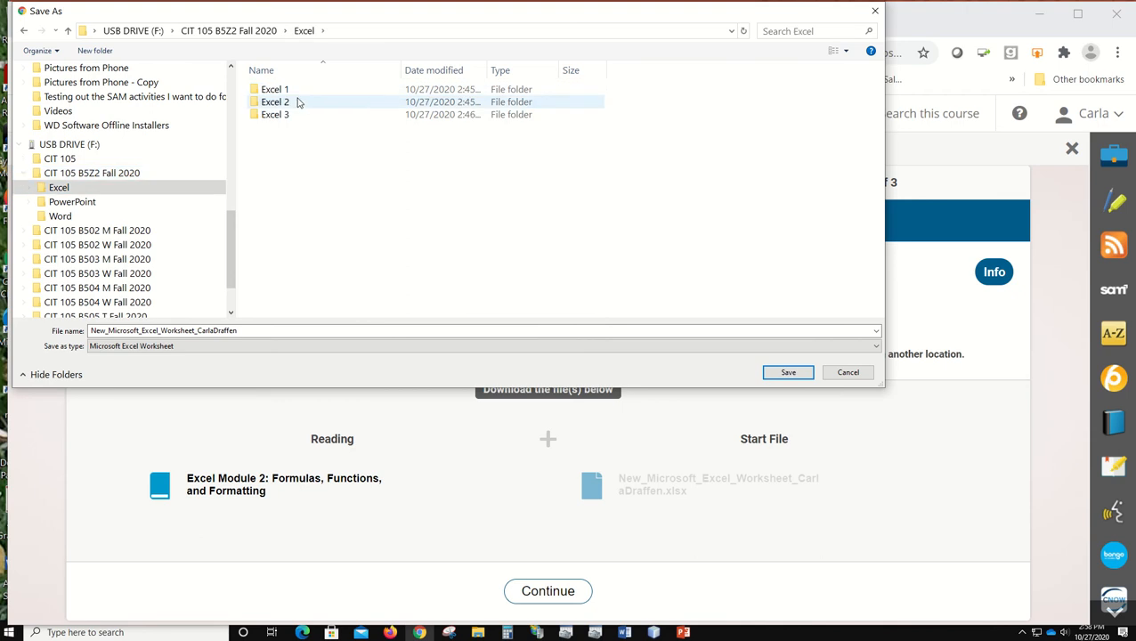
pyautogui.doubleClick(298, 101)
# Step: Replace the suggested name with the copied expected file name and save the start file
pyautogui.click(258, 330)
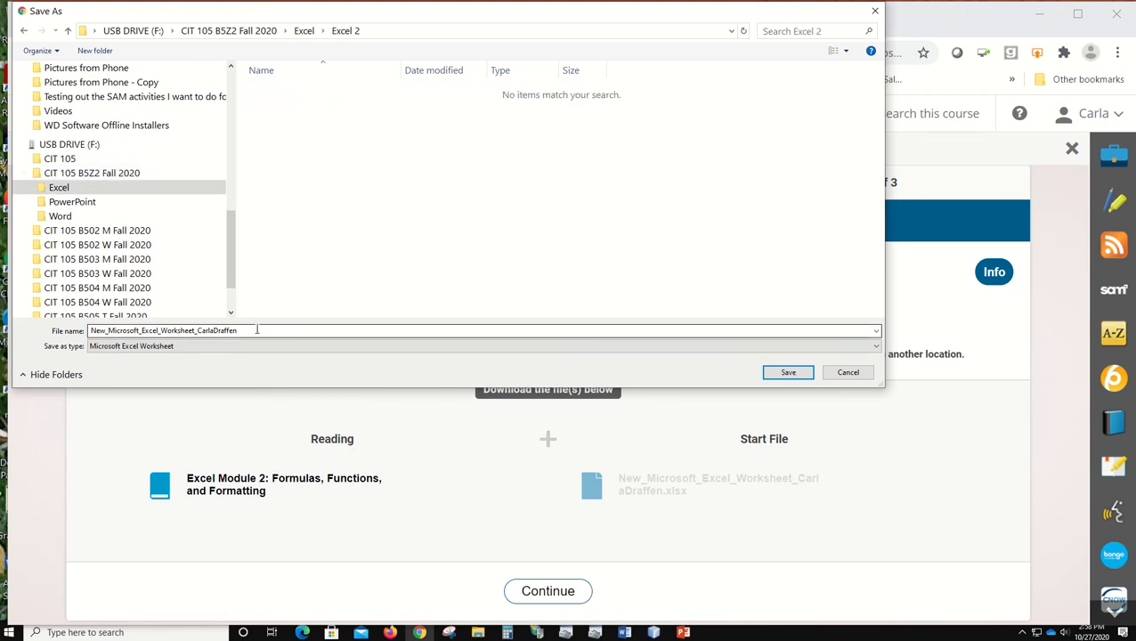
pyautogui.doubleClick(258, 330)
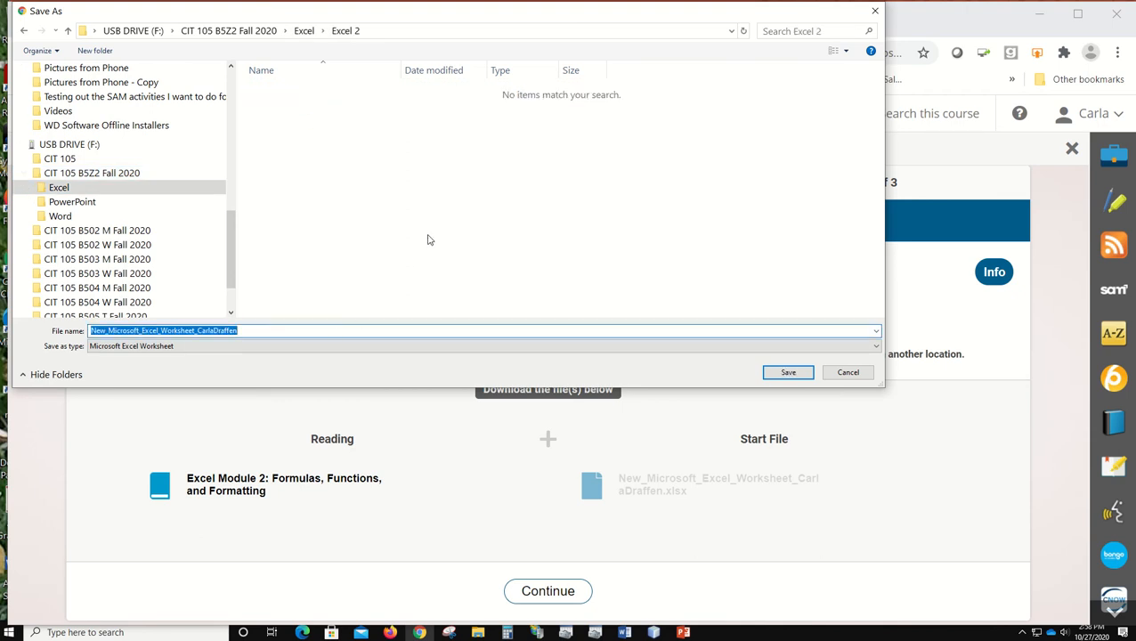
pyautogui.hotkey('ctrl', 'v')
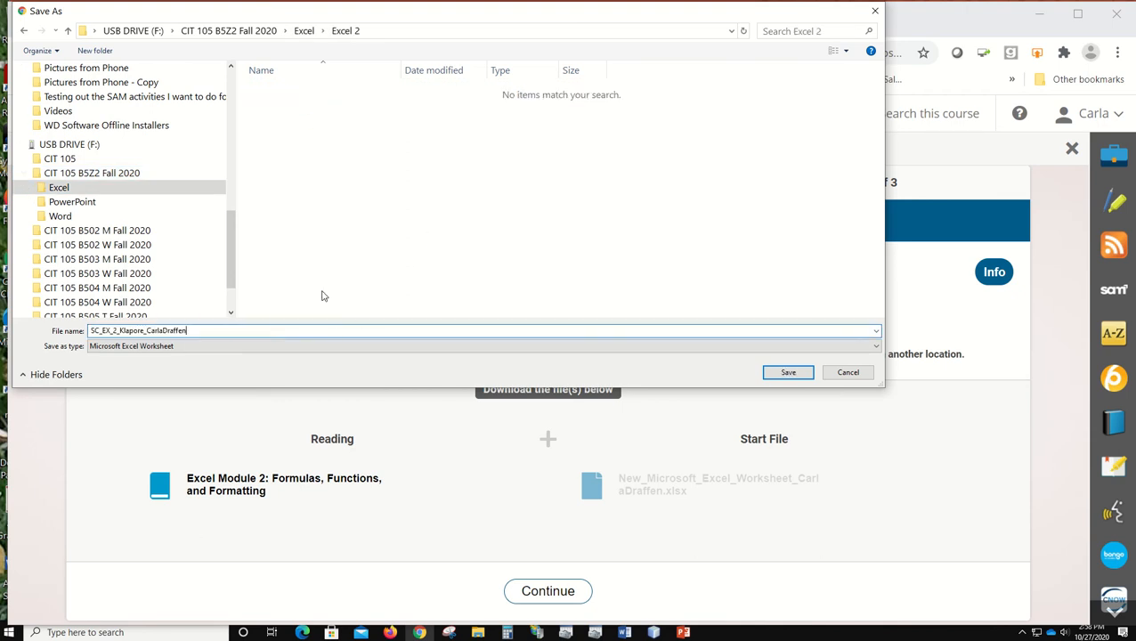
pyautogui.click(787, 372)
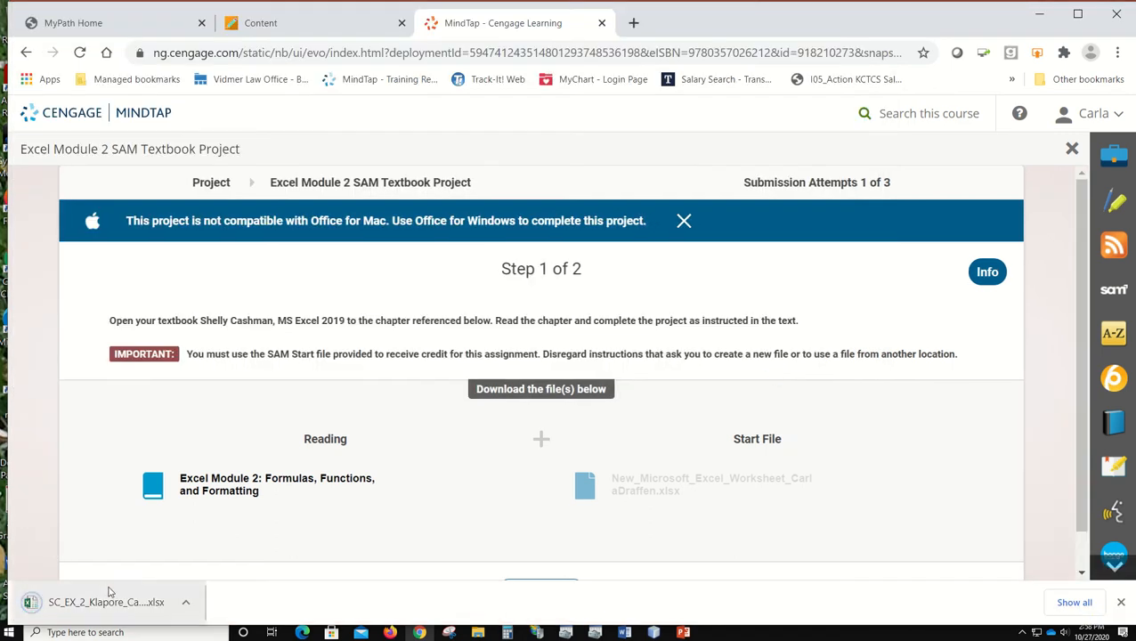
# Step: Open the downloaded workbook in Excel, then reposition and enlarge its window to fill the screen above the taskbar
pyautogui.click(105, 600)
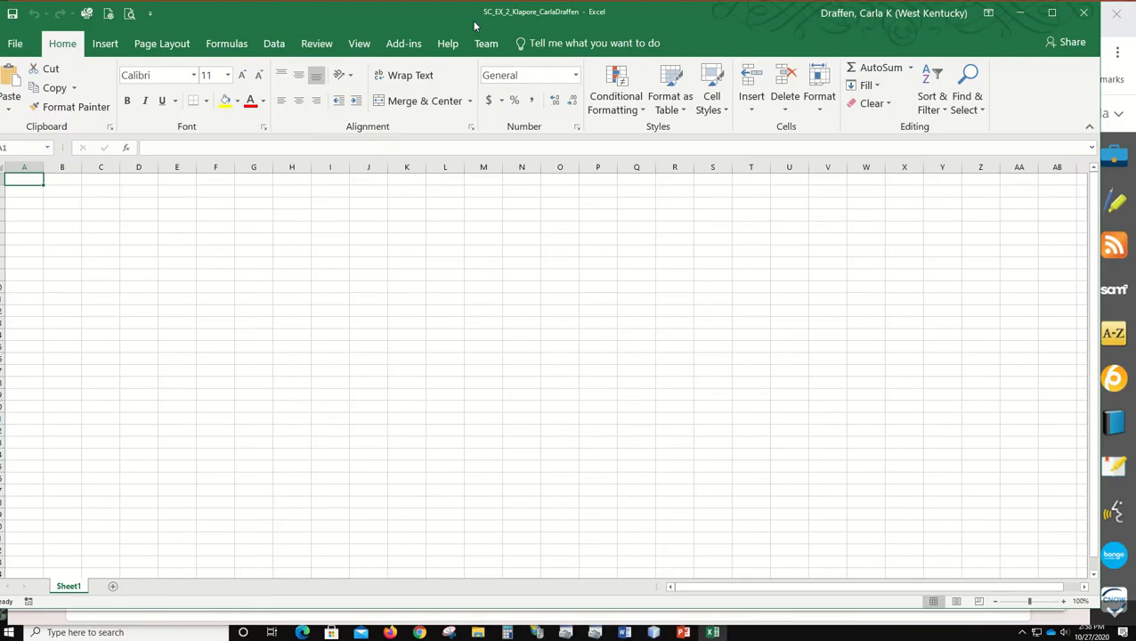
pyautogui.moveTo(362, 17); pyautogui.dragTo(448, 17)
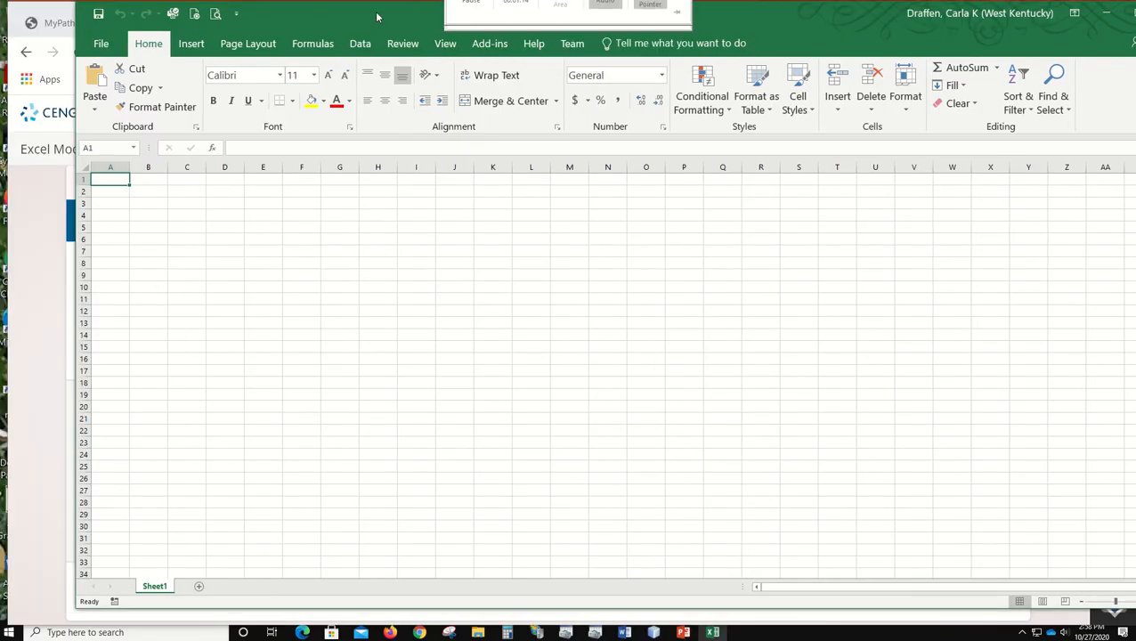
pyautogui.moveTo(374, 17); pyautogui.dragTo(326, 33)
pyautogui.moveTo(264, 8); pyautogui.dragTo(304, 22)
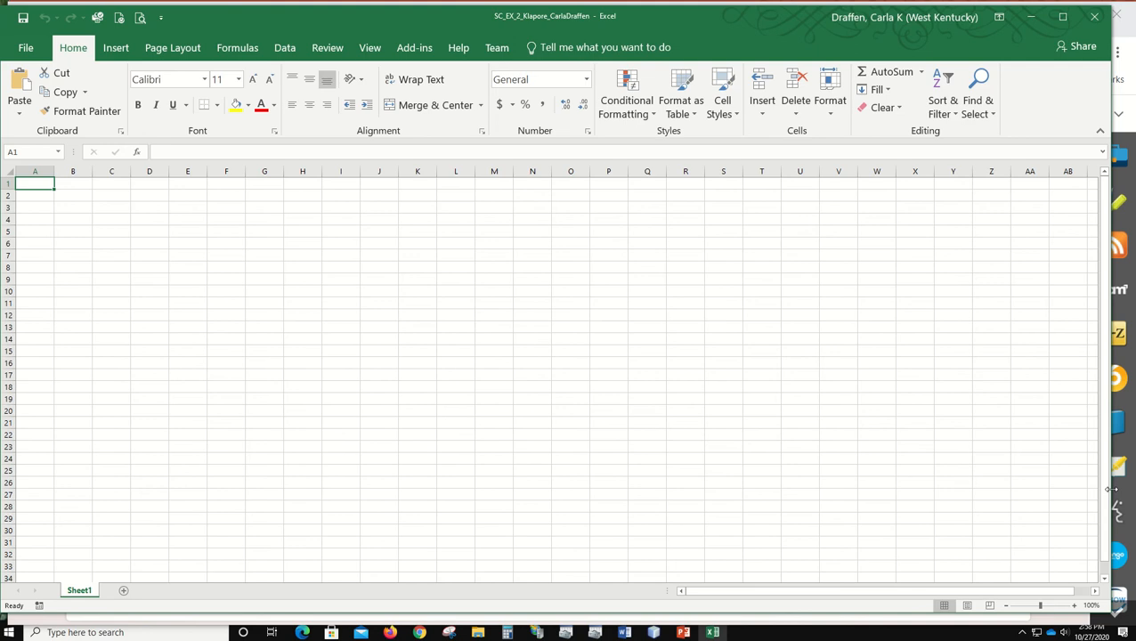
pyautogui.moveTo(1112, 489); pyautogui.dragTo(1135, 489)
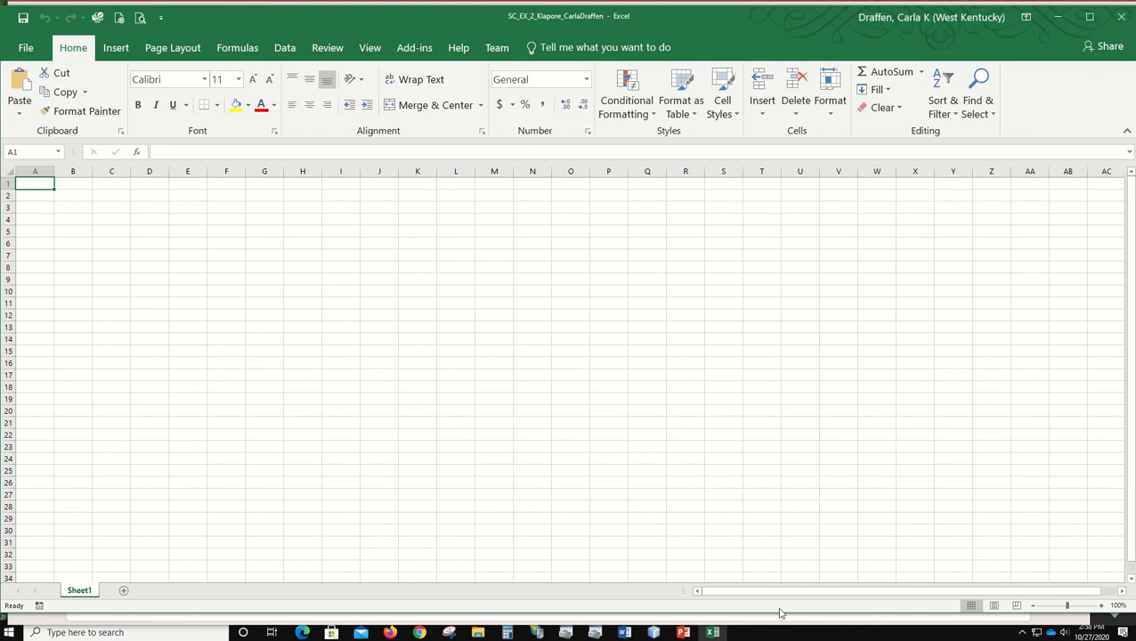
pyautogui.moveTo(783, 612); pyautogui.dragTo(783, 624)
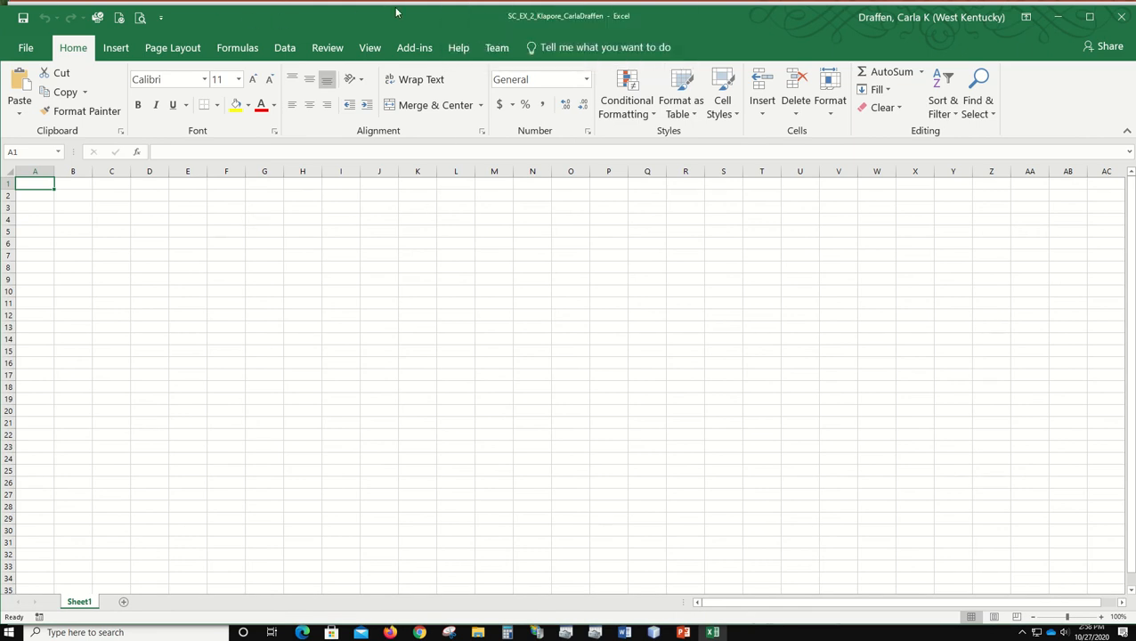
pyautogui.moveTo(397, 5); pyautogui.dragTo(398, 2)
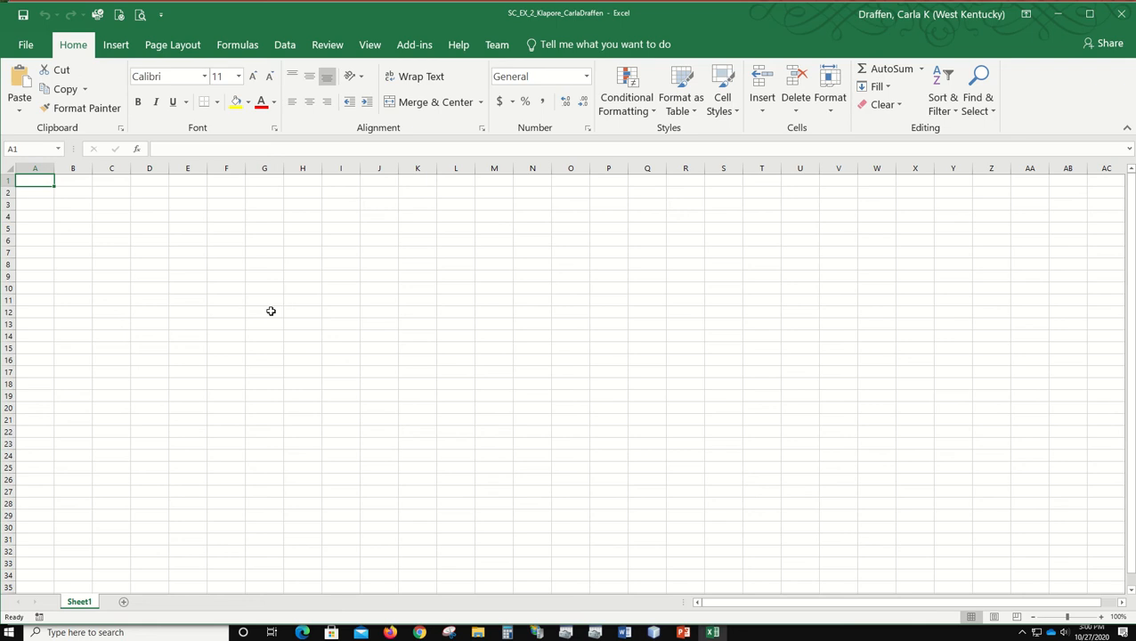
# Step: Enter the worksheet title Klapore Engineering in cell A1 and the subtitle Salary Report in A2
pyautogui.write('Klapore')
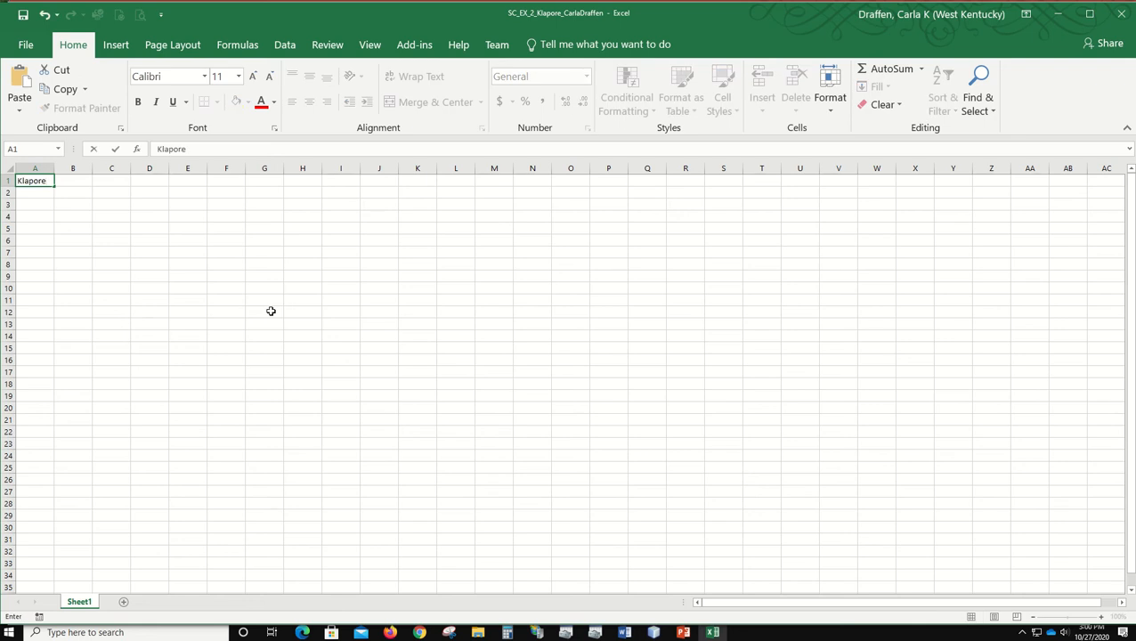
pyautogui.write(' Engineering')
pyautogui.press('Return')
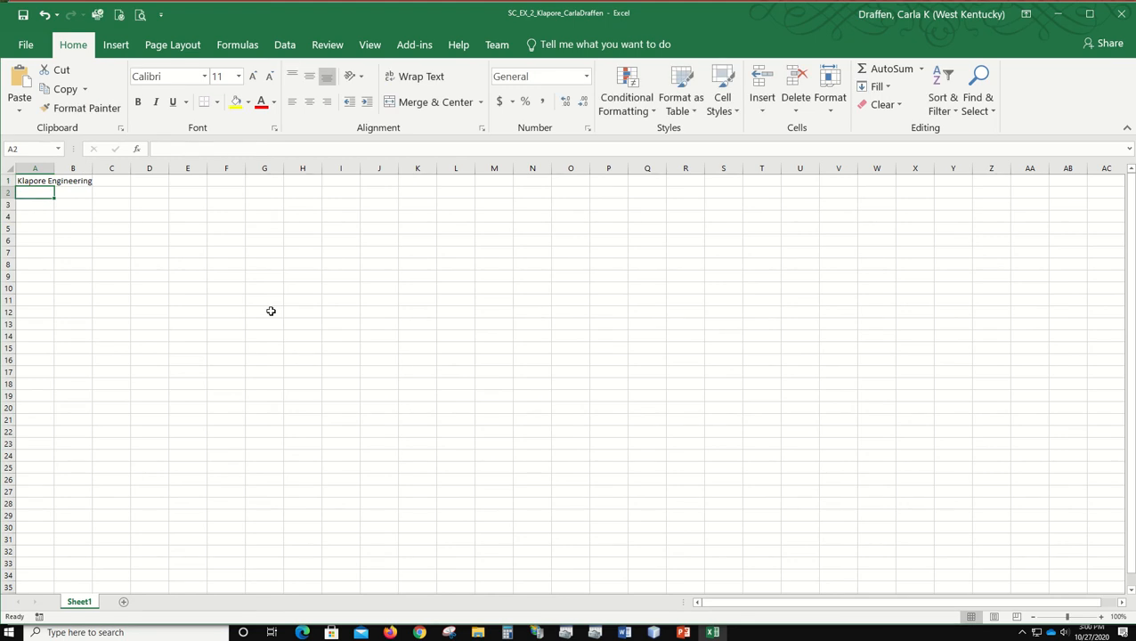
pyautogui.write('Salar')
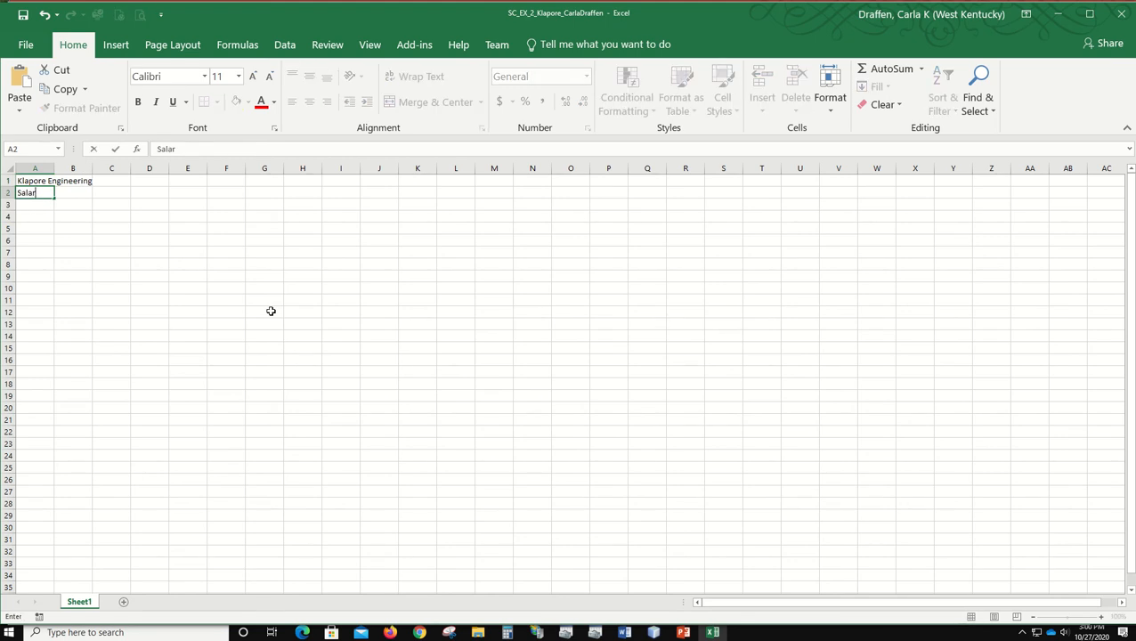
pyautogui.write('y Report')
pyautogui.press('Return')
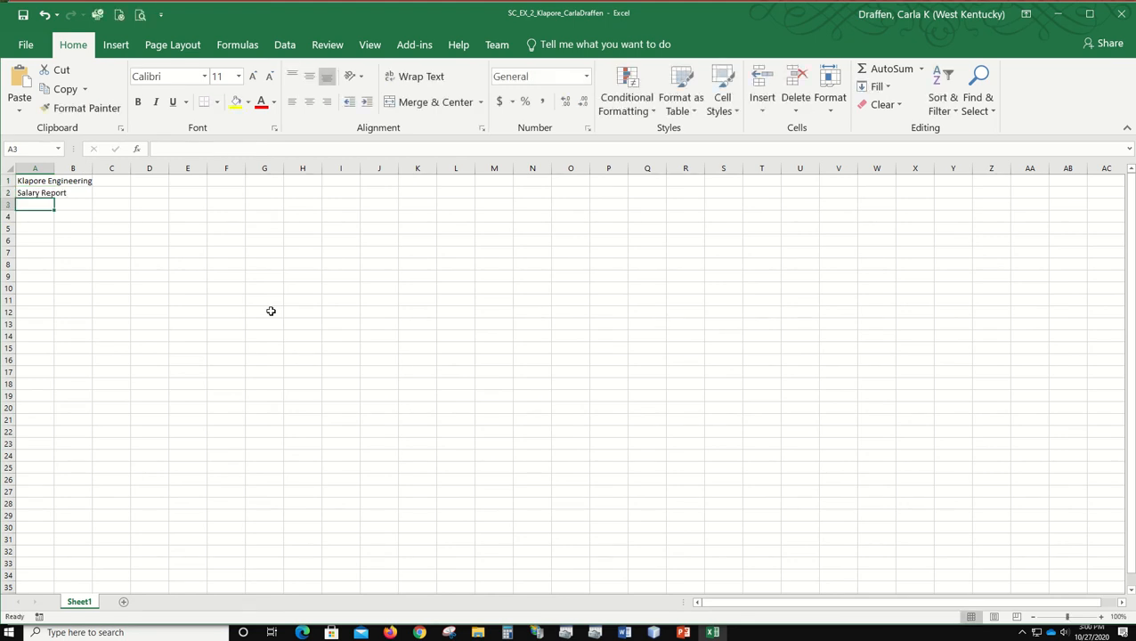
# Step: Enter the column headings Employee, Email Address and Dependents in cells A3 to C3
pyautogui.write('Em')
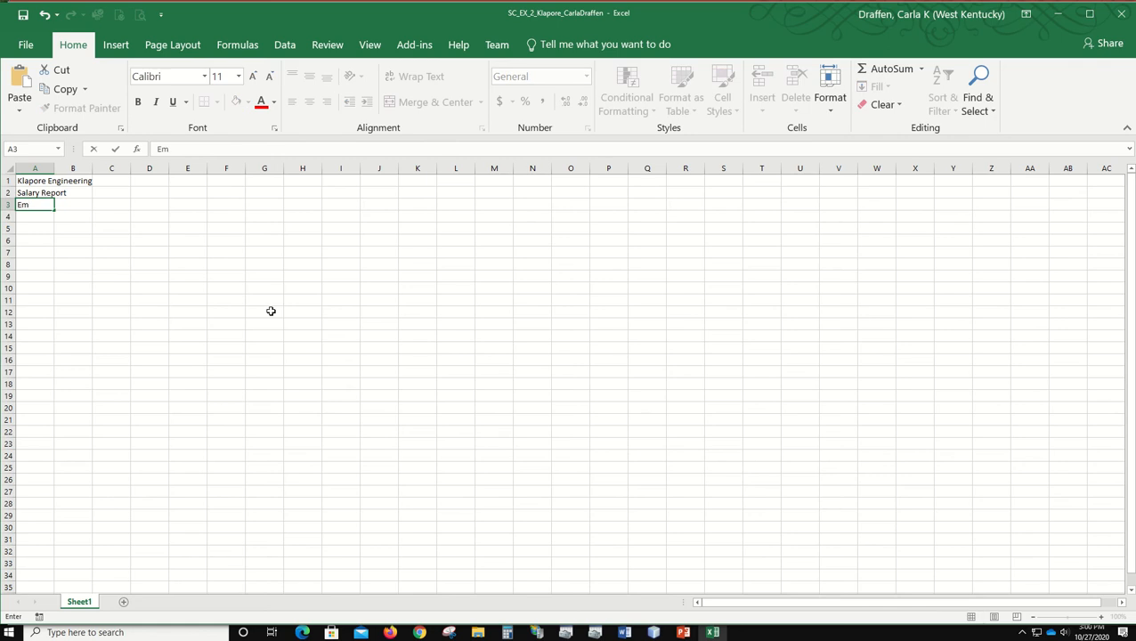
pyautogui.write('ployee')
pyautogui.press('Tab')
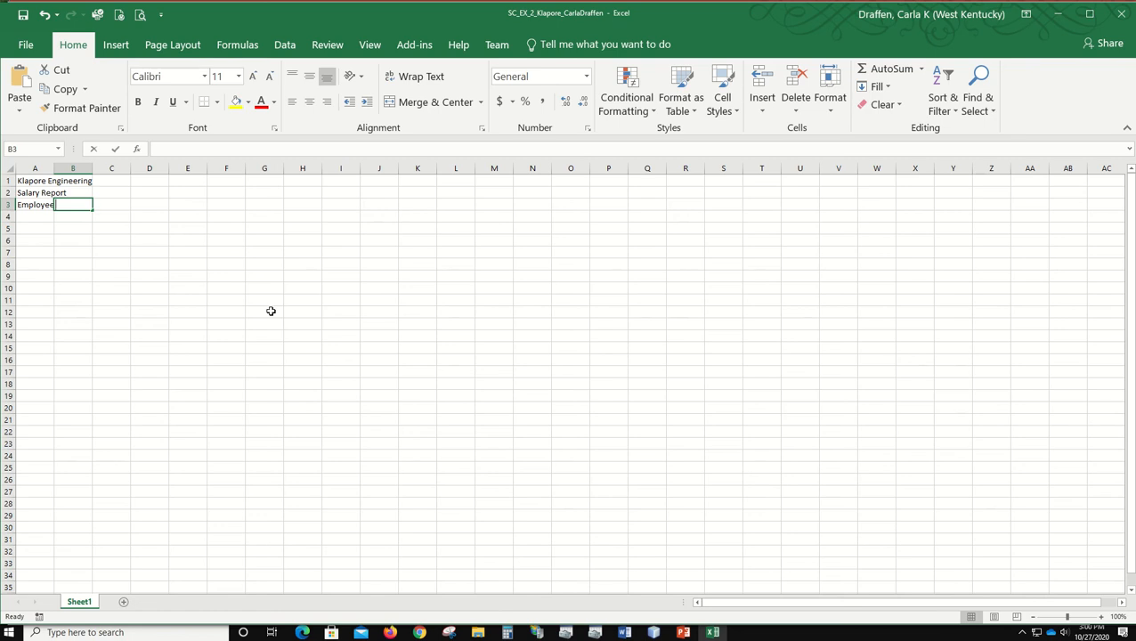
pyautogui.write('Email Address')
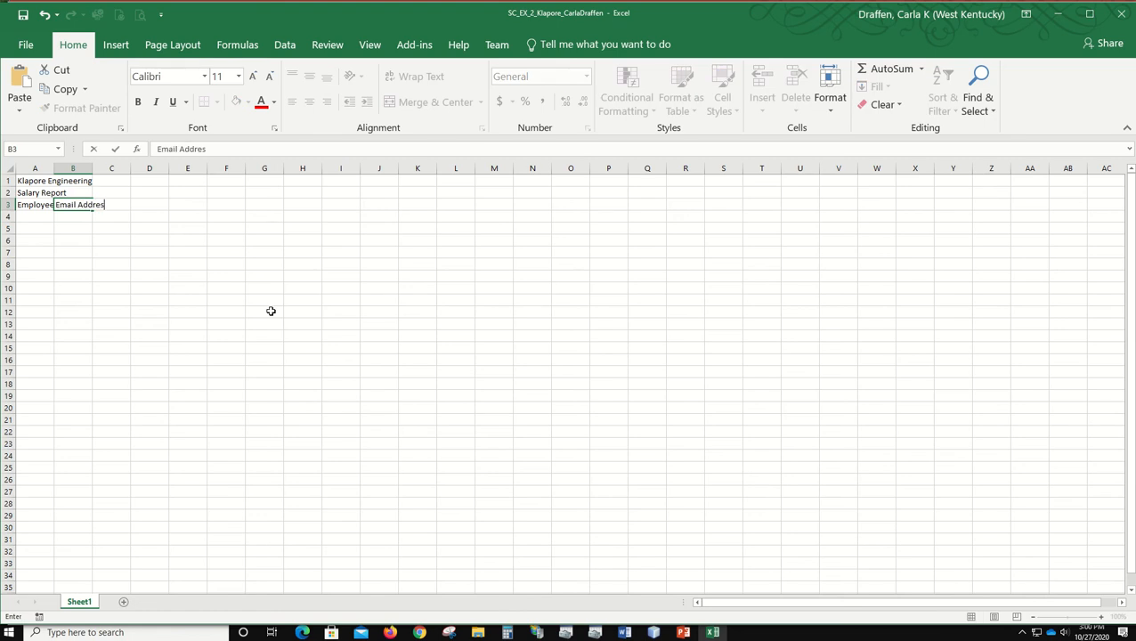
pyautogui.press('Tab')
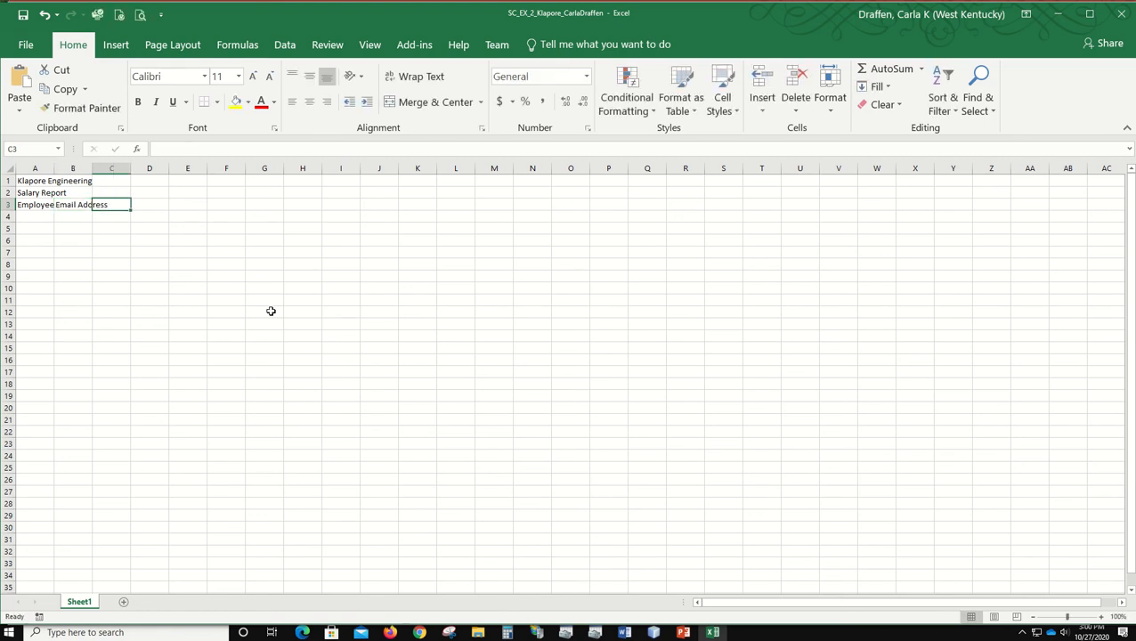
pyautogui.write('Depe')
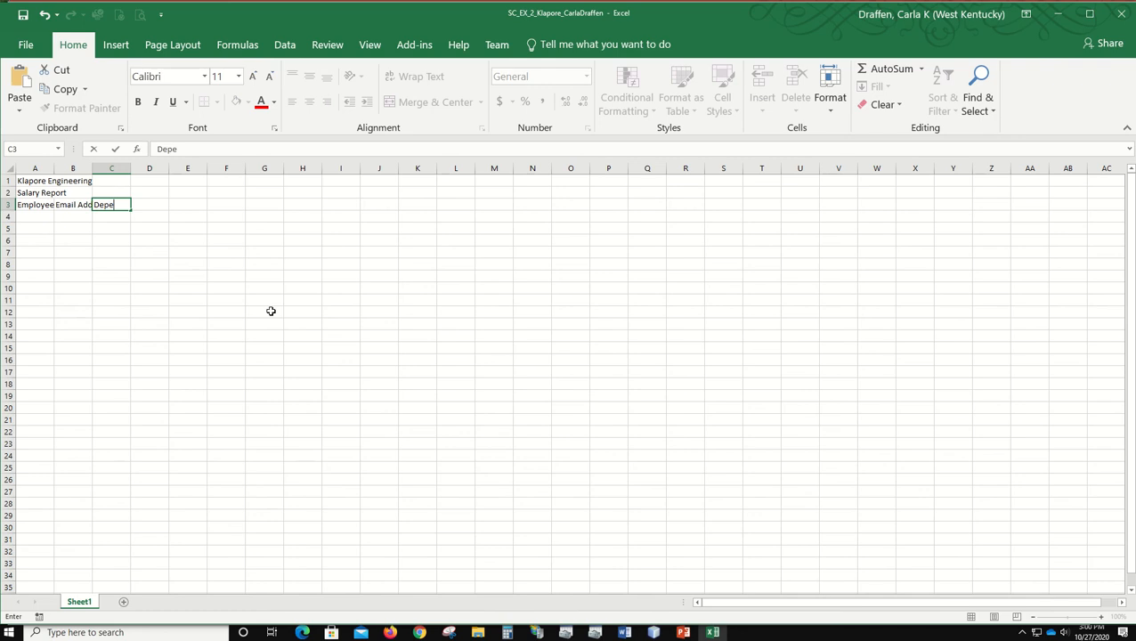
pyautogui.write('ndents')
pyautogui.press('Tab')
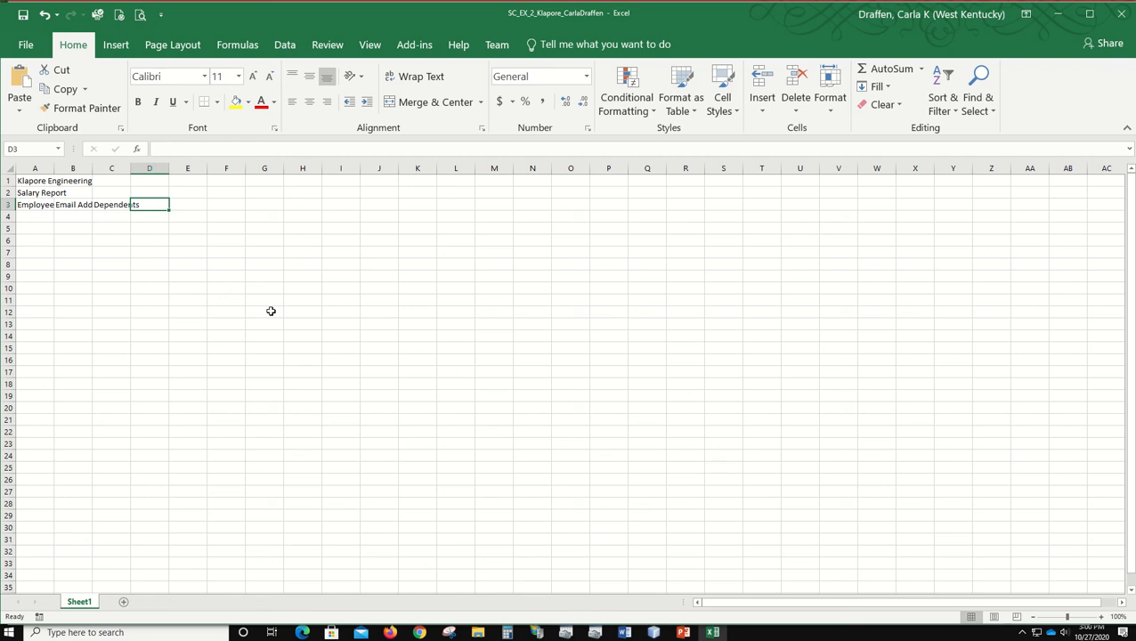
# Step: Enter the heading Hours Worked in cell D3 on two lines, with Worked on the second line
pyautogui.write('Hours')
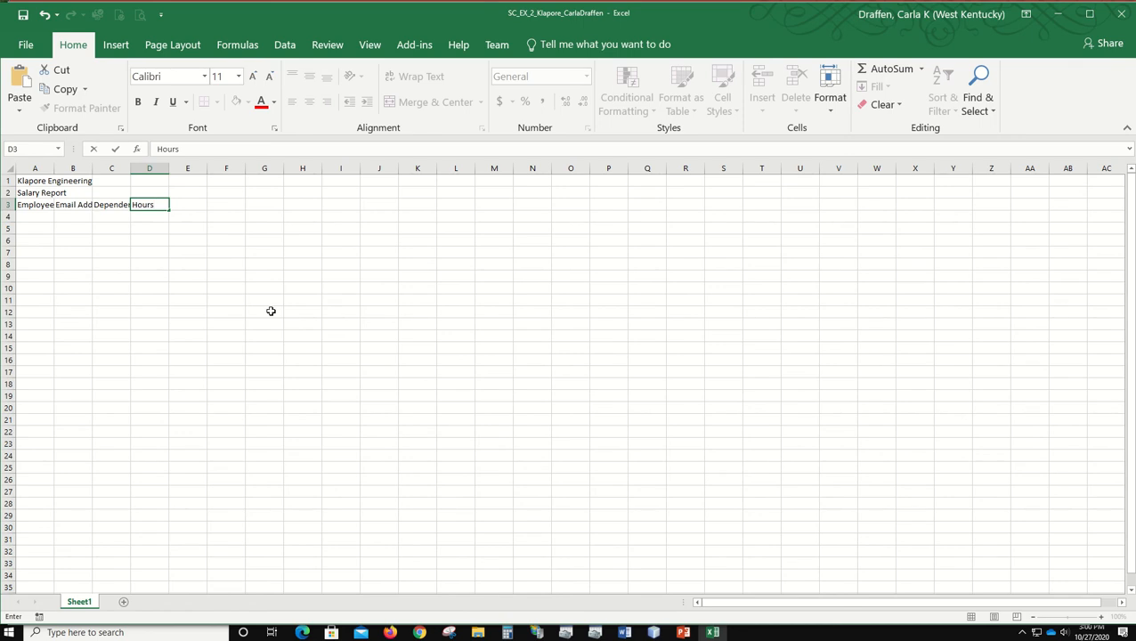
pyautogui.press('Return')
pyautogui.hotkey('alt', 'Return')
pyautogui.write('Worked')
pyautogui.press('Tab')
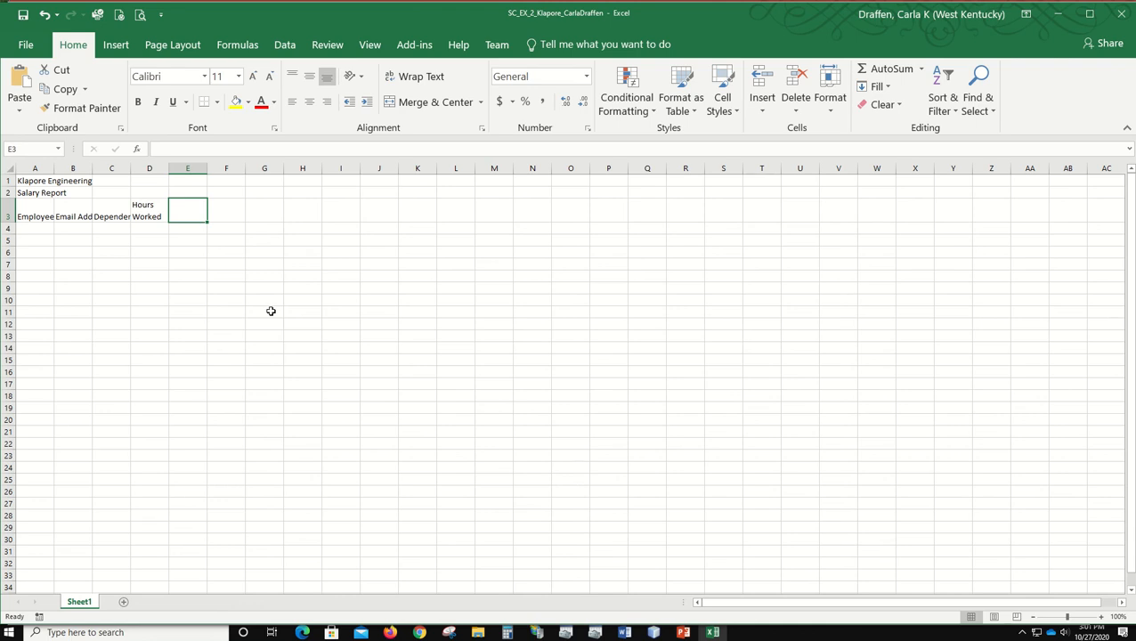
# Step: Enter the heading Hourly Pay Rate in cell E3 on two lines, breaking after Hourly
pyautogui.write('Hourly')
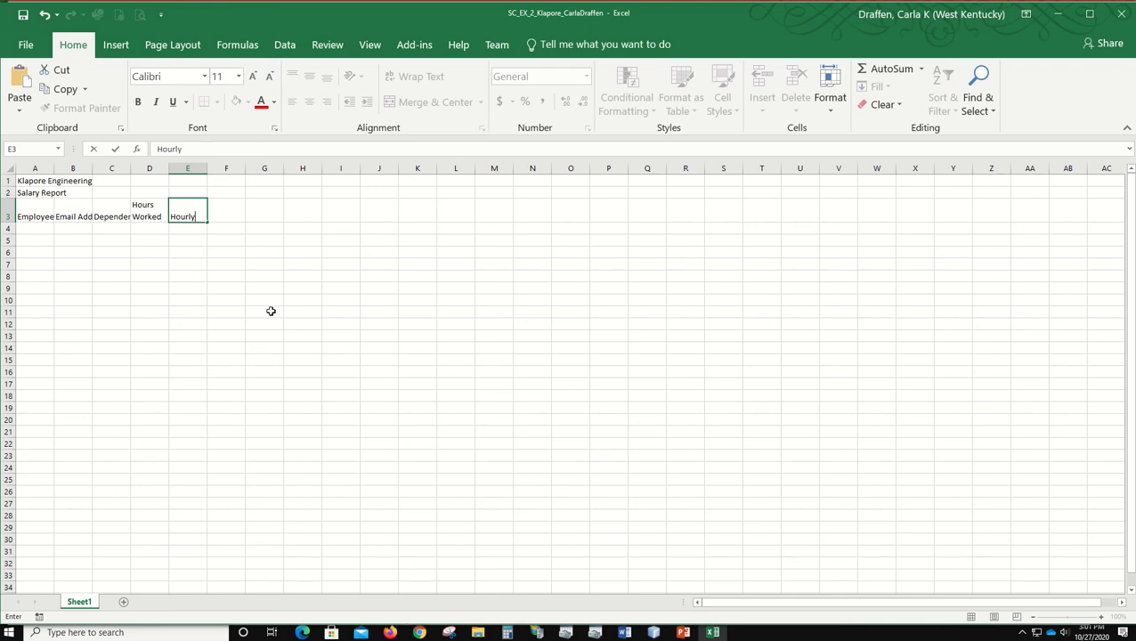
pyautogui.hotkey('alt', 'Return')
pyautogui.write('Pay Rate')
pyautogui.press('Tab')
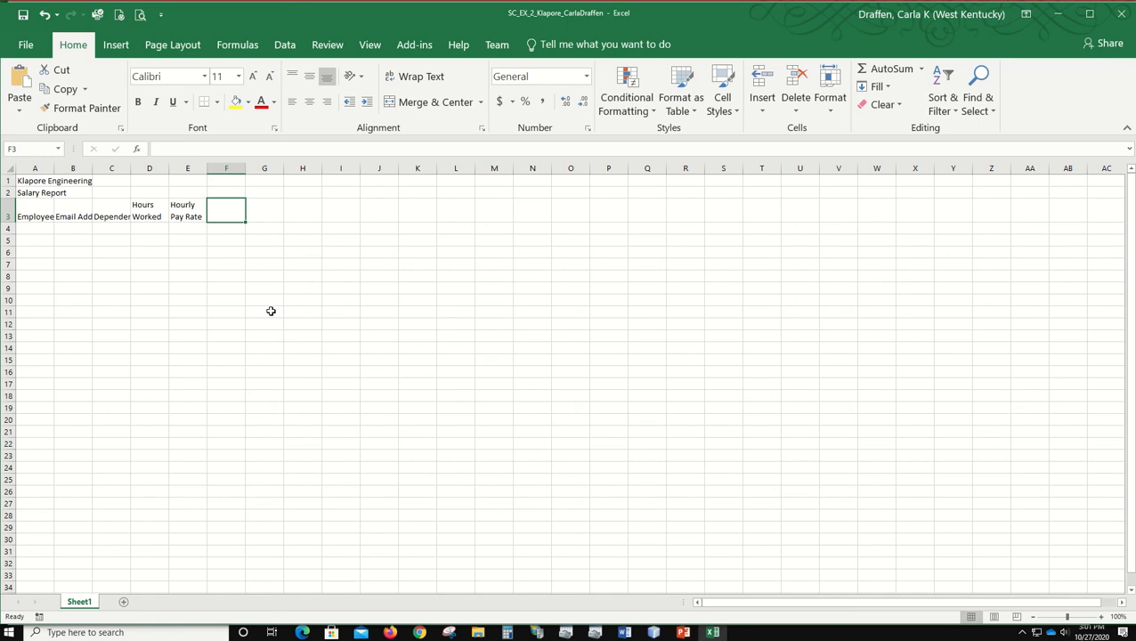
# Step: Enter the column headings Gross Pay in cell F3 and Federal Tax in G3
pyautogui.write('Gr')
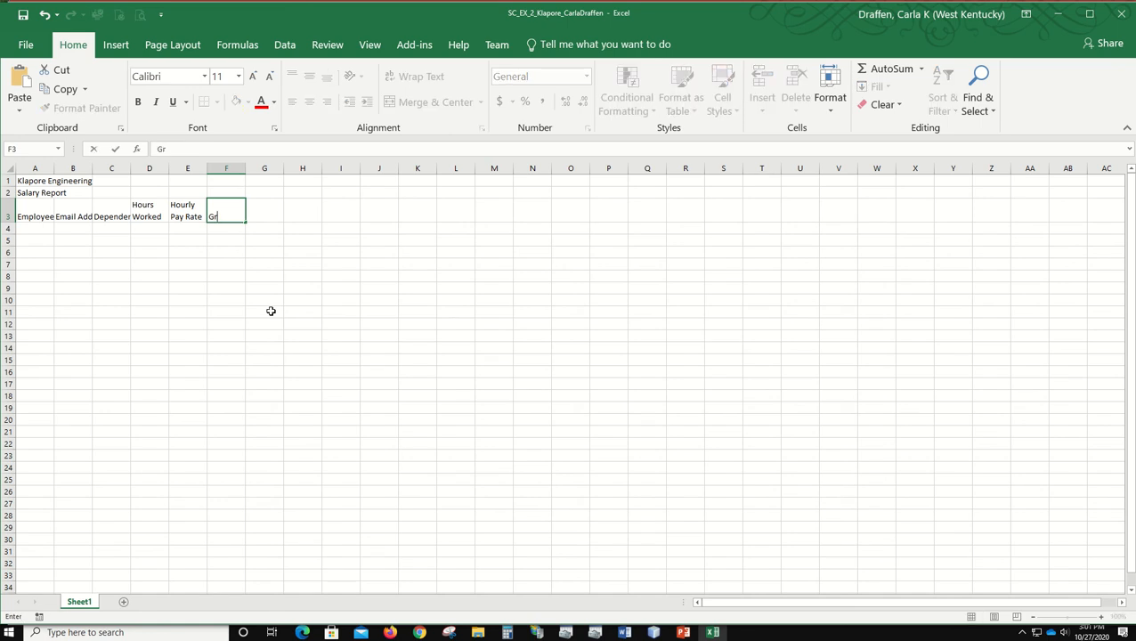
pyautogui.write('oss Pay')
pyautogui.press('Tab')
pyautogui.write('Fe')
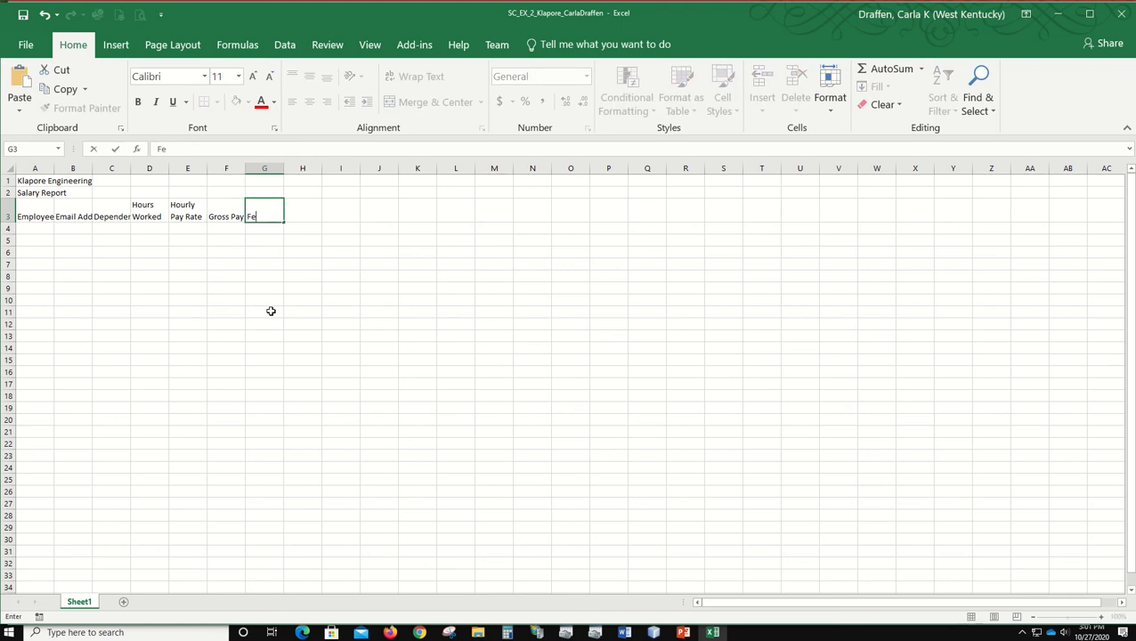
pyautogui.write('deral Tax')
pyautogui.press('Tab')
# Step: Enter the column headings State Tax in cell H3 and Tax % in I3
pyautogui.write('State tax')
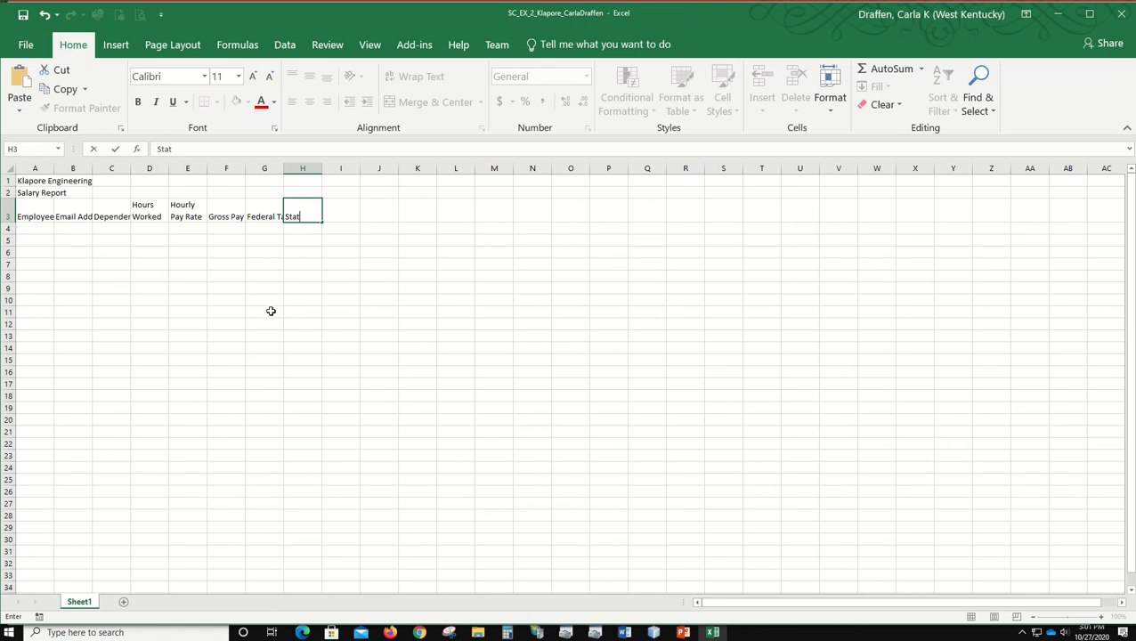
pyautogui.press('BackSpace')
pyautogui.press('BackSpace')
pyautogui.press('BackSpace')
pyautogui.write('Tax')
pyautogui.press('Tab')
pyautogui.write('Tax')
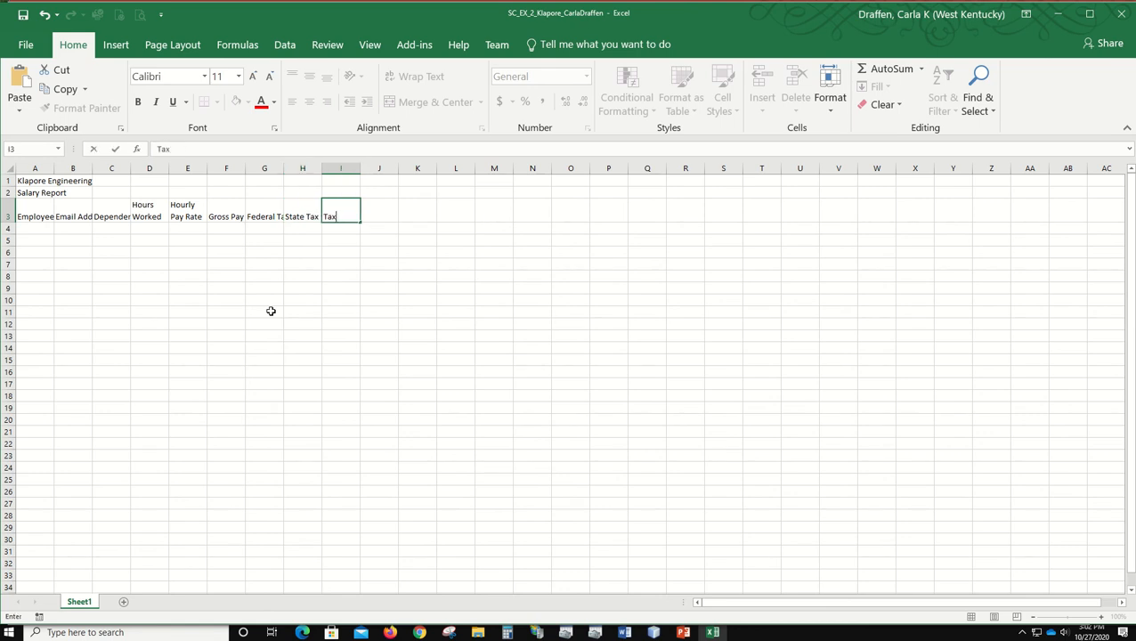
pyautogui.write(' %')
pyautogui.press('Tab')
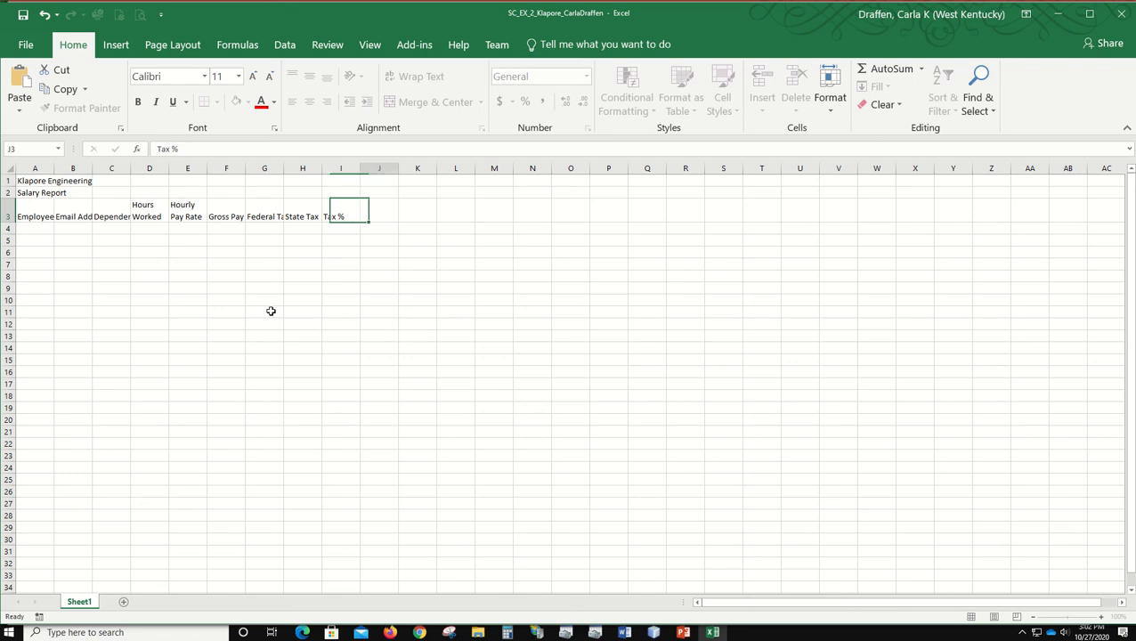
# Step: Enter the column headings Net Pay in cell J3 and Hire Date in K3, completing the header row
pyautogui.write('Net Pay')
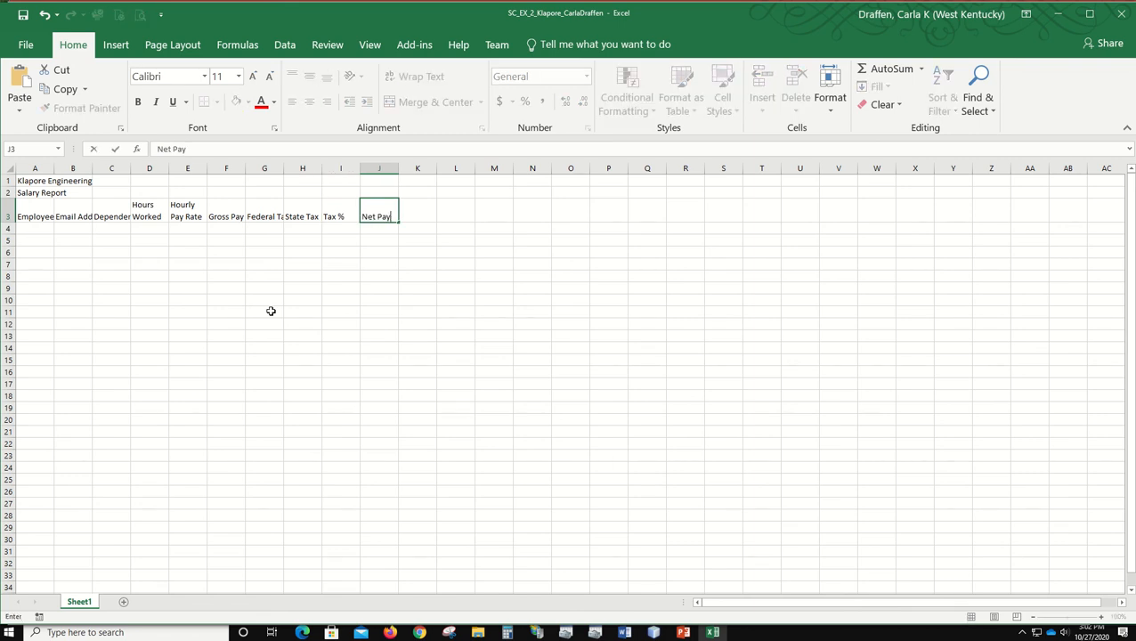
pyautogui.press('Tab')
pyautogui.write('H')
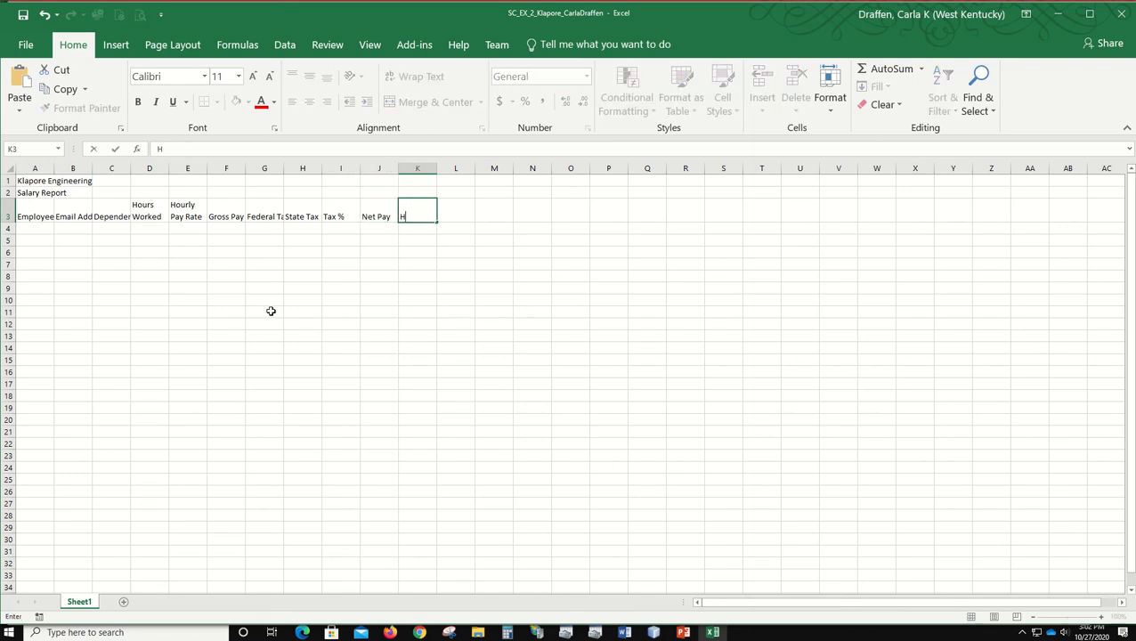
pyautogui.write('ire Date')
pyautogui.press('Return')
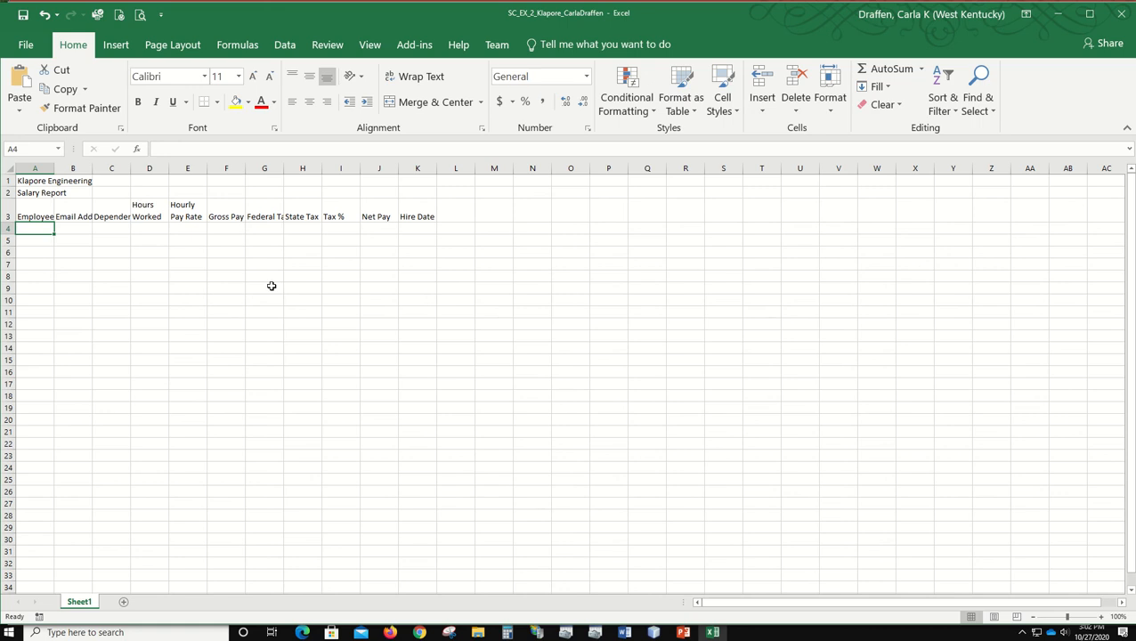
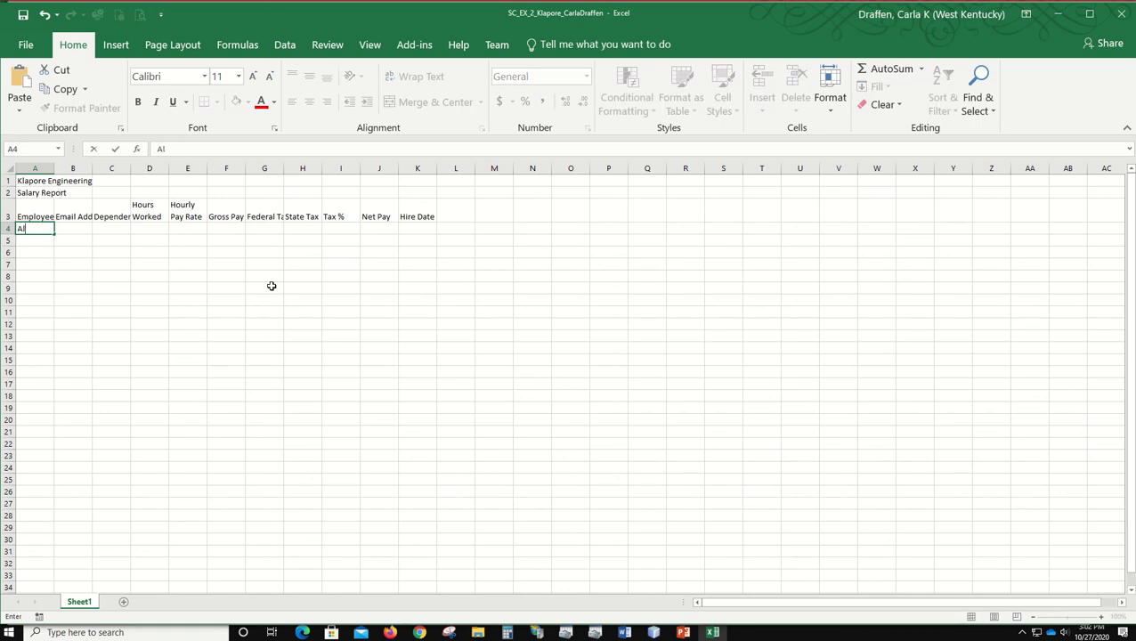
# Step: Enter the first employee's name, last name first, in cell A4, leaving the email address cell blank
pyautogui.press('Tab')
pyautogui.press('Tab')
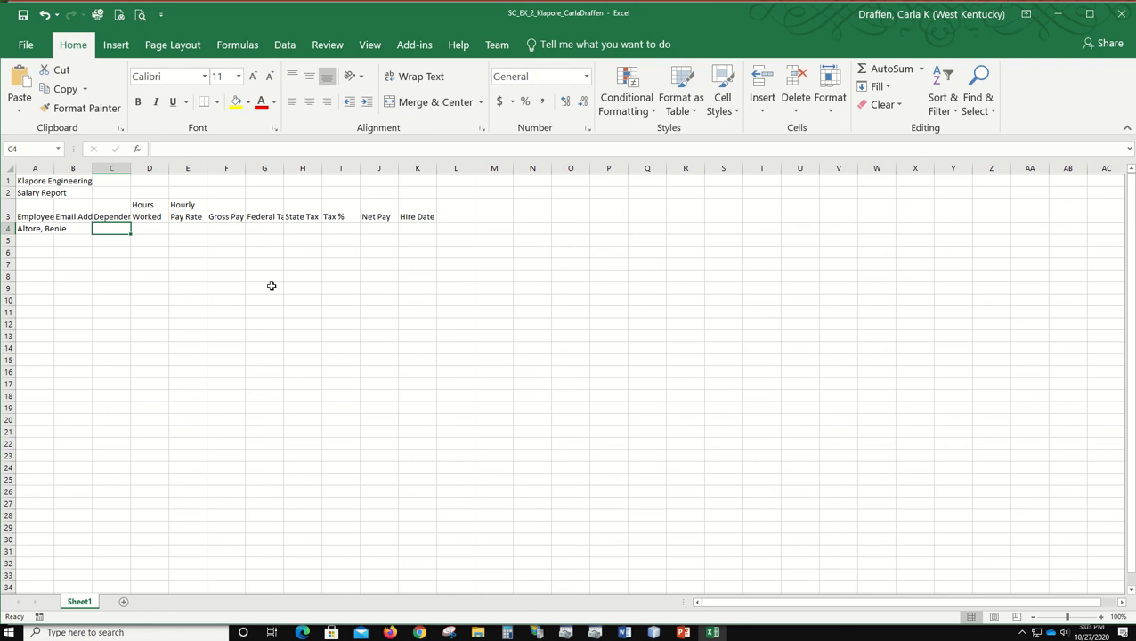
# Step: Enter 3 dependents in cell C4 and 74.50 hours worked in D4 for the first employee
pyautogui.write('3')
pyautogui.press('Tab')
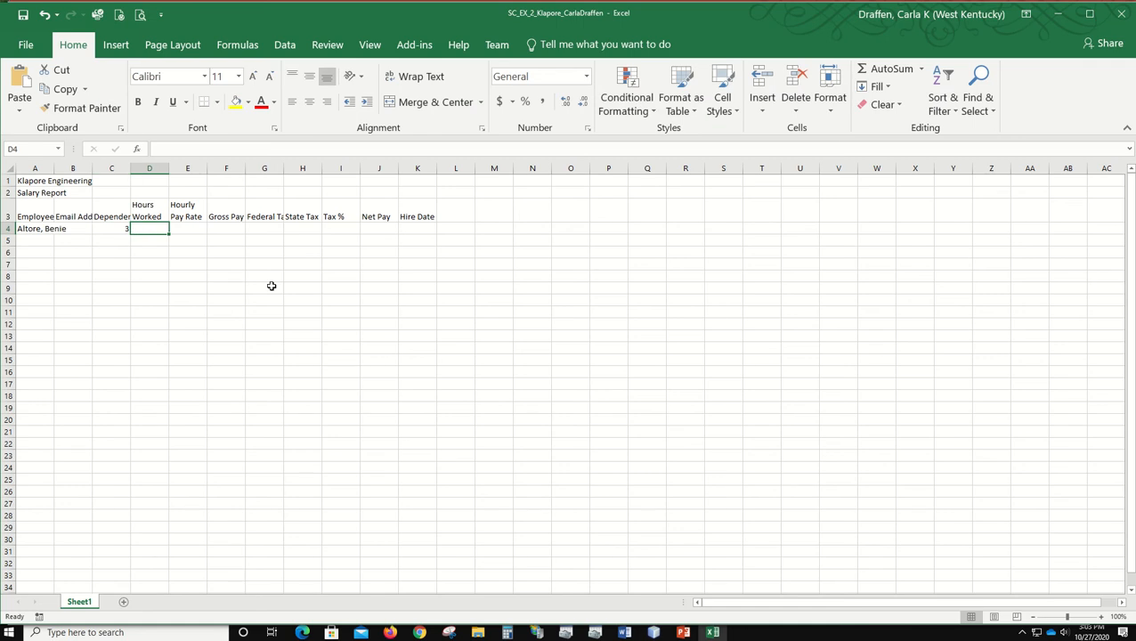
pyautogui.write('74')
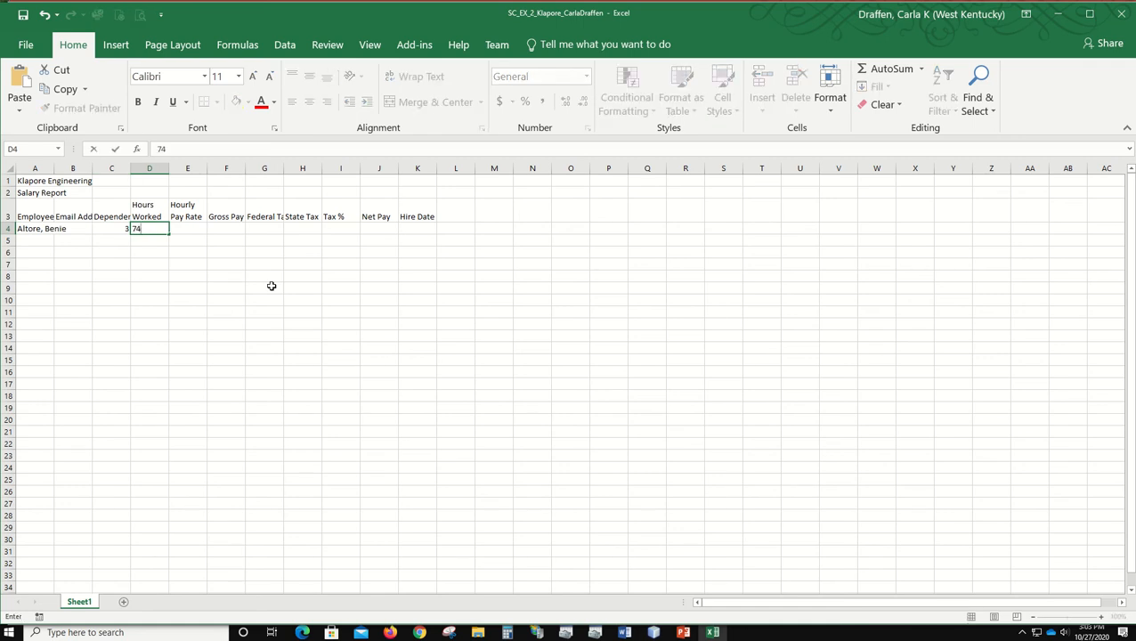
pyautogui.write('.50')
pyautogui.press('Tab')
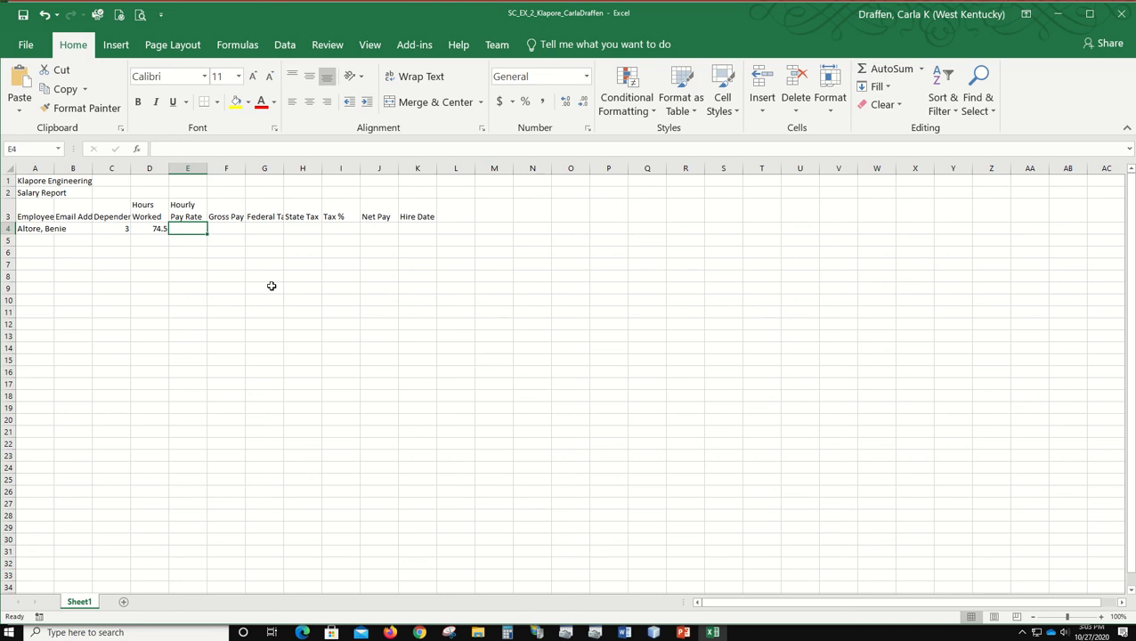
# Step: Enter the first employee's hourly pay rate of 35.25 in cell E4 and hire date 9/5/10 in K4
pyautogui.write('35.25')
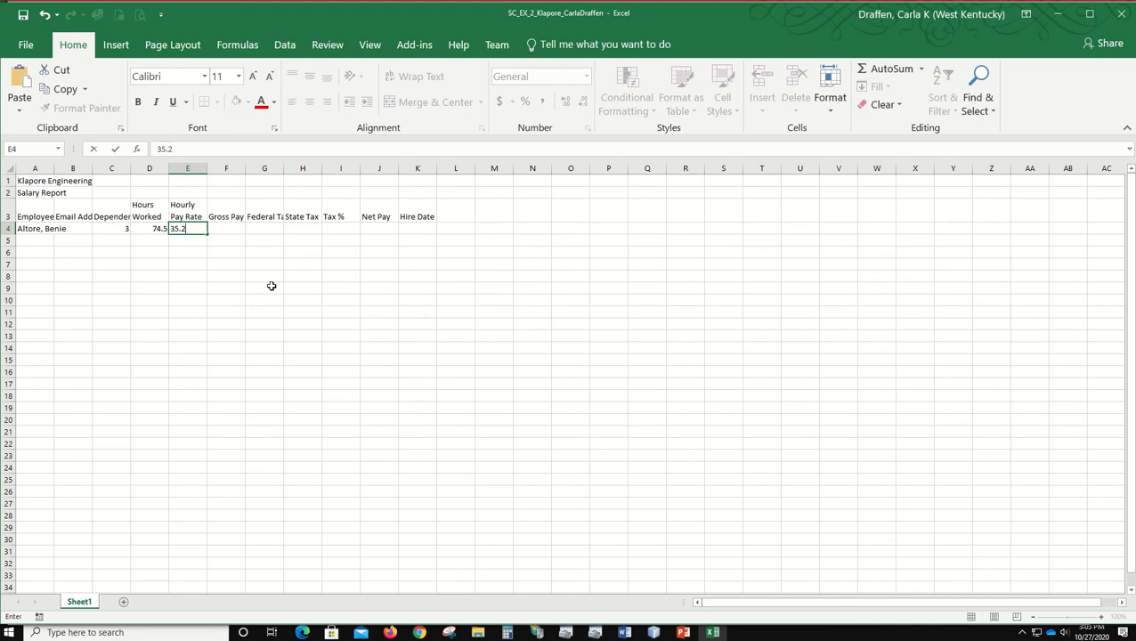
pyautogui.press('Tab')
pyautogui.press('Tab')
pyautogui.press('Tab')
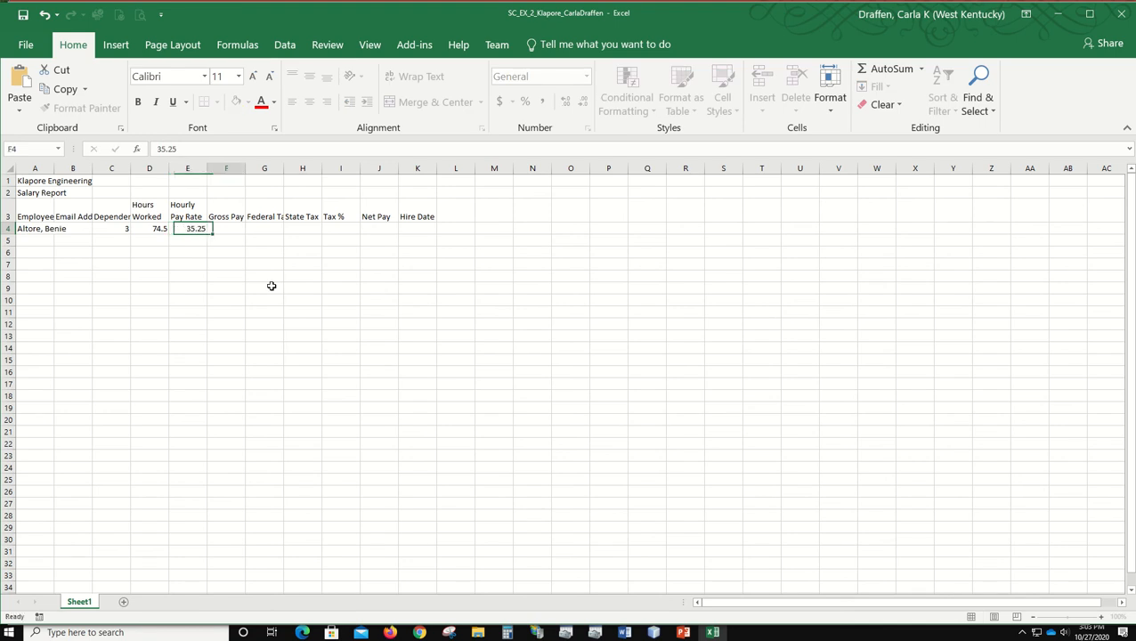
pyautogui.press('Tab')
pyautogui.press('Tab')
pyautogui.press('Tab')
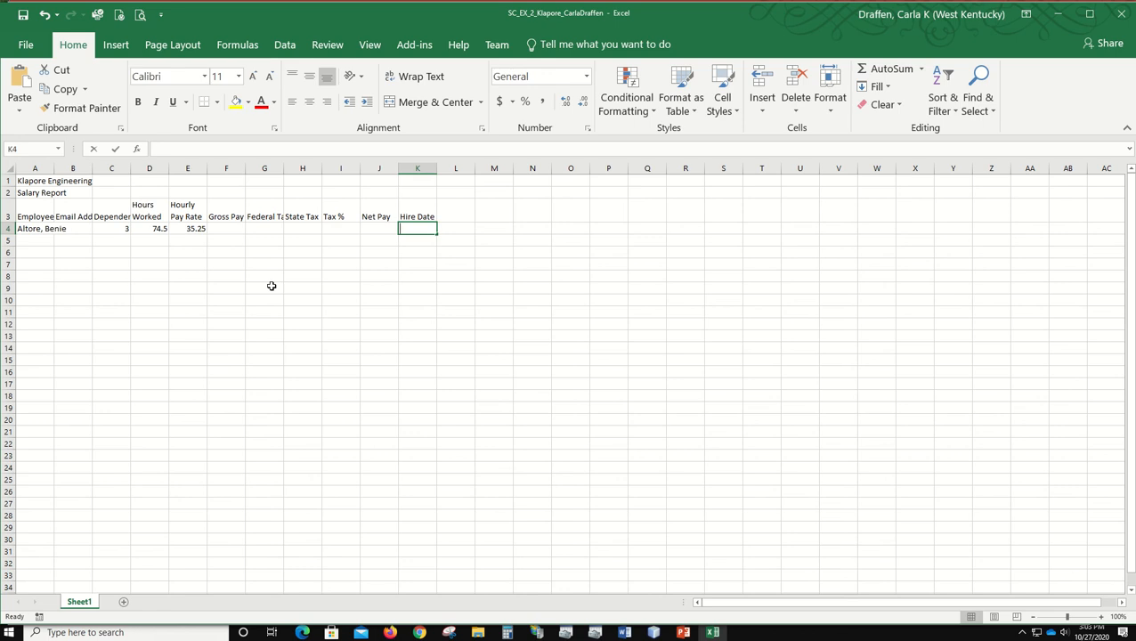
pyautogui.write('9/5/10')
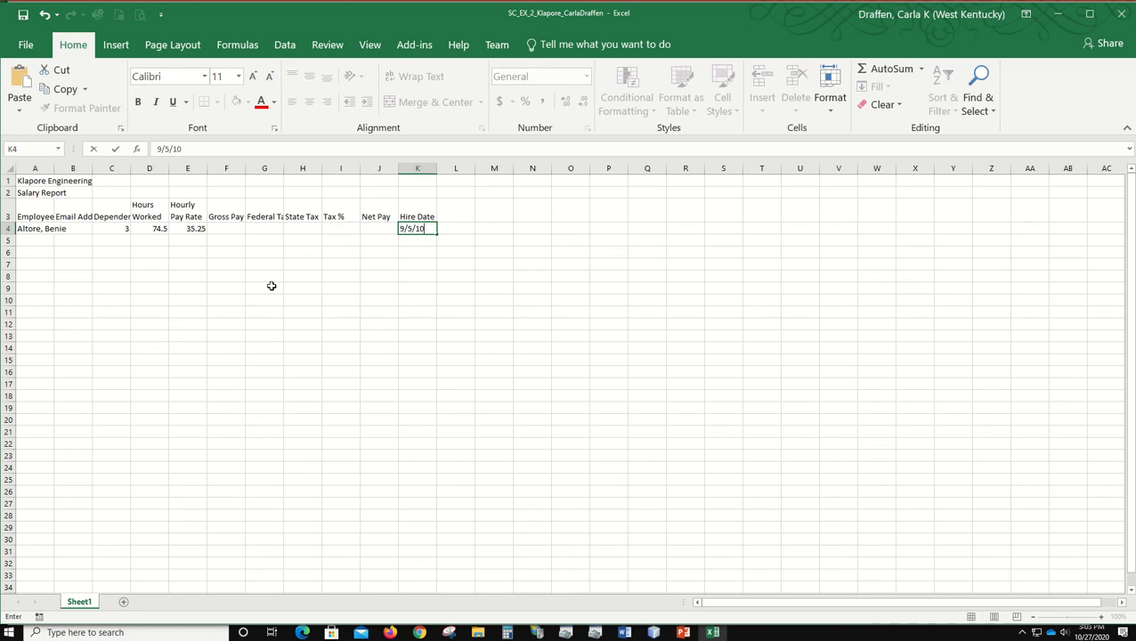
pyautogui.press('Return')
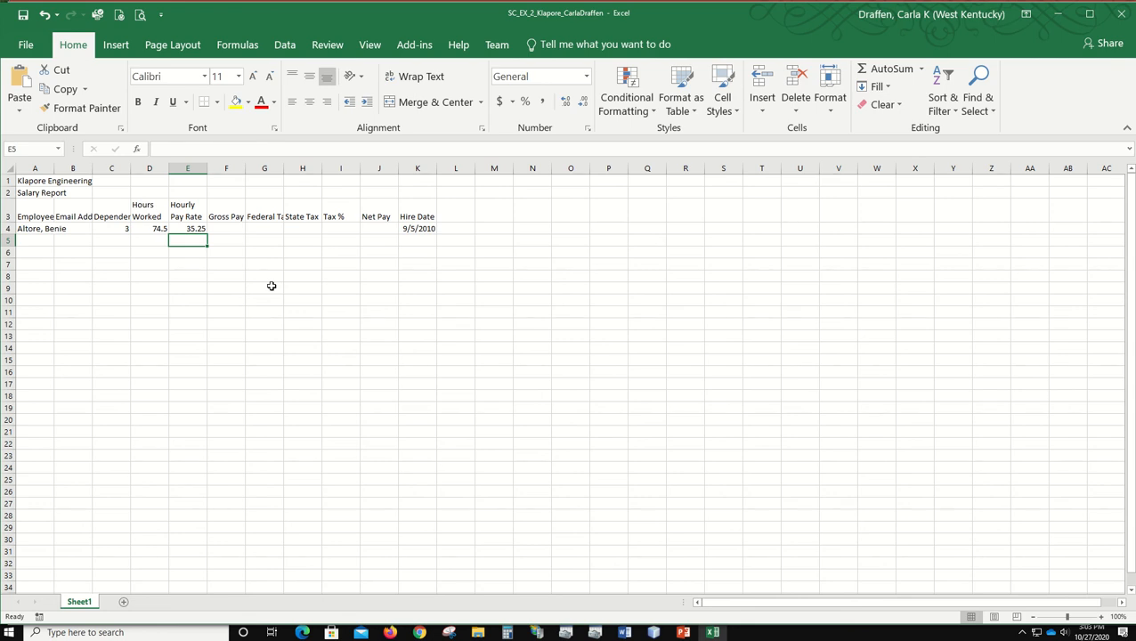
# Step: Enter the second employee's name, last name first, in cell A5, leaving the email address cell blank
pyautogui.press('Home')
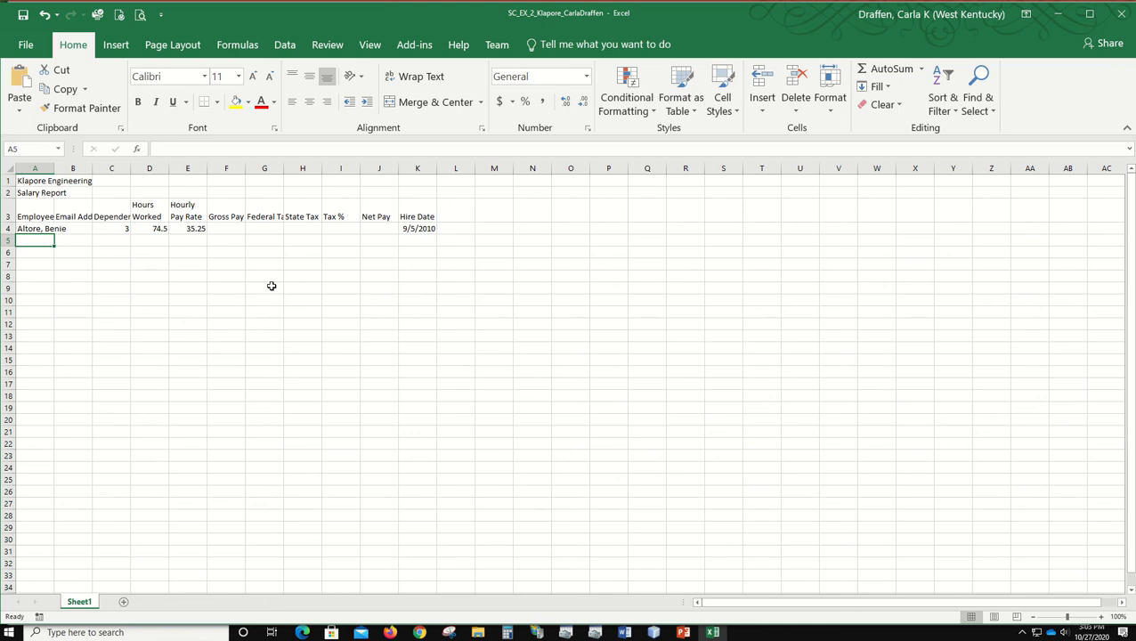
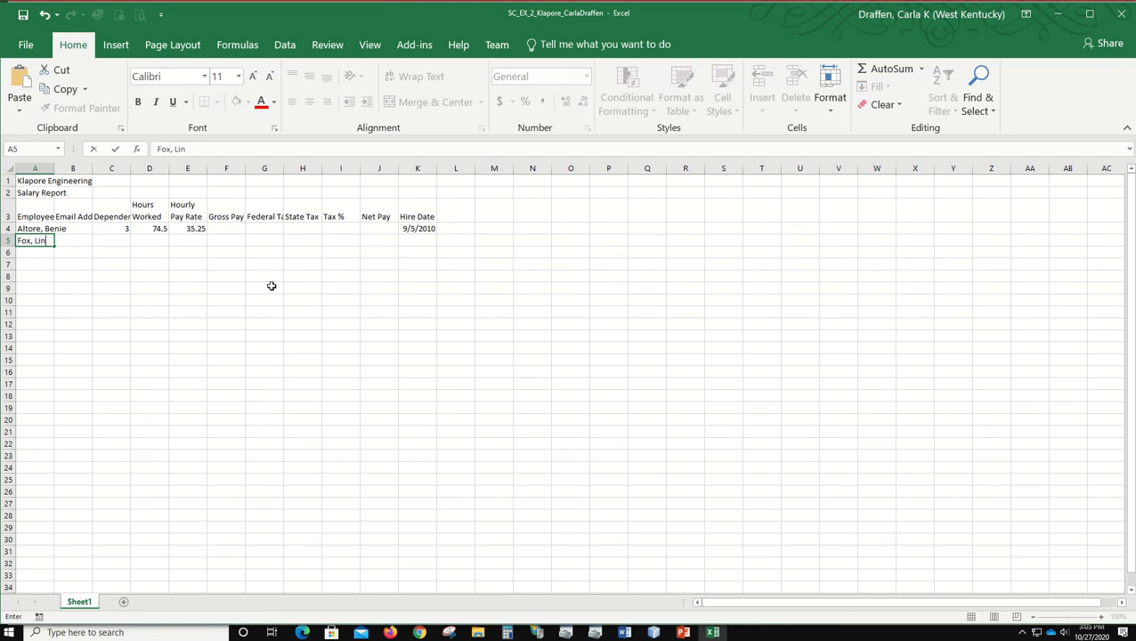
pyautogui.press('Tab')
pyautogui.press('Tab')
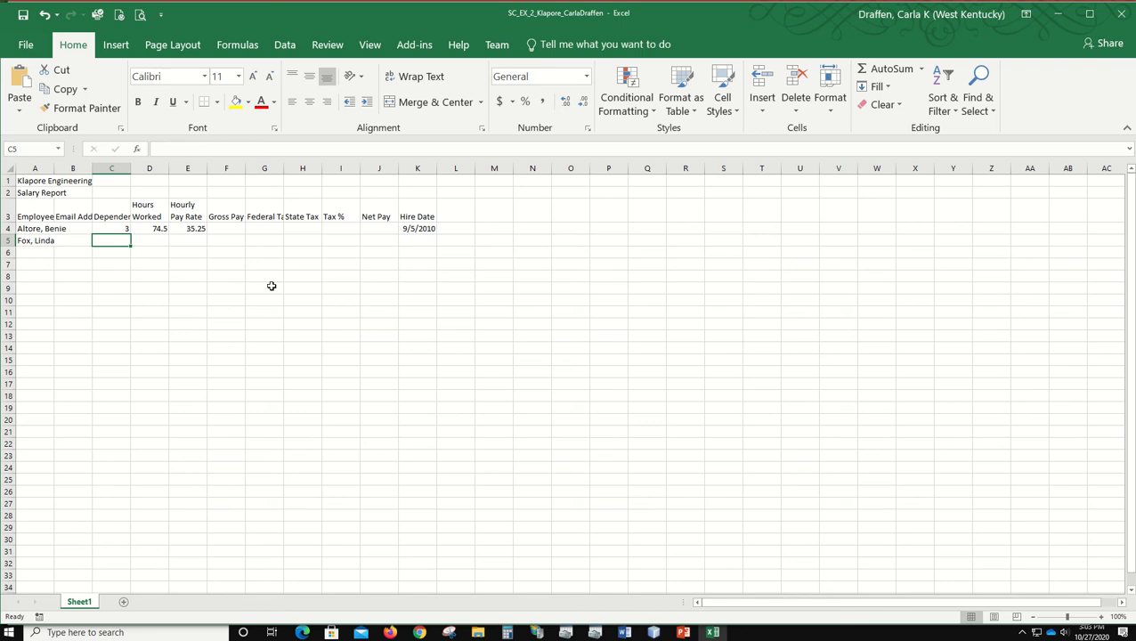
# Step: Enter 1 dependent in cell C5 and 80.00 hours worked in D5 for the second employee
pyautogui.write('1')
pyautogui.press('Tab')
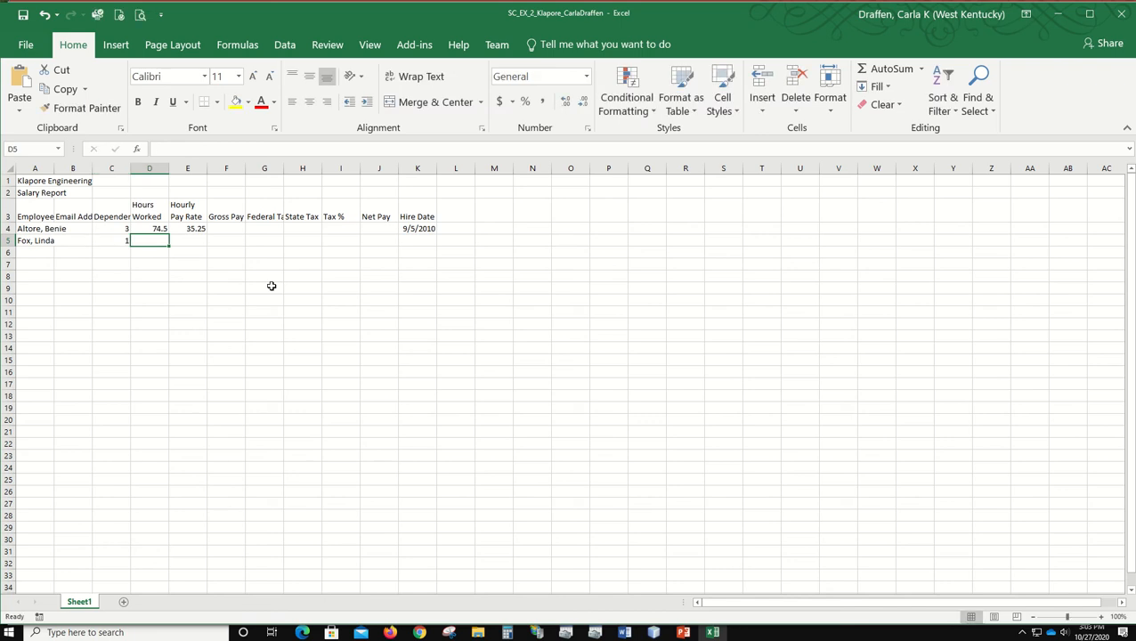
pyautogui.write('80.00')
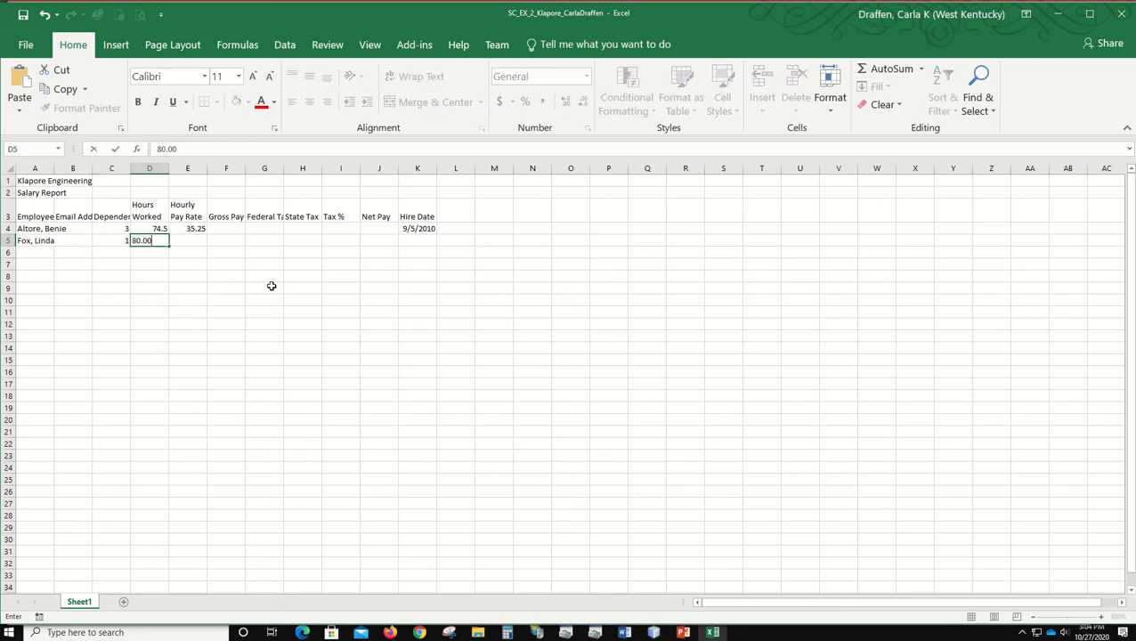
pyautogui.press('Tab')
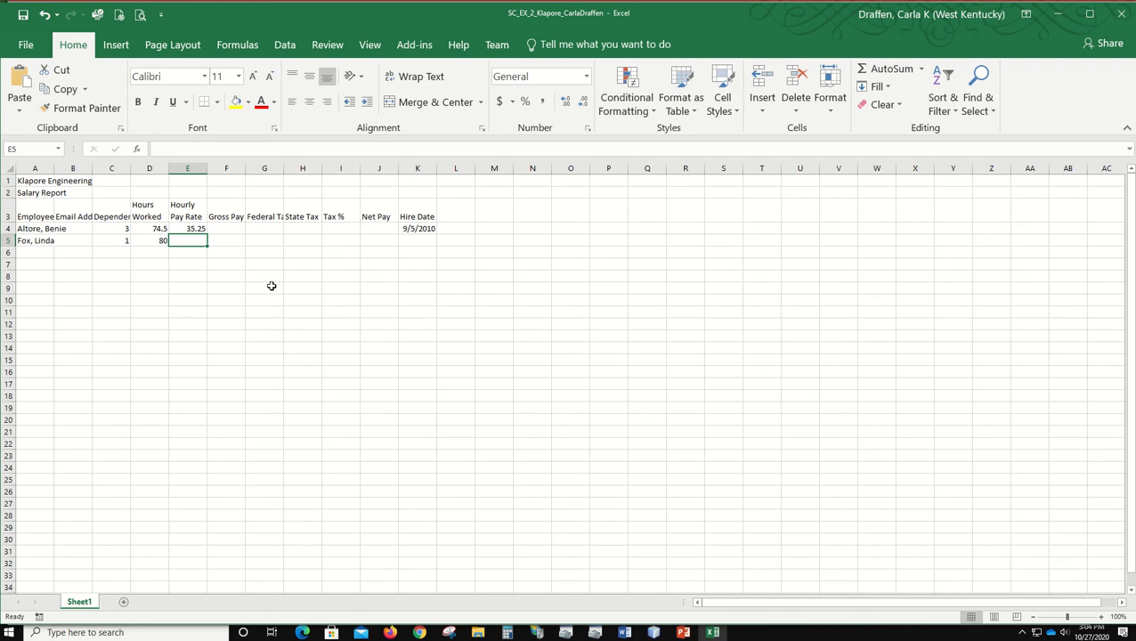
# Step: Enter the second employee's hourly pay rate of 33.10 in cell E5 and hire date 10/17/12 in K5
pyautogui.write('33.10')
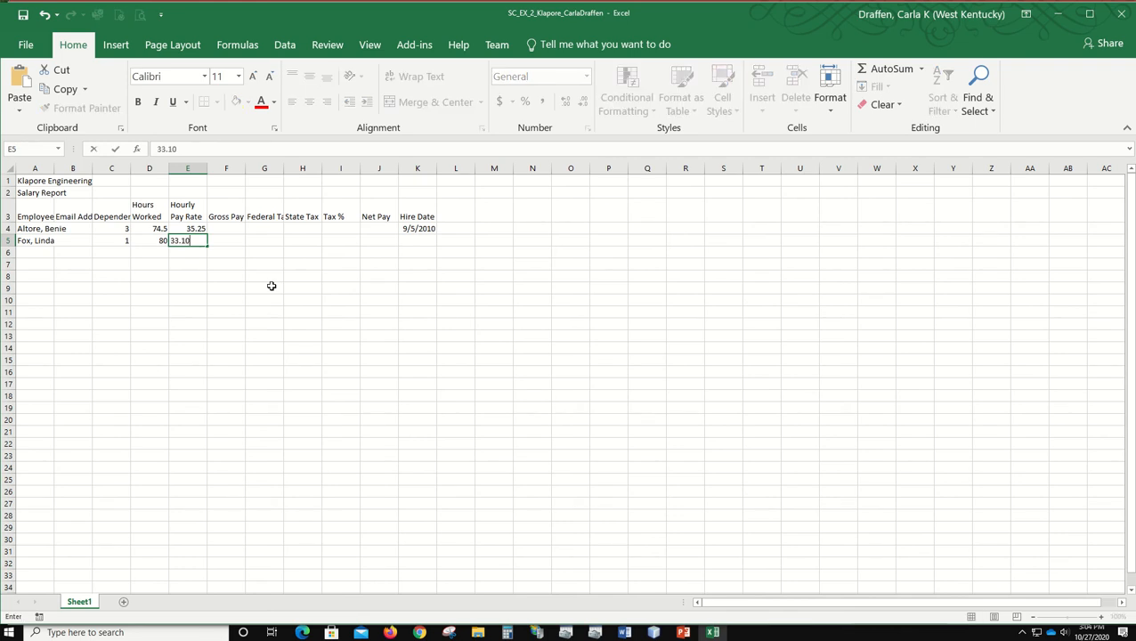
pyautogui.press('Tab')
pyautogui.press('Tab')
pyautogui.press('Tab')
pyautogui.press('Tab')
pyautogui.press('Tab')
pyautogui.press('Tab')
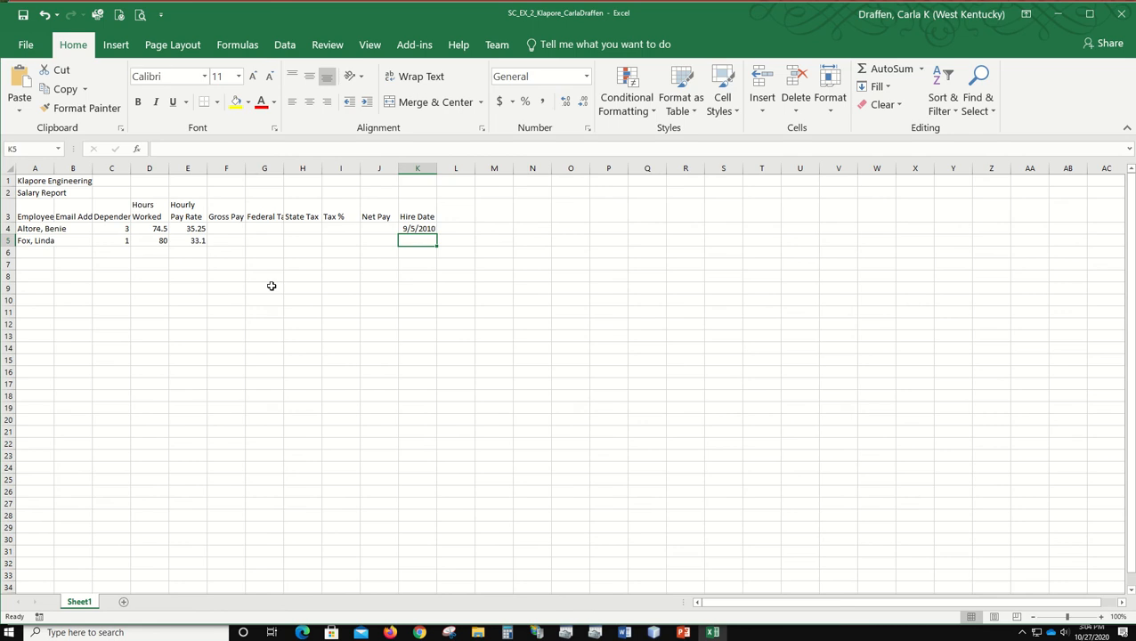
pyautogui.write('10/1')
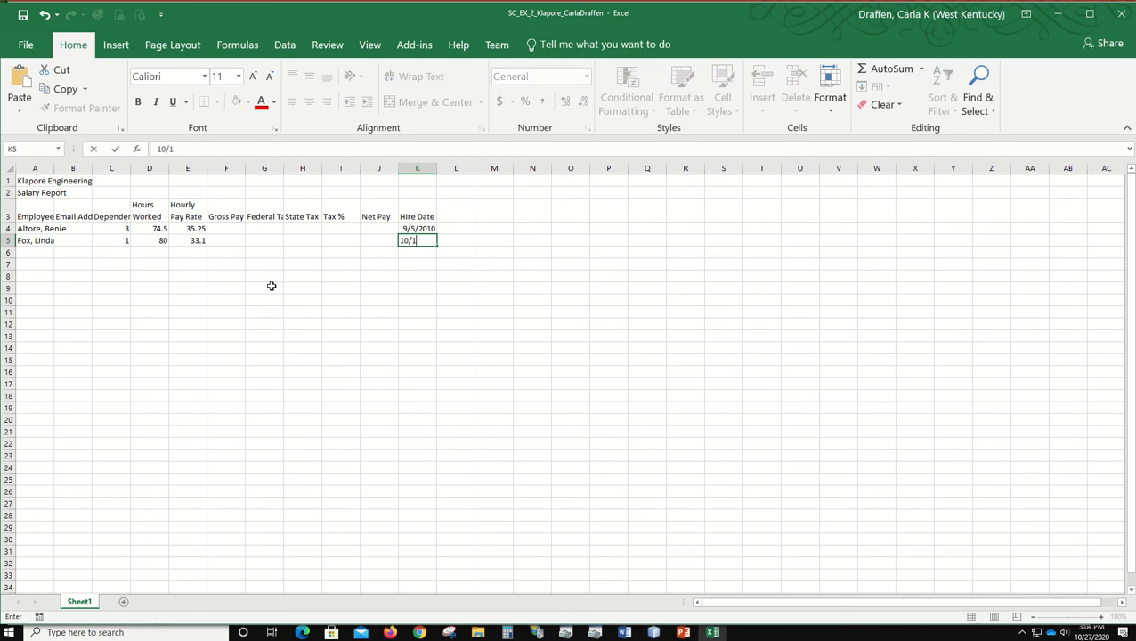
pyautogui.write('7/12')
pyautogui.press('Return')
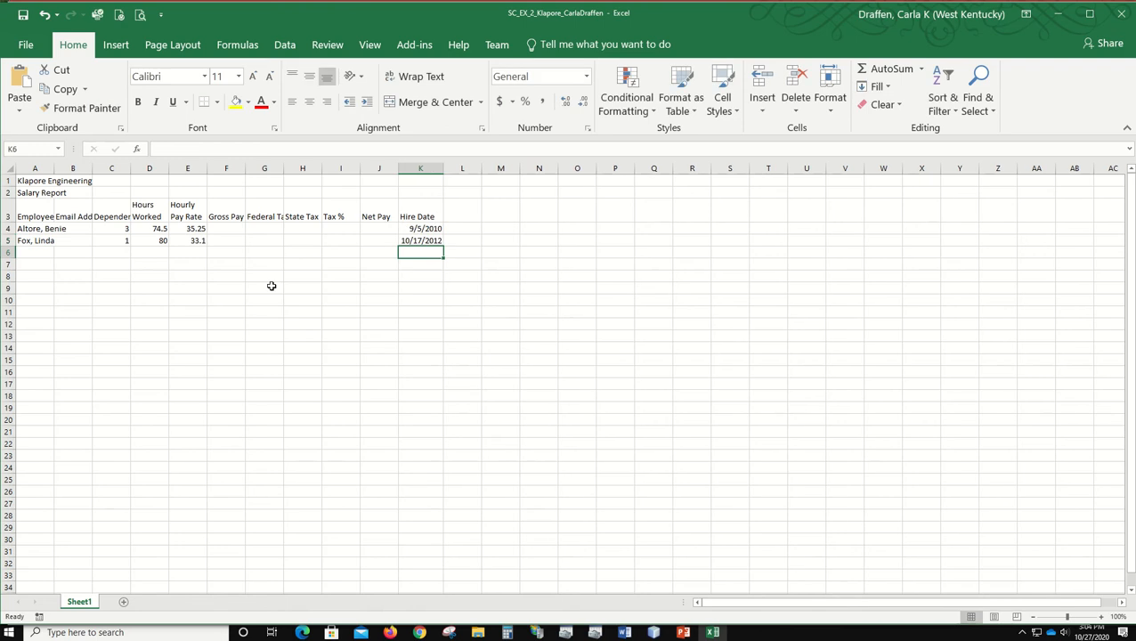
pyautogui.press('Home')
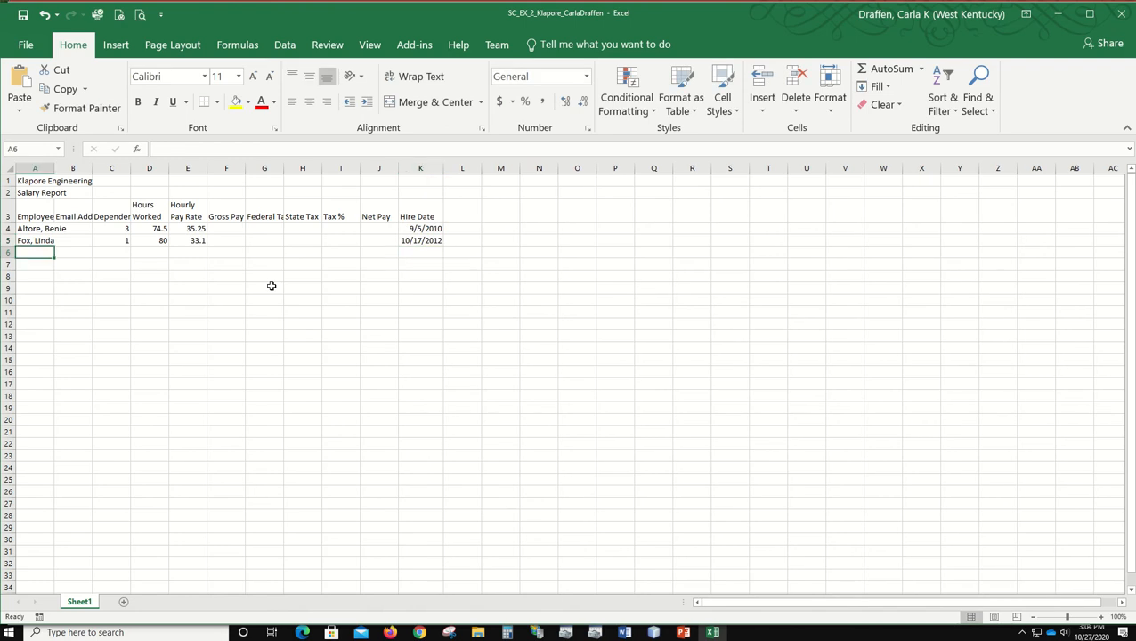
pyautogui.moveTo(527, 10)
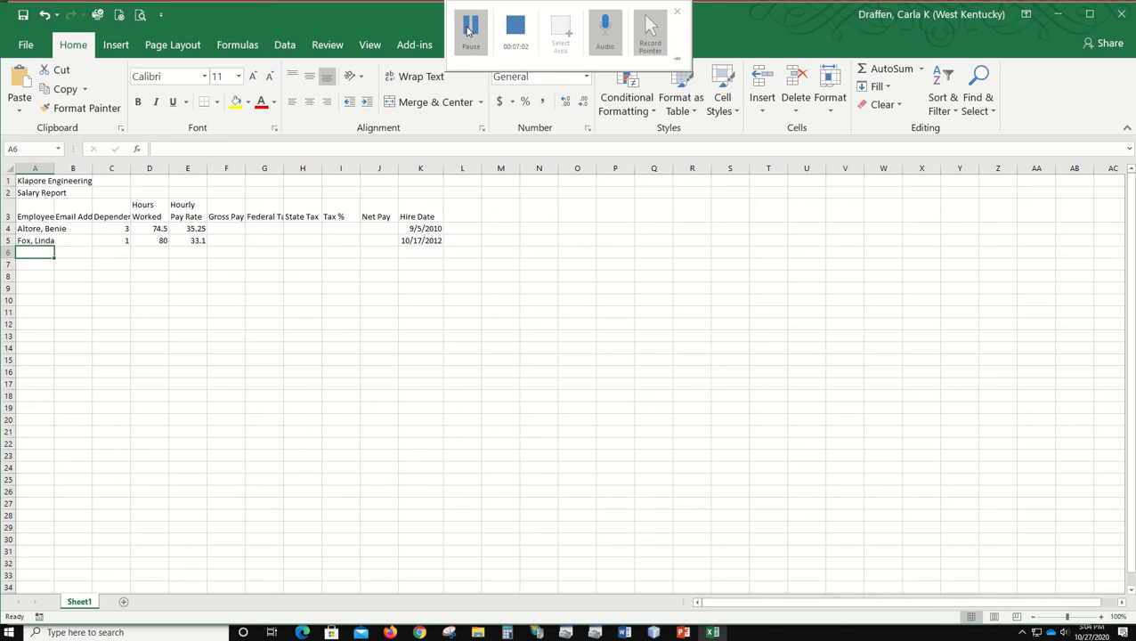
pyautogui.click(469, 29)
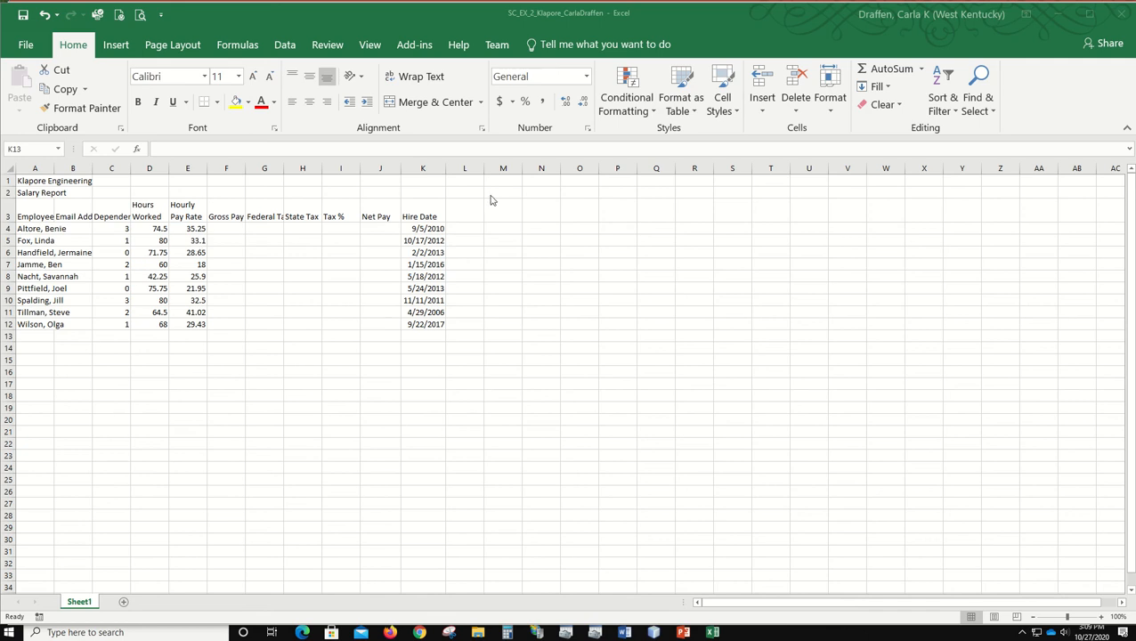
# Step: Move the last employee's hire date from cell K12 to cell J12 in the Net Pay column
pyautogui.click(429, 320)
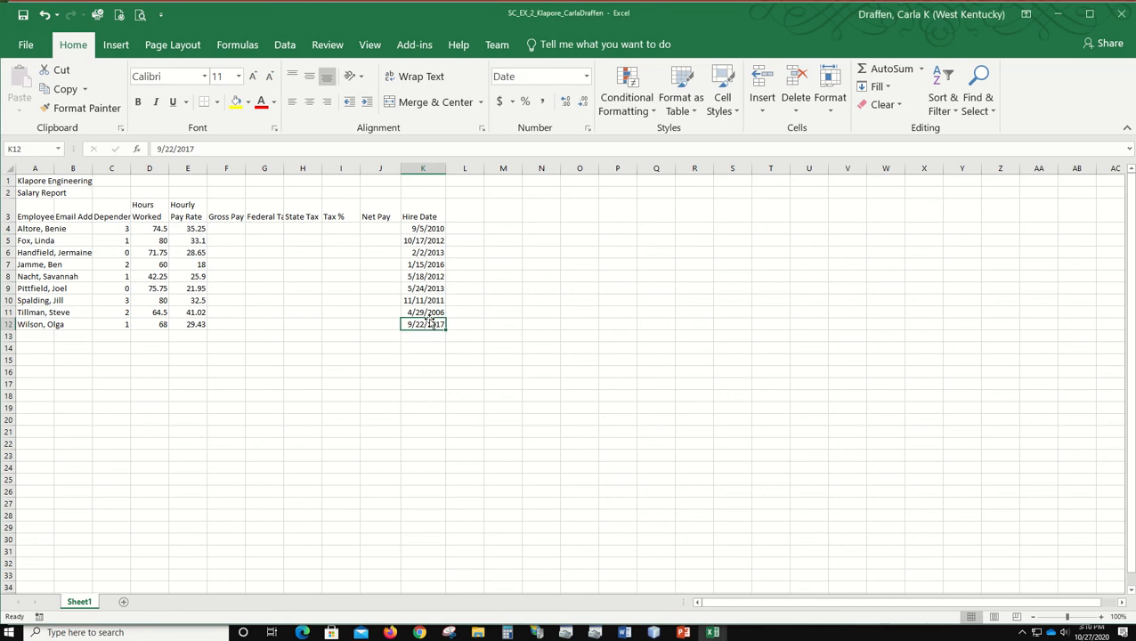
pyautogui.hotkey('ctrl', 'c')
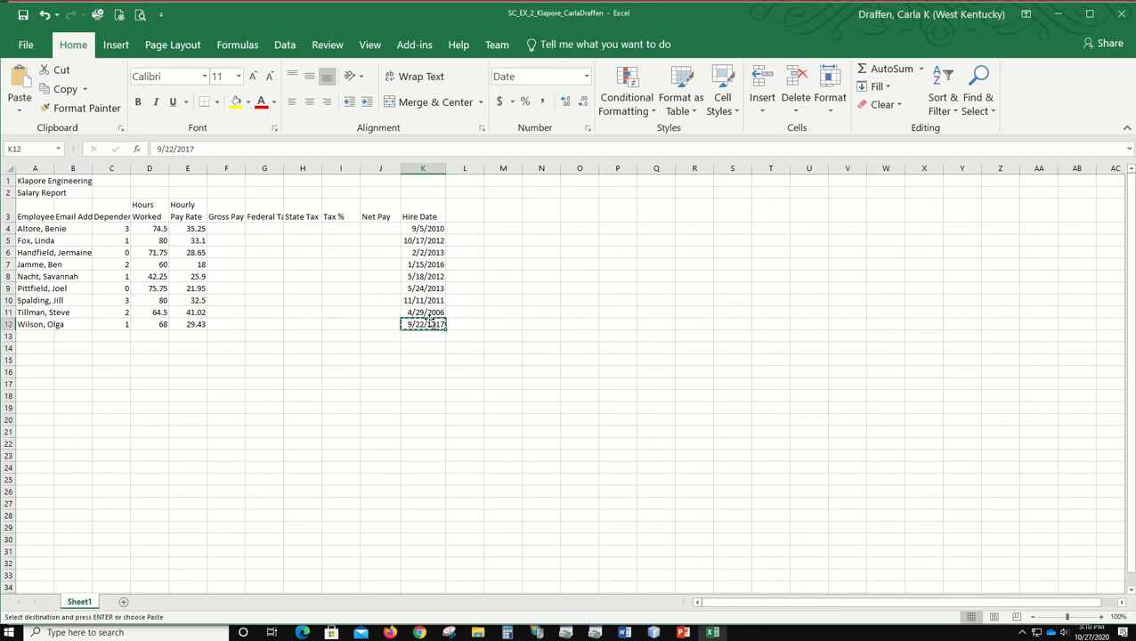
pyautogui.click(374, 324)
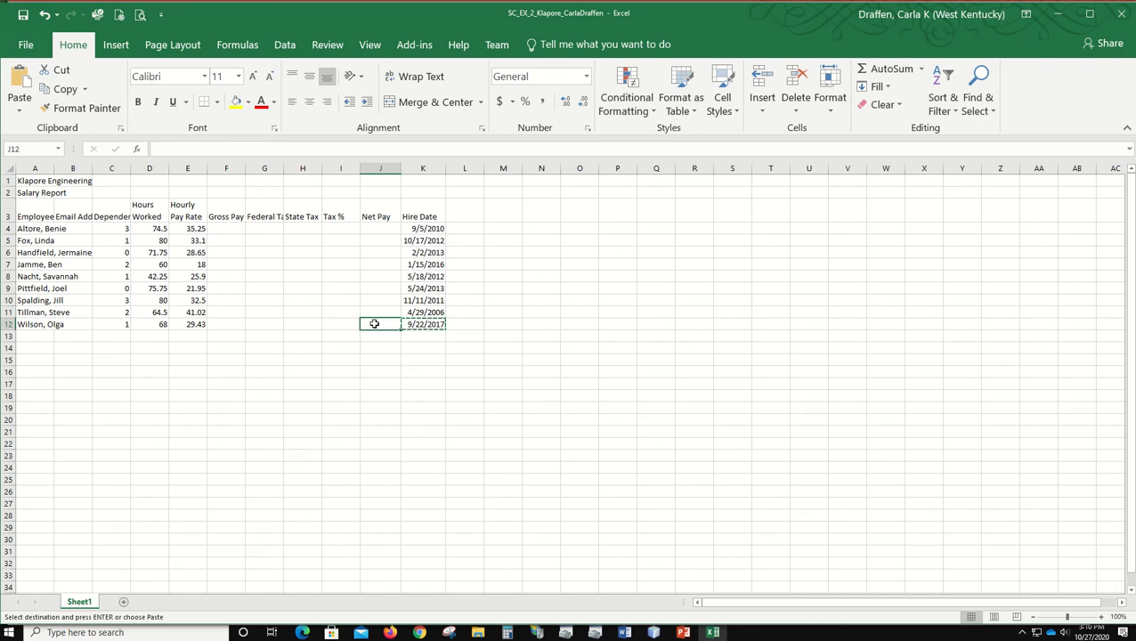
pyautogui.press('Return')
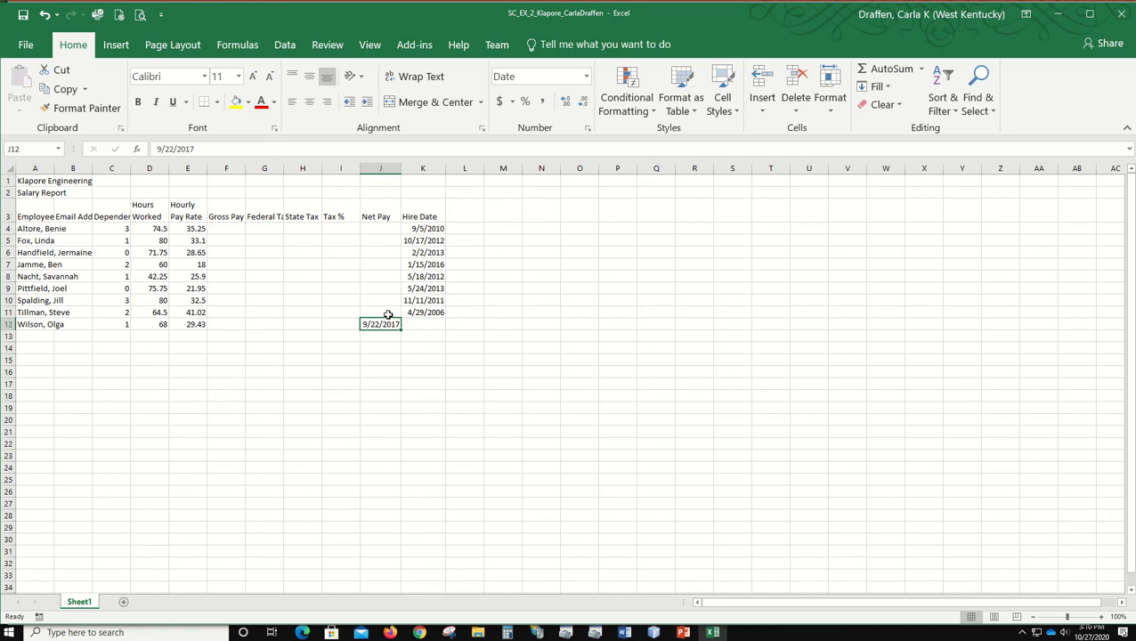
# Step: Move the last employee's hire date from cell J12 back to cell K12 in the Hire Date column
pyautogui.click(379, 381)
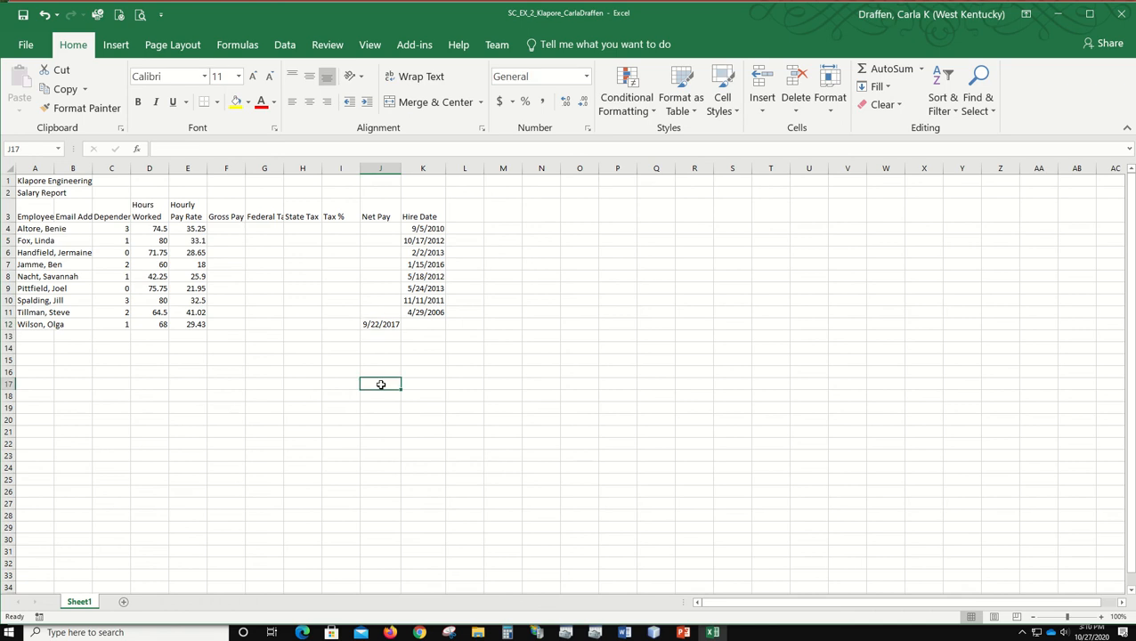
pyautogui.click(381, 324)
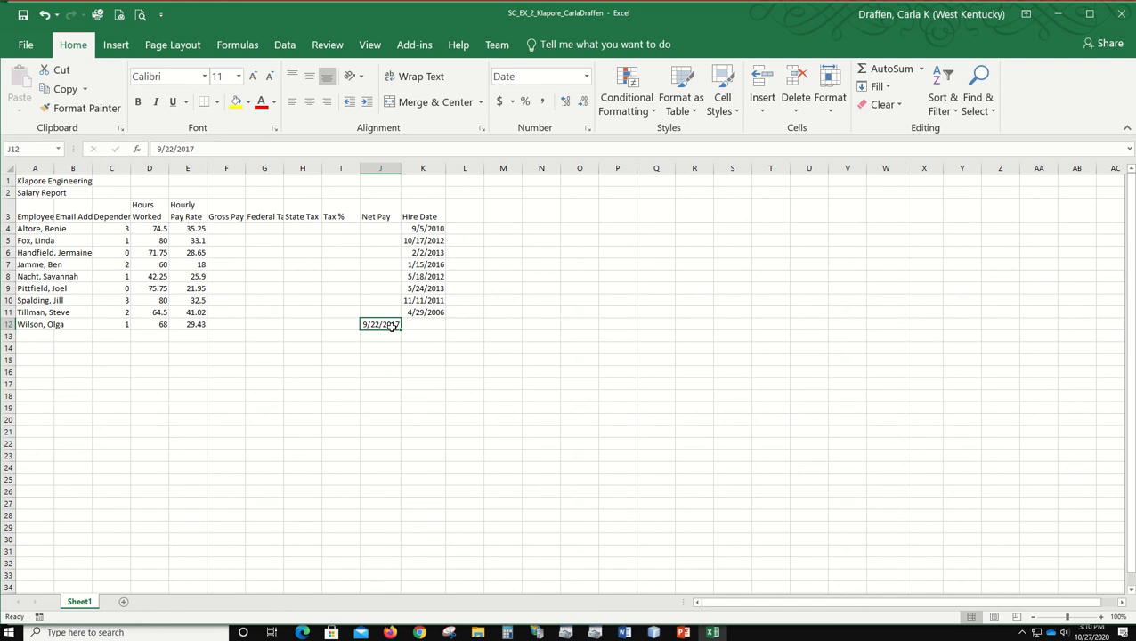
pyautogui.click(60, 70)
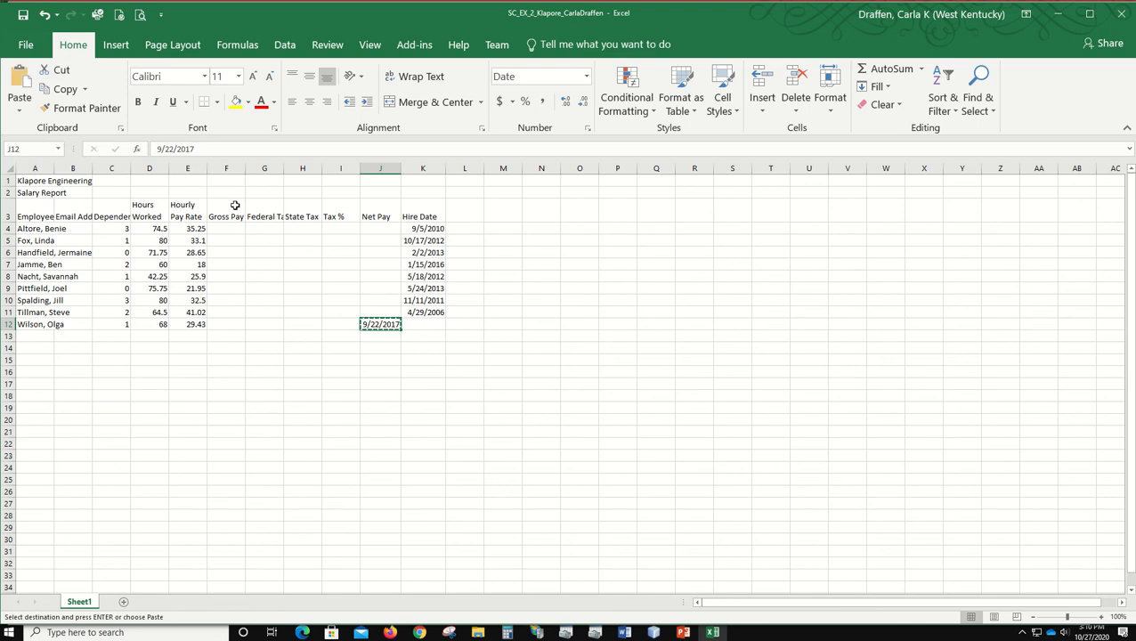
pyautogui.click(433, 323)
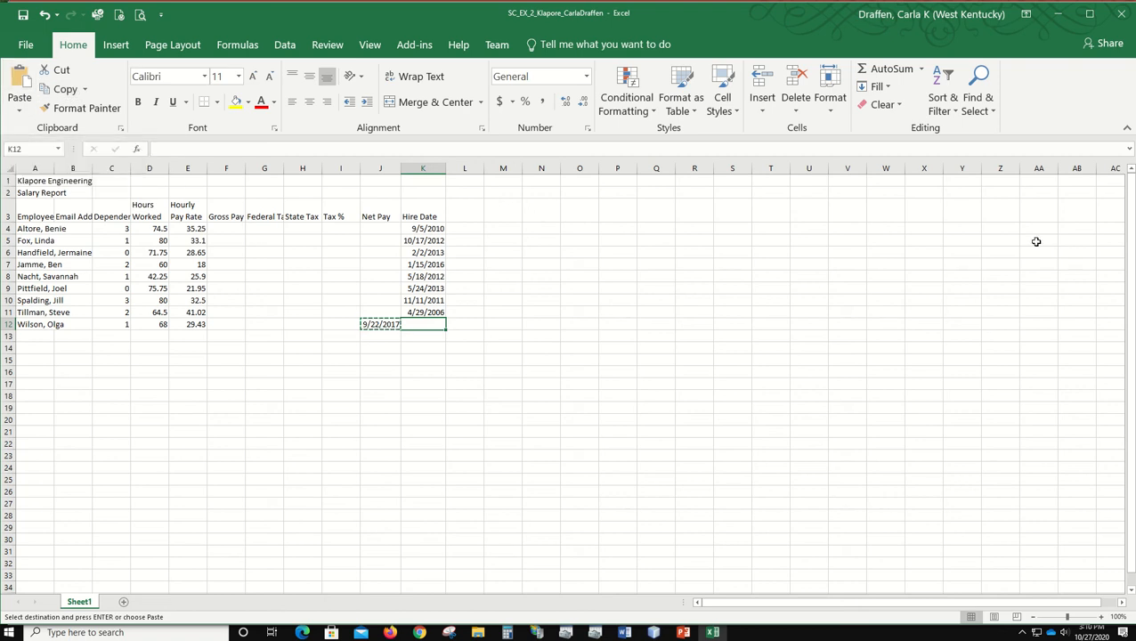
pyautogui.press('Return')
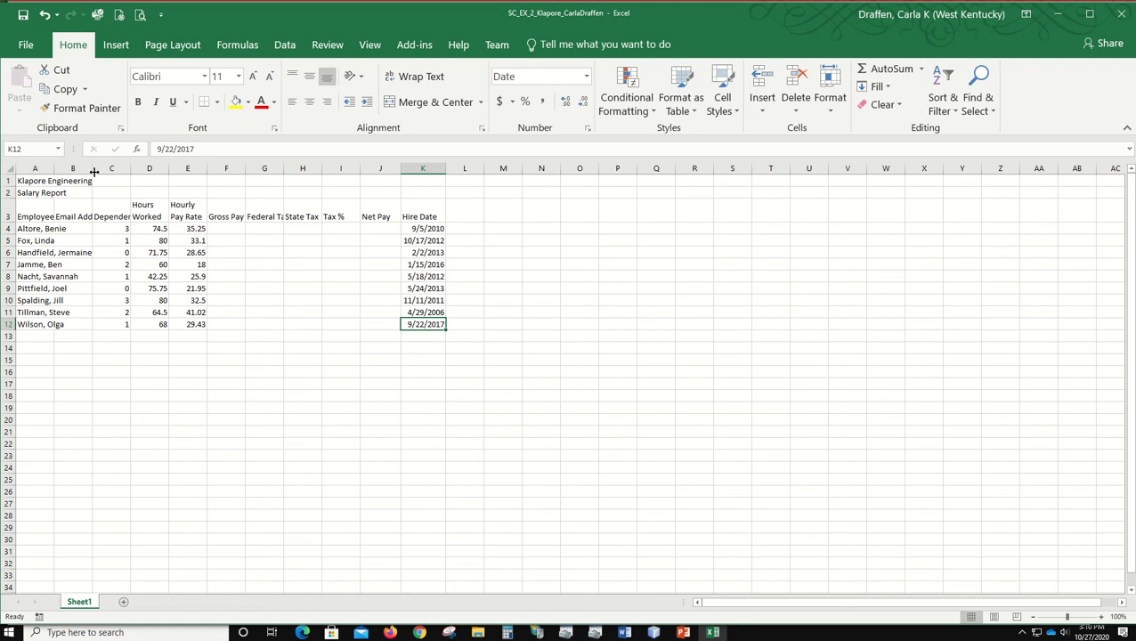
# Step: Widen the Email Address and Employee columns and enter the first employee's email address in cell B4
pyautogui.moveTo(93, 171); pyautogui.dragTo(172, 172)
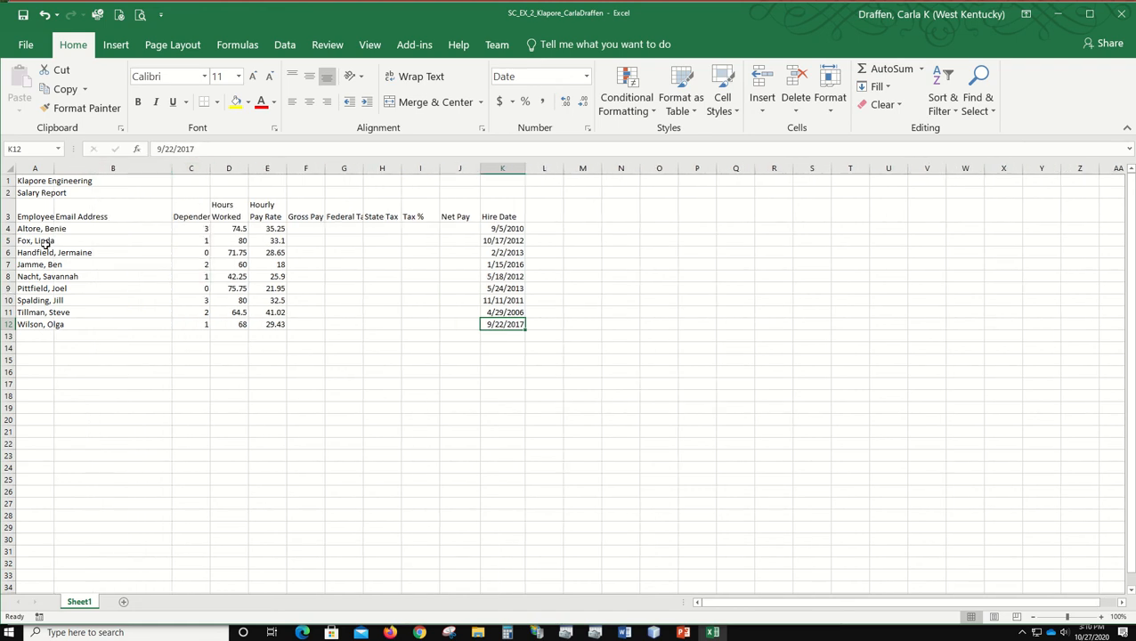
pyautogui.moveTo(54, 169); pyautogui.dragTo(112, 166)
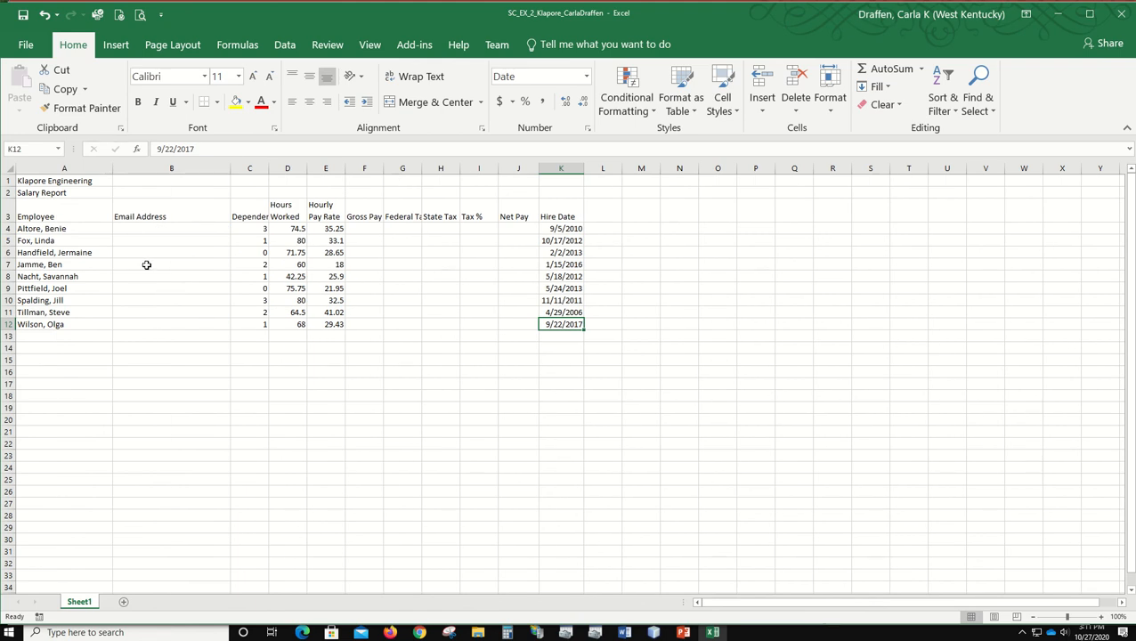
pyautogui.click(141, 229)
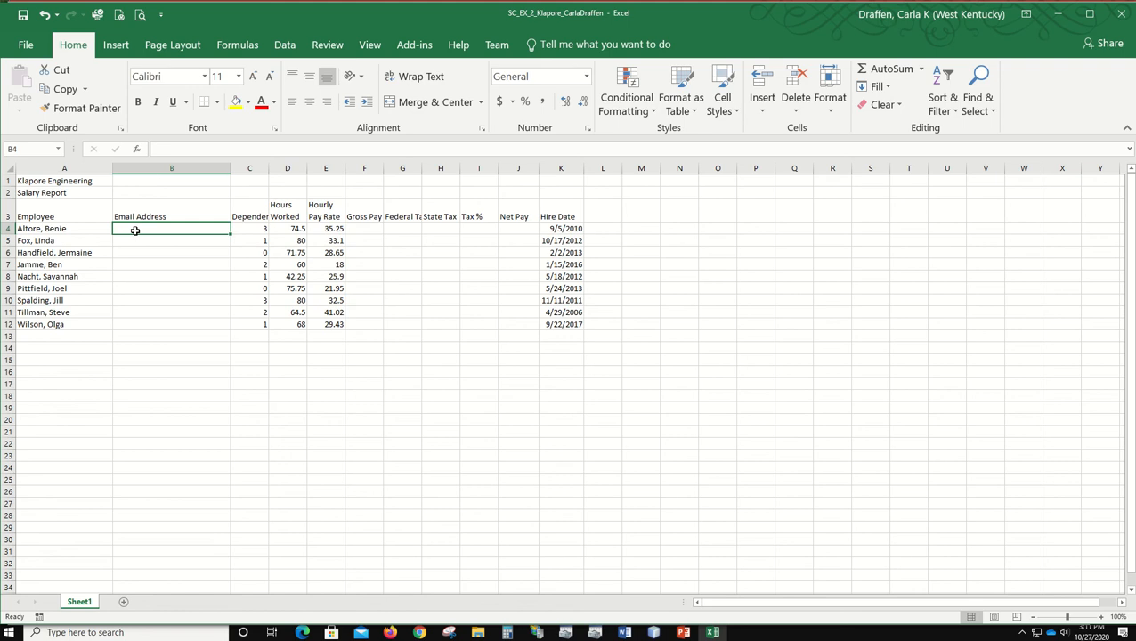
pyautogui.write('b')
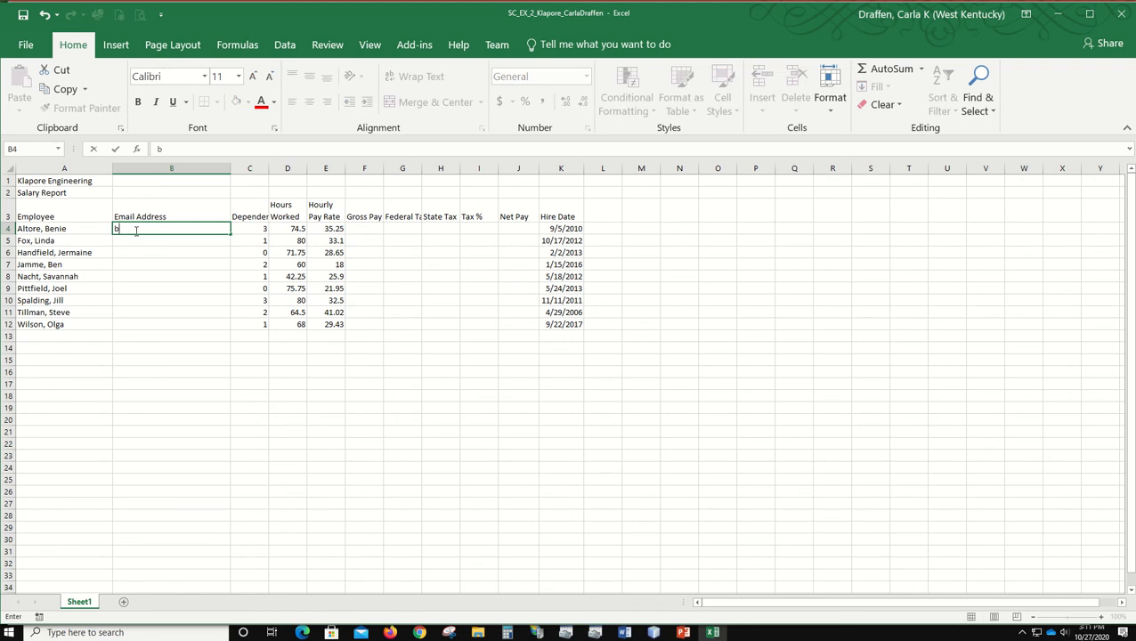
pyautogui.write('altore@examp')
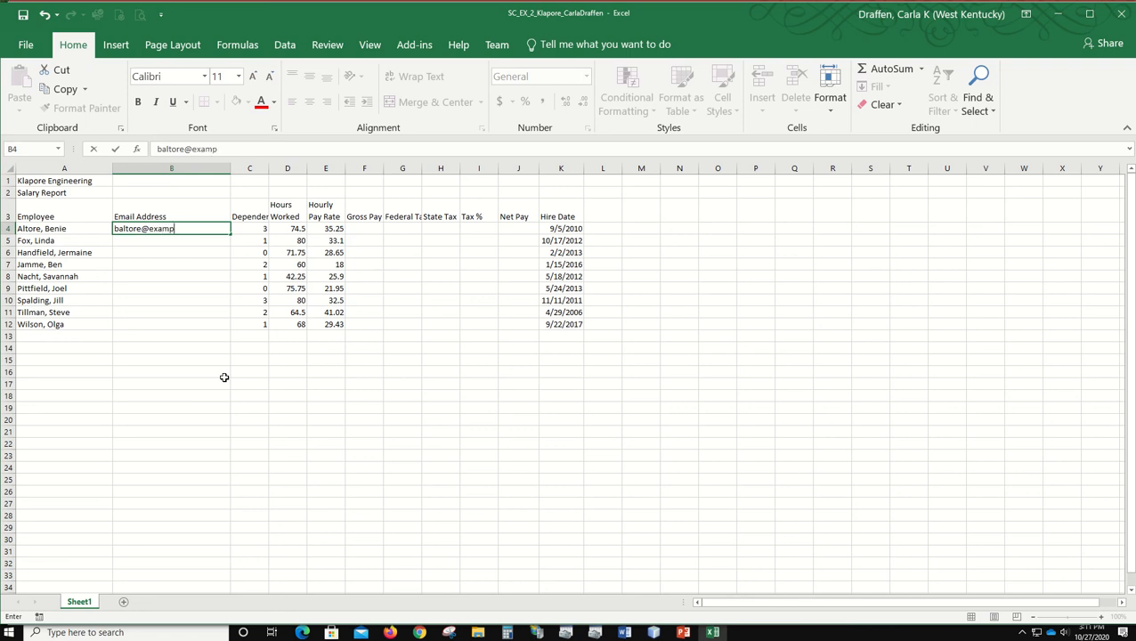
pyautogui.write('le.com')
pyautogui.press('Return')
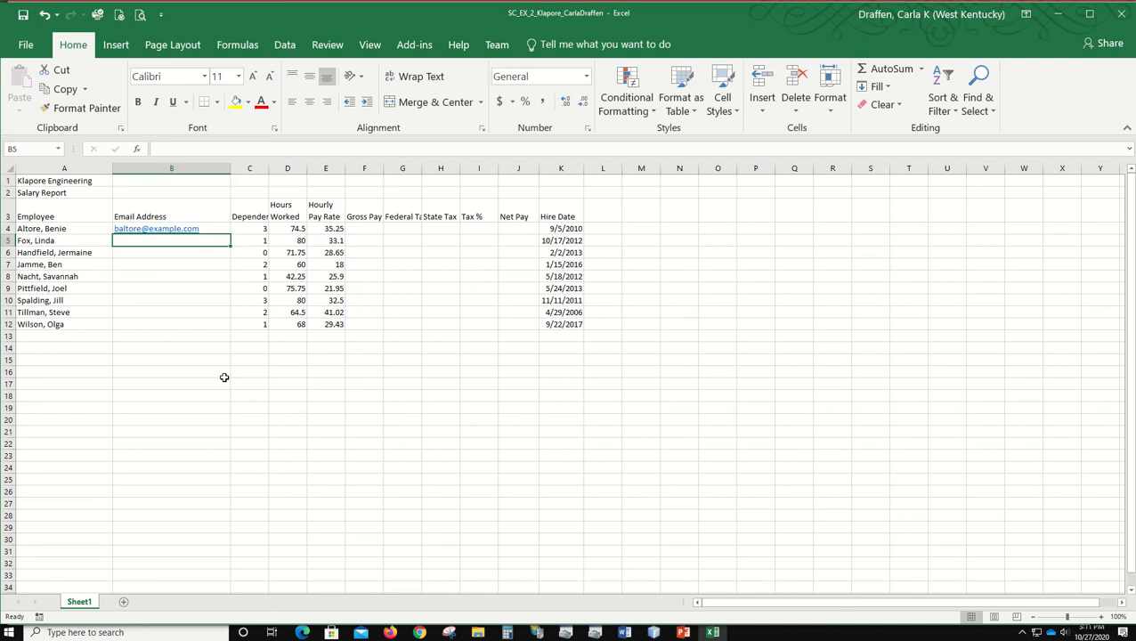
# Step: Enter the second employee's email address in cell B5, following the same pattern as the first
pyautogui.write('lfox')
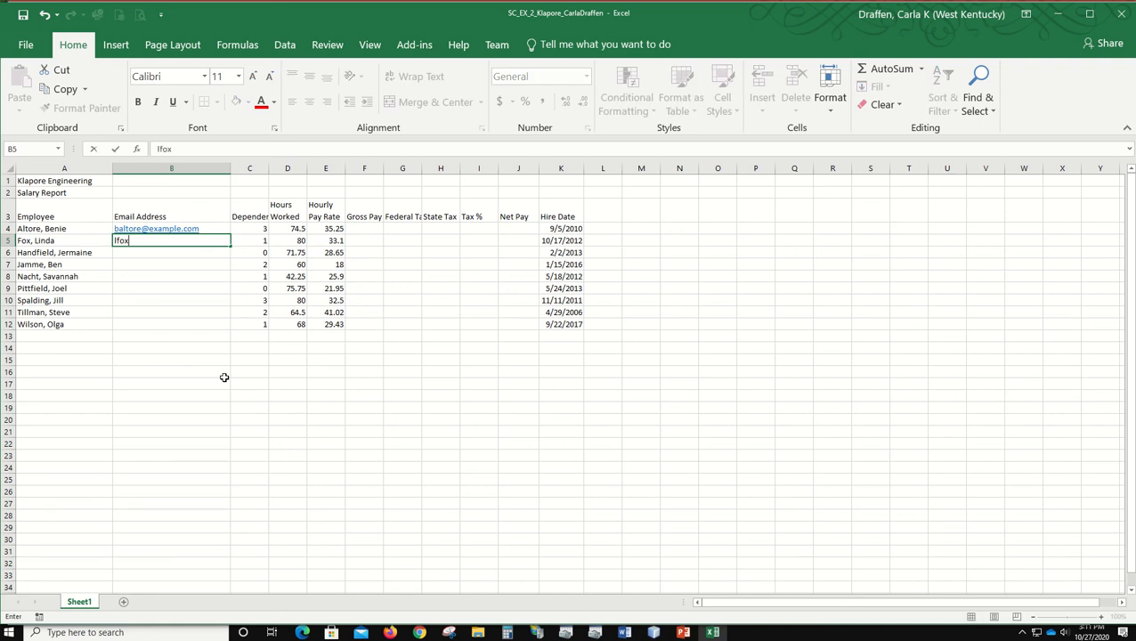
pyautogui.write('@example.com')
pyautogui.press('Return')
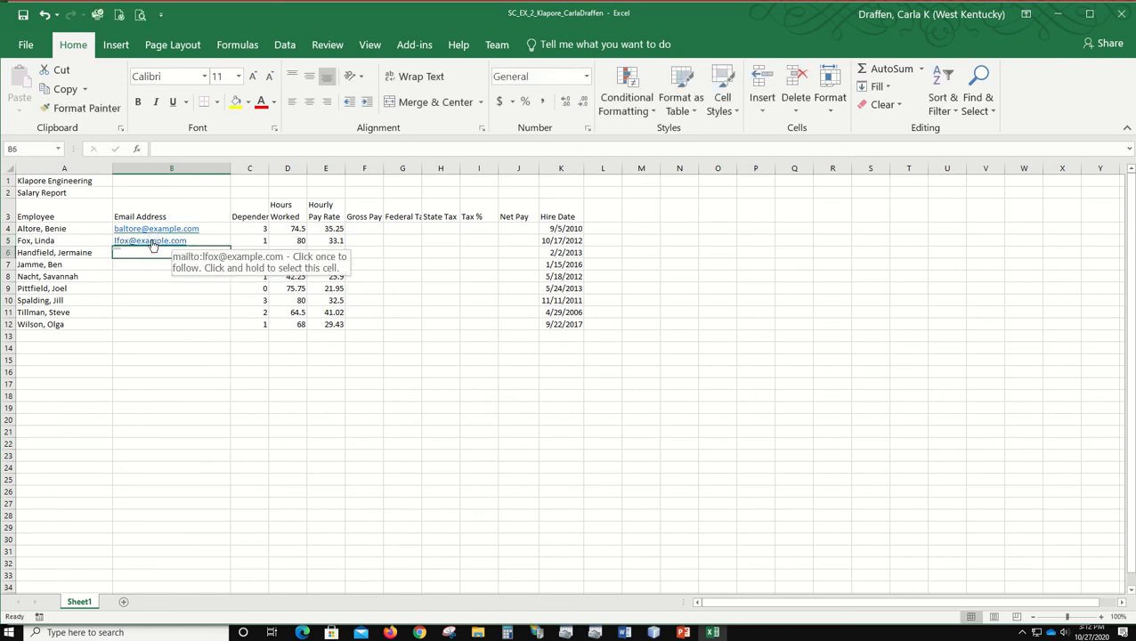
# Step: Use Flash Fill from cell B6 to fill in the remaining employees' email addresses in column B
pyautogui.click(285, 47)
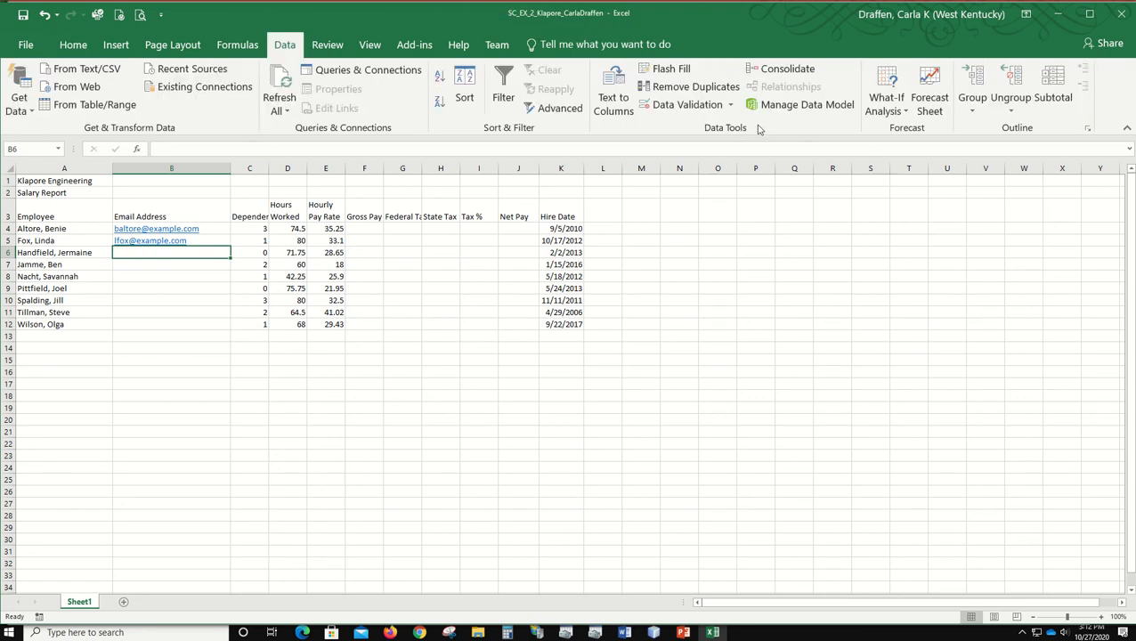
pyautogui.click(674, 69)
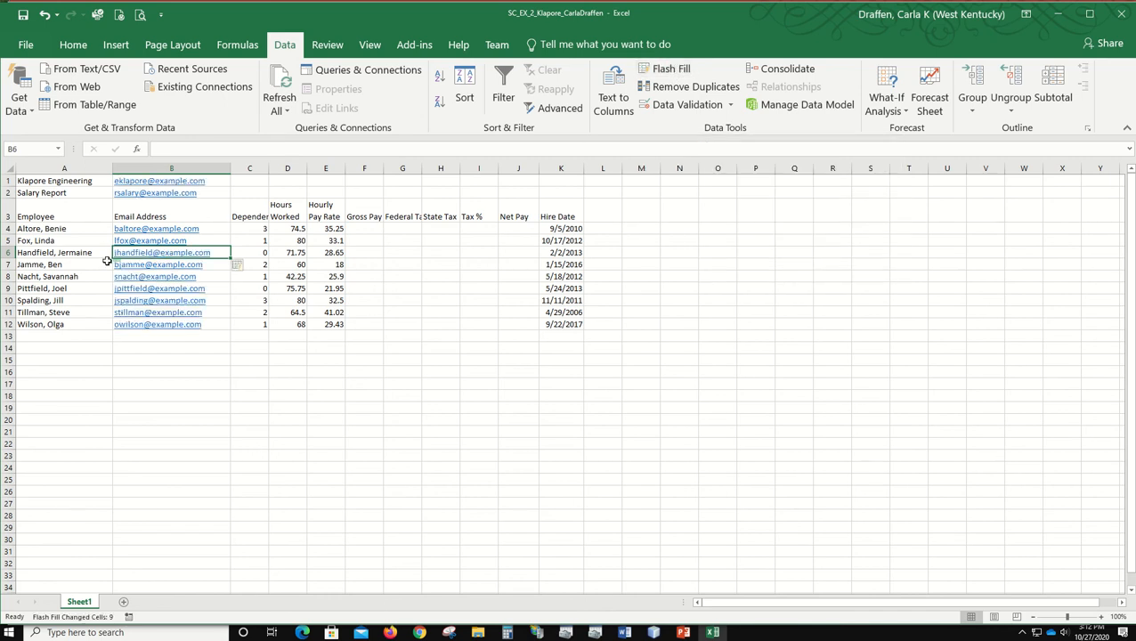
pyautogui.click(169, 372)
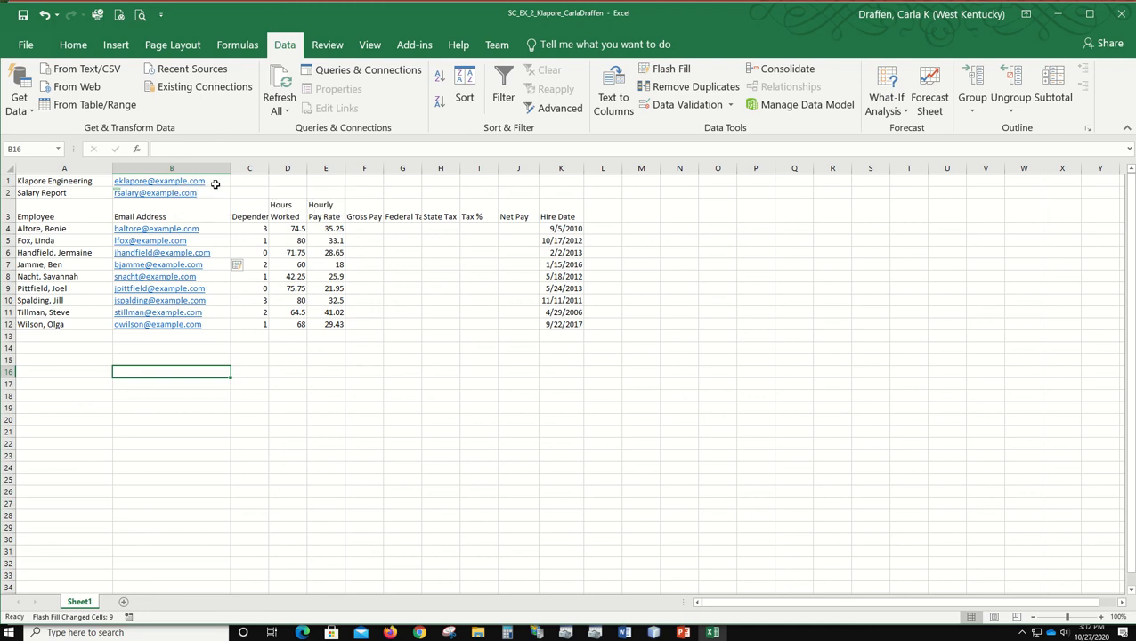
# Step: Clear the unwanted email addresses from cells B1:B2 and autofit the widths of columns B and A
pyautogui.moveTo(214, 182); pyautogui.dragTo(220, 195)
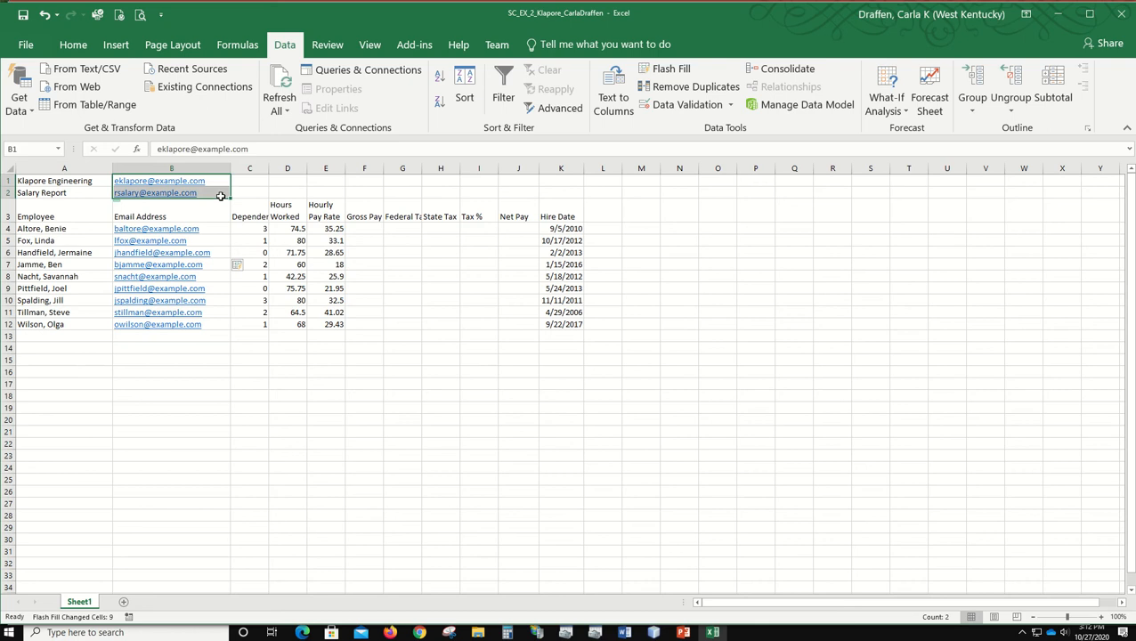
pyautogui.press('Delete')
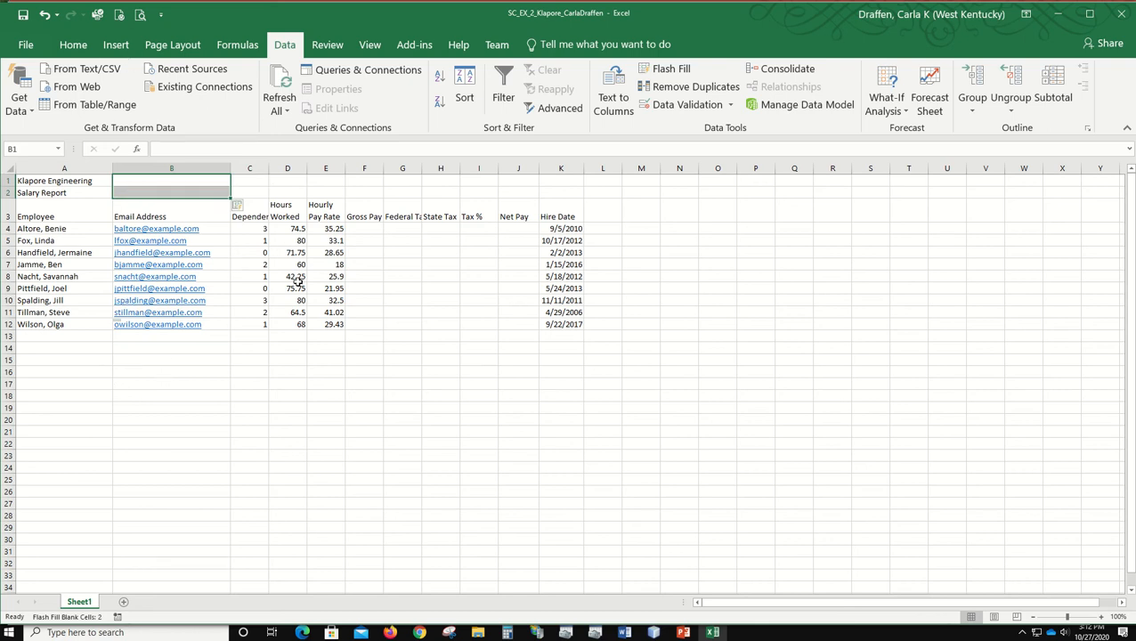
pyautogui.doubleClick(230, 168)
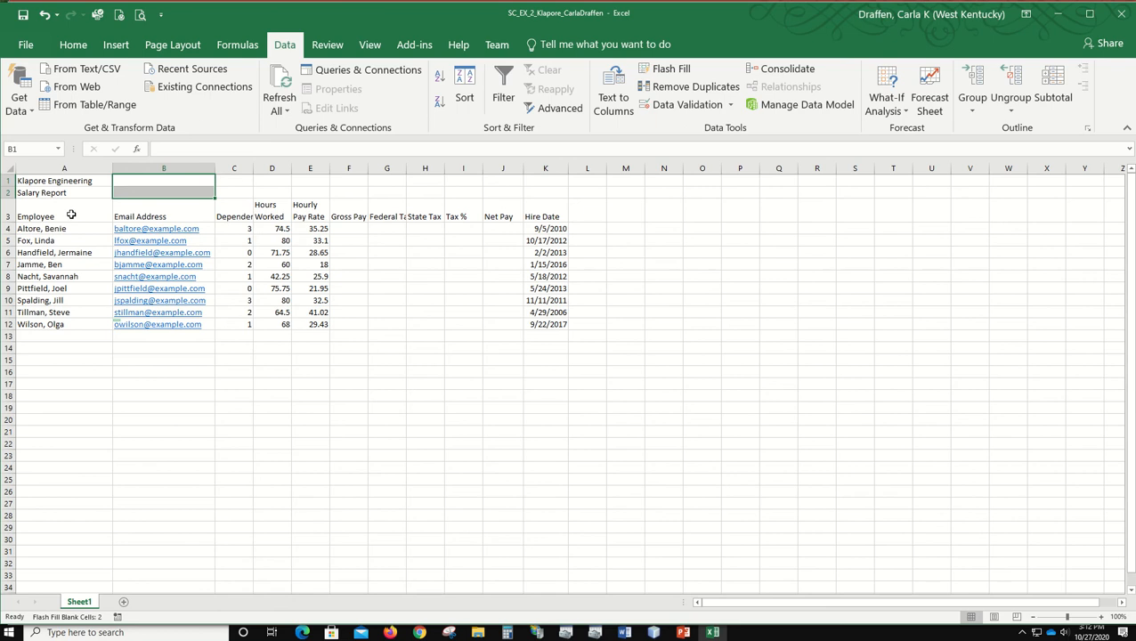
pyautogui.doubleClick(110, 168)
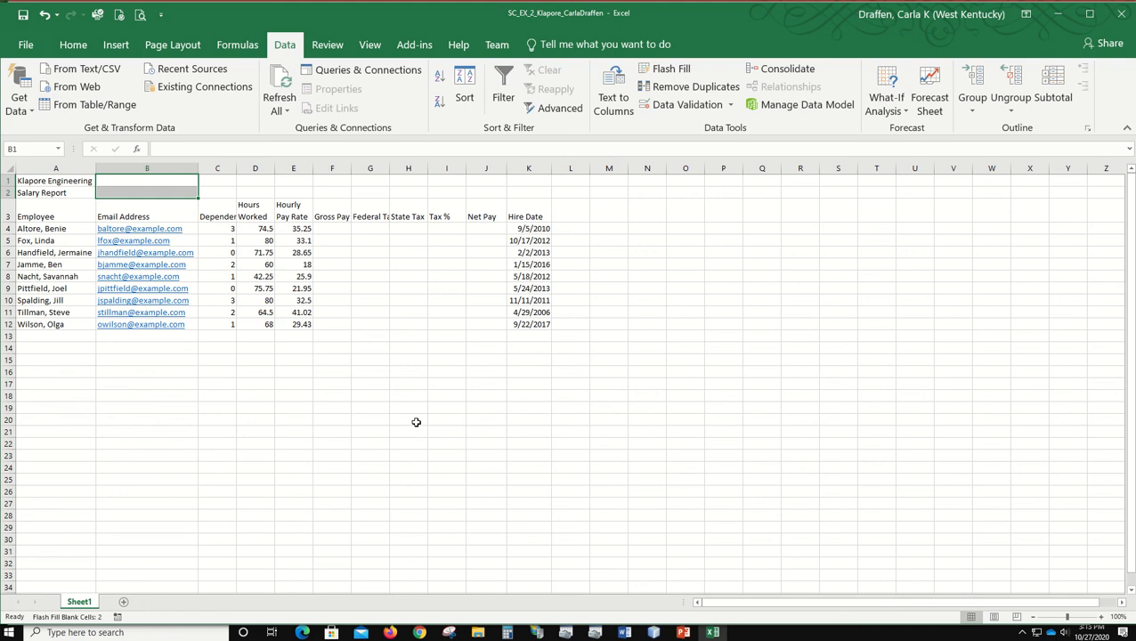
# Step: Enter the row labels Totals in cell A13 and Highest in cell A14 below the employee list
pyautogui.click(59, 335)
pyautogui.write('Totals')
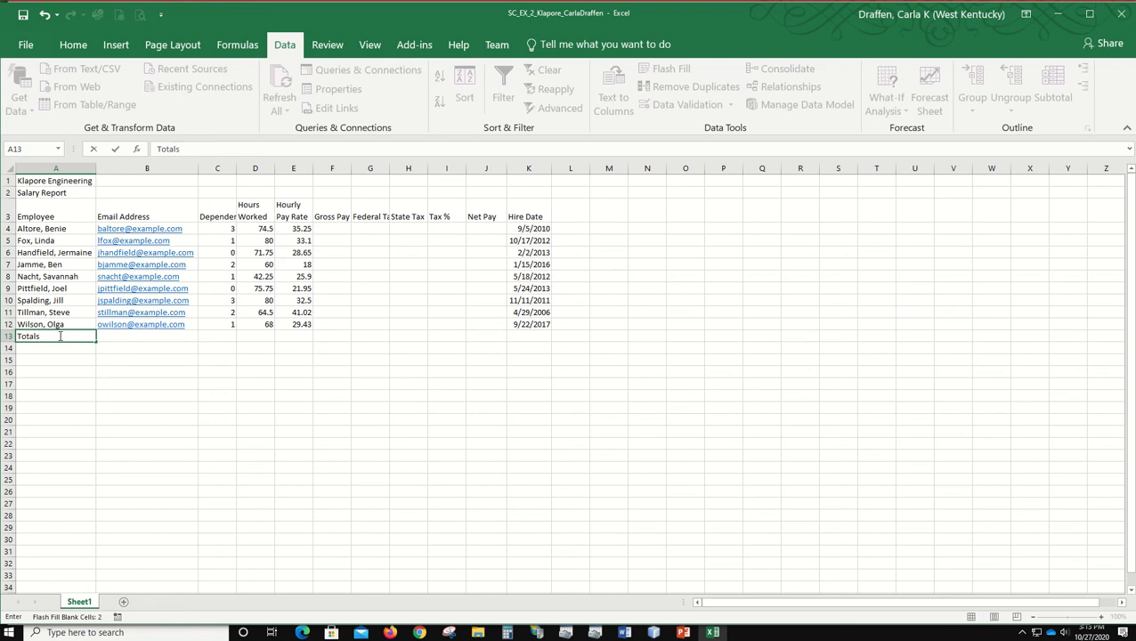
pyautogui.press('Return')
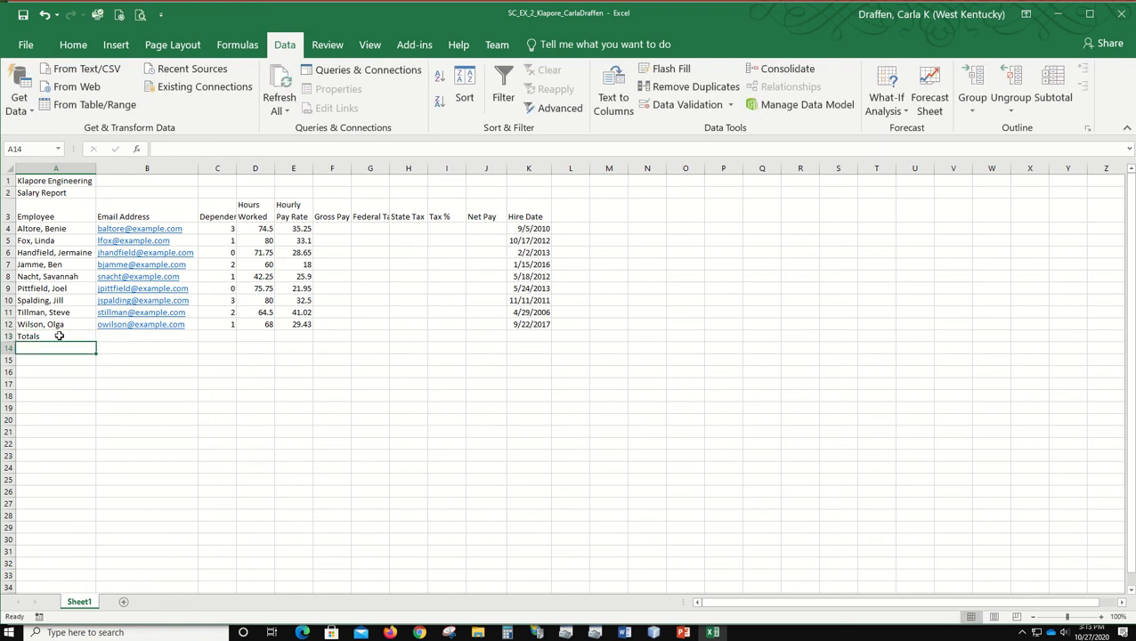
pyautogui.write('H')
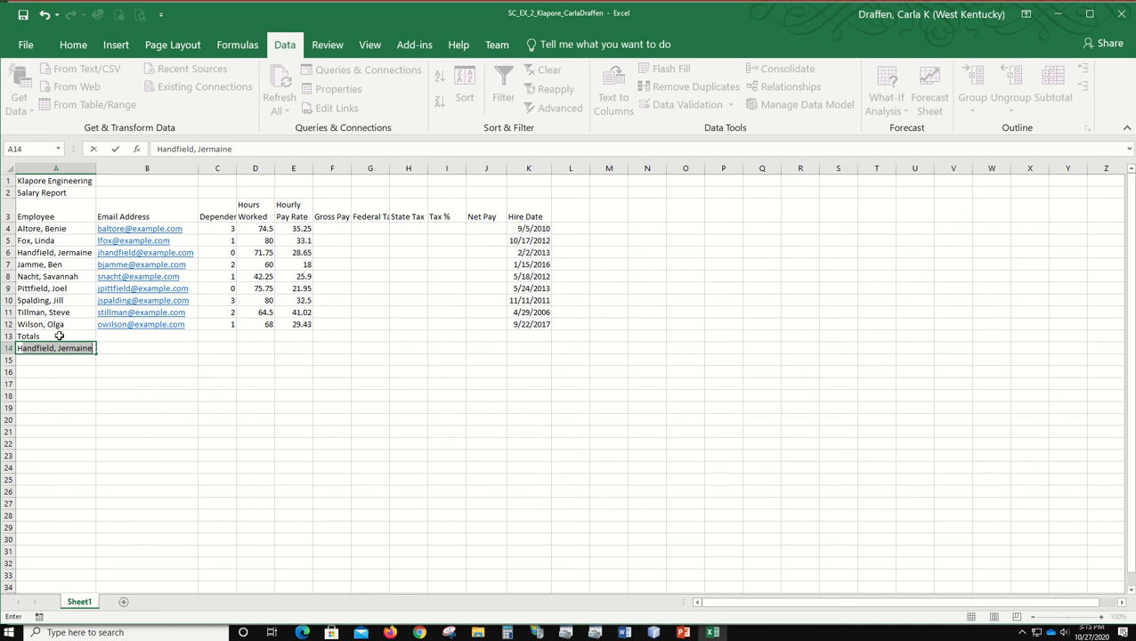
pyautogui.write('i')
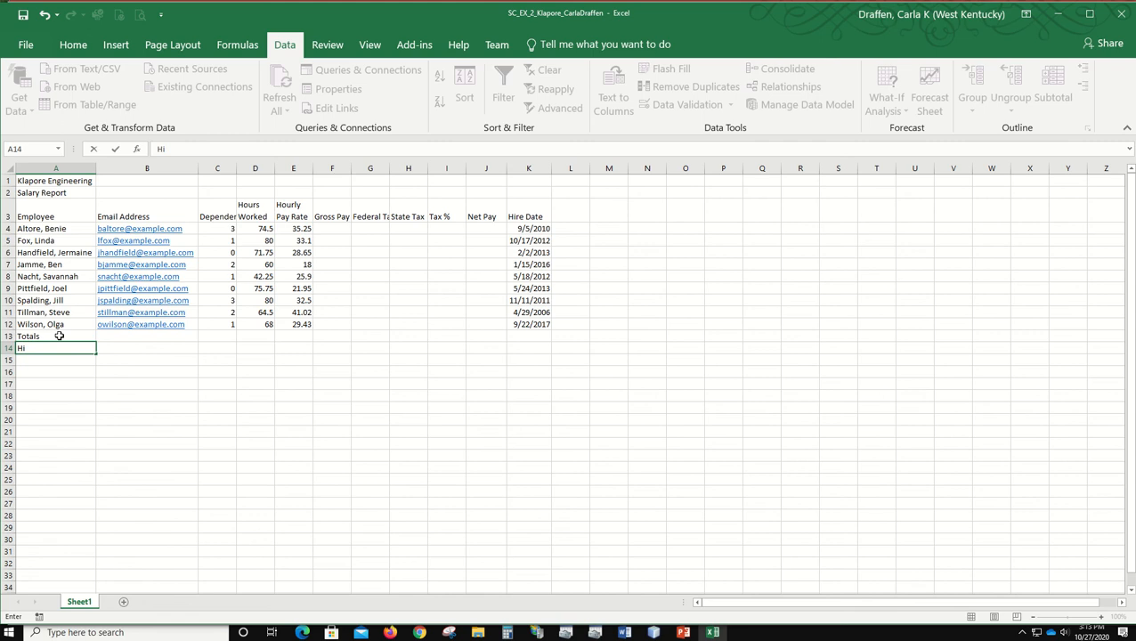
pyautogui.write('ghest')
pyautogui.press('Return')
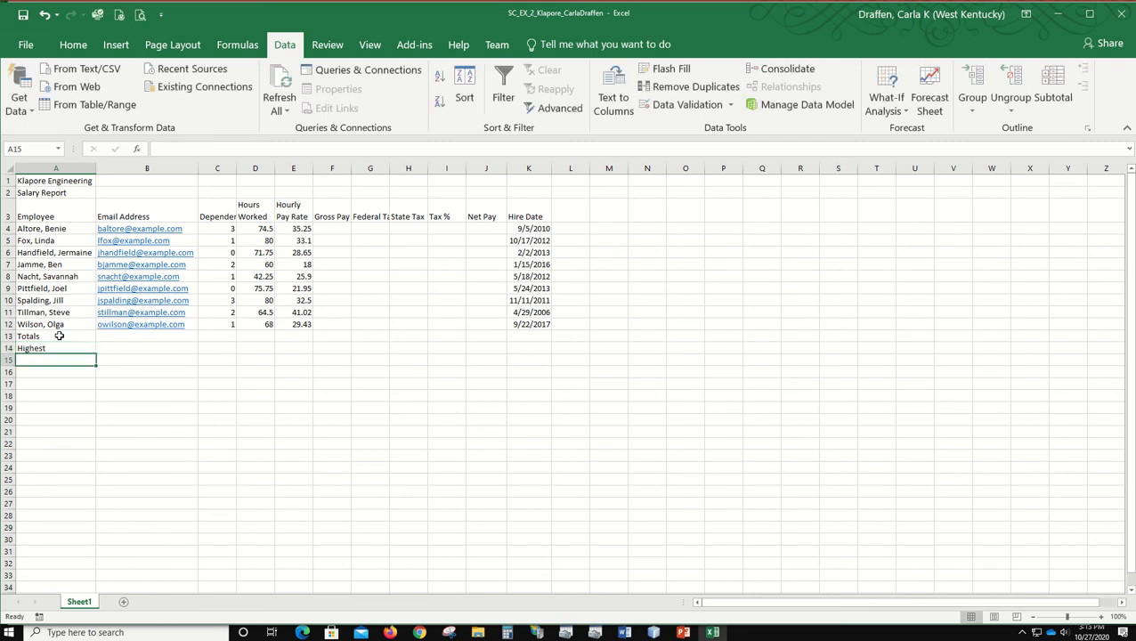
# Step: Enter the row labels Lowest in cell A15 and Average in cell A16
pyautogui.write('Lowest')
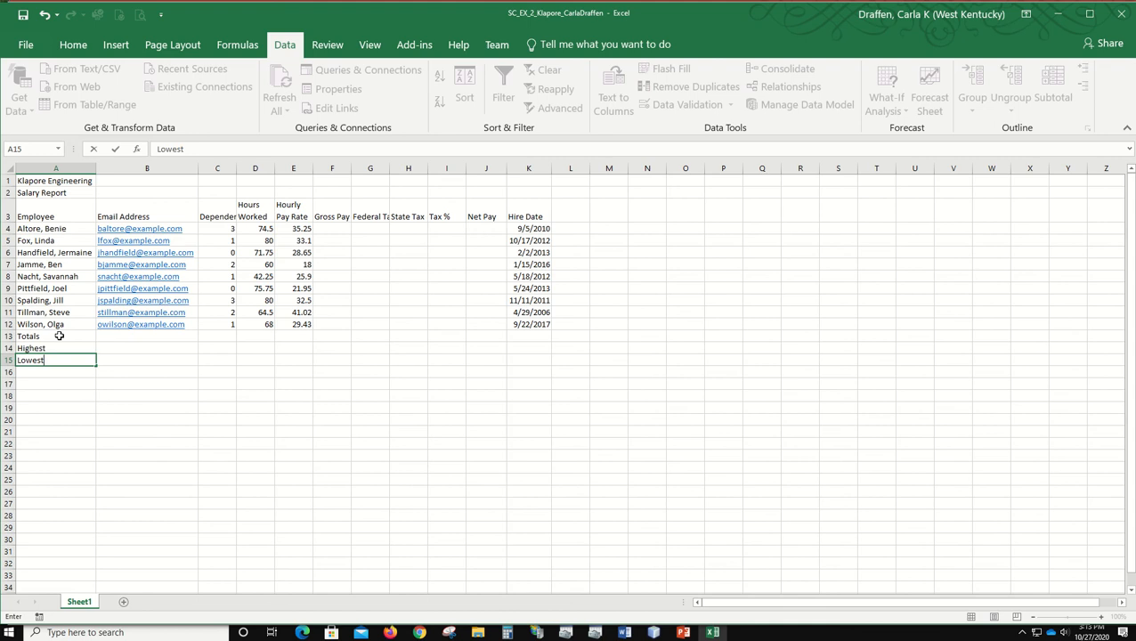
pyautogui.press('Return')
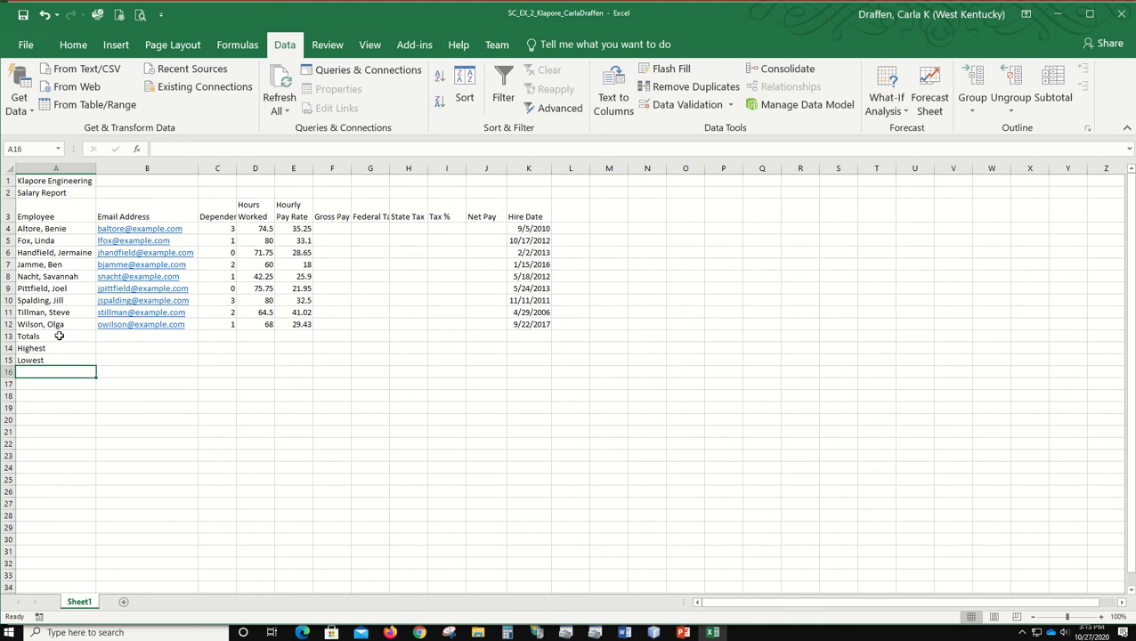
pyautogui.write('A')
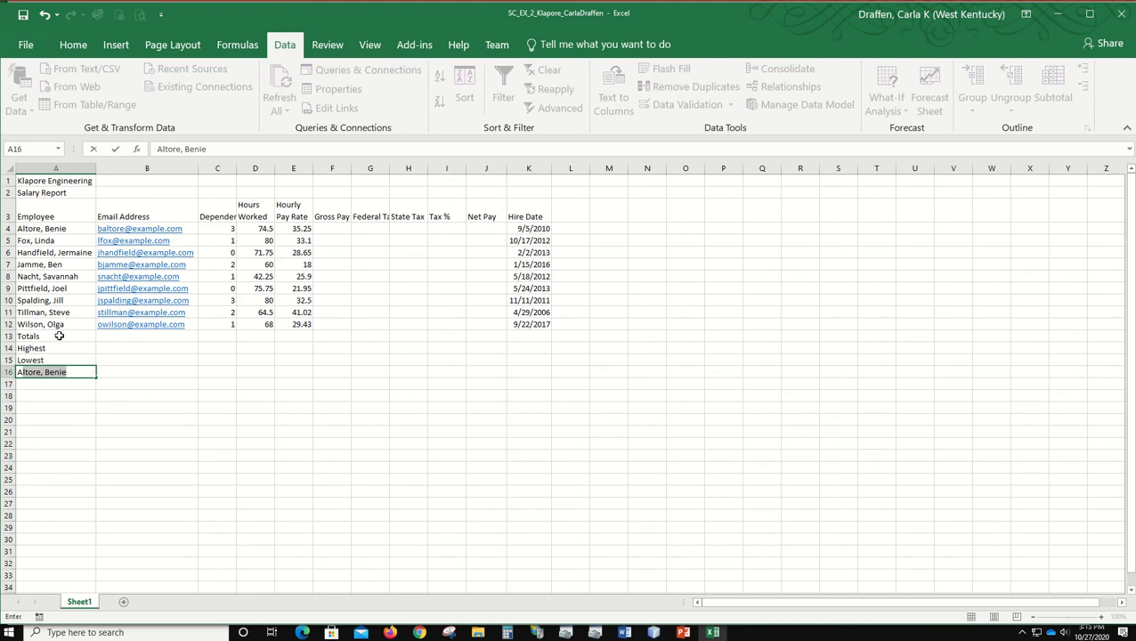
pyautogui.write('verage')
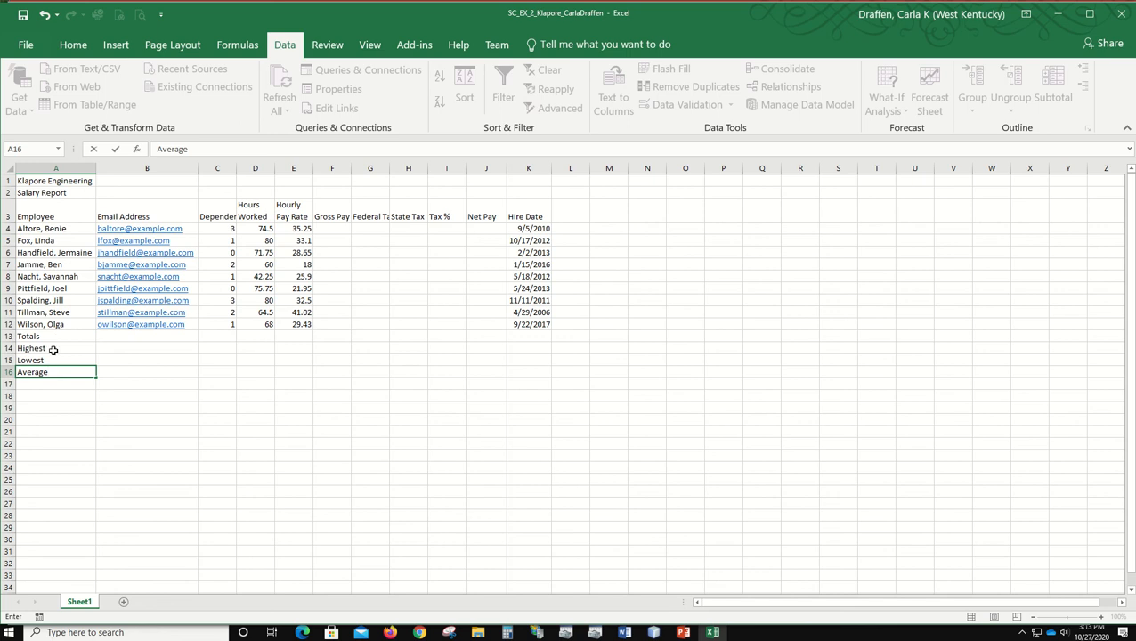
pyautogui.press('Return')
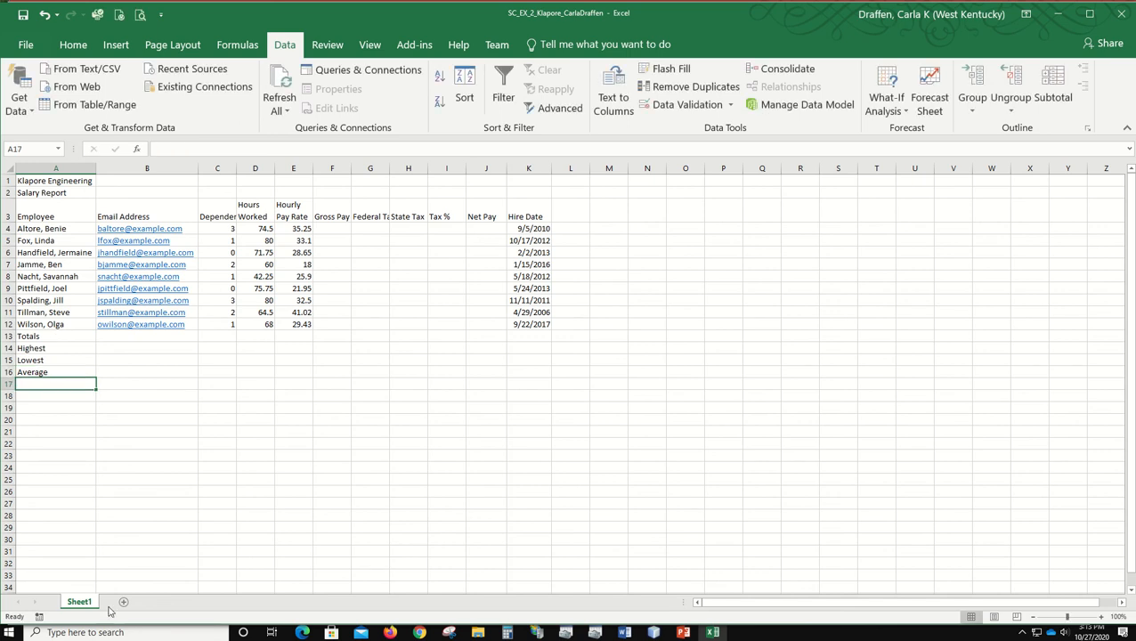
# Step: Rename the Sheet1 worksheet as Salary Reports
pyautogui.doubleClick(80, 602)
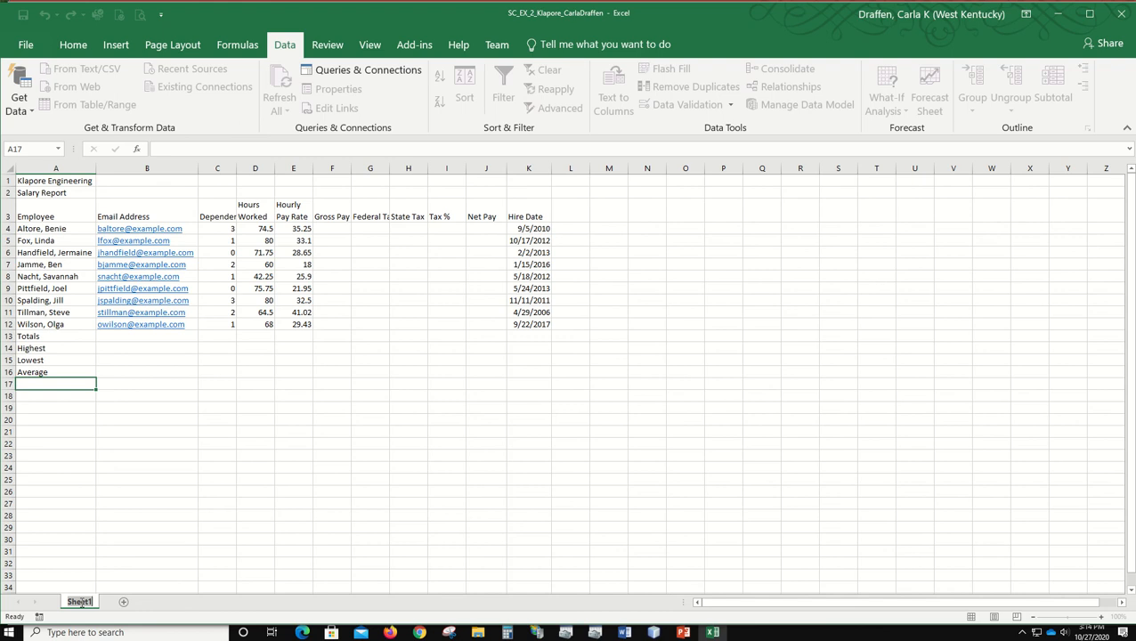
pyautogui.write('Salary Report')
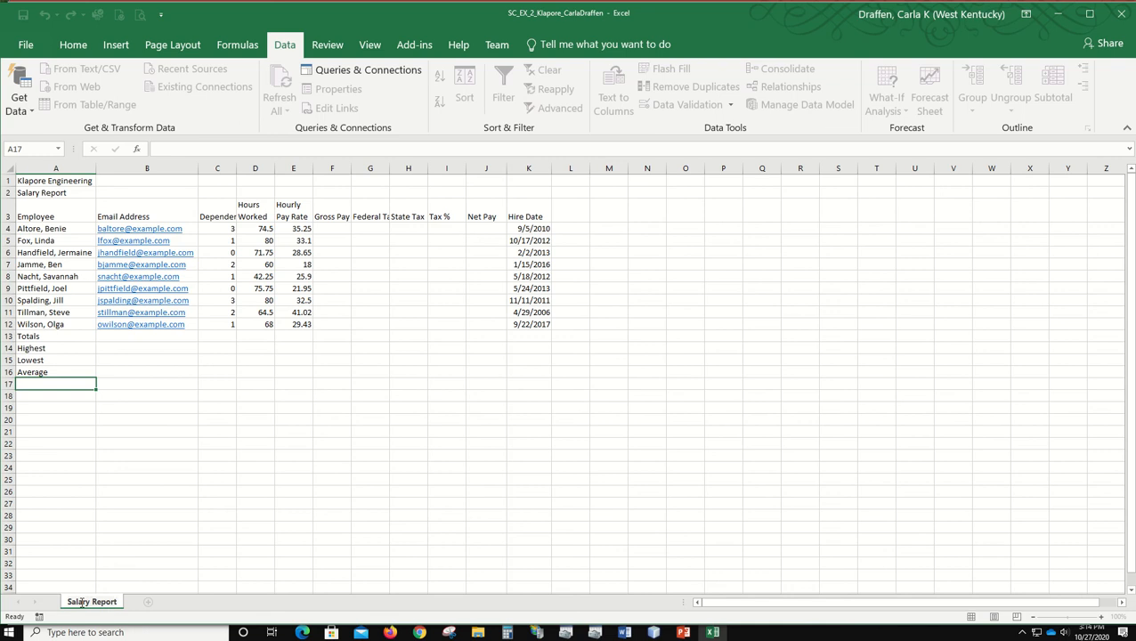
pyautogui.write('s')
pyautogui.press('Return')
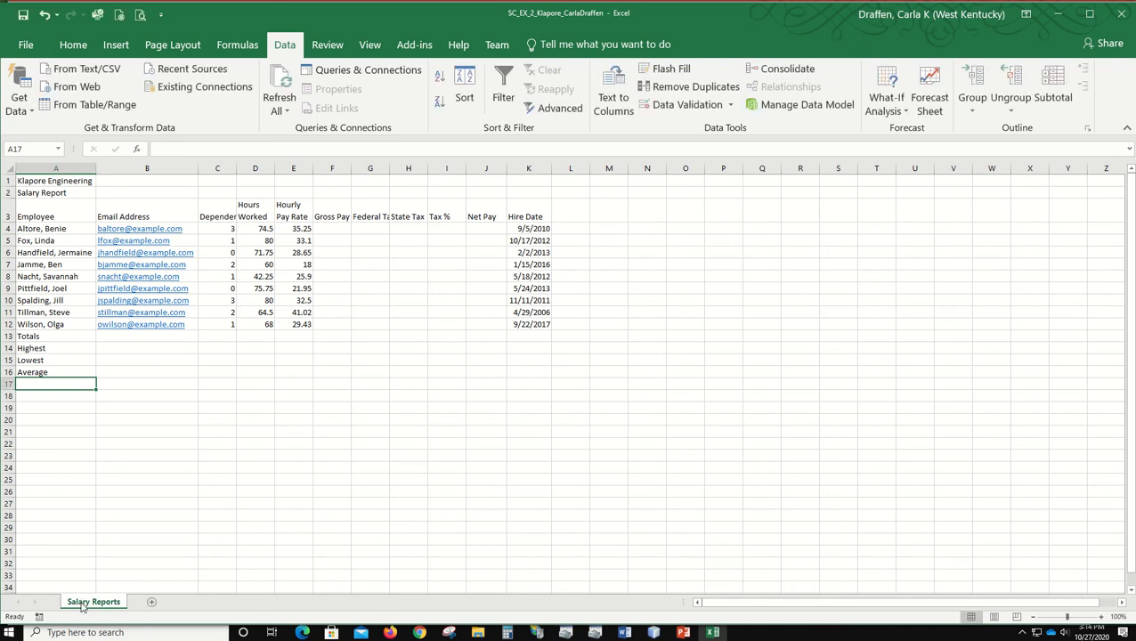
# Step: Color the Salary Reports worksheet tab with the theme color Blue, Accent 1
pyautogui.rightClick(82, 606)
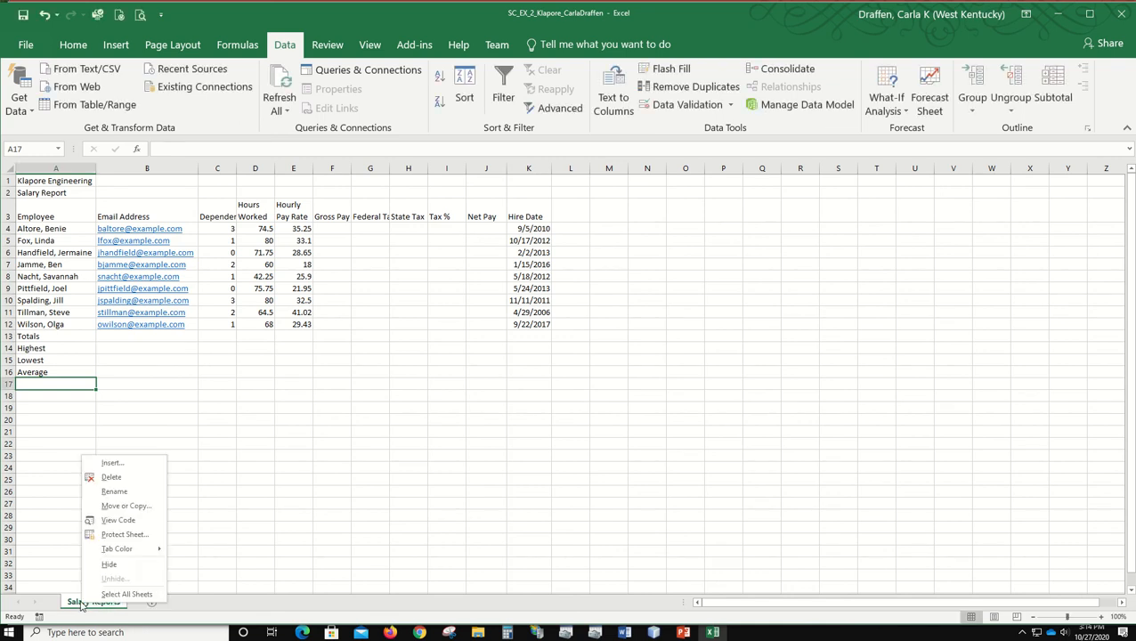
pyautogui.moveTo(151, 556)
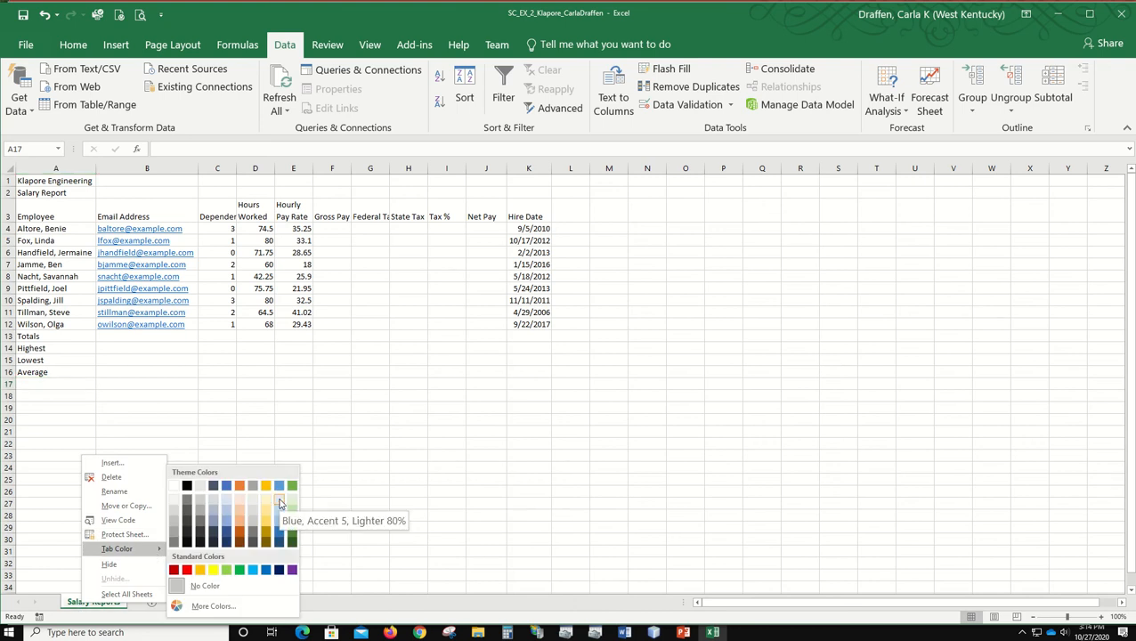
pyautogui.click(227, 486)
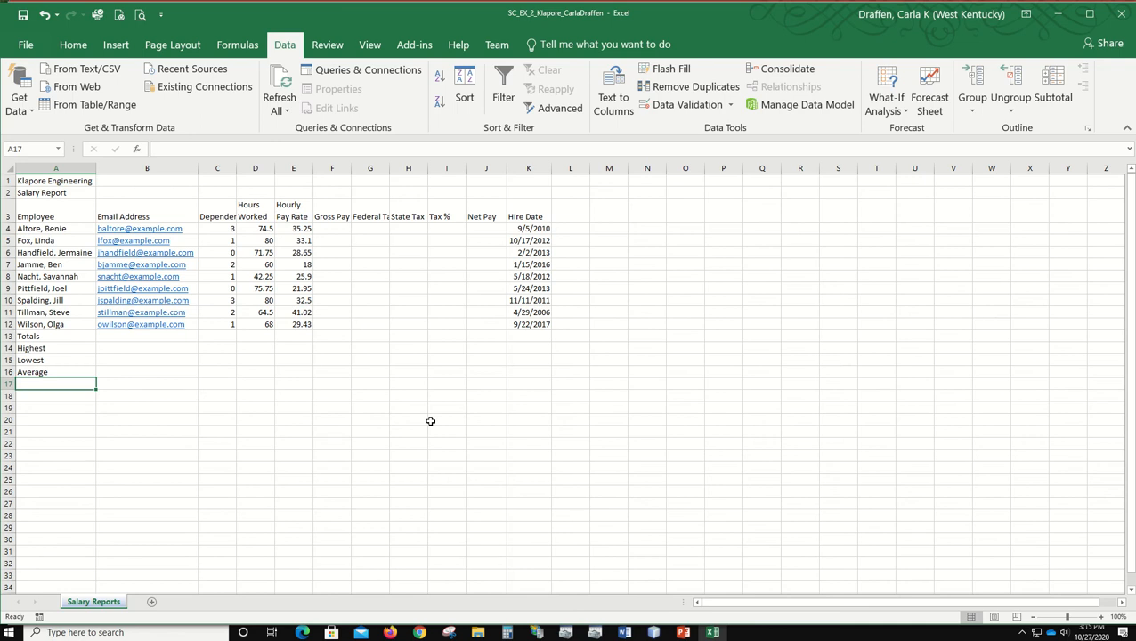
# Step: Correct the worksheet tab name to Salary Report
pyautogui.doubleClick(105, 604)
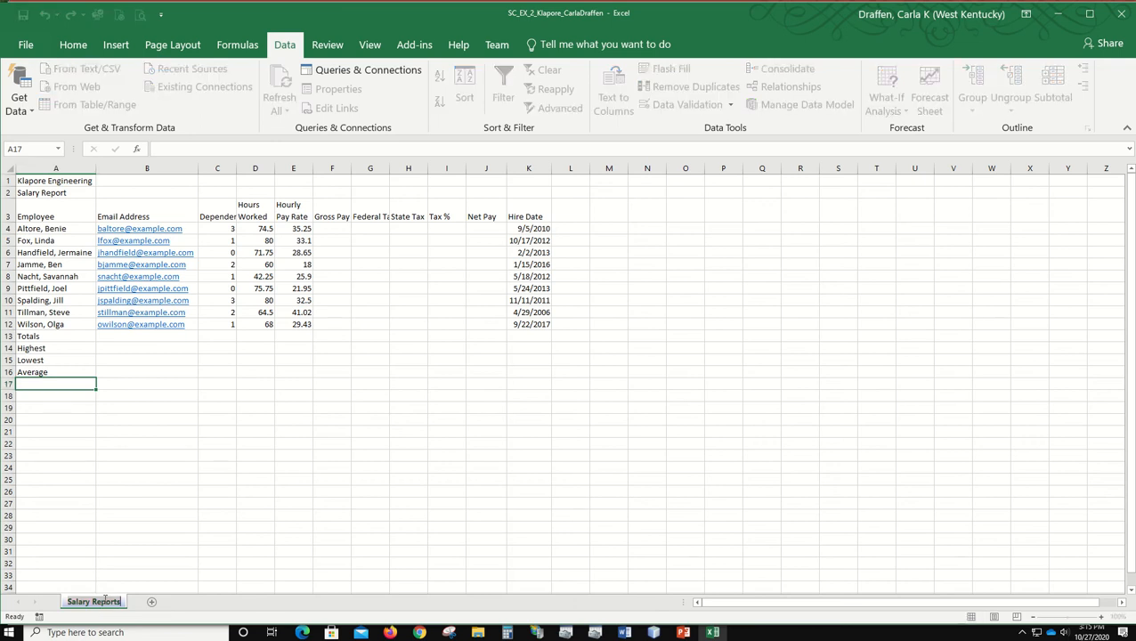
pyautogui.click(121, 602)
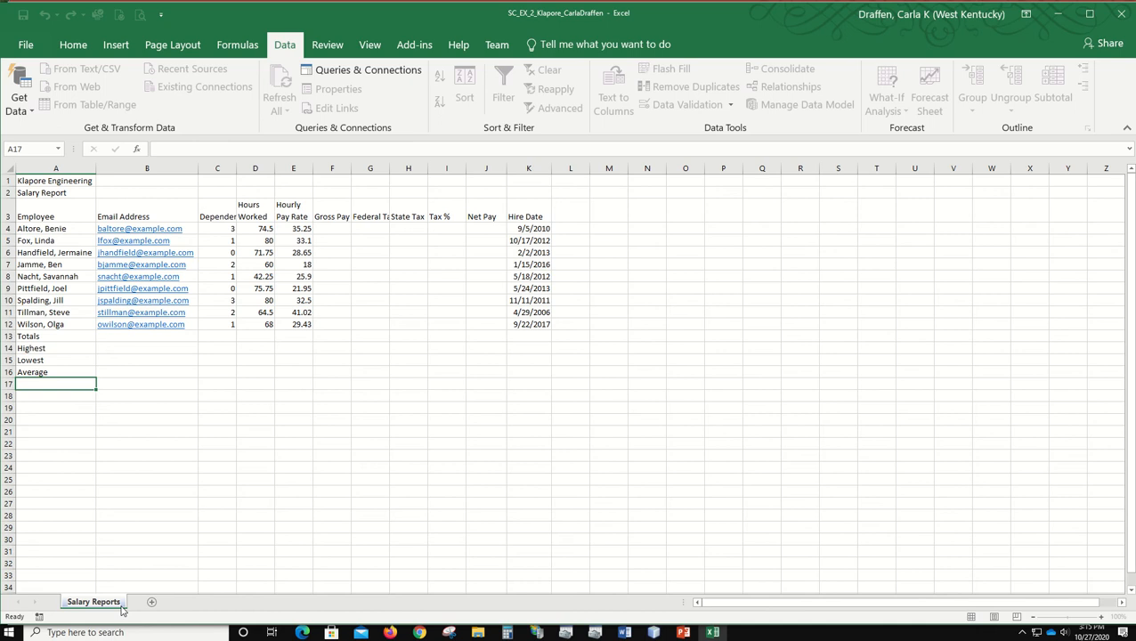
pyautogui.press('BackSpace')
pyautogui.press('Return')
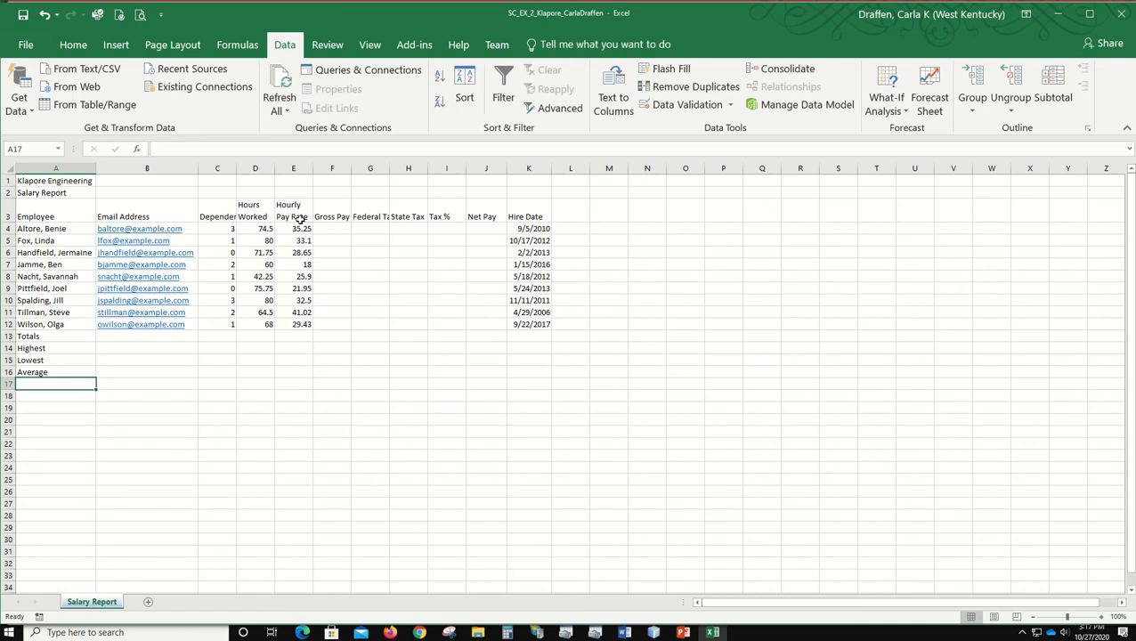
# Step: Enter the gross pay formula =D4*E4 in cell F4 for the first employee
pyautogui.click(340, 228)
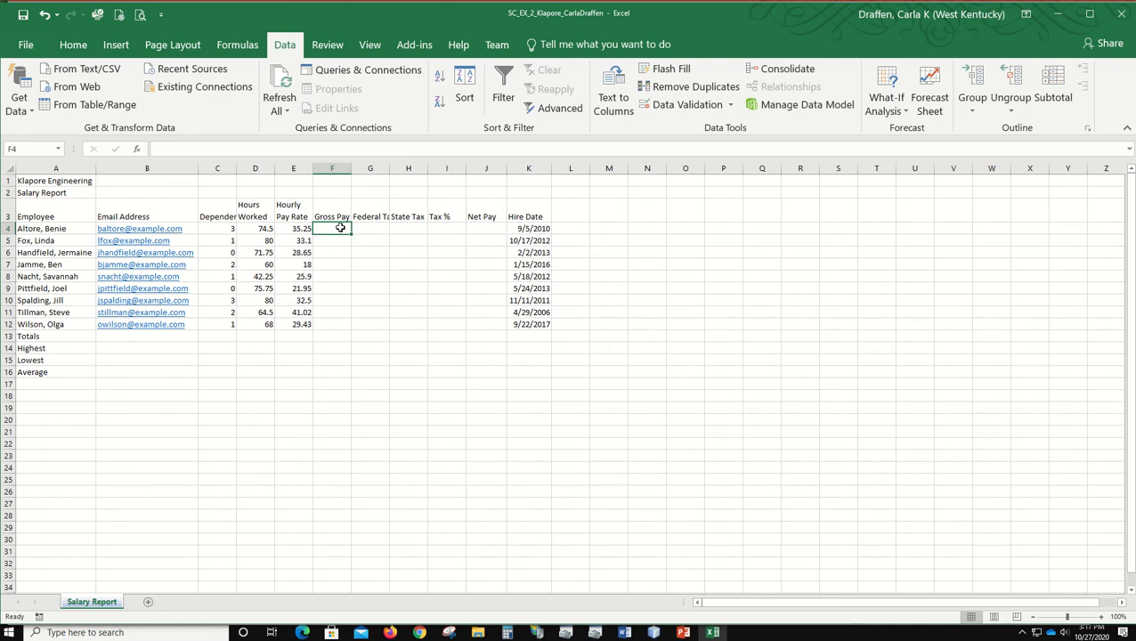
pyautogui.write('=')
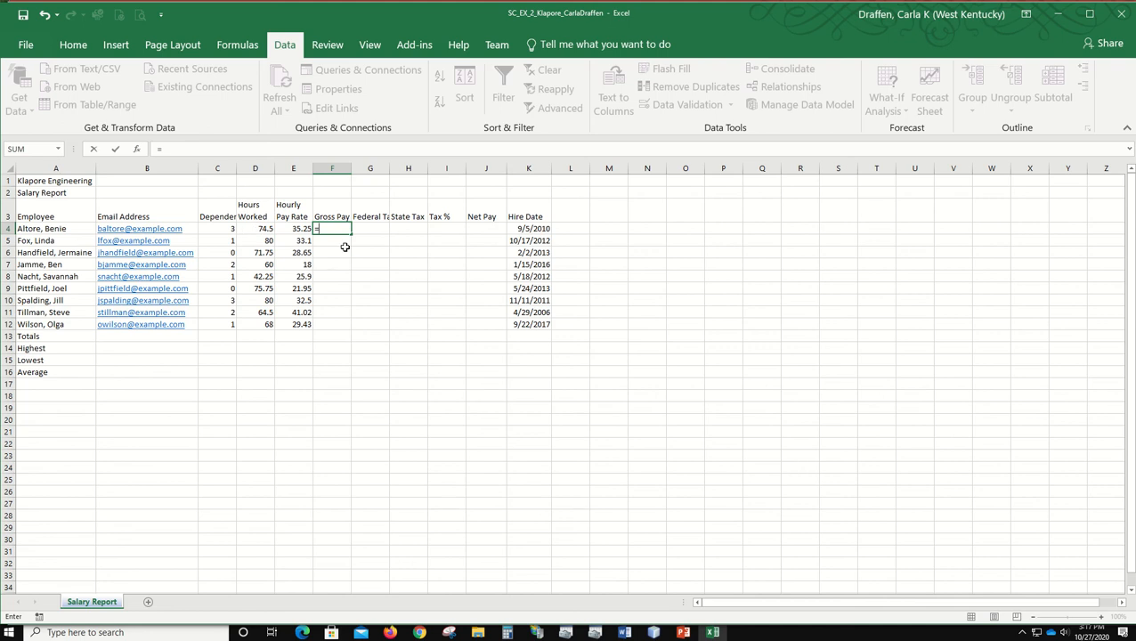
pyautogui.write('d4*')
pyautogui.write('e4')
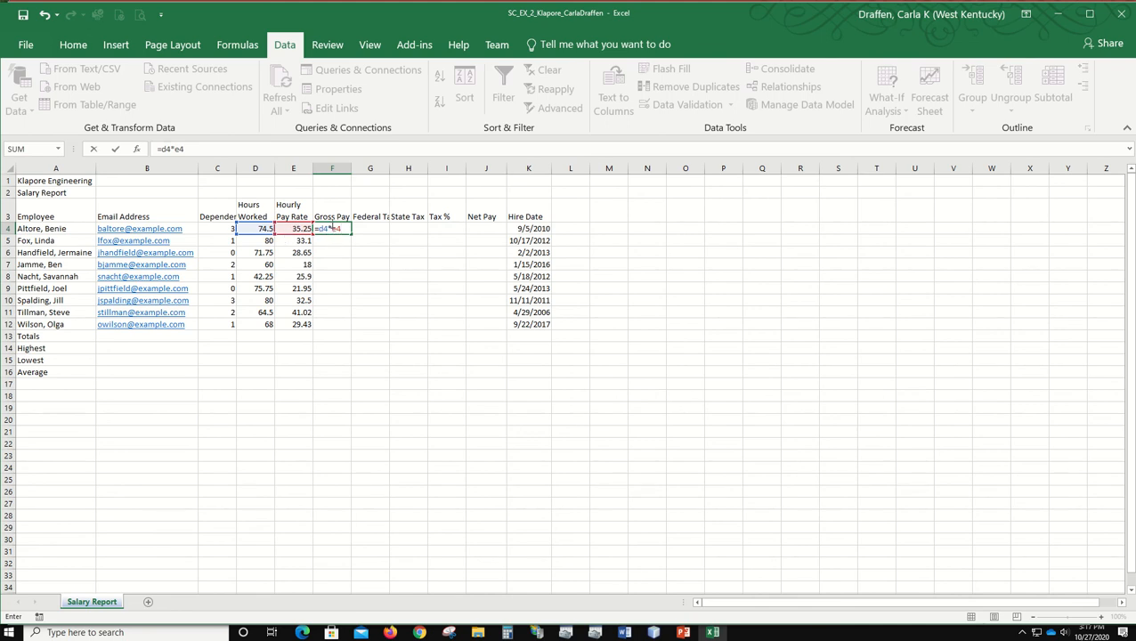
pyautogui.press('Return')
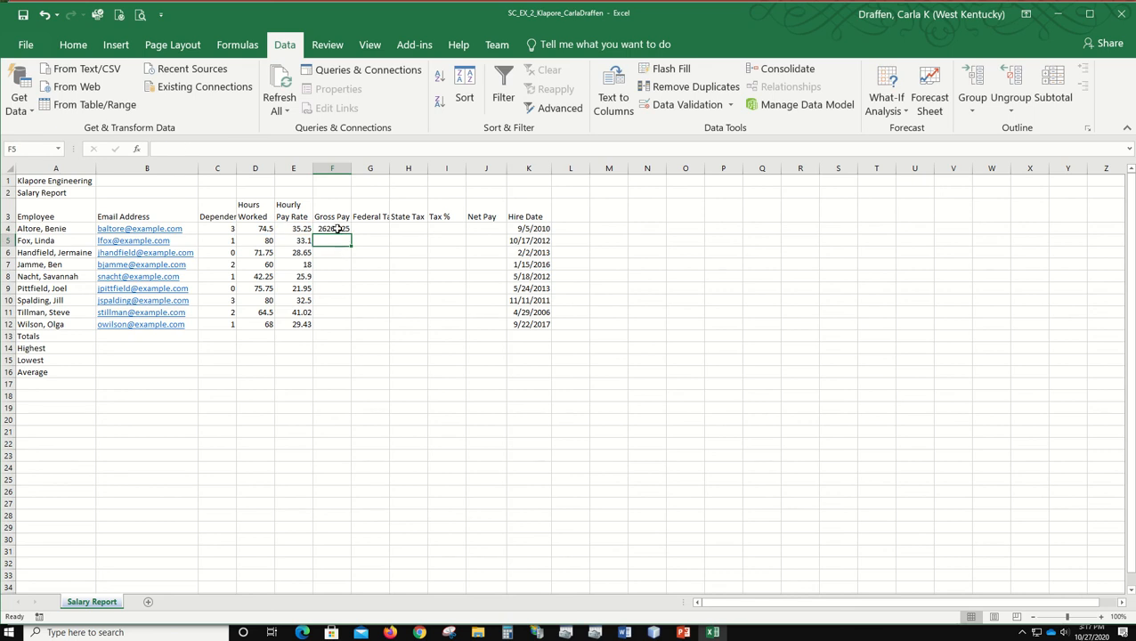
pyautogui.click(338, 228)
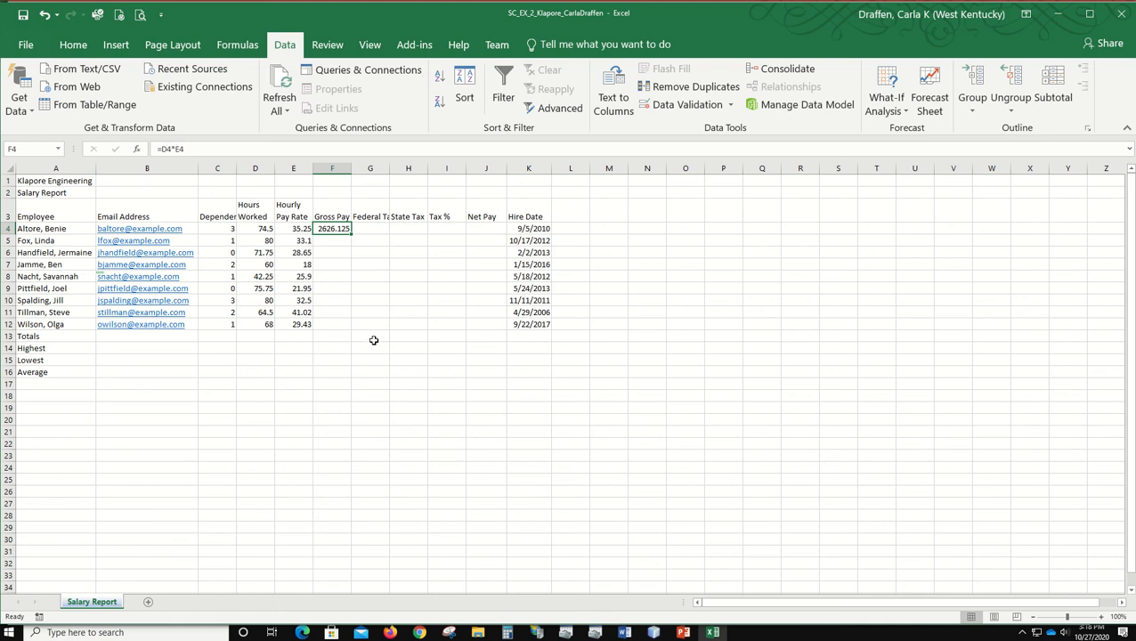
# Step: Enter the federal tax formula =0.26*(F4-C4*22.16) in cell G4
pyautogui.click(371, 230)
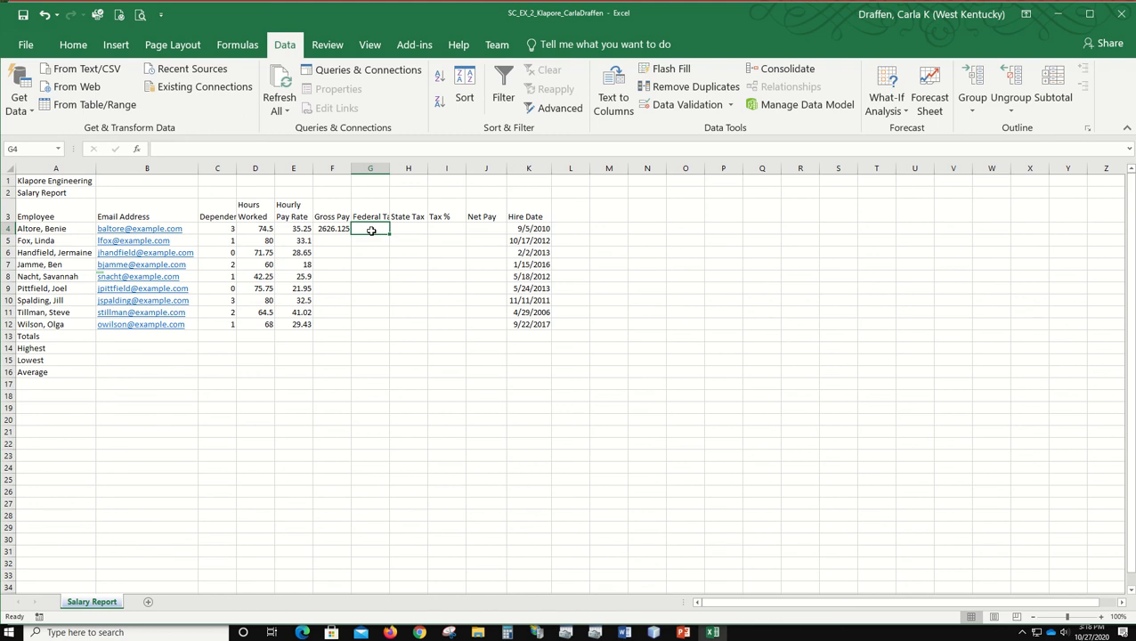
pyautogui.write('=')
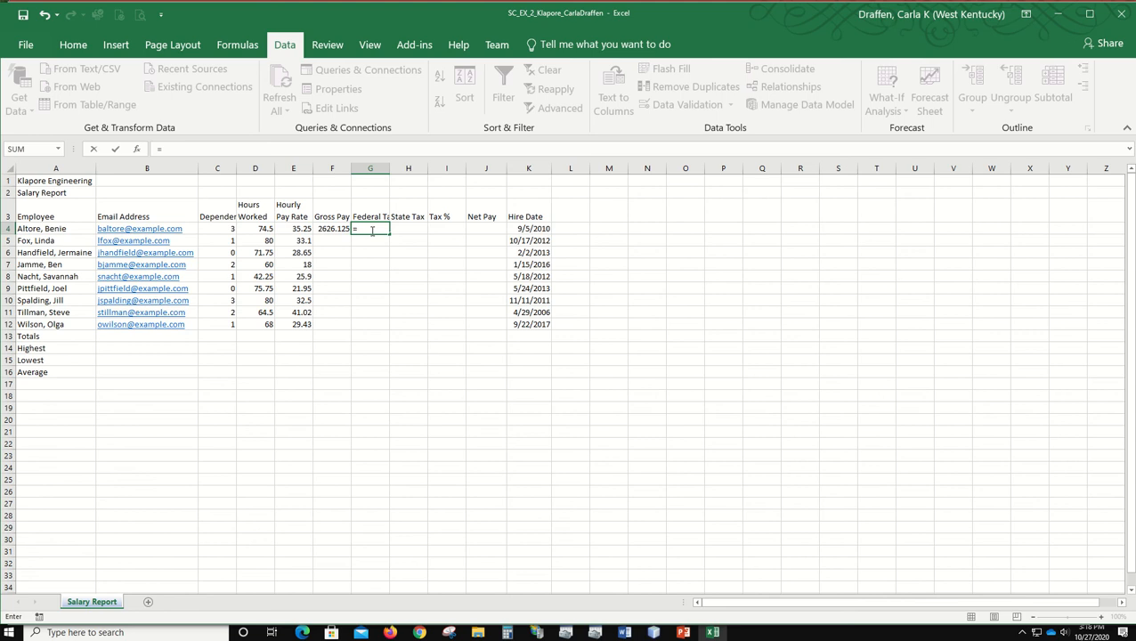
pyautogui.write('0.26*(')
pyautogui.click(334, 228)
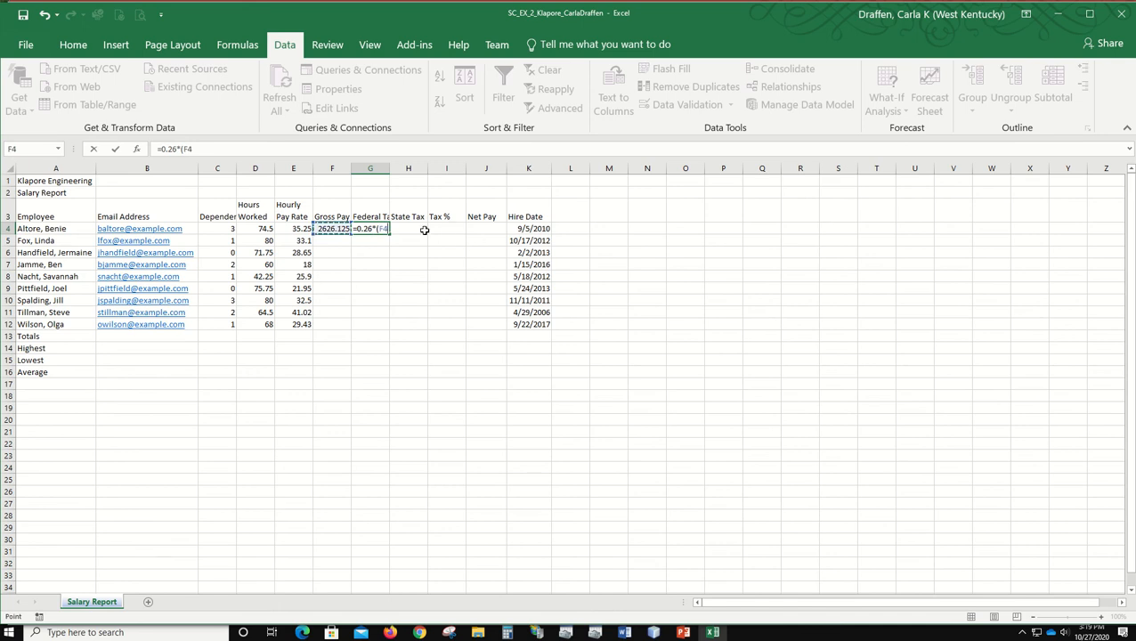
pyautogui.write('-')
pyautogui.click(223, 227)
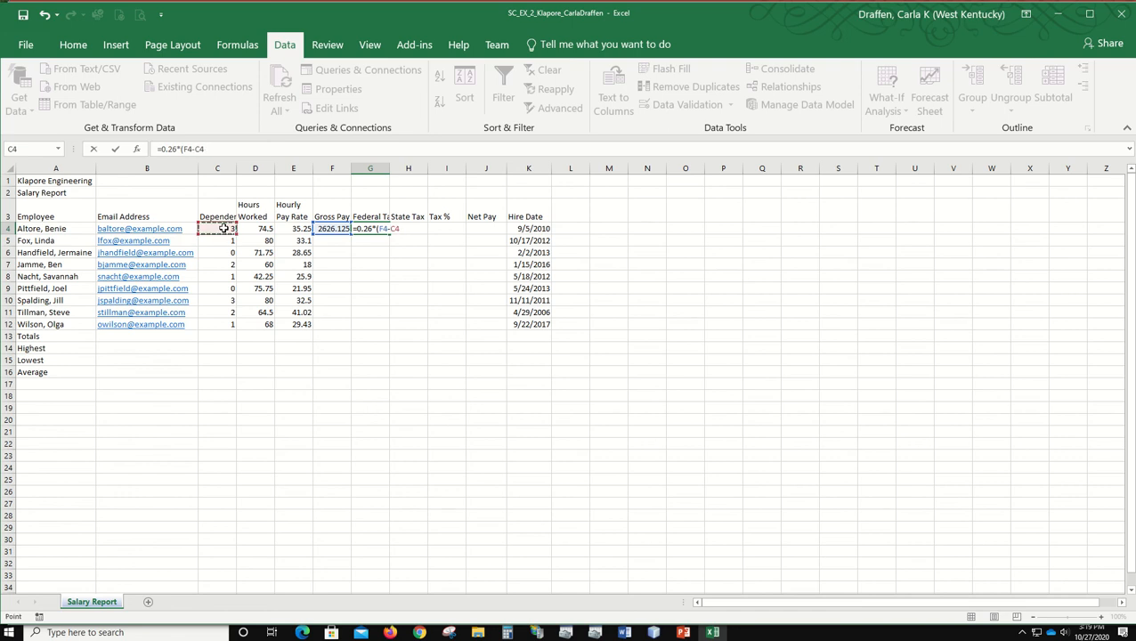
pyautogui.write('*22.16)')
pyautogui.press('Return')
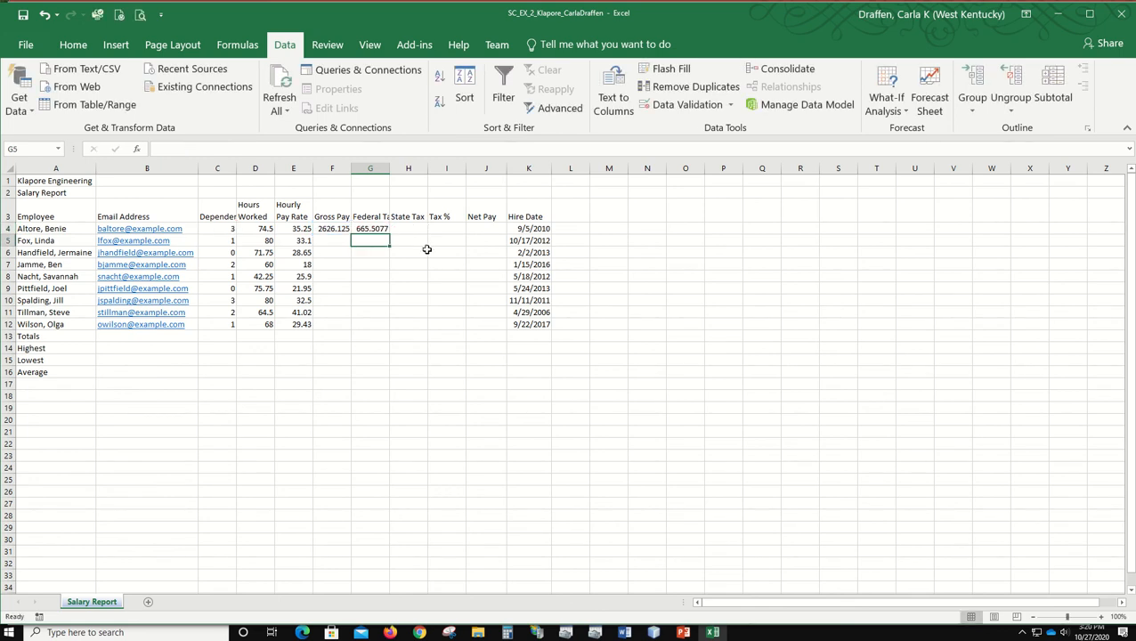
pyautogui.click(365, 229)
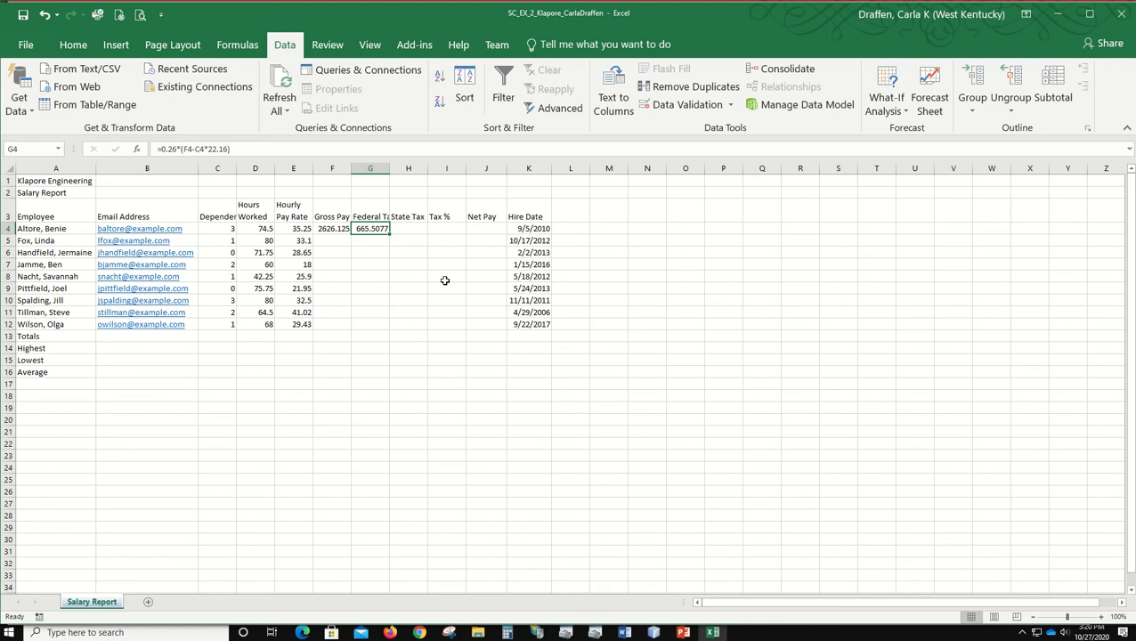
# Step: Enter the state tax formula =0.055*F4 in cell H4
pyautogui.click(412, 229)
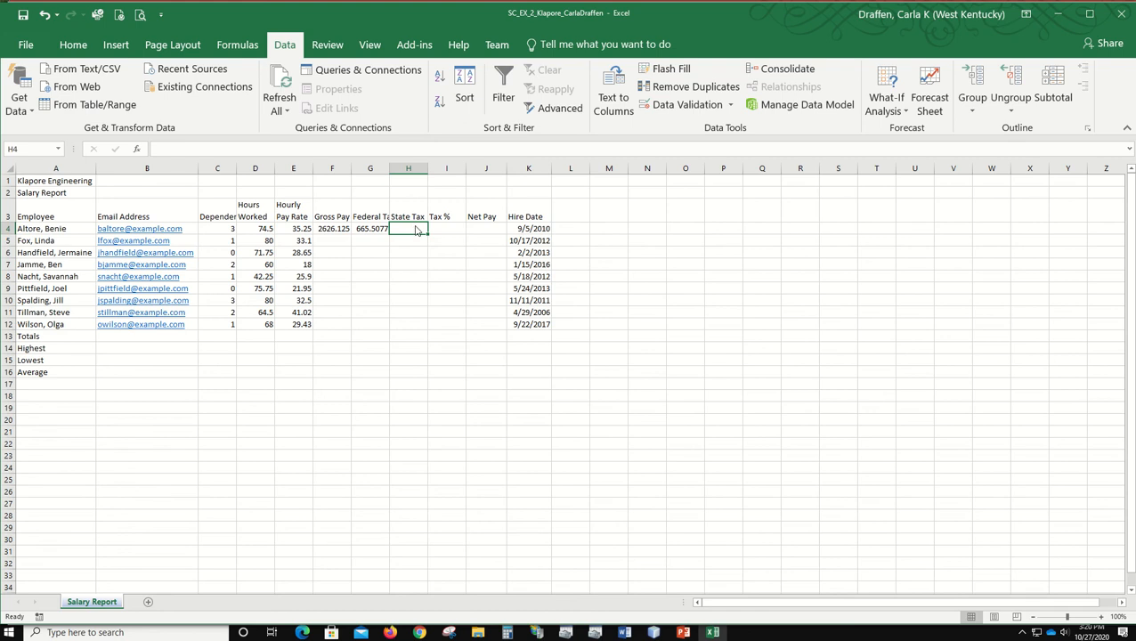
pyautogui.write('=0.')
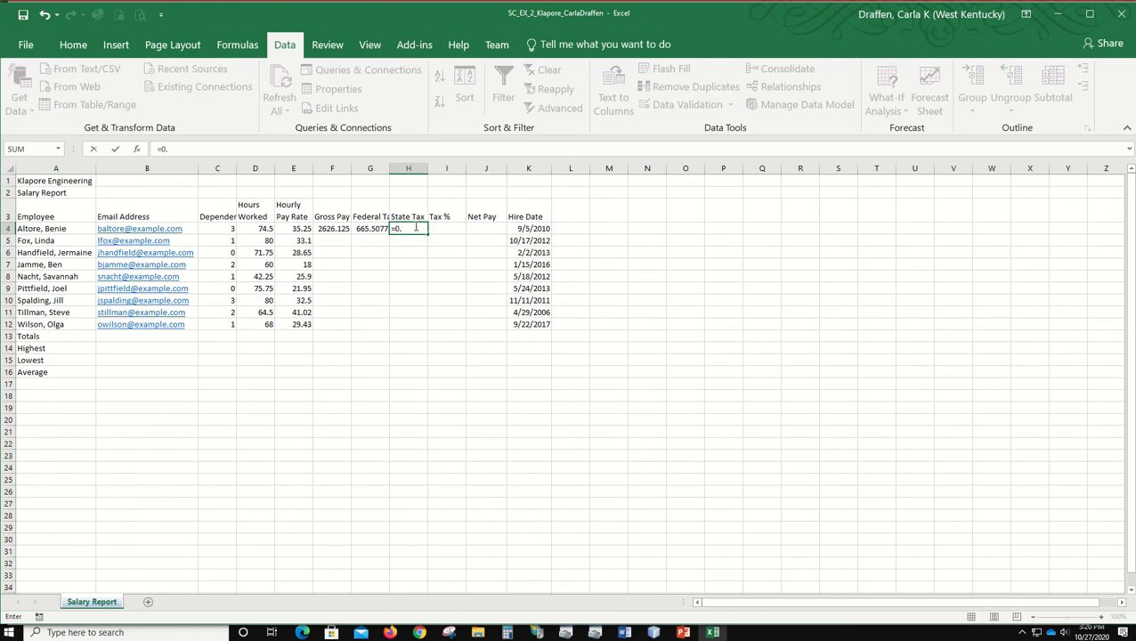
pyautogui.write('055*')
pyautogui.click(326, 228)
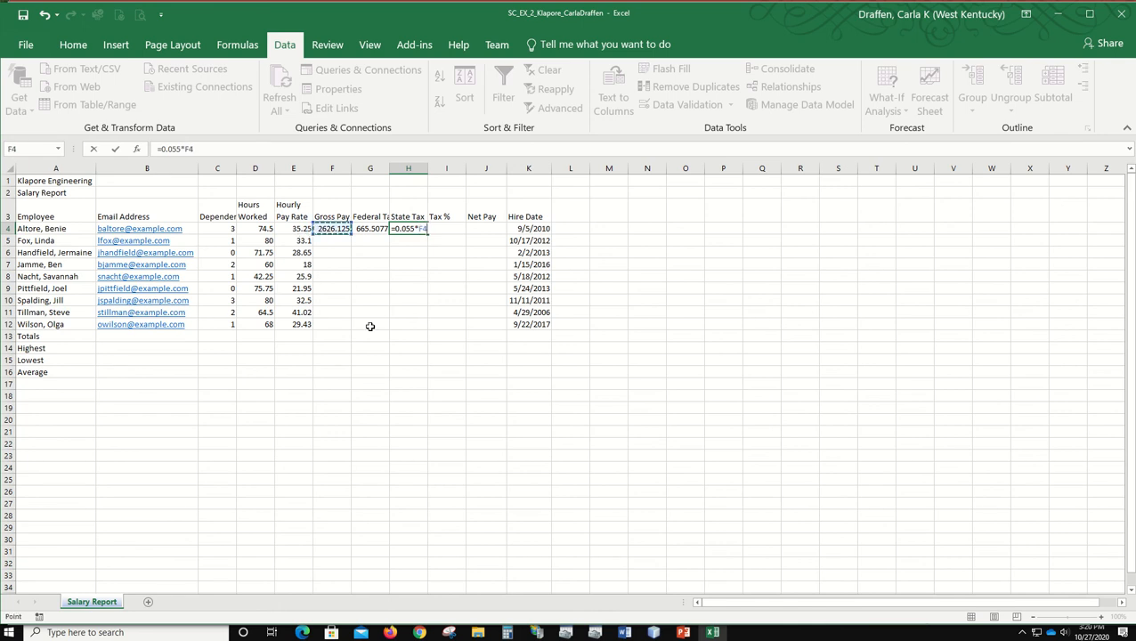
pyautogui.press('Return')
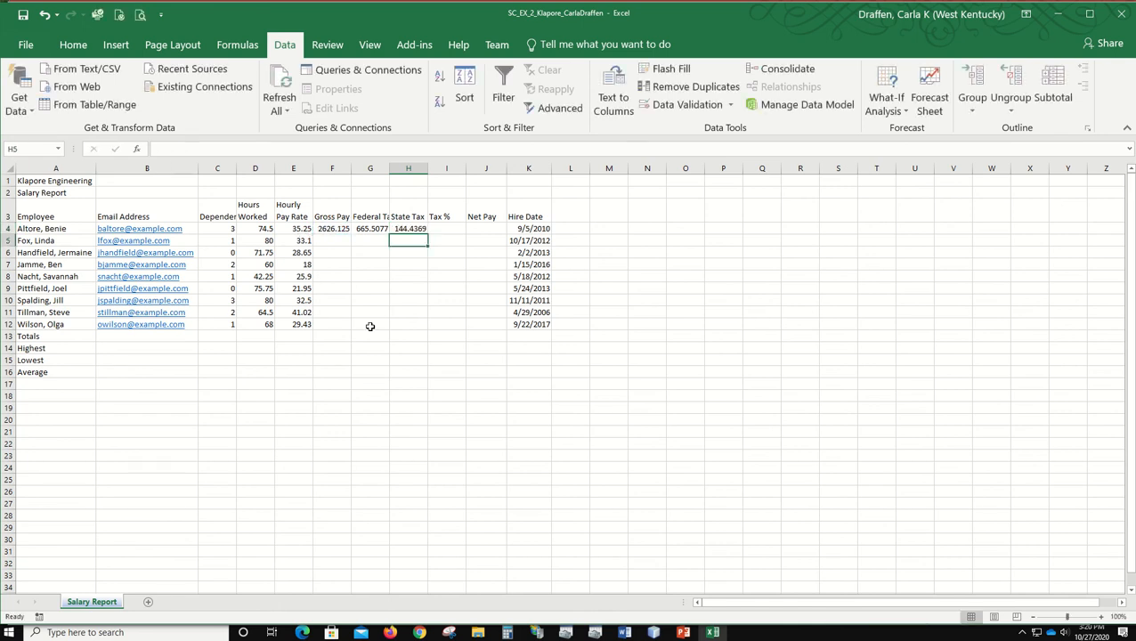
# Step: Enter the tax percentage formula =(G4+H4)/F4 in cell I4
pyautogui.click(443, 225)
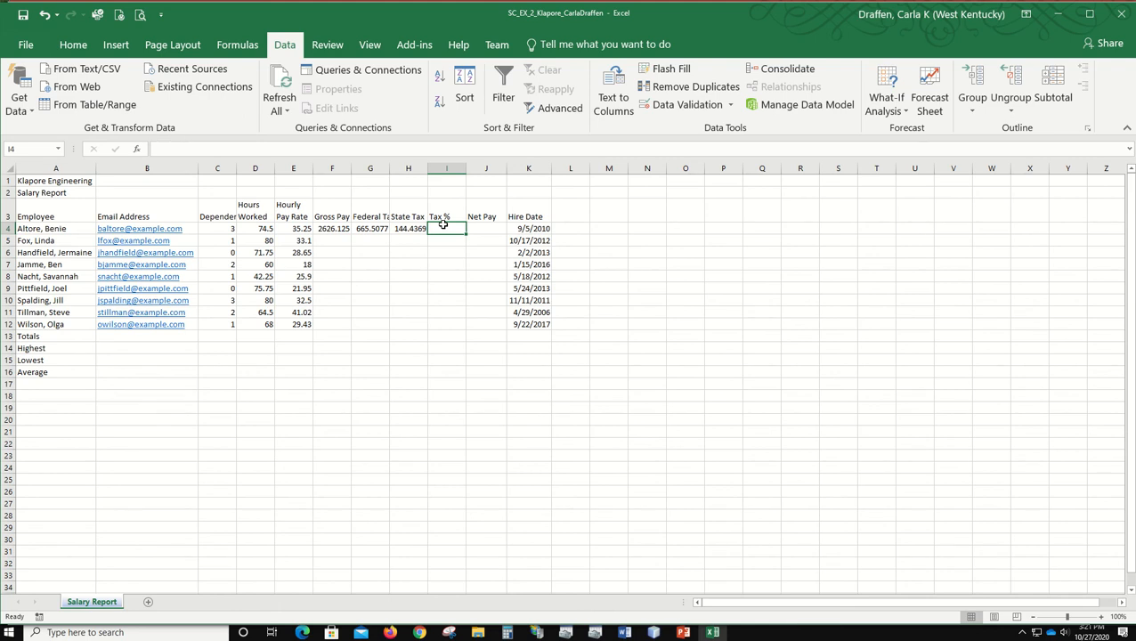
pyautogui.write('=')
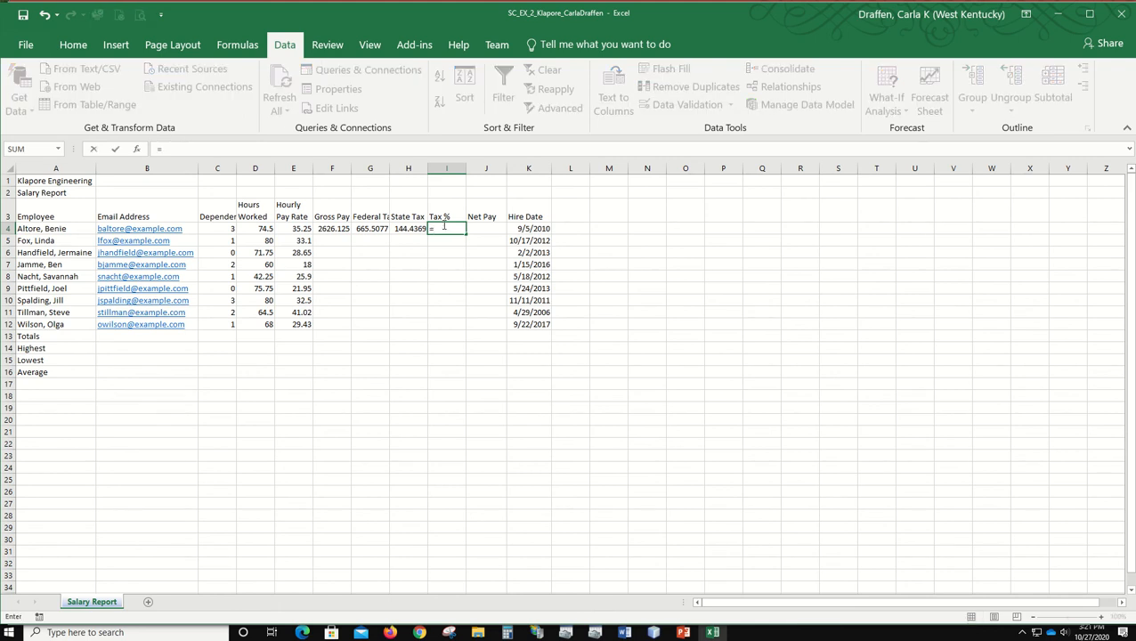
pyautogui.write('(')
pyautogui.click(364, 229)
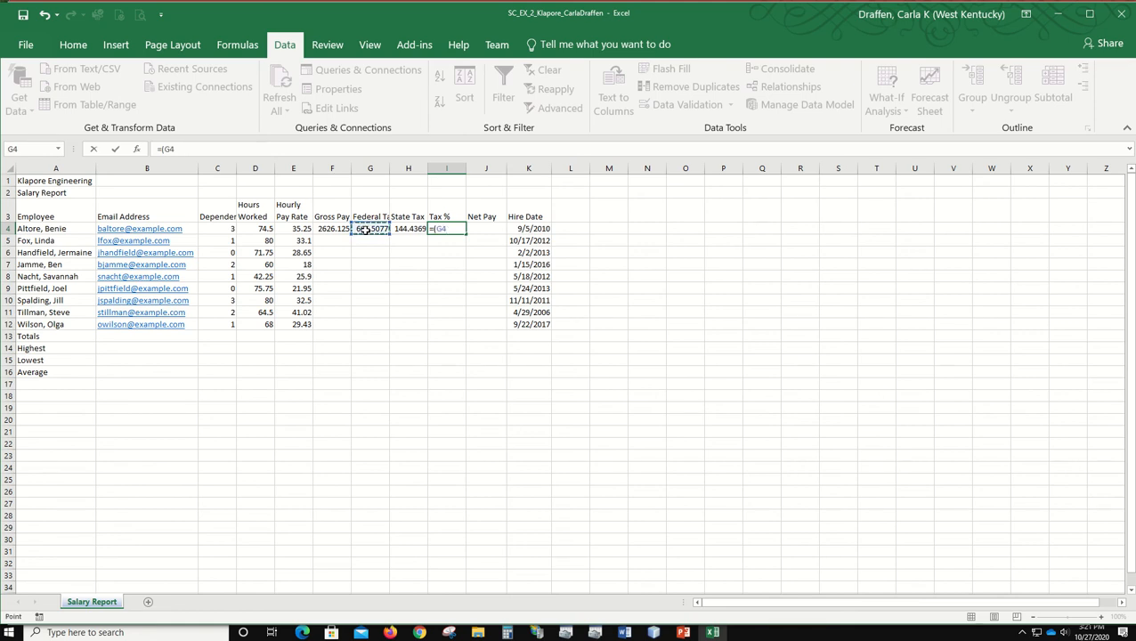
pyautogui.write('+')
pyautogui.click(408, 228)
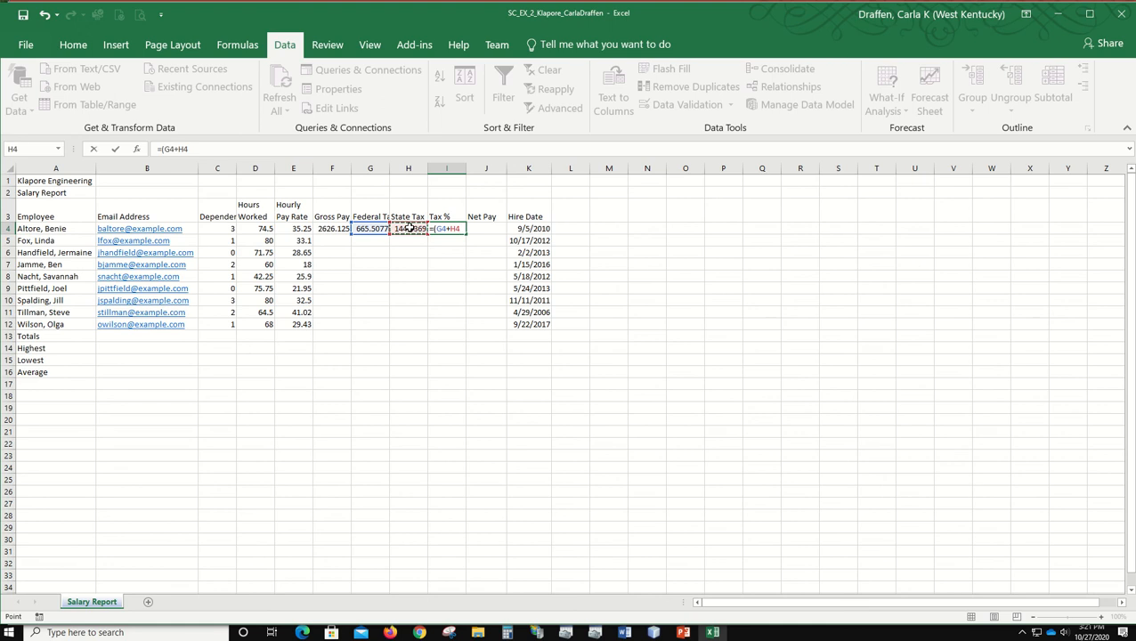
pyautogui.write(')/')
pyautogui.click(332, 233)
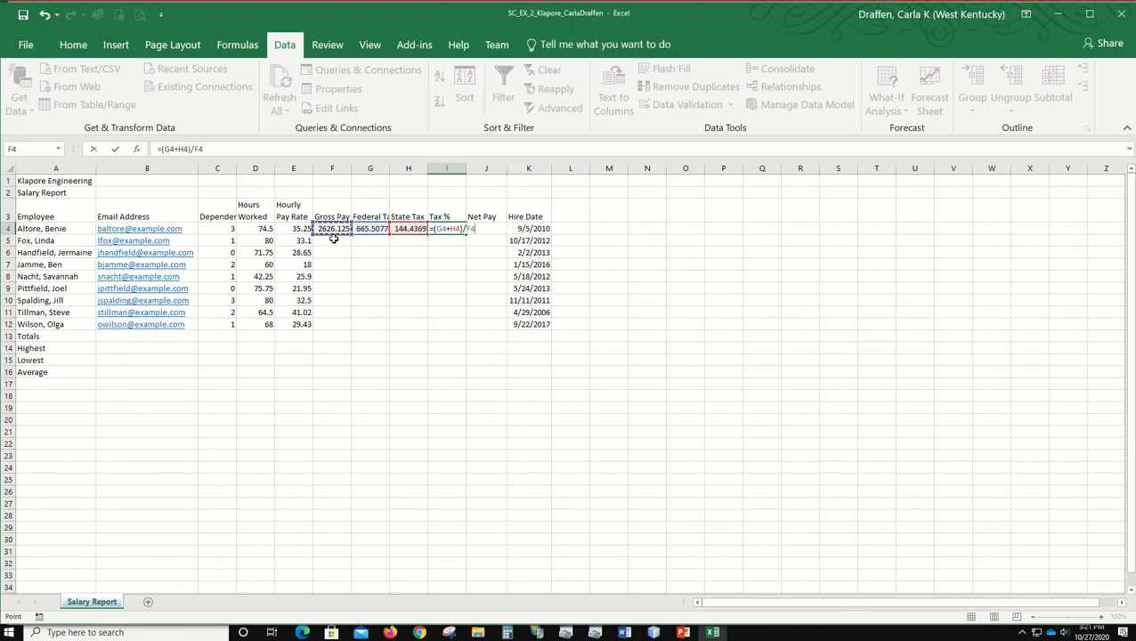
pyautogui.press('Return')
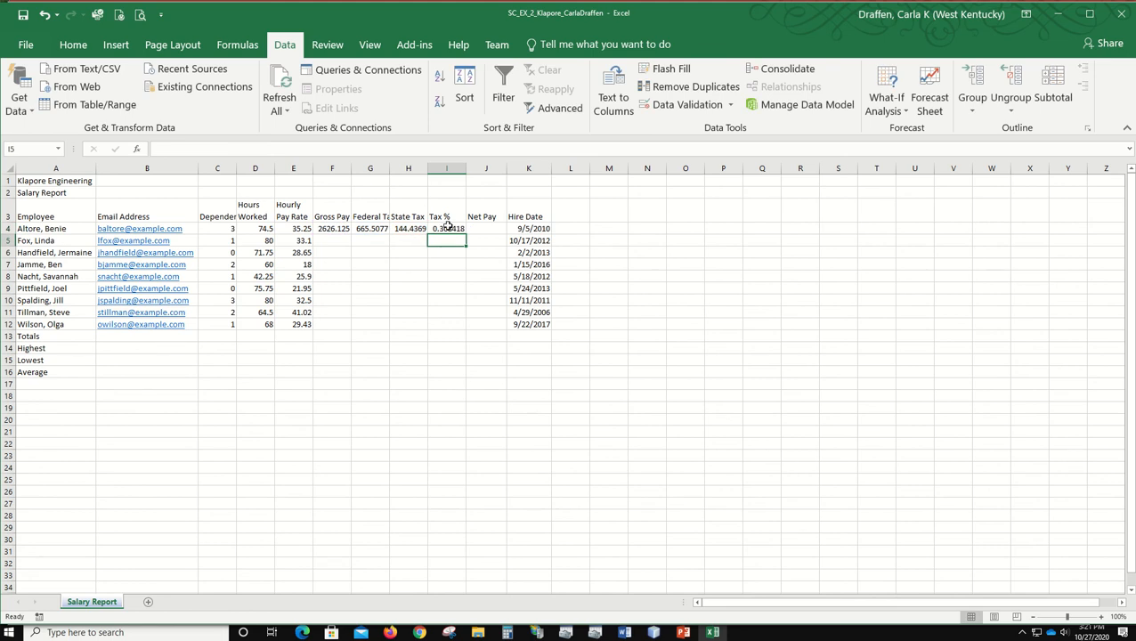
pyautogui.click(447, 228)
# Step: Enter the net pay formula =F4-(G4+H4) in cell J4
pyautogui.click(486, 228)
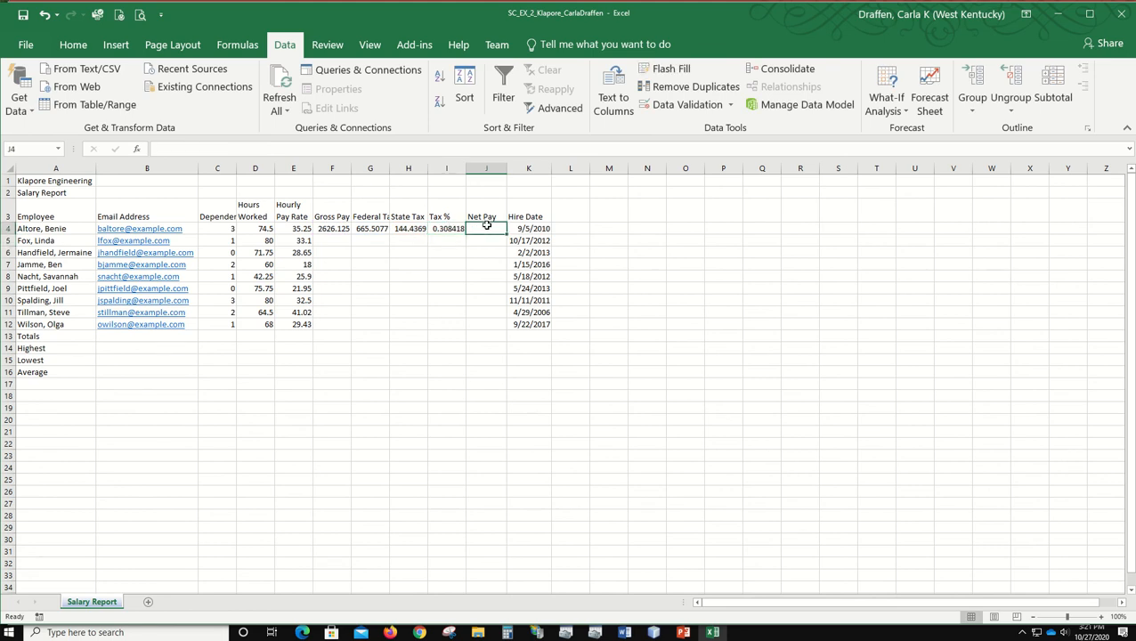
pyautogui.write('=')
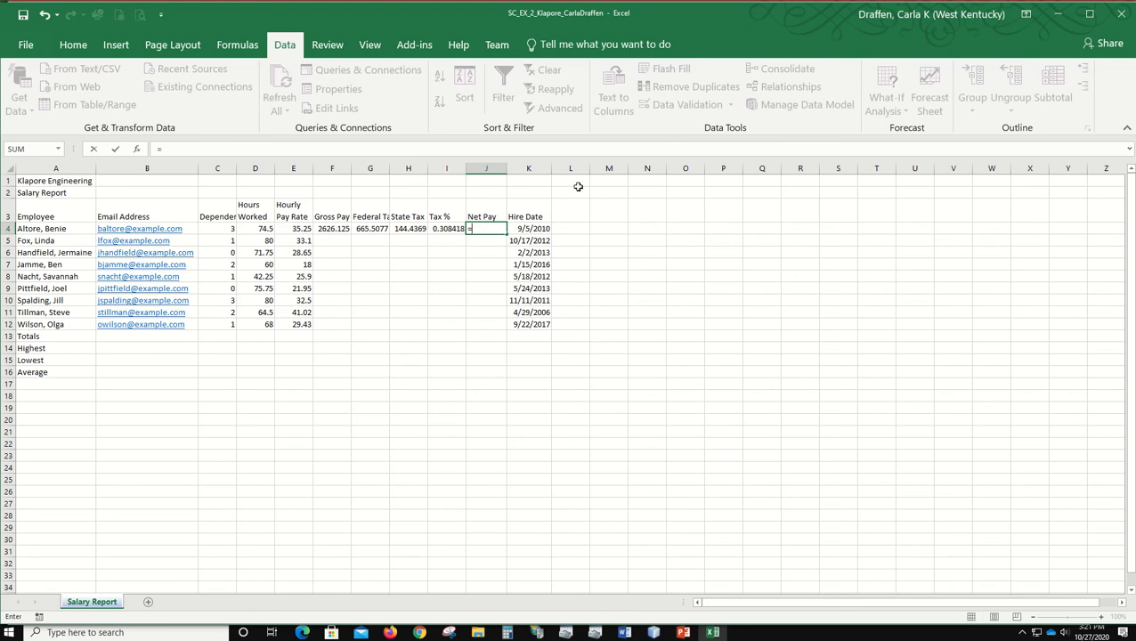
pyautogui.click(330, 228)
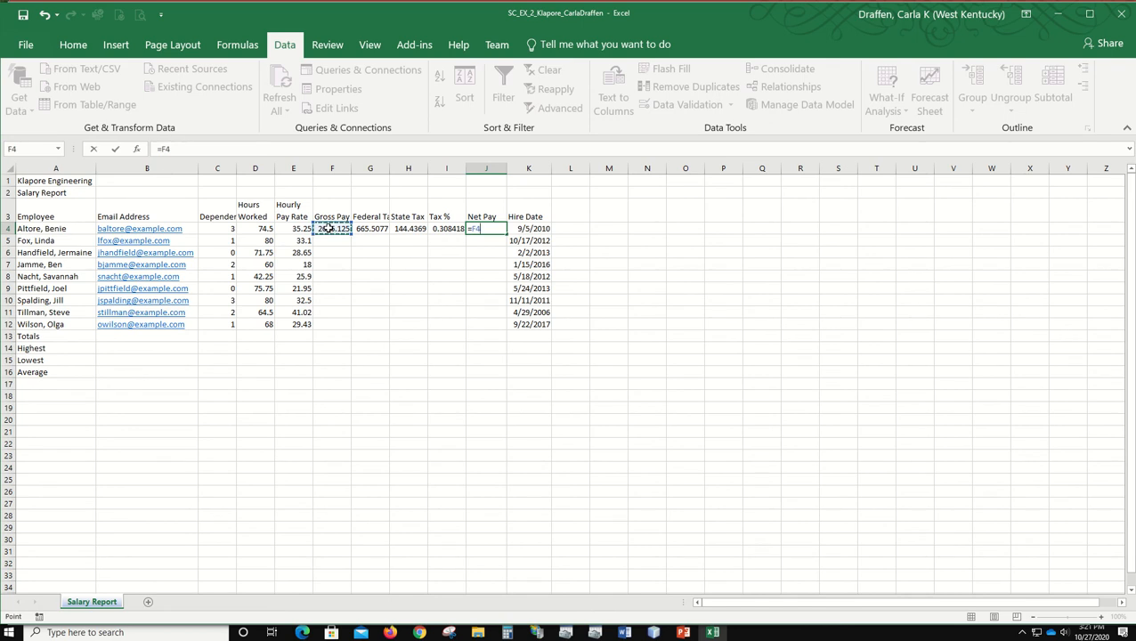
pyautogui.write('-(')
pyautogui.click(372, 230)
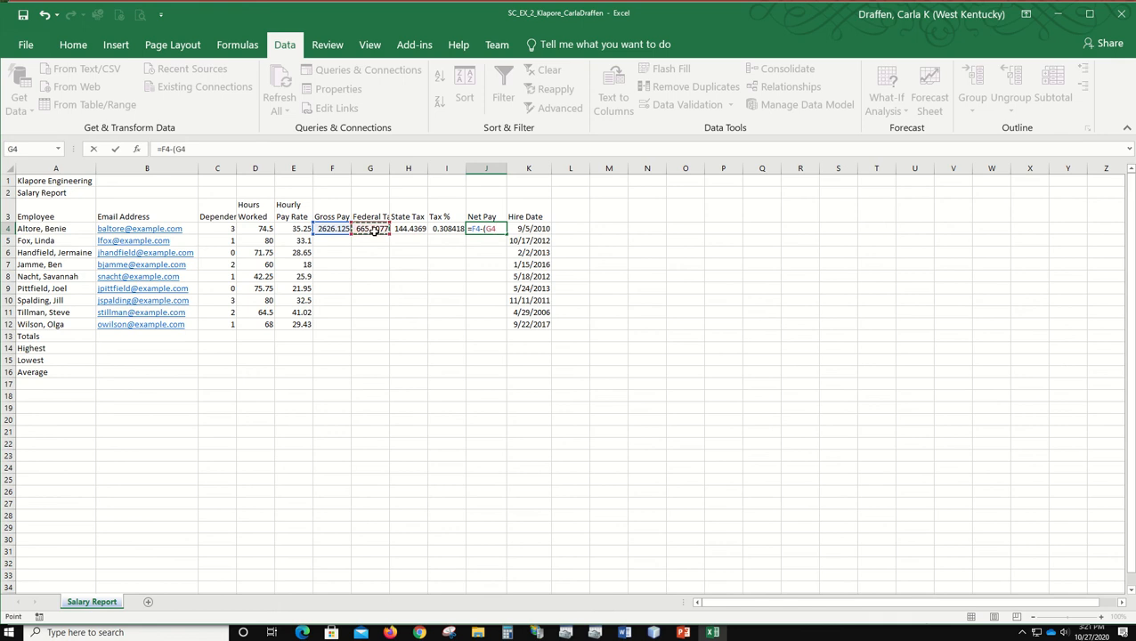
pyautogui.write('+')
pyautogui.click(402, 229)
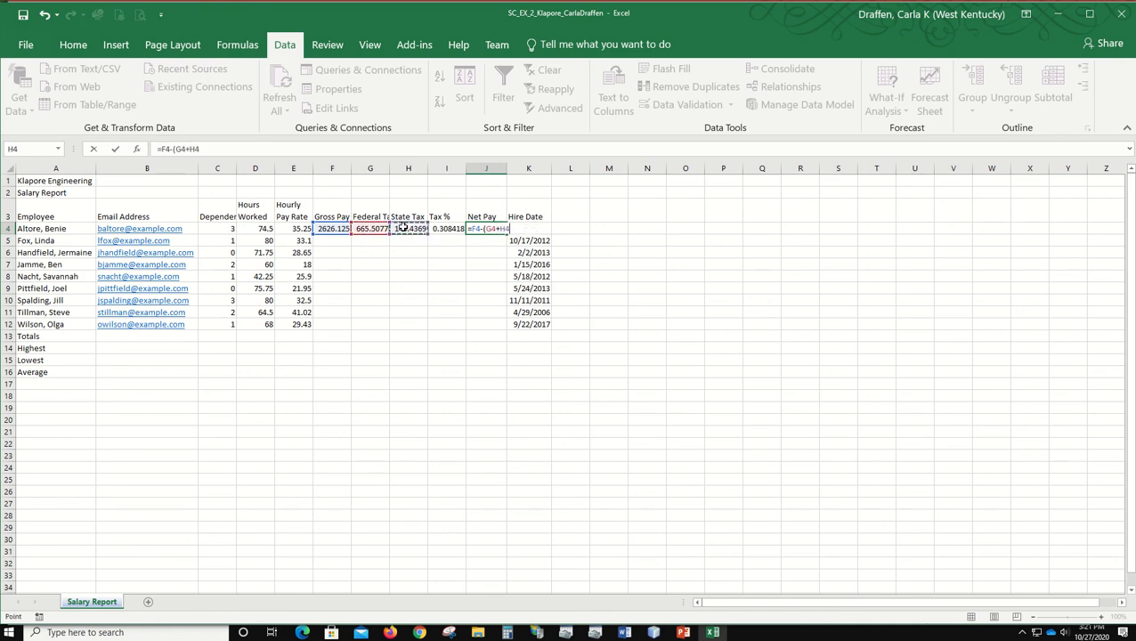
pyautogui.write(')')
pyautogui.press('Return')
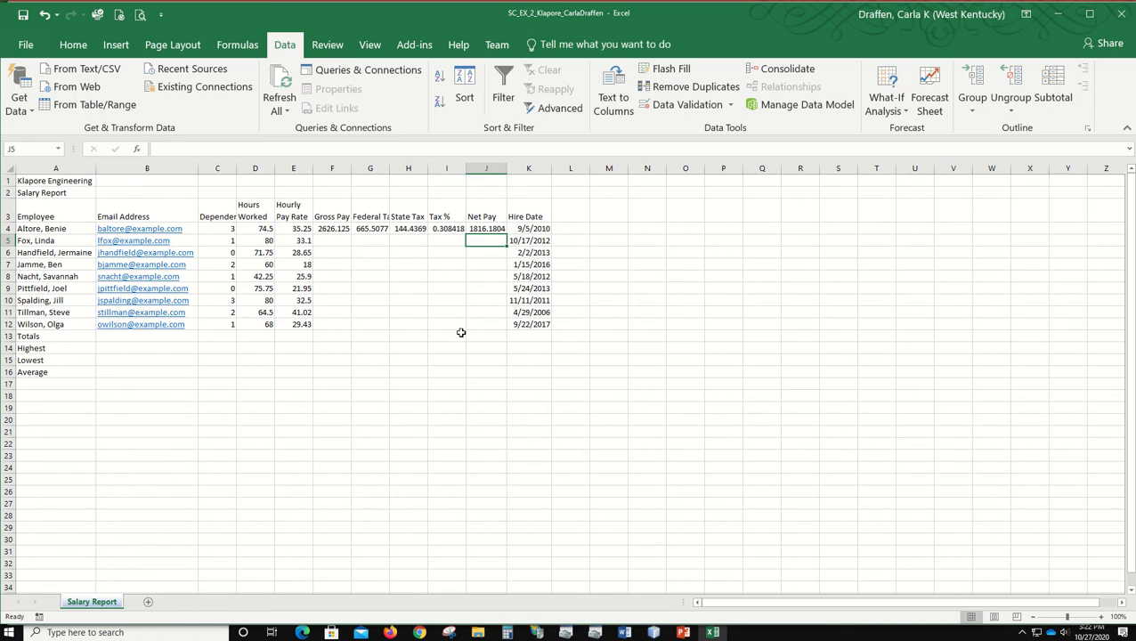
# Step: Fill the formulas in F4:J4 down through row 12 for all the remaining employees
pyautogui.click(332, 229)
pyautogui.moveTo(332, 229); pyautogui.dragTo(473, 228)
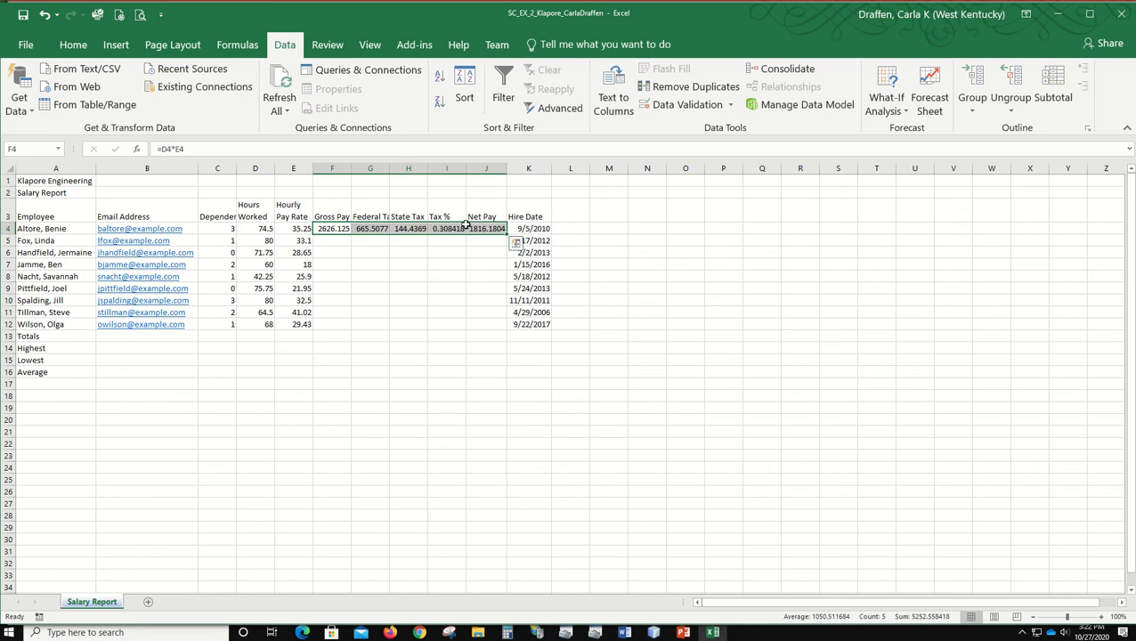
pyautogui.click(328, 229)
pyautogui.moveTo(329, 229); pyautogui.dragTo(482, 230)
pyautogui.moveTo(507, 232); pyautogui.dragTo(521, 330)
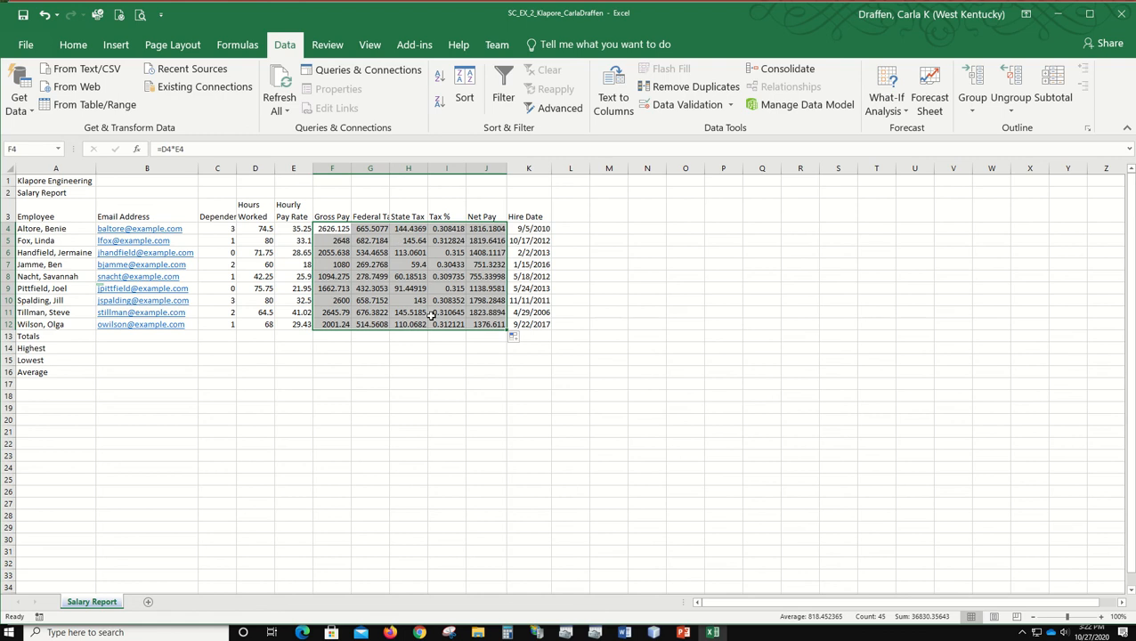
# Step: Total the hours worked in D13 with AutoSum over D4:D12
pyautogui.click(406, 301)
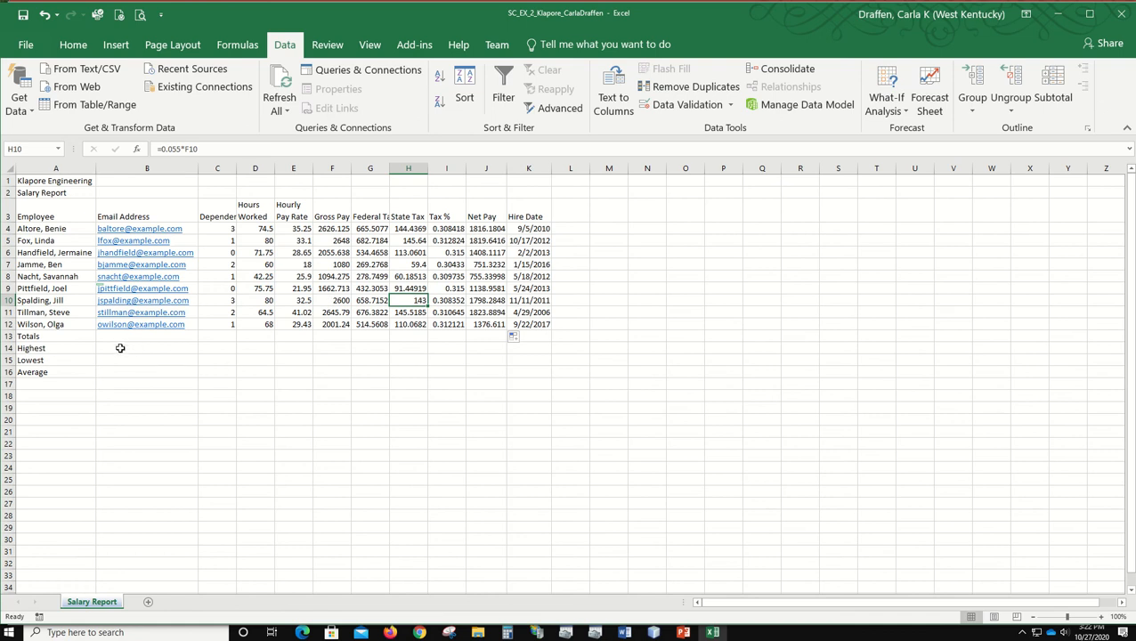
pyautogui.click(257, 335)
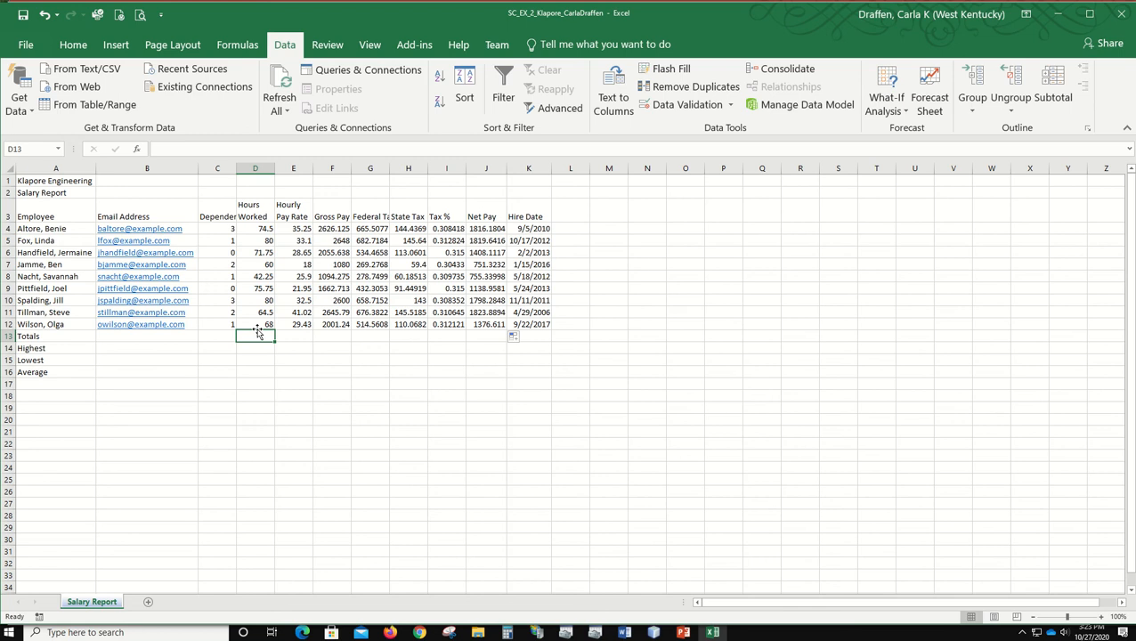
pyautogui.click(74, 47)
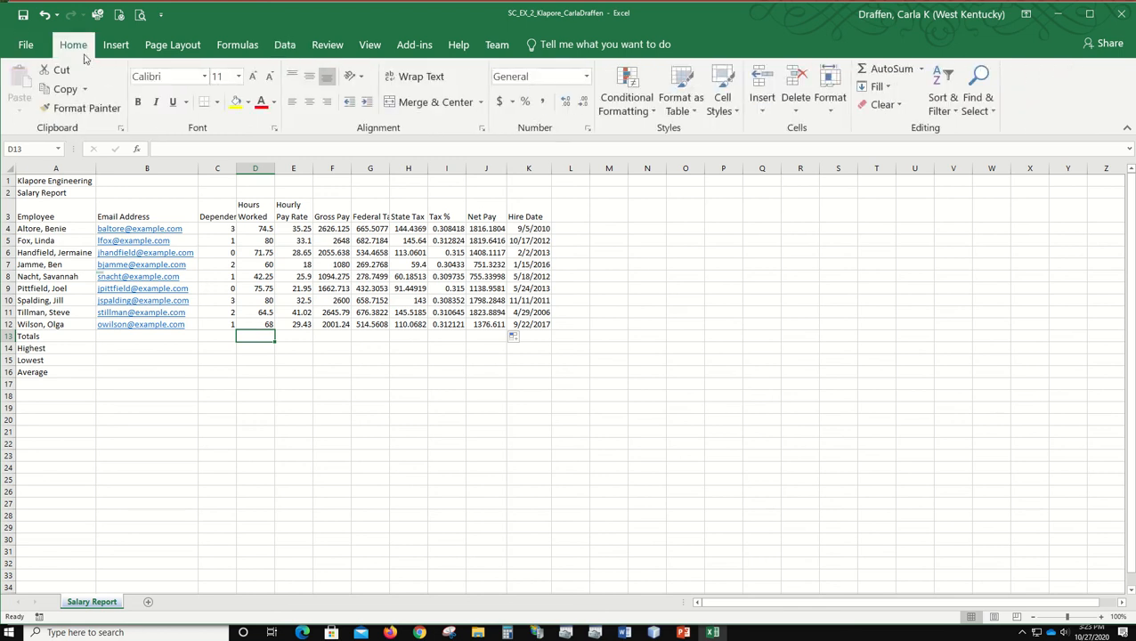
pyautogui.click(887, 71)
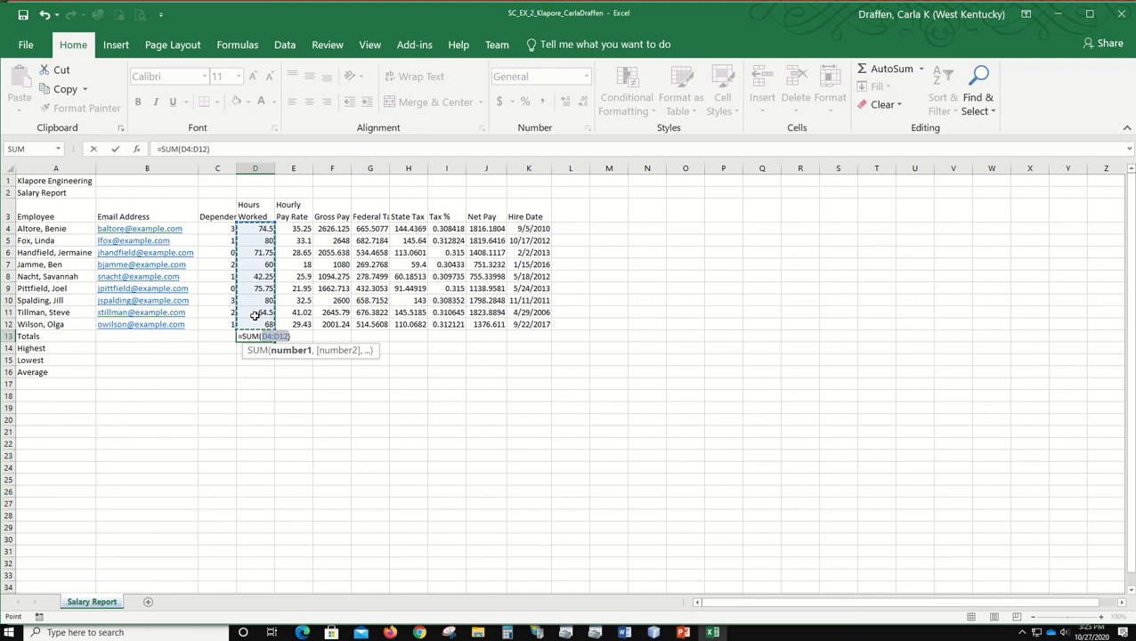
pyautogui.press('Return')
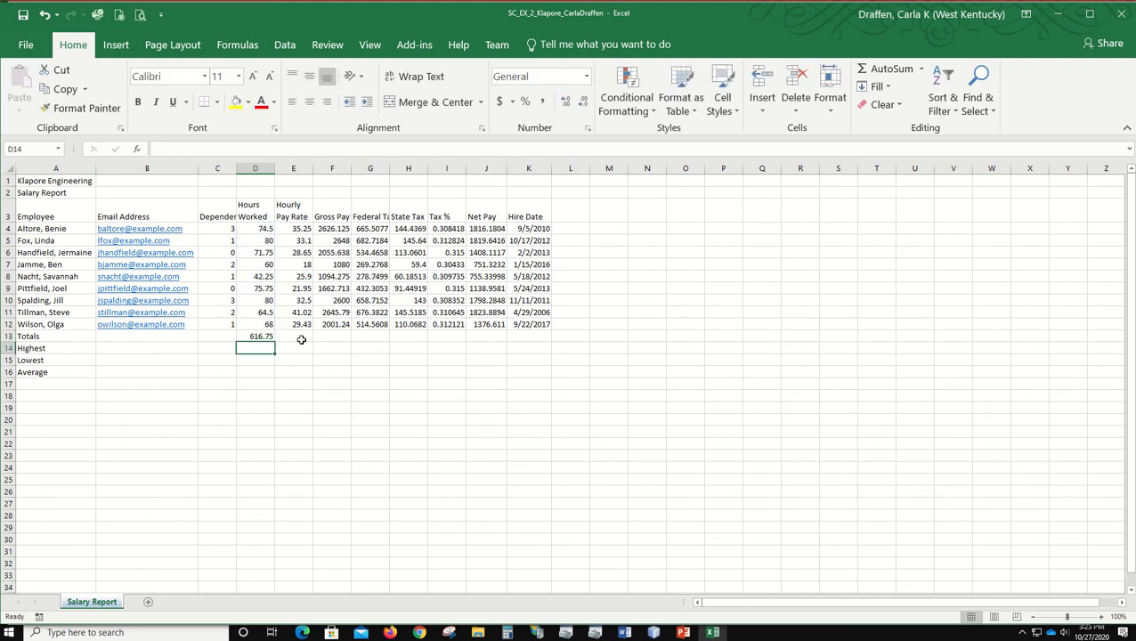
# Step: Add AutoSum totals over rows 4 to 12 for gross pay, federal tax and state tax in F13:H13 and for net pay in J13
pyautogui.click(295, 337)
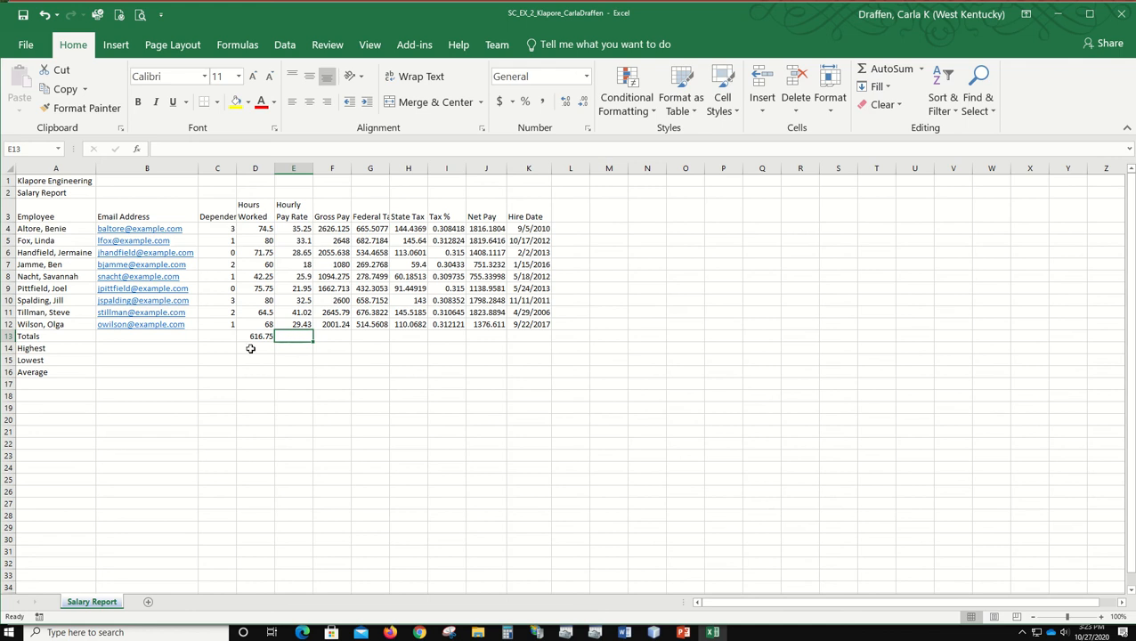
pyautogui.click(332, 337)
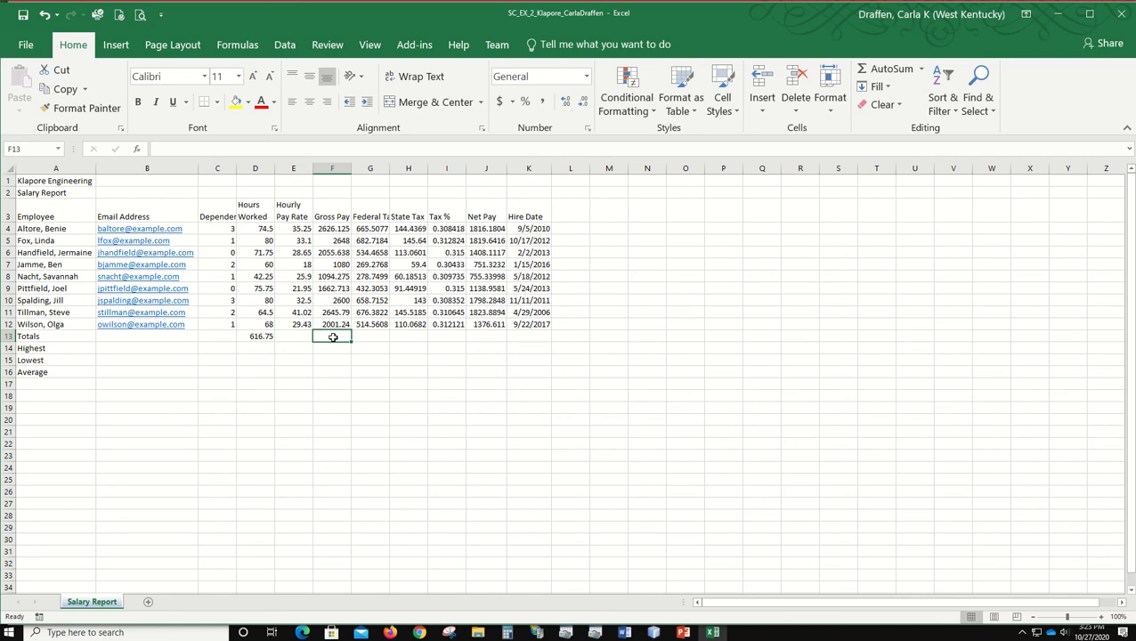
pyautogui.moveTo(332, 338); pyautogui.dragTo(401, 334)
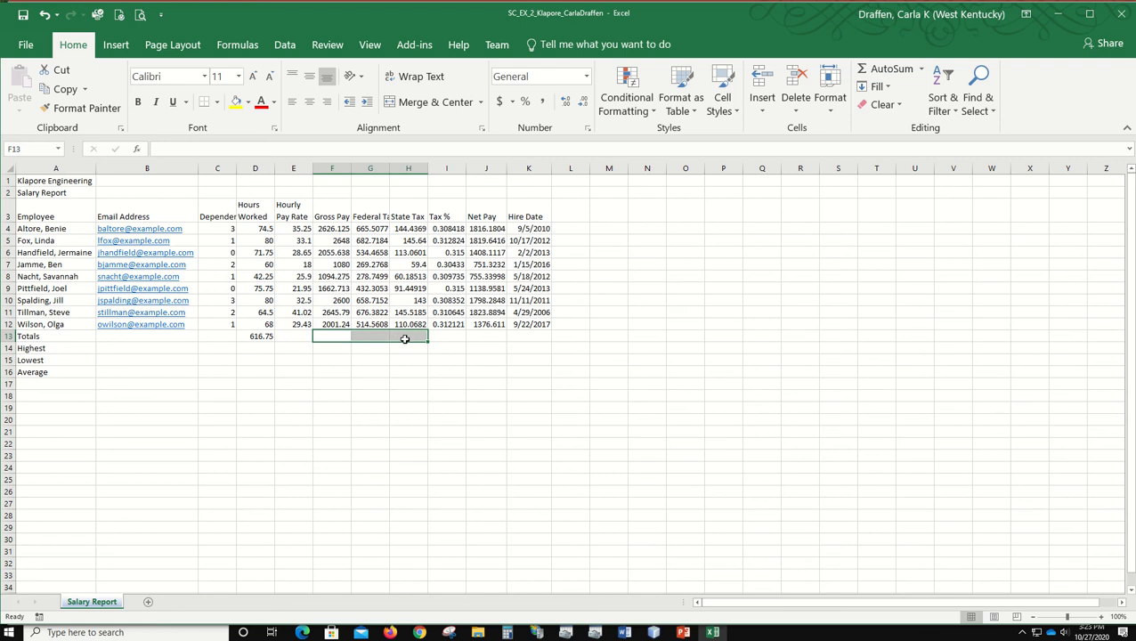
pyautogui.click(875, 69)
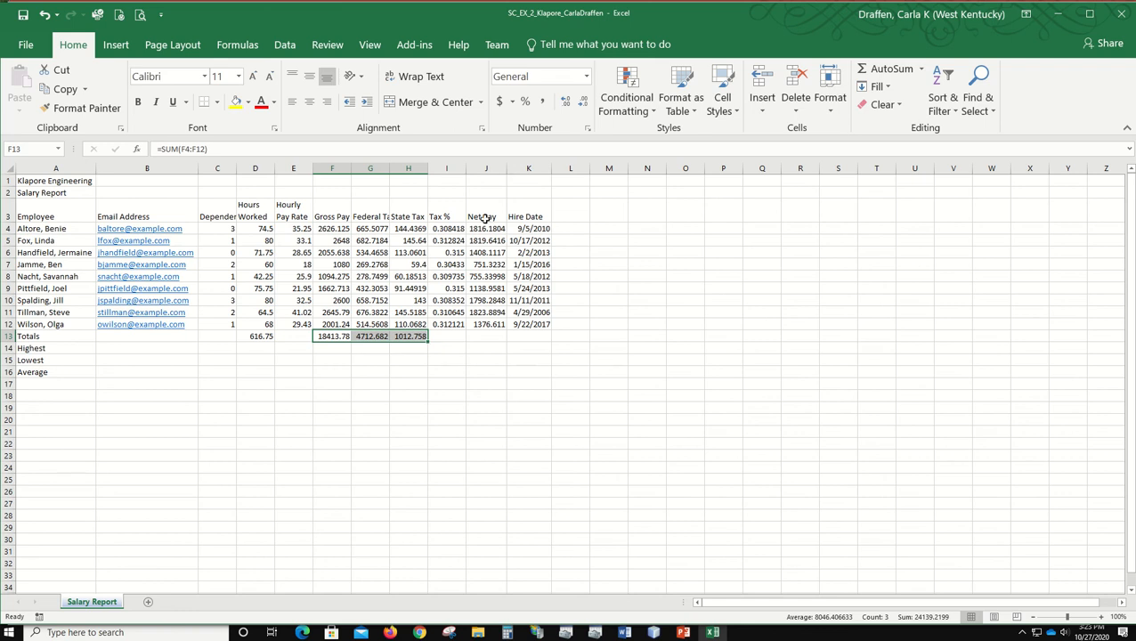
pyautogui.click(494, 337)
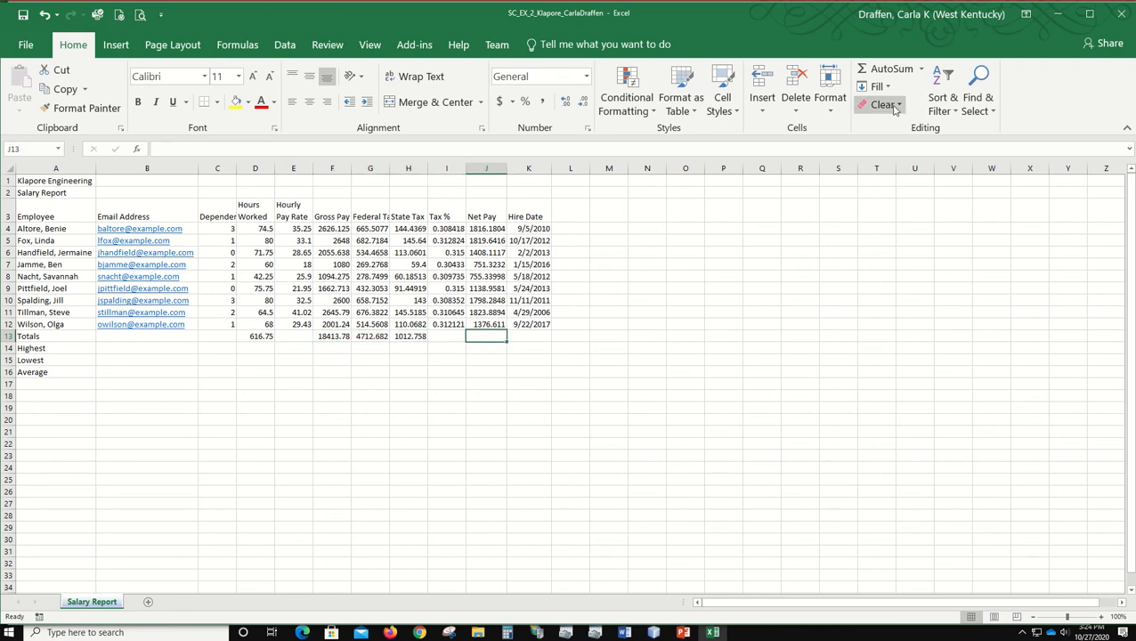
pyautogui.click(891, 69)
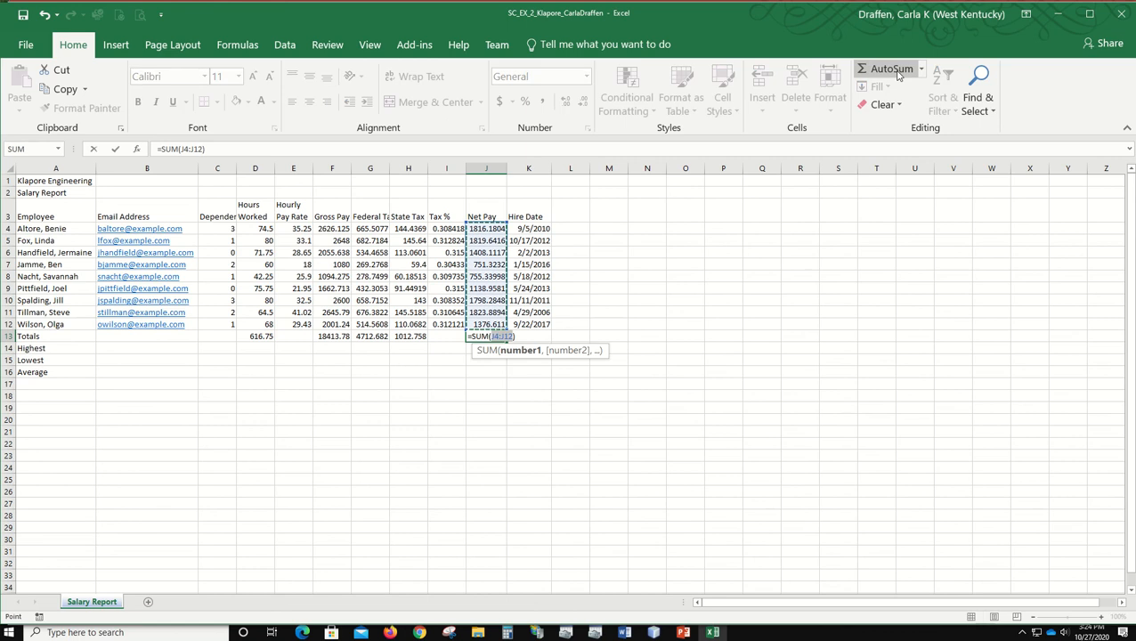
pyautogui.press('Return')
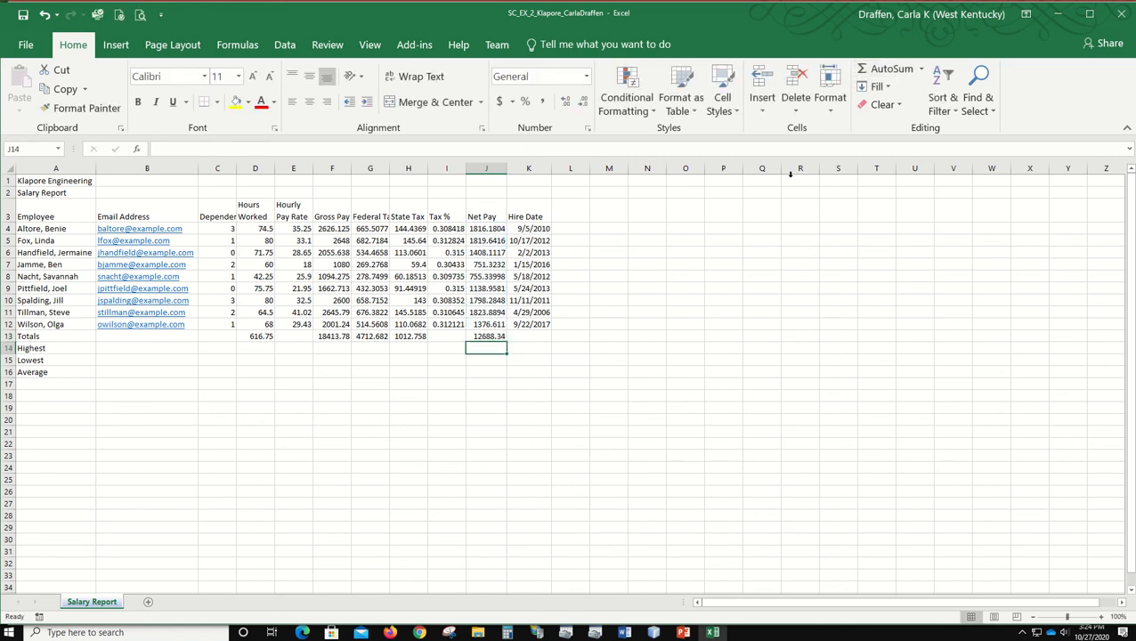
# Step: Fill the tax percentage formula from I12 down into the Totals row cell I13
pyautogui.click(225, 349)
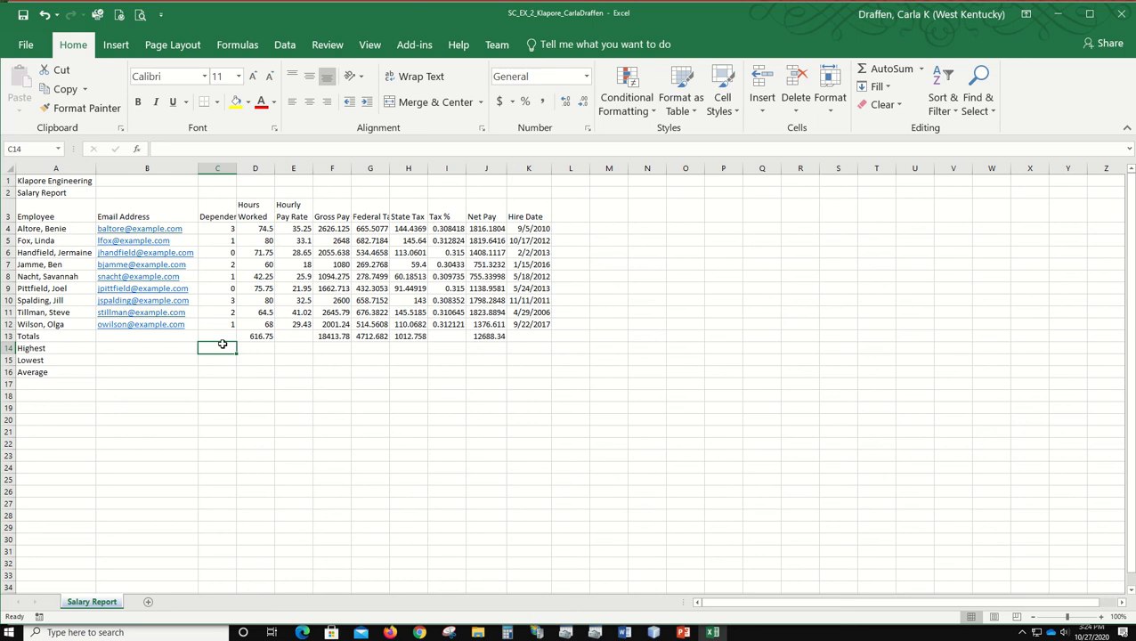
pyautogui.click(446, 337)
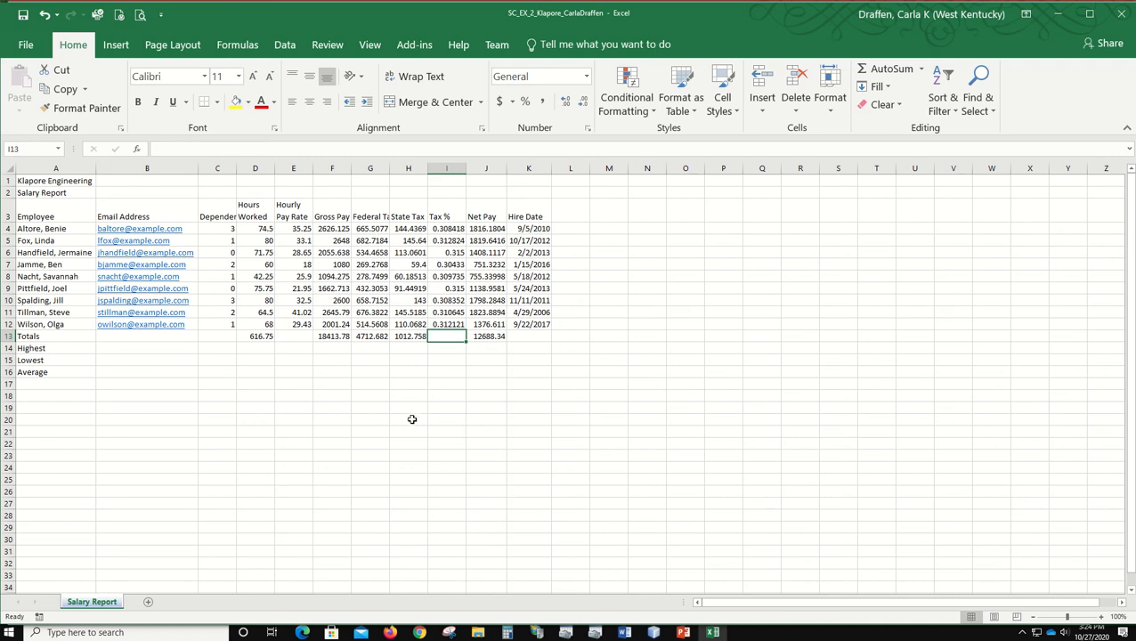
pyautogui.click(438, 325)
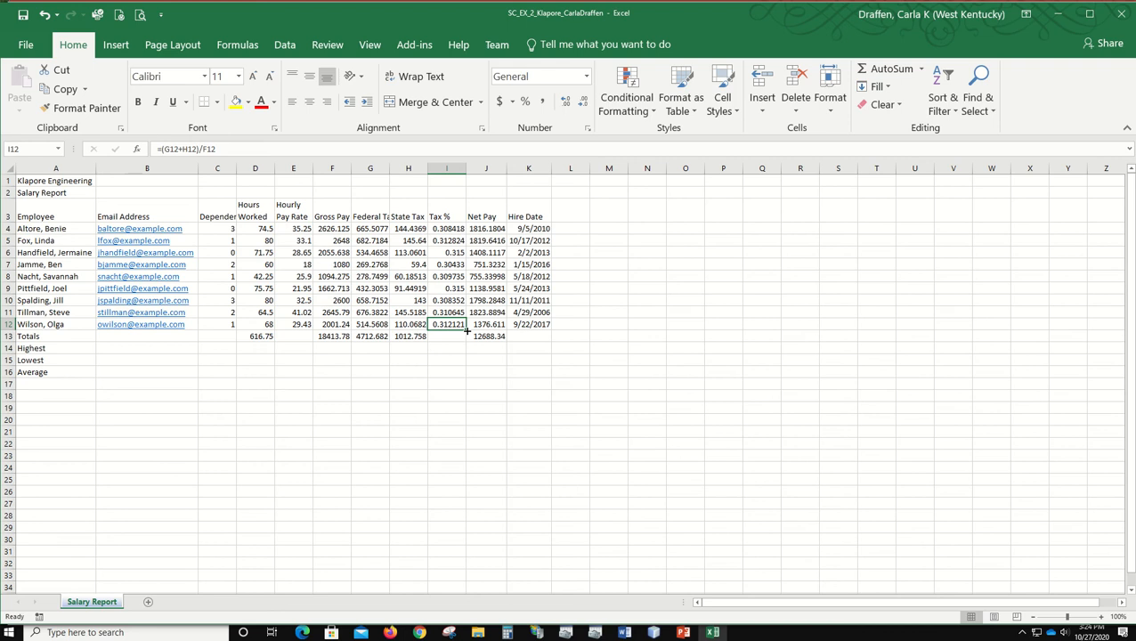
pyautogui.moveTo(464, 331); pyautogui.dragTo(465, 341)
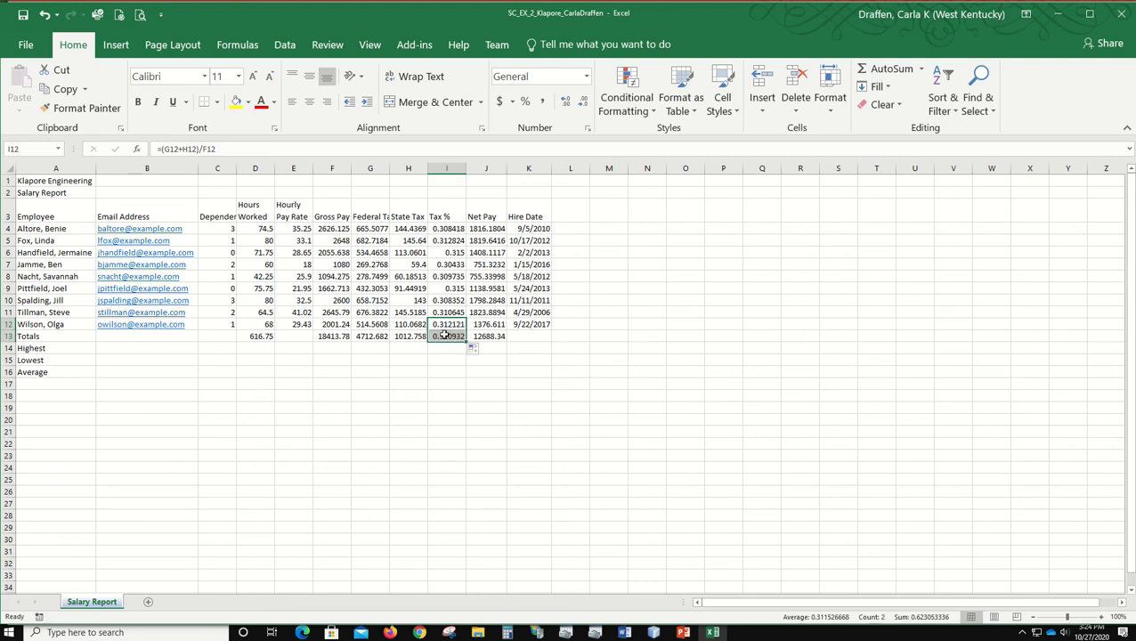
pyautogui.click(443, 336)
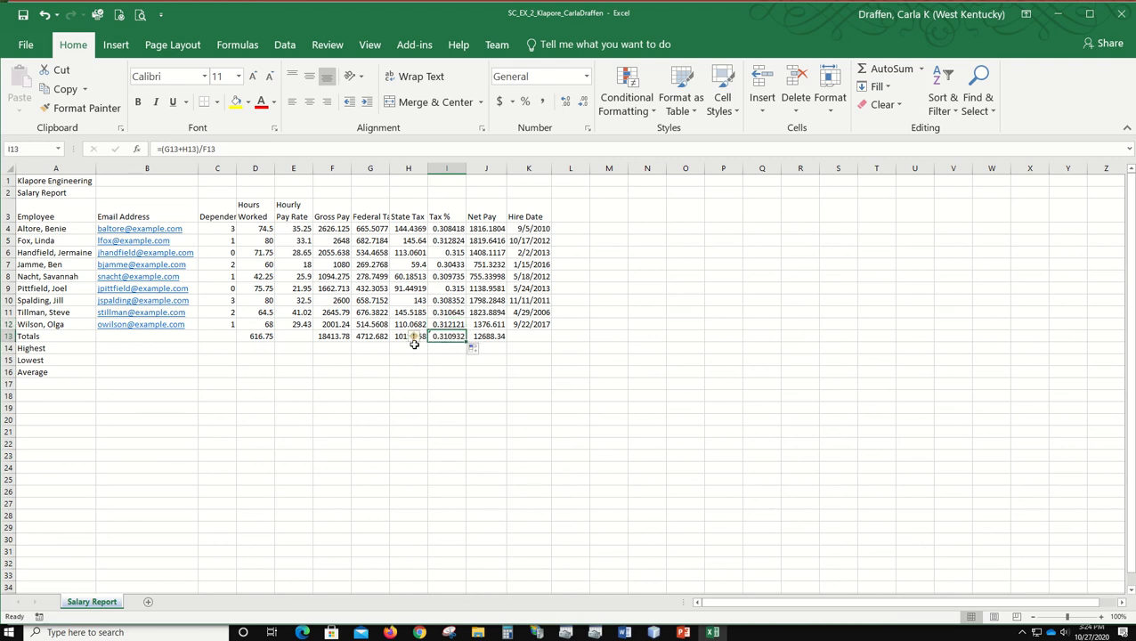
# Step: Ignore the inconsistent formula error flagged on the Totals tax percentage in I13
pyautogui.moveTo(414, 344)
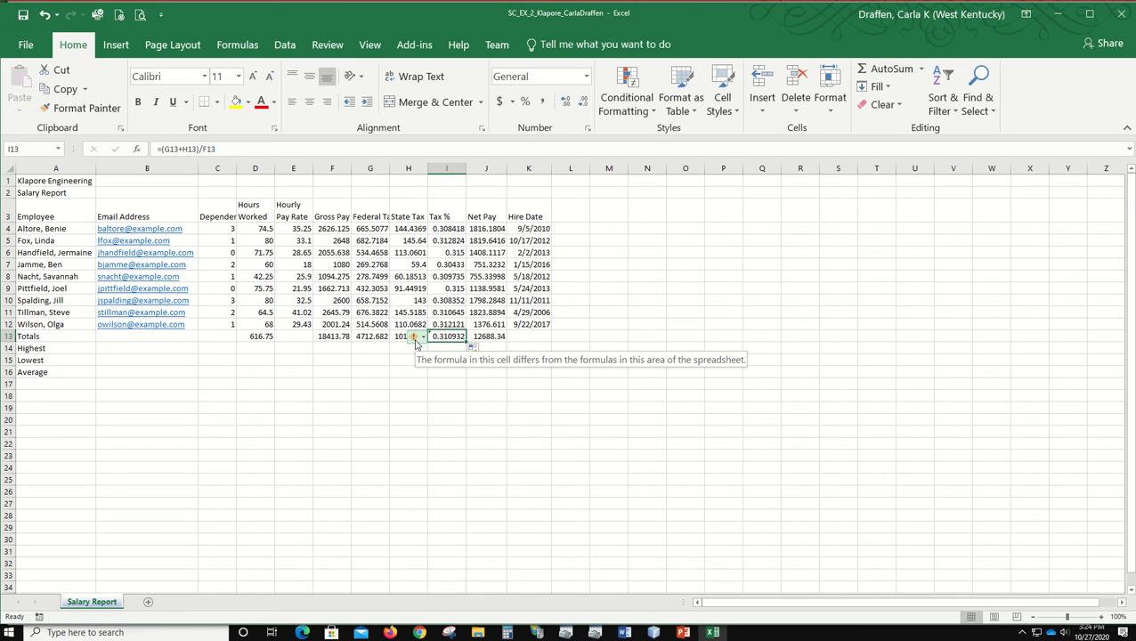
pyautogui.click(423, 337)
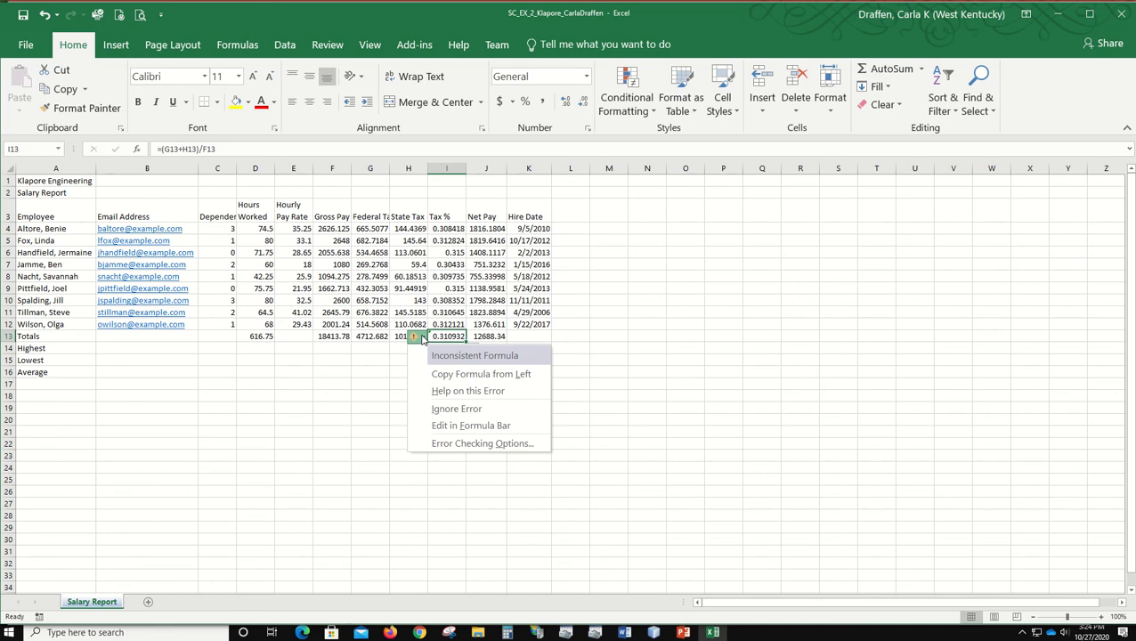
pyautogui.click(460, 410)
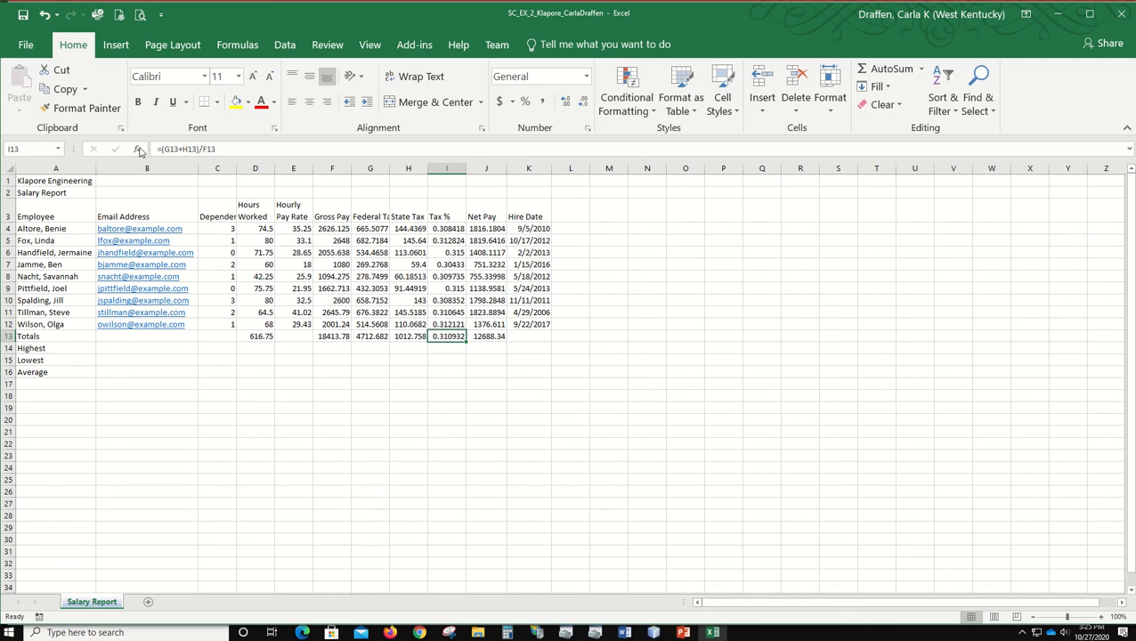
# Step: Save the workbook and insert the MAX function from the Statistical category into C14, the Highest cell for dependents
pyautogui.click(24, 15)
pyautogui.click(225, 348)
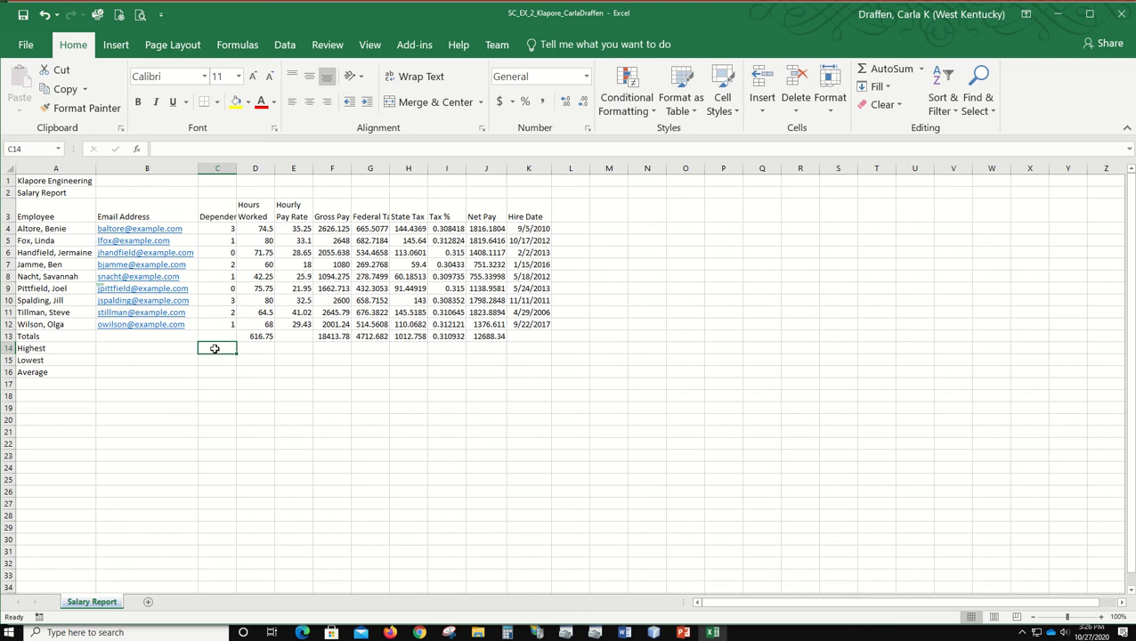
pyautogui.click(138, 151)
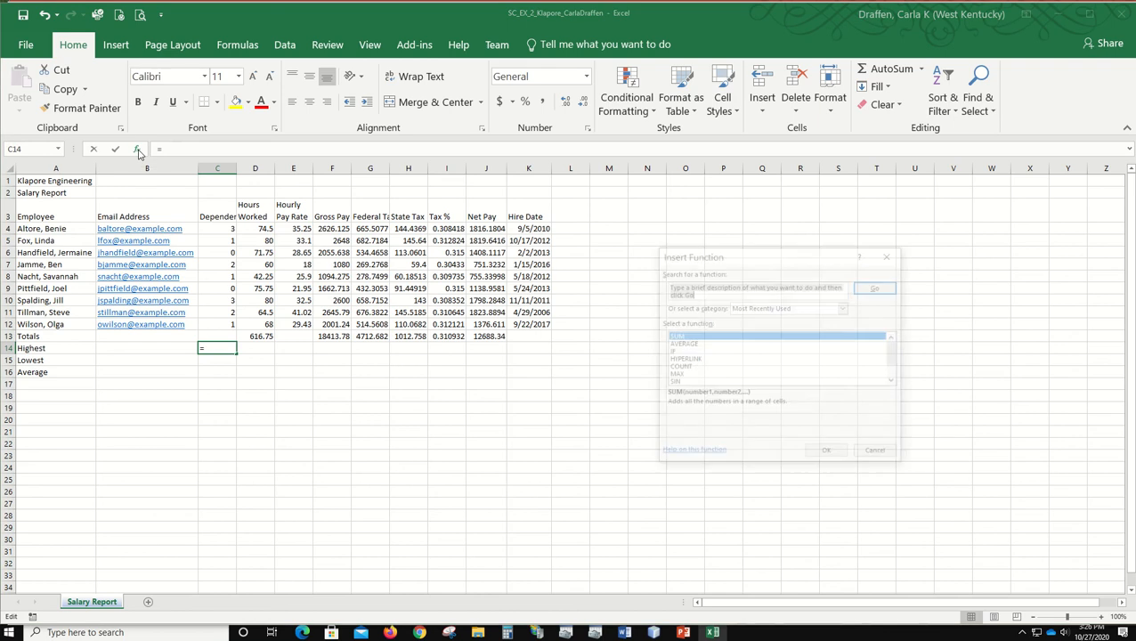
pyautogui.moveTo(786, 261); pyautogui.dragTo(731, 86)
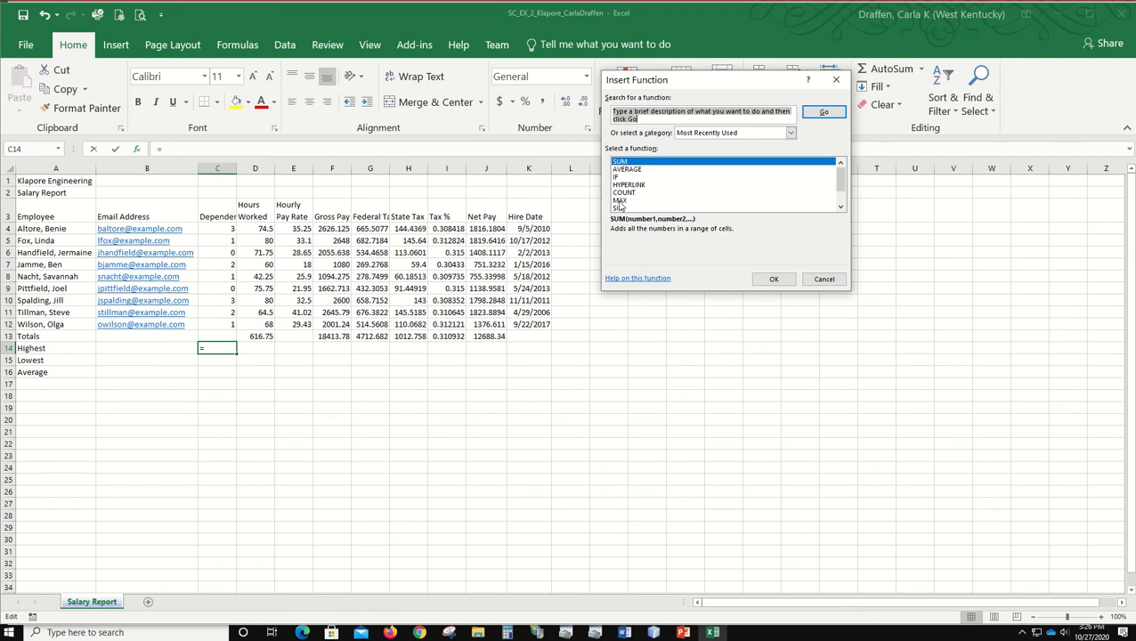
pyautogui.click(788, 132)
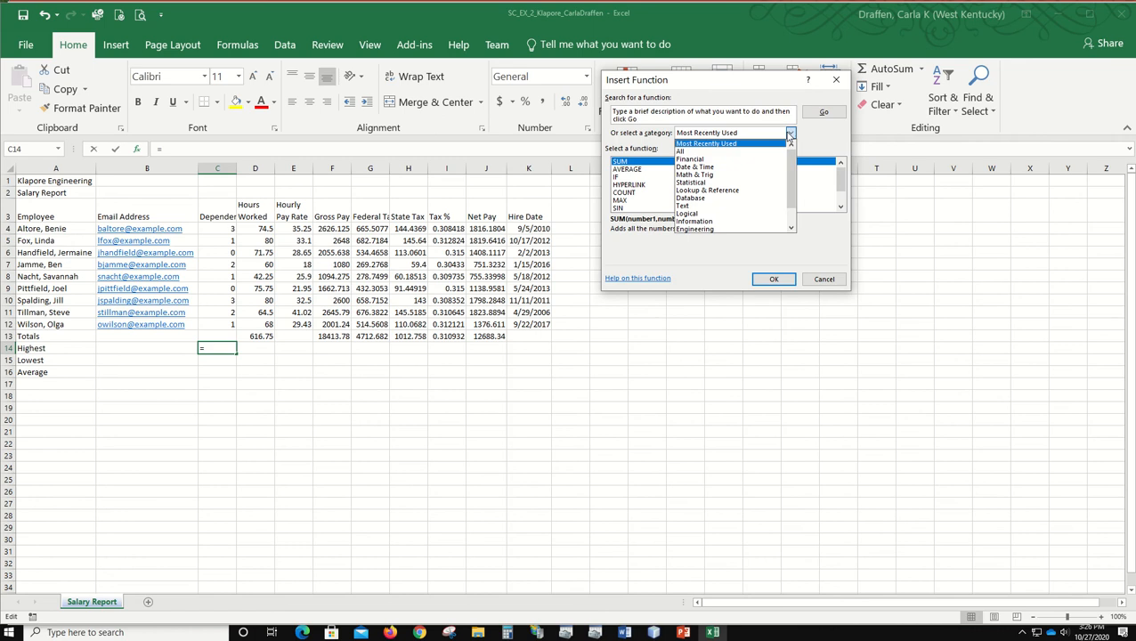
pyautogui.click(749, 182)
pyautogui.moveTo(838, 173); pyautogui.dragTo(842, 185)
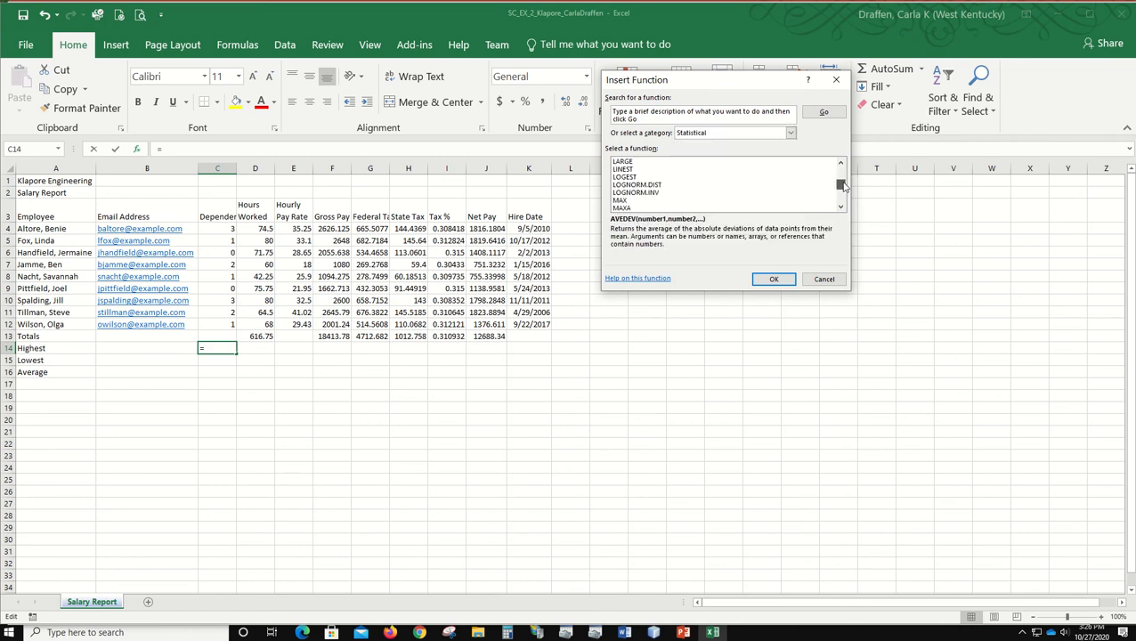
pyautogui.click(622, 201)
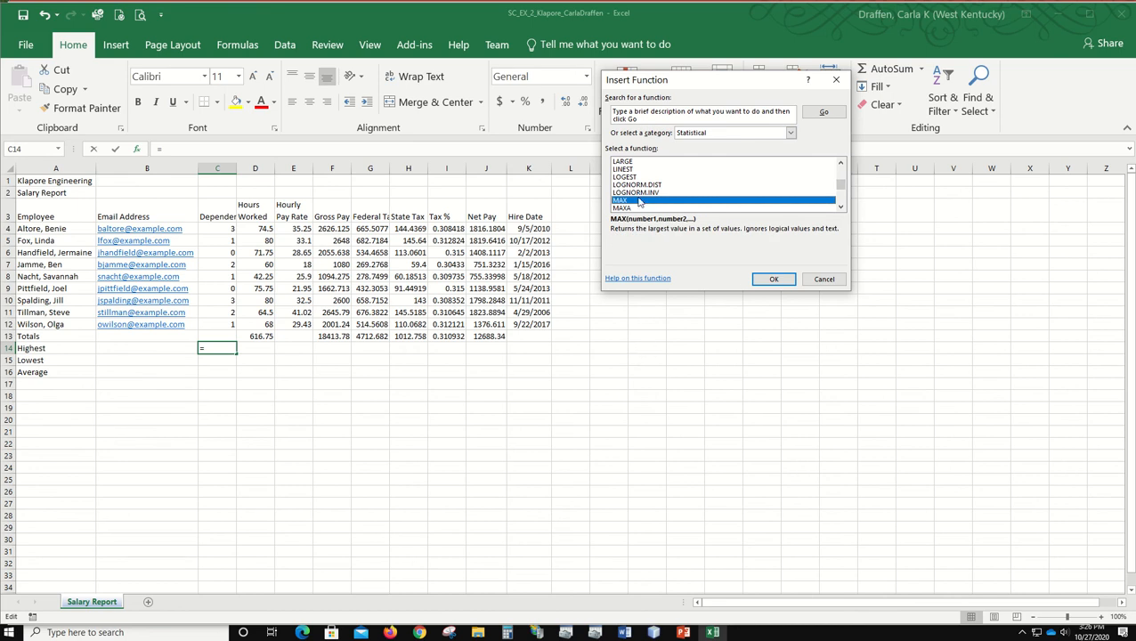
pyautogui.click(774, 279)
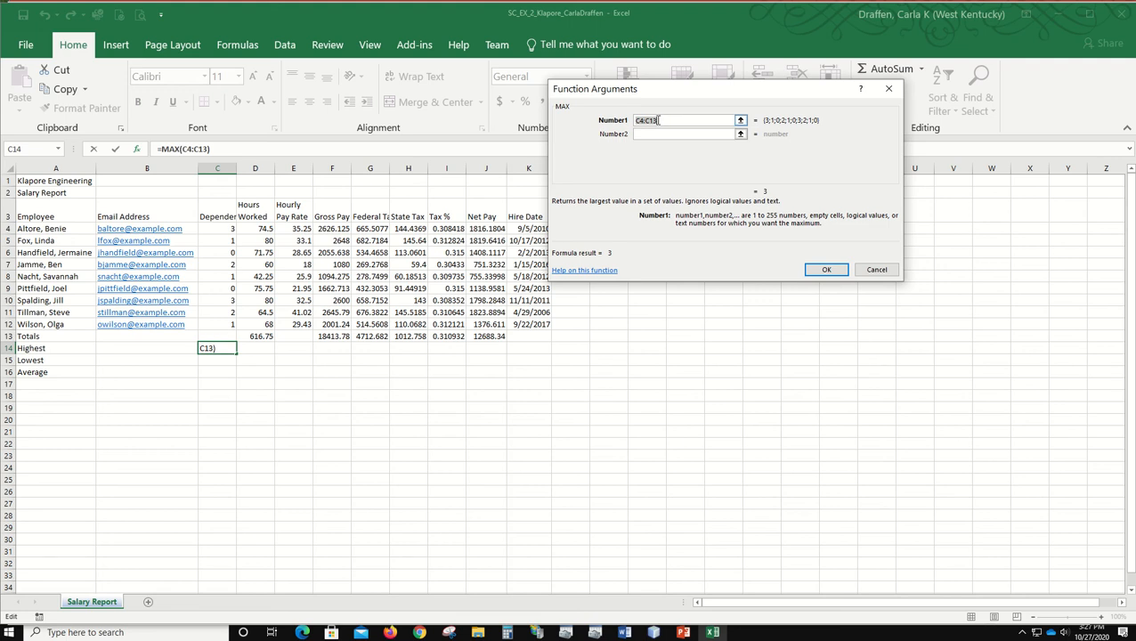
# Step: Set the MAX function's first argument in C14 to the range C4:C12 and complete the formula
pyautogui.click(683, 120)
pyautogui.press('BackSpace')
pyautogui.write('2')
pyautogui.moveTo(667, 121); pyautogui.dragTo(624, 122)
pyautogui.press('BackSpace')
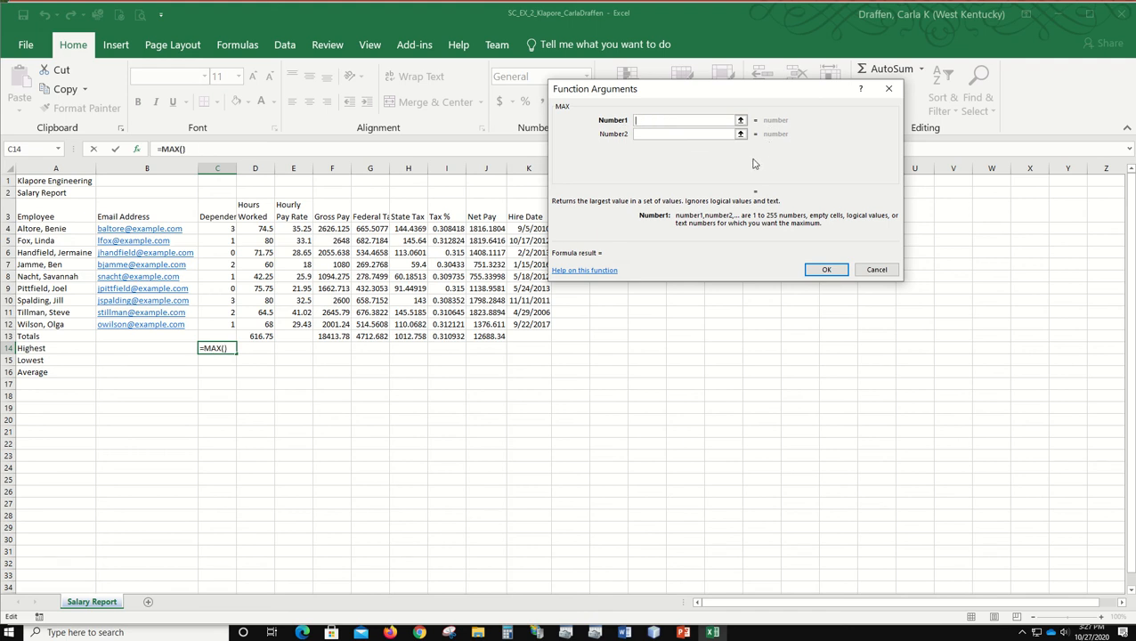
pyautogui.moveTo(222, 229); pyautogui.dragTo(210, 325)
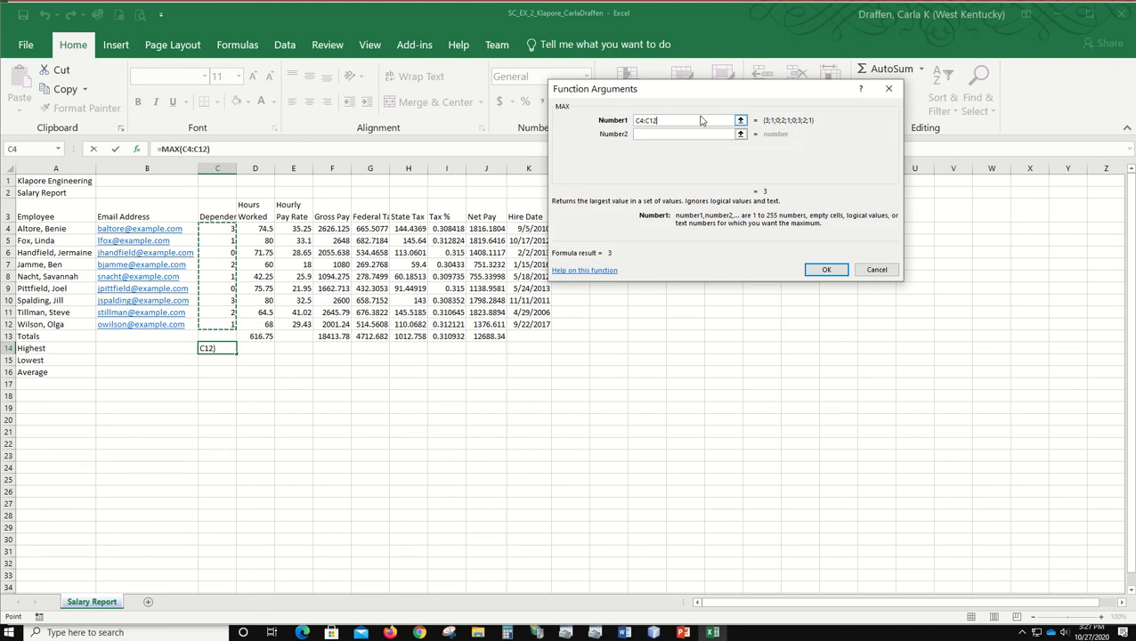
pyautogui.click(827, 269)
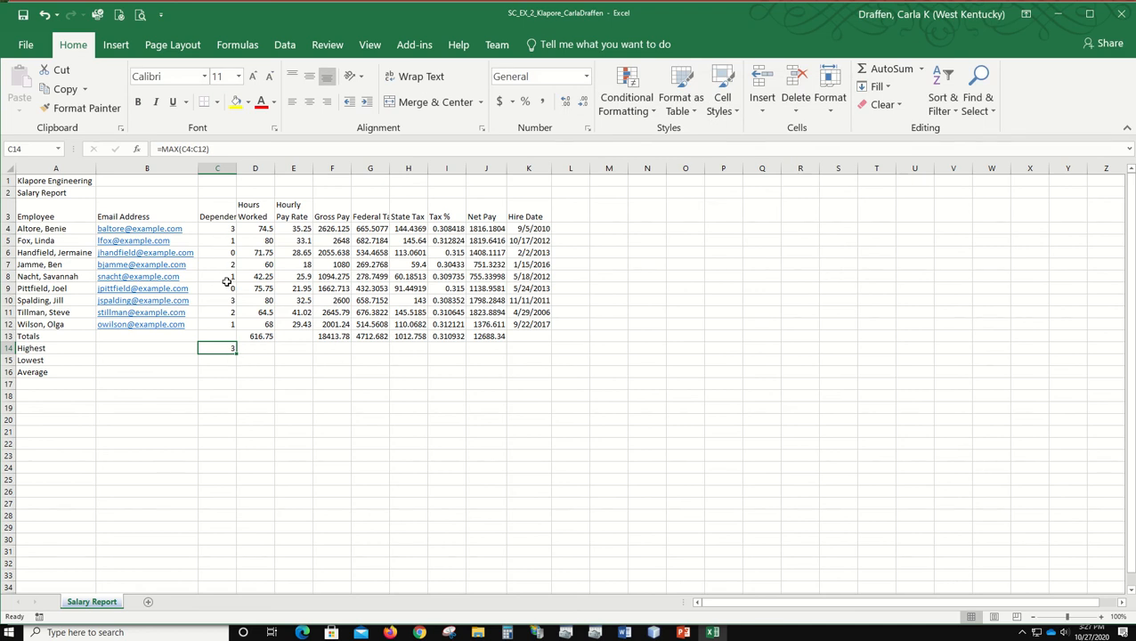
# Step: Find the lowest number of dependents in C15 with the MIN function over C4:C12
pyautogui.click(224, 362)
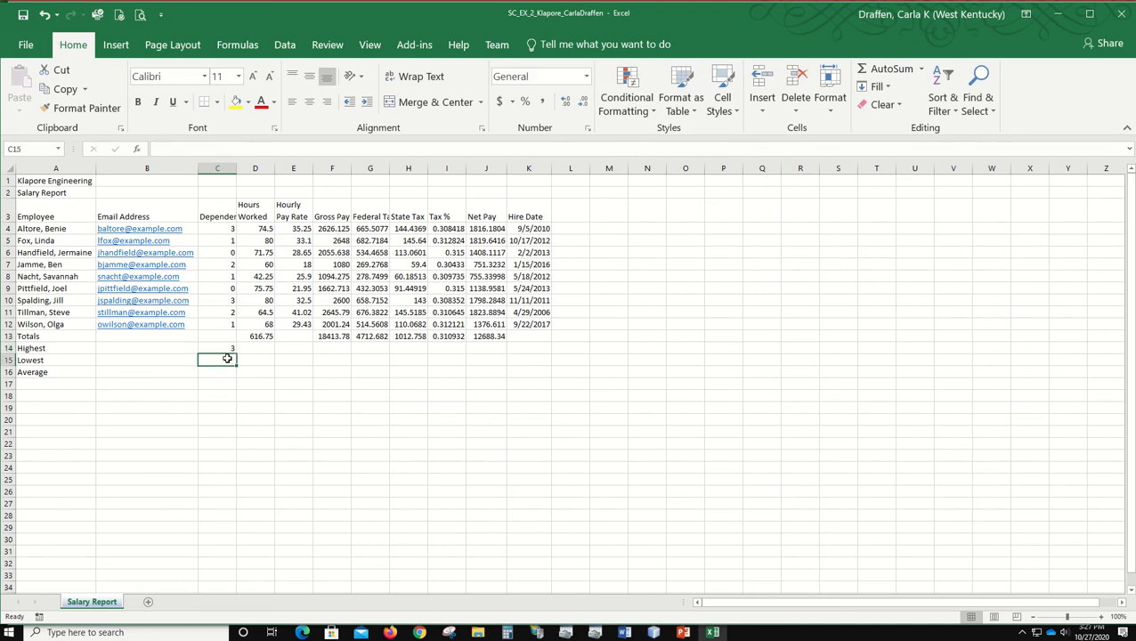
pyautogui.click(922, 71)
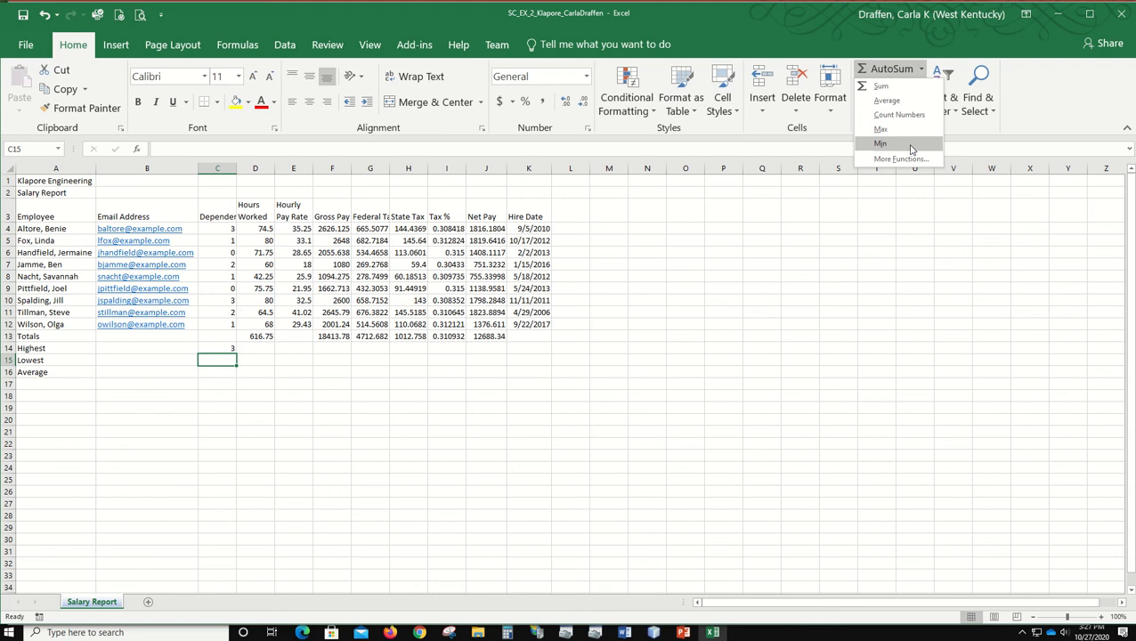
pyautogui.click(910, 145)
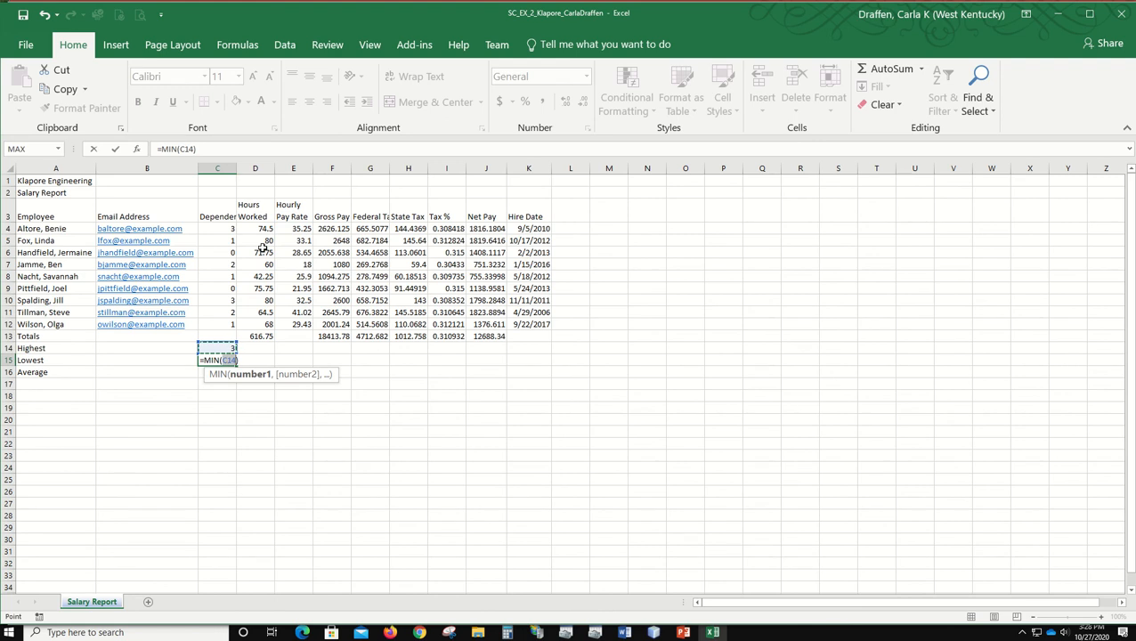
pyautogui.moveTo(225, 228); pyautogui.dragTo(225, 325)
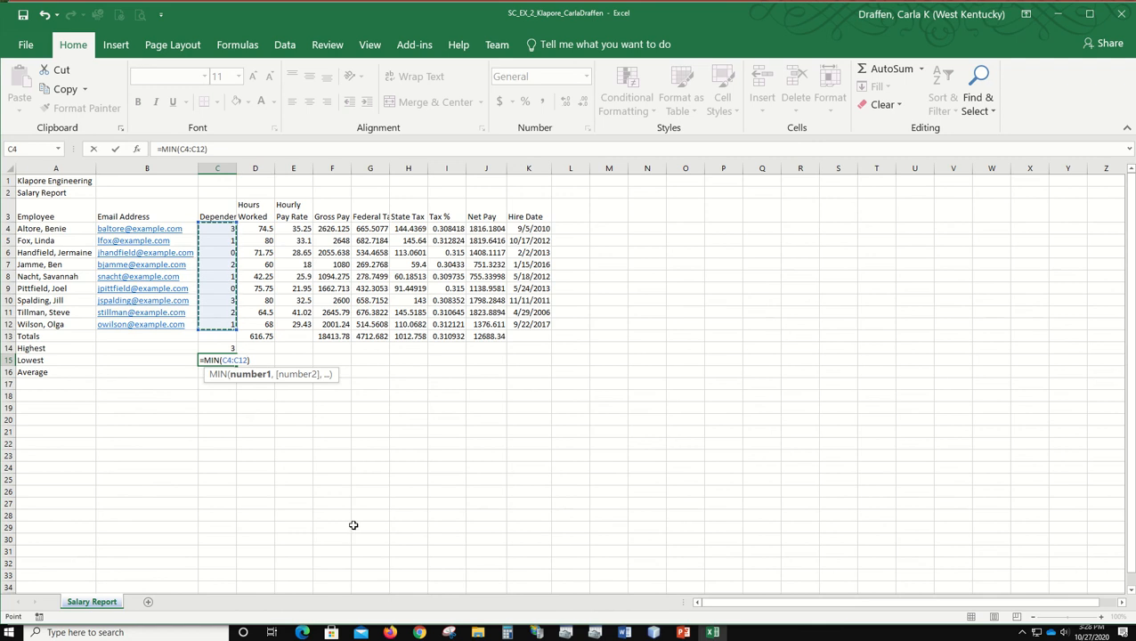
pyautogui.press('Return')
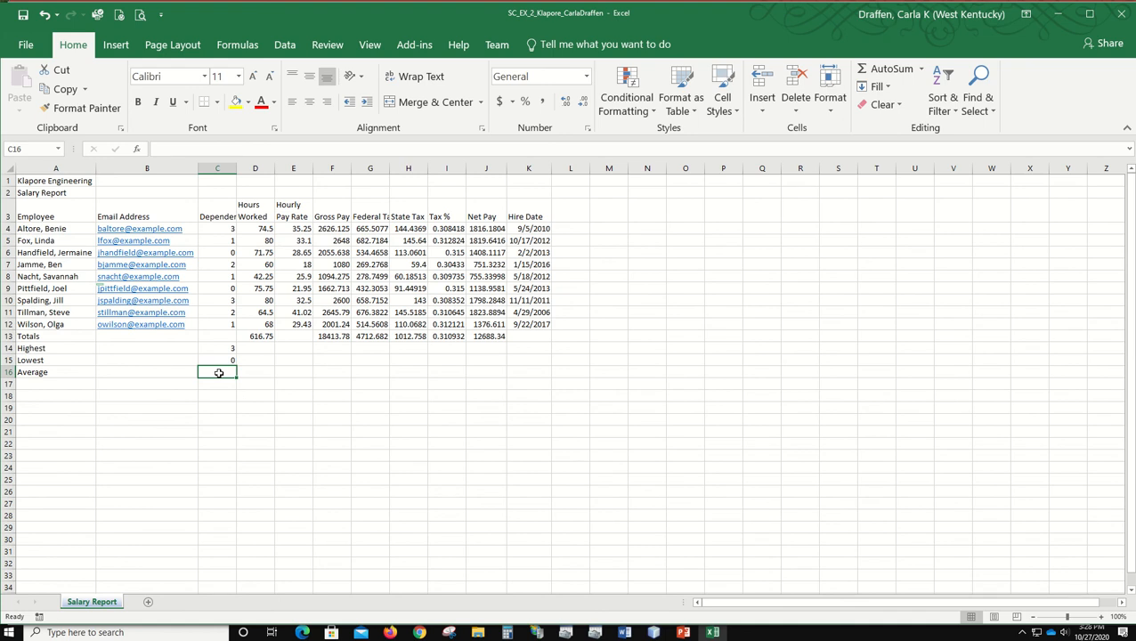
# Step: Enter =AVERAGE(C4:C12) in C16 for the average number of dependents and save the workbook
pyautogui.write('=')
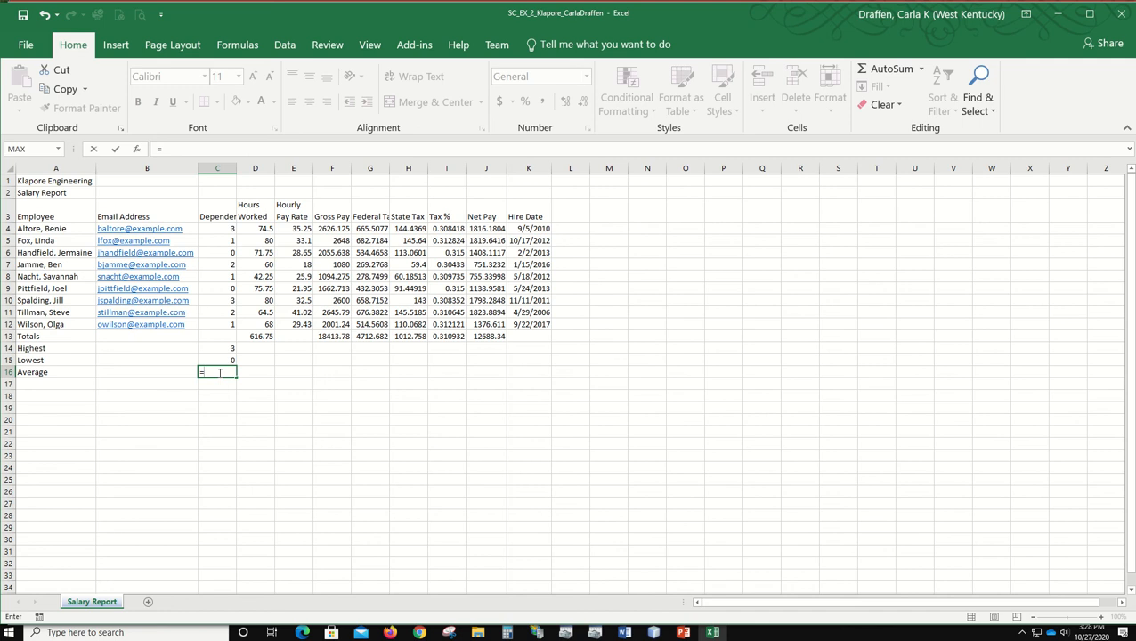
pyautogui.write('a')
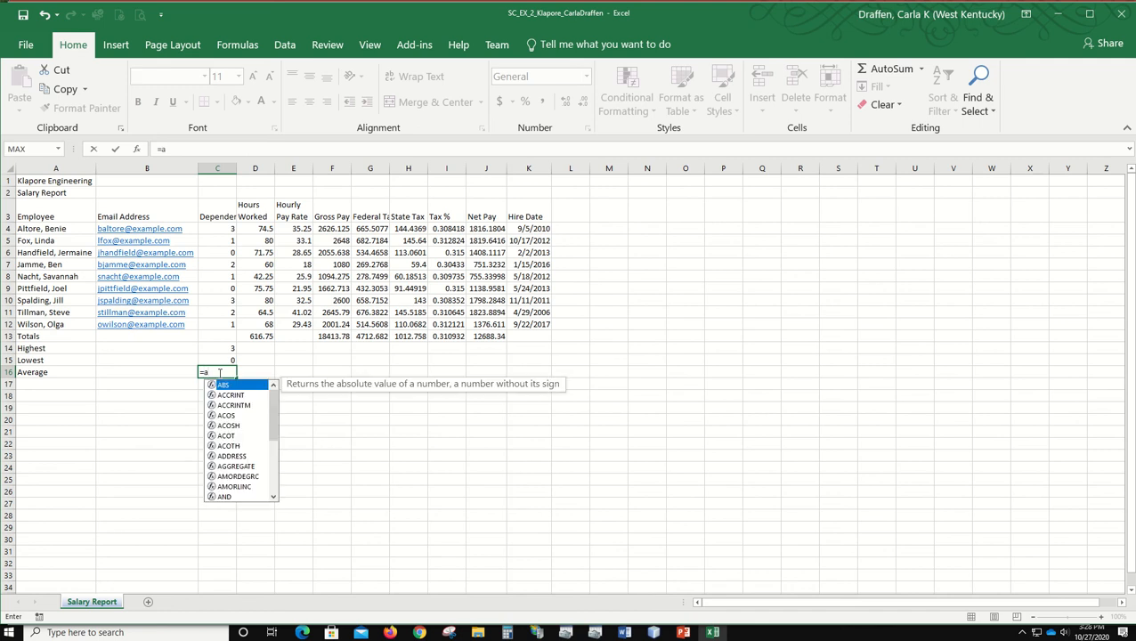
pyautogui.write('v')
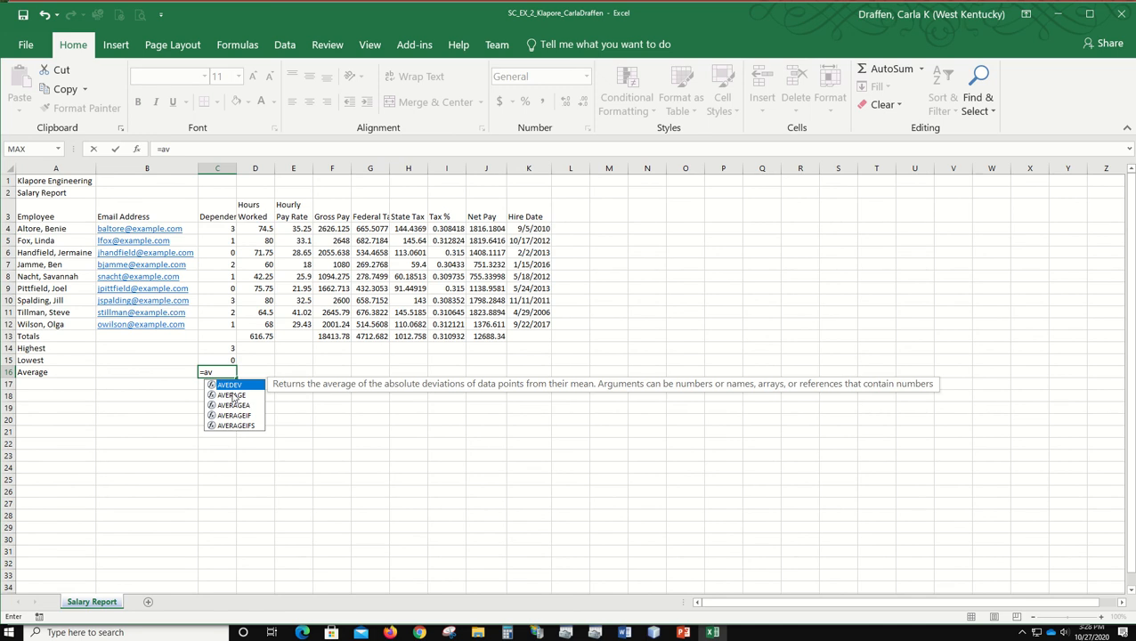
pyautogui.click(231, 395)
pyautogui.doubleClick(232, 395)
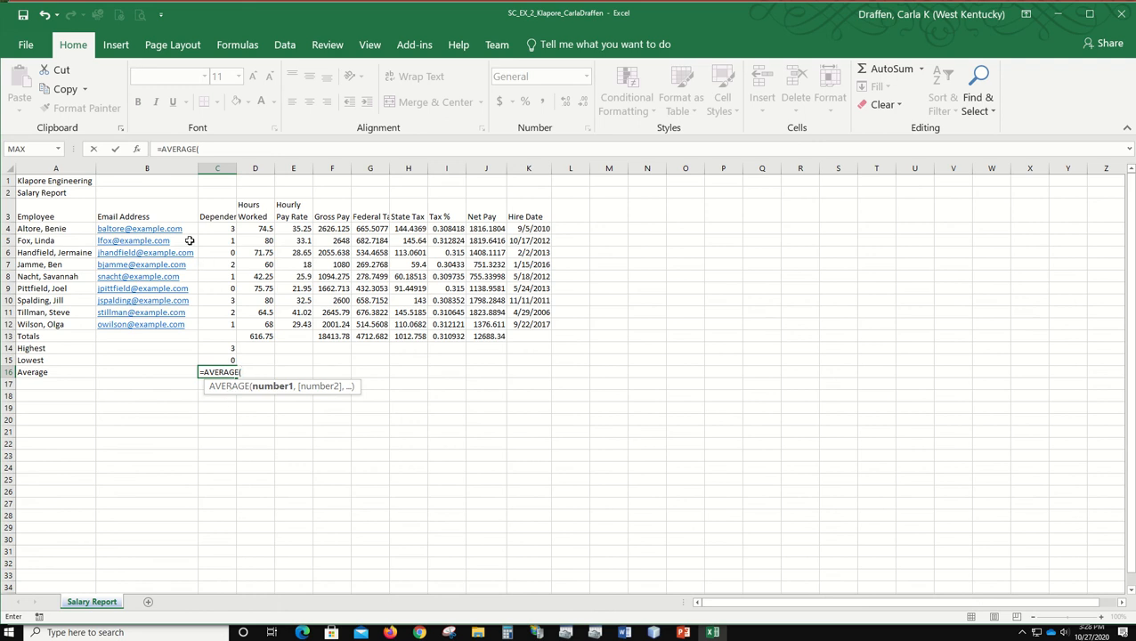
pyautogui.moveTo(214, 226); pyautogui.dragTo(214, 324)
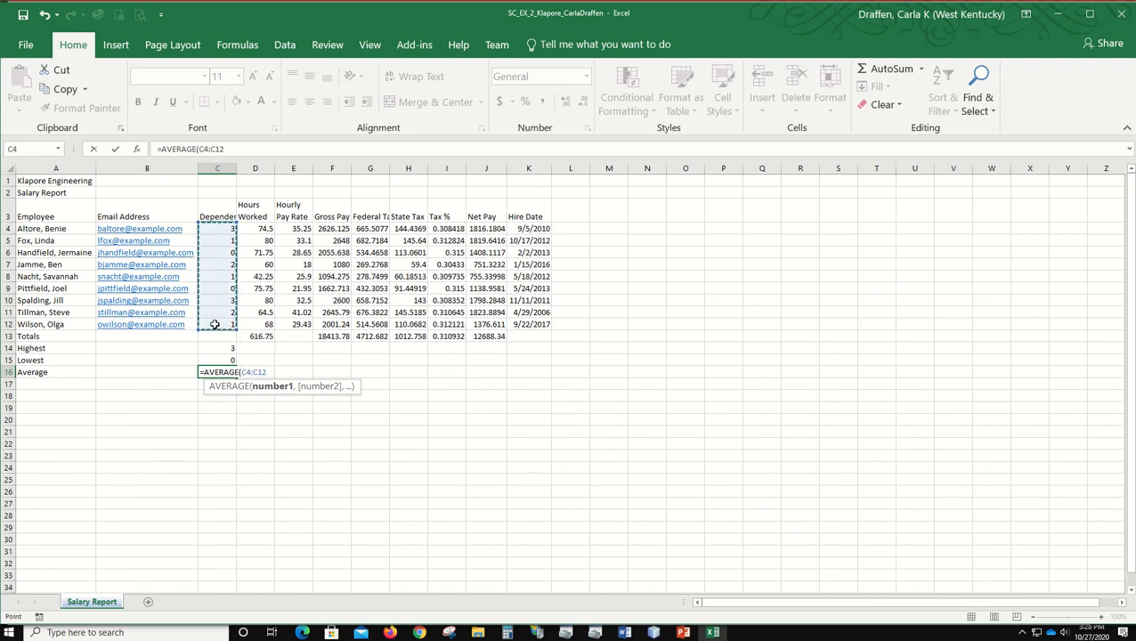
pyautogui.write(')')
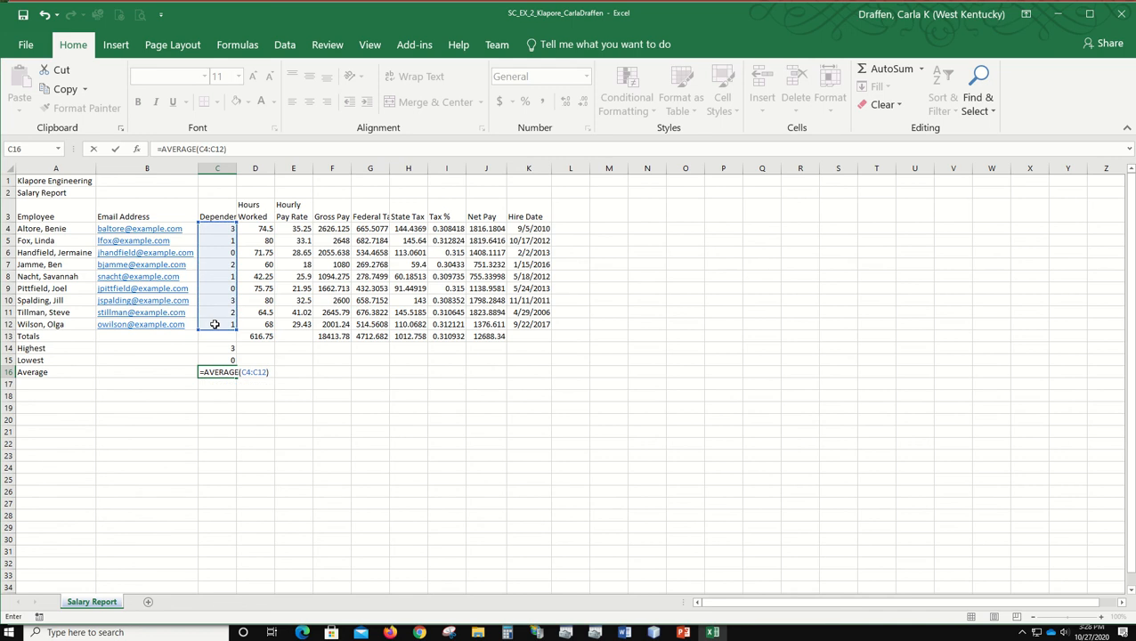
pyautogui.press('Return')
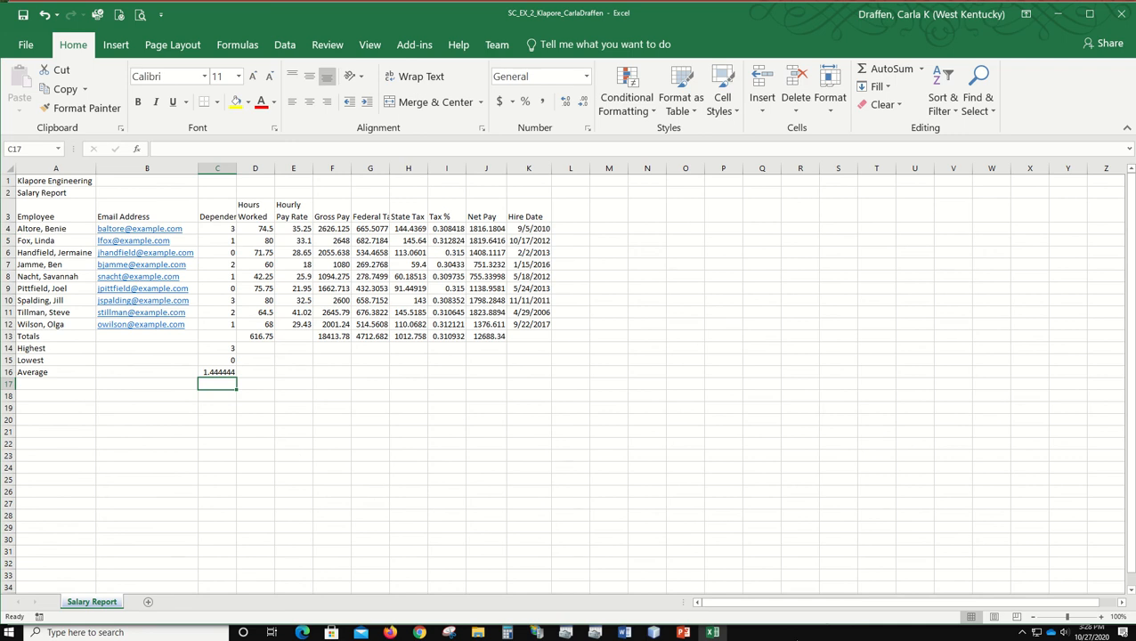
pyautogui.click(24, 15)
# Step: Fill the highest, lowest and average formulas in C14:C16 across to column J, and clear the average tax percentage in I16
pyautogui.click(214, 348)
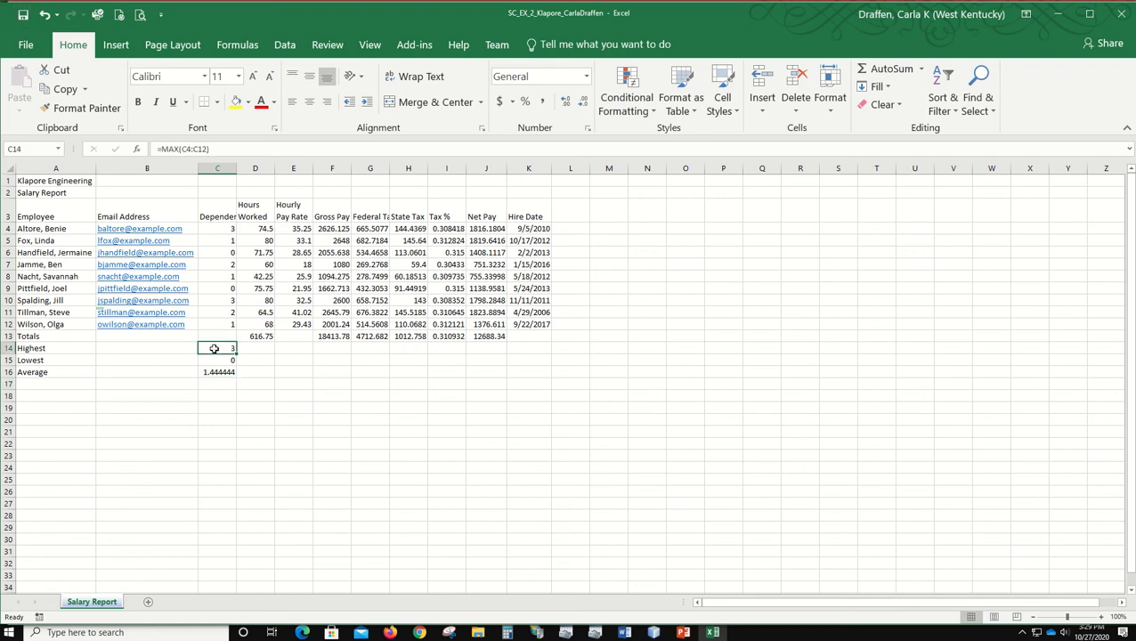
pyautogui.moveTo(214, 348); pyautogui.dragTo(502, 365)
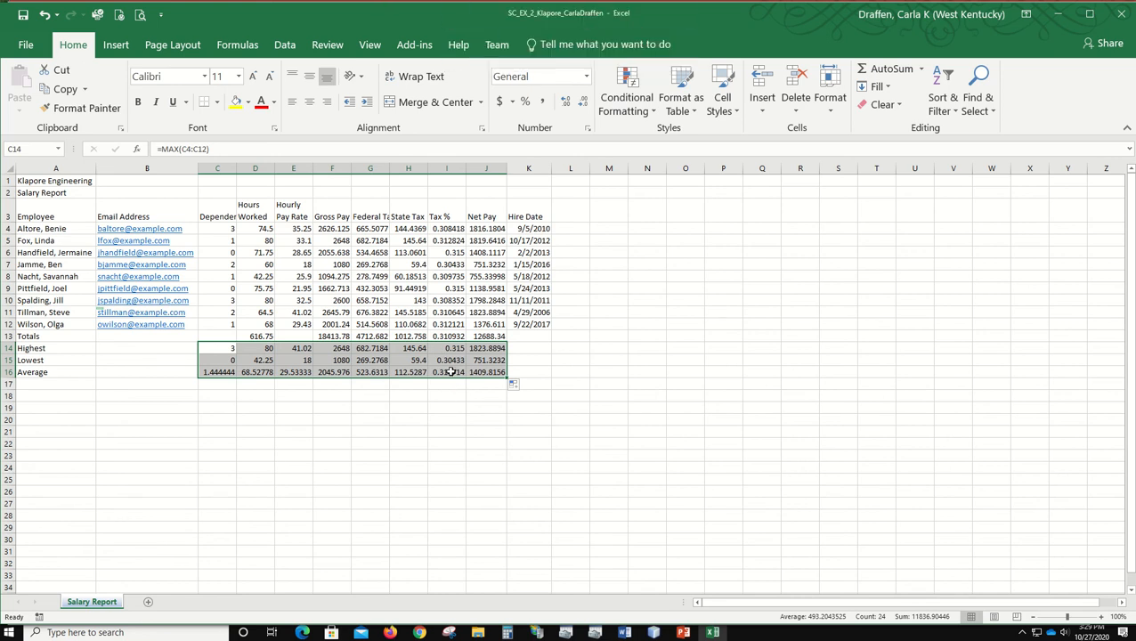
pyautogui.click(451, 372)
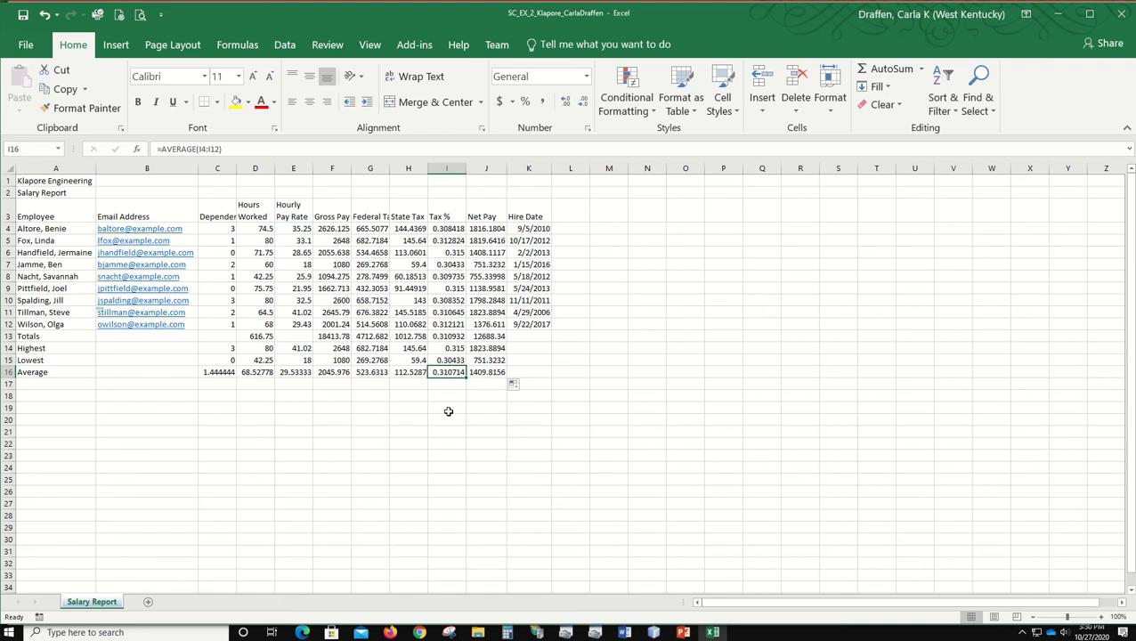
pyautogui.press('Delete')
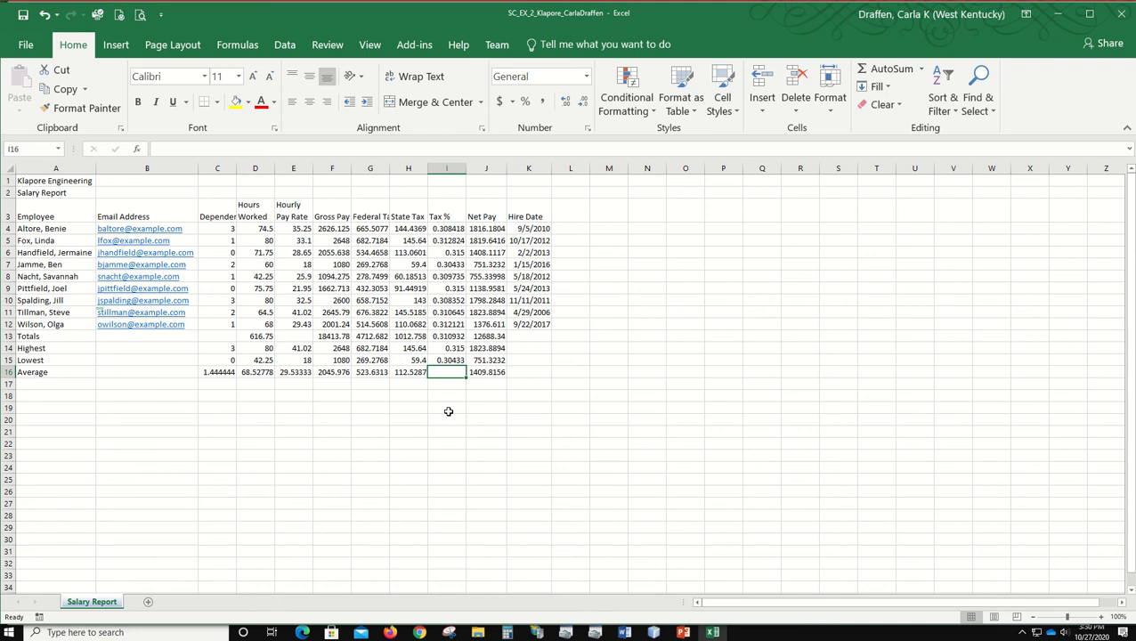
# Step: Verify the cell references in the tax percentage formula in I4 and save the workbook
pyautogui.doubleClick(442, 229)
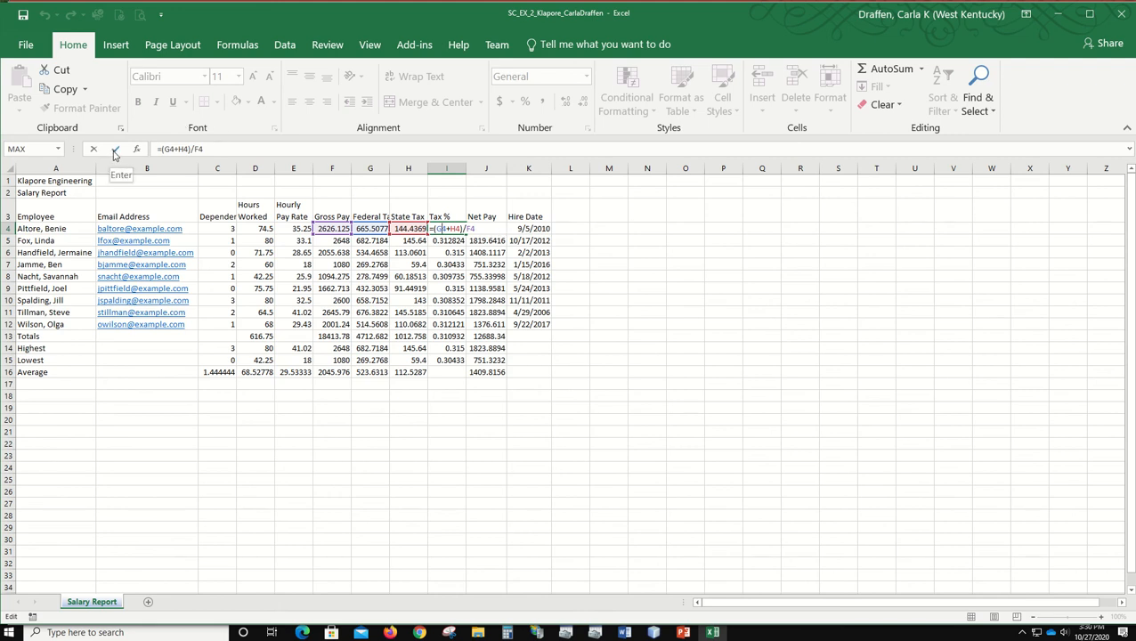
pyautogui.click(114, 153)
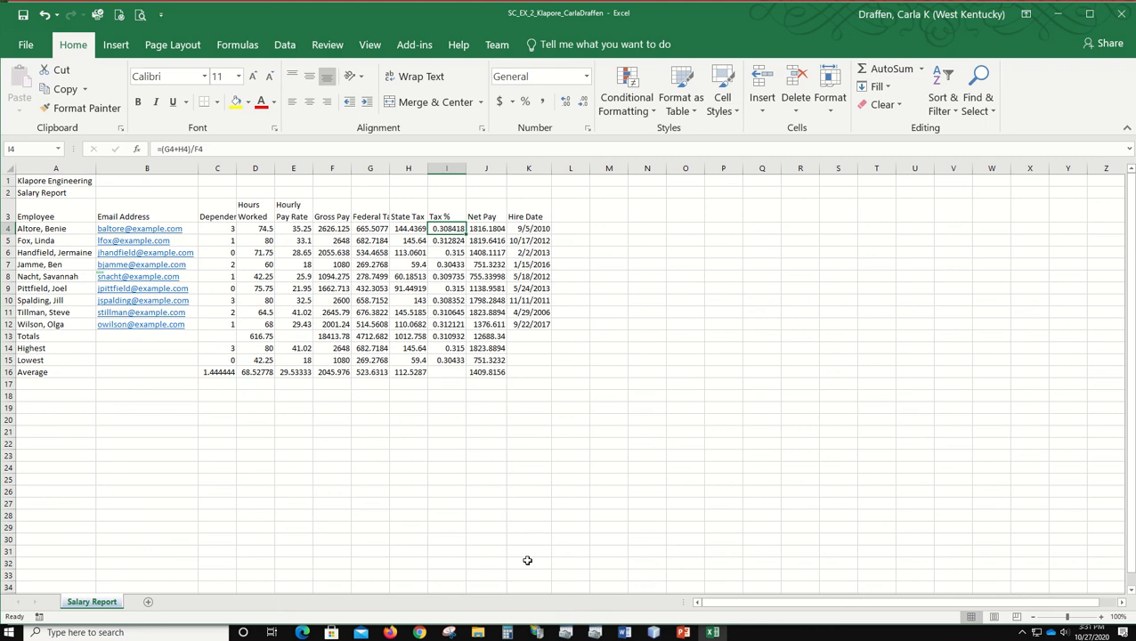
pyautogui.click(22, 15)
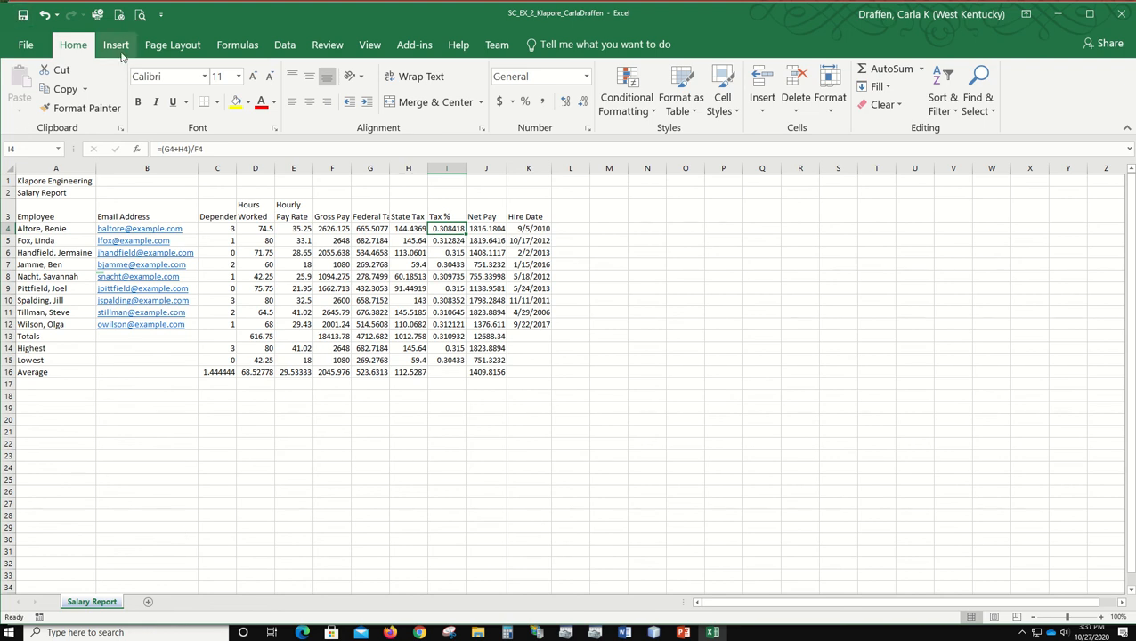
# Step: Apply the Gallery theme to the workbook and autofit the width of the Email Address column B
pyautogui.click(181, 48)
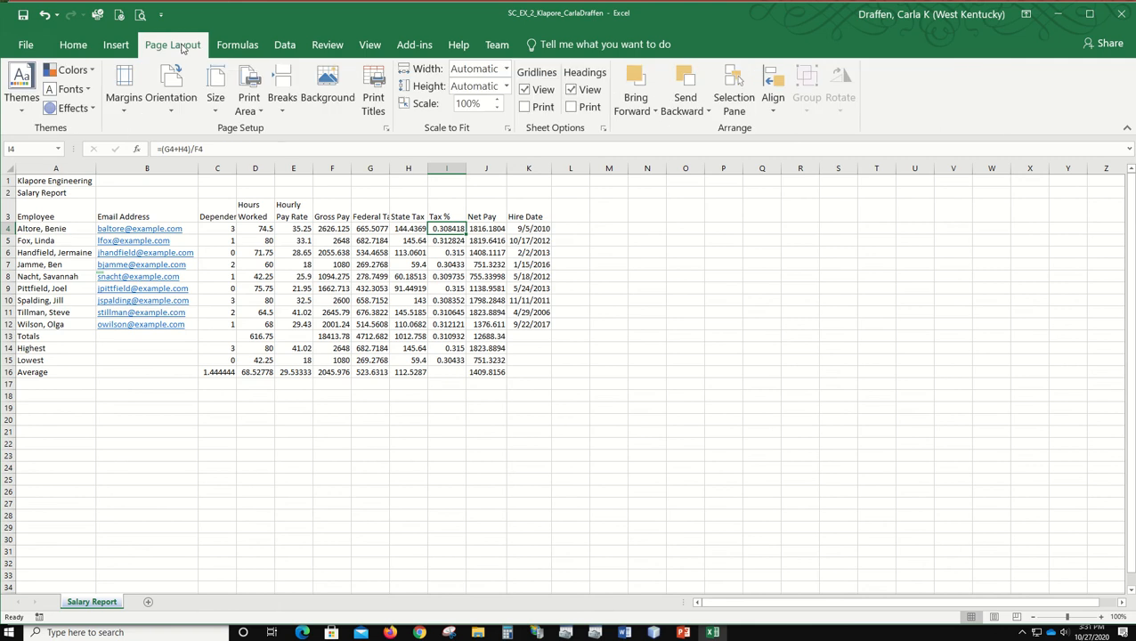
pyautogui.click(21, 95)
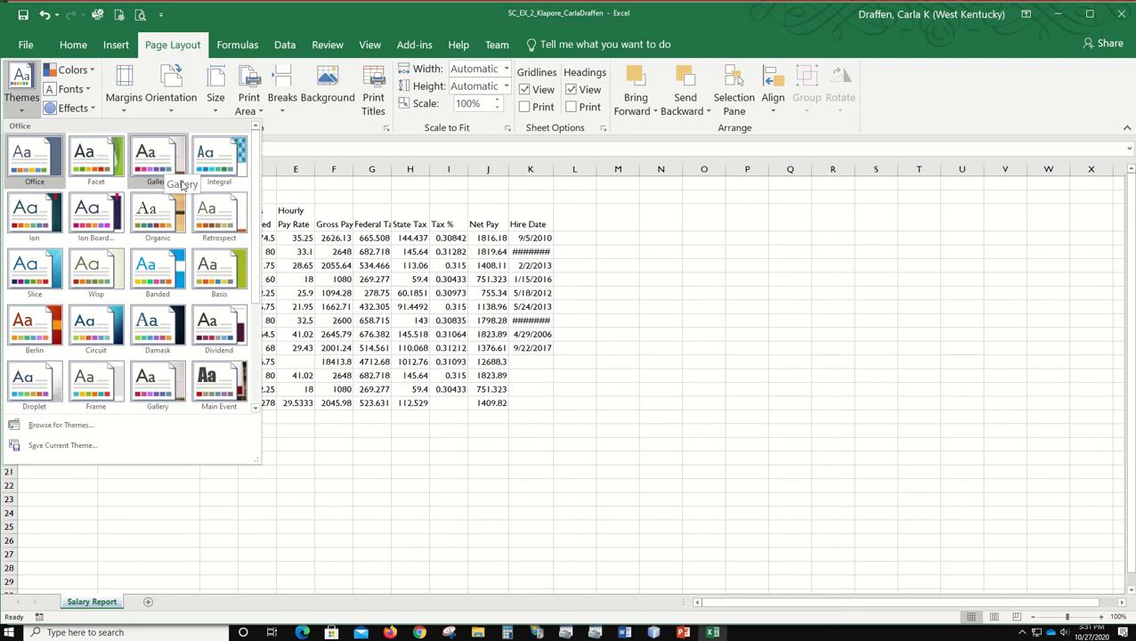
pyautogui.click(257, 409)
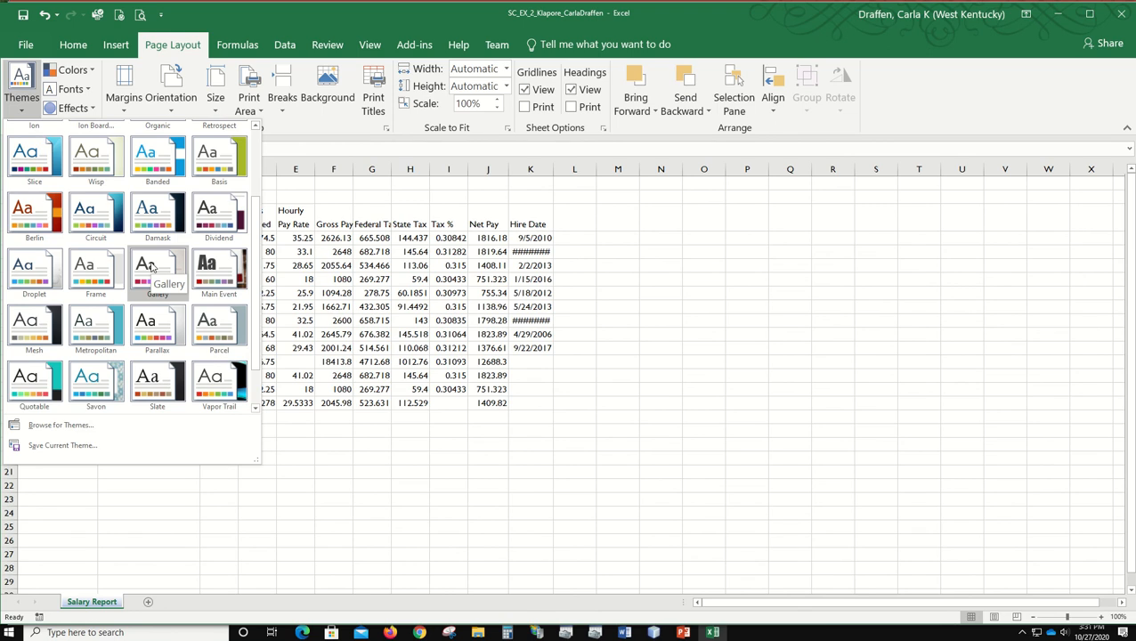
pyautogui.scroll(2, 152, 267)
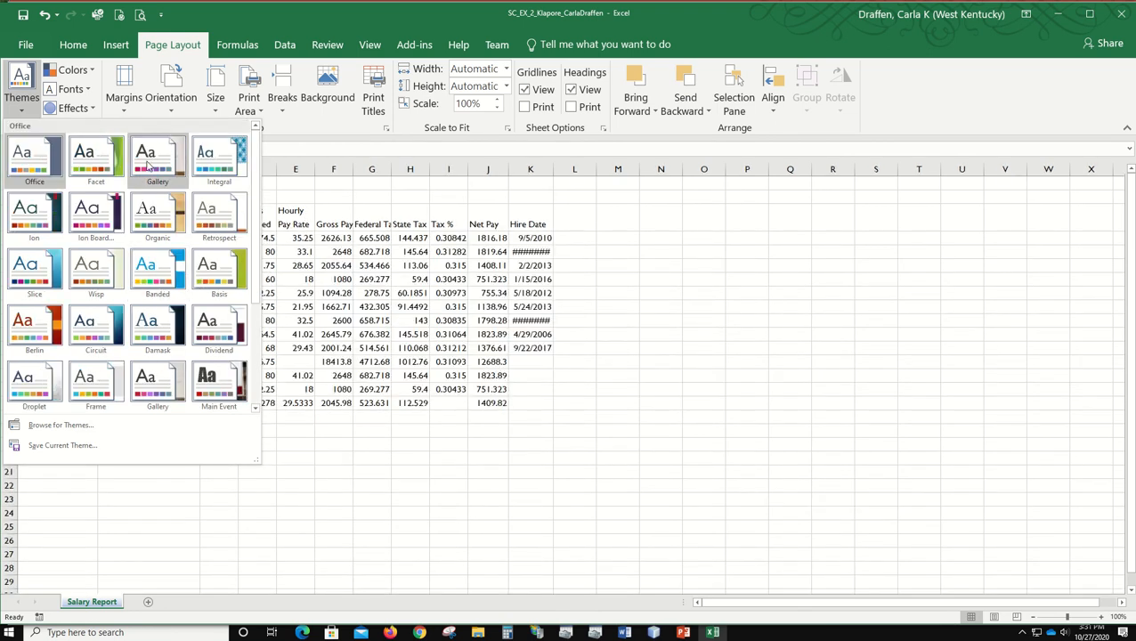
pyautogui.click(151, 159)
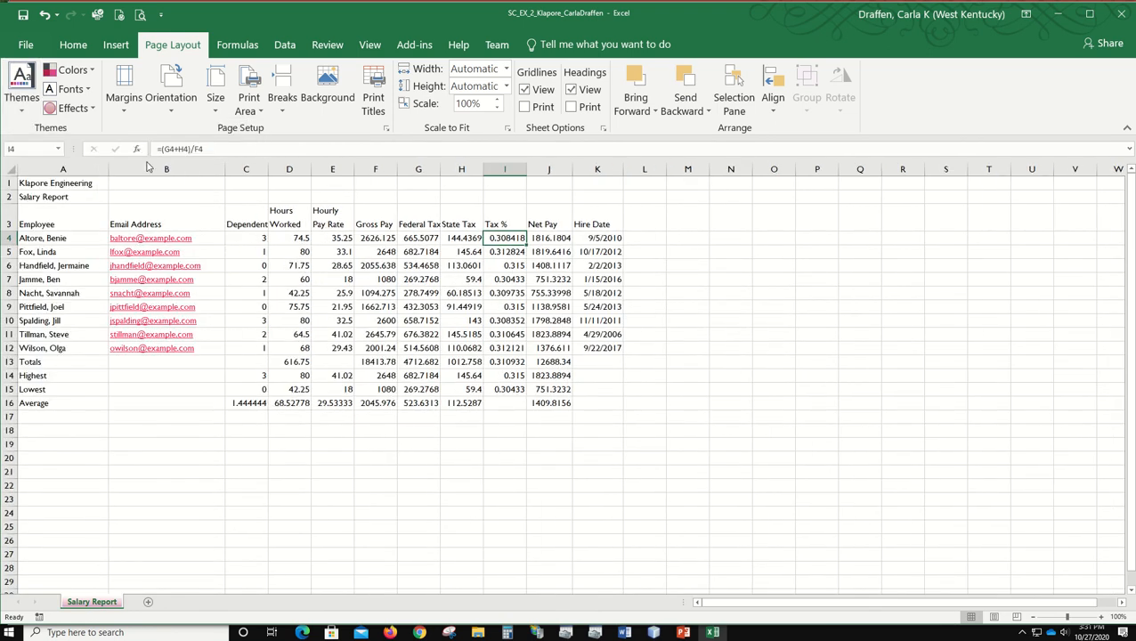
pyautogui.doubleClick(224, 168)
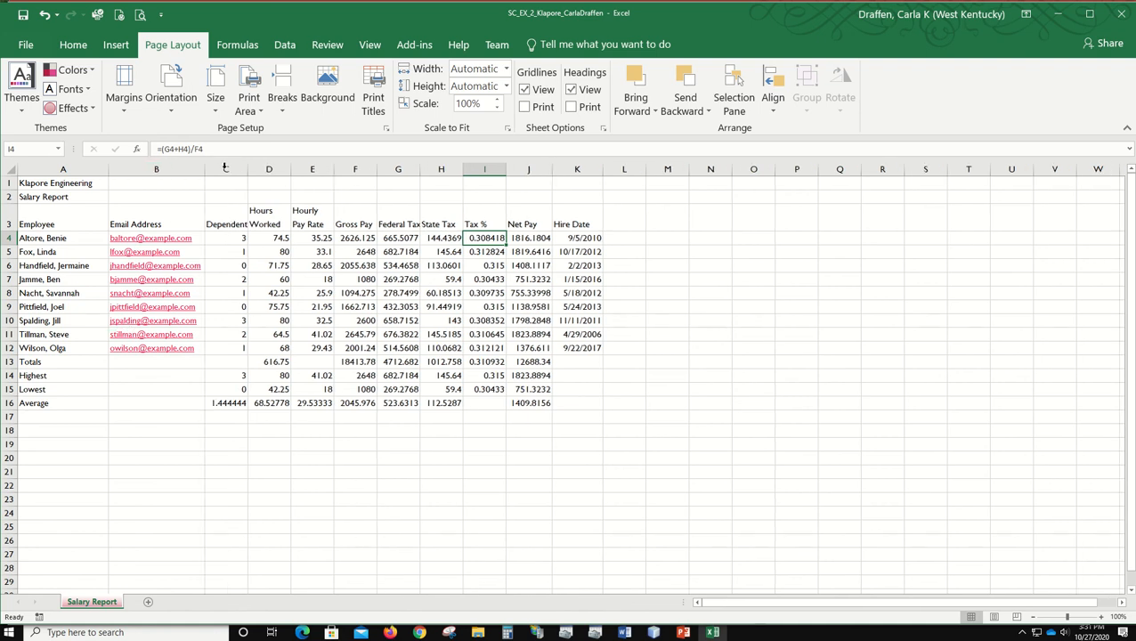
# Step: Autofit the width of column A and merge and center the titles in rows 1 and 2 across columns A to K
pyautogui.doubleClick(104, 164)
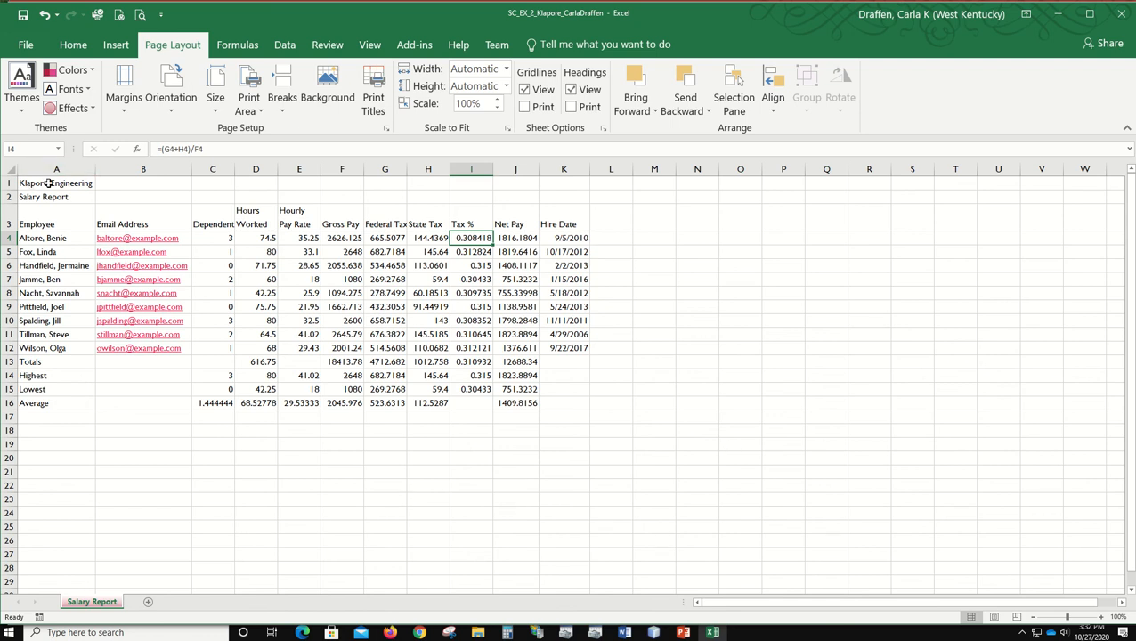
pyautogui.moveTo(49, 182); pyautogui.dragTo(564, 181)
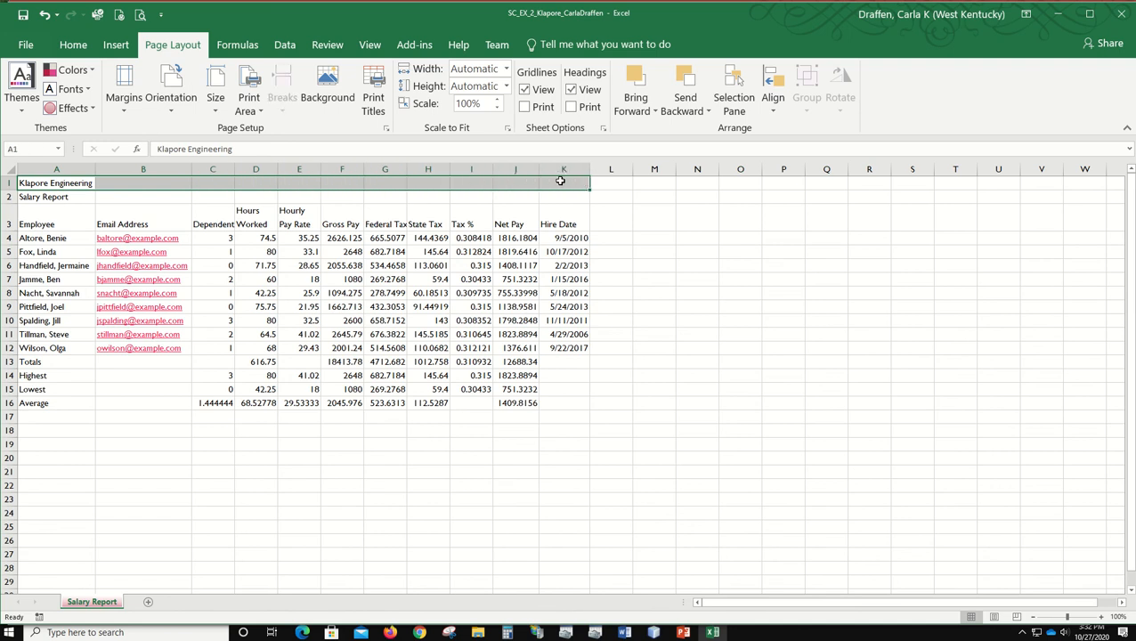
pyautogui.click(72, 45)
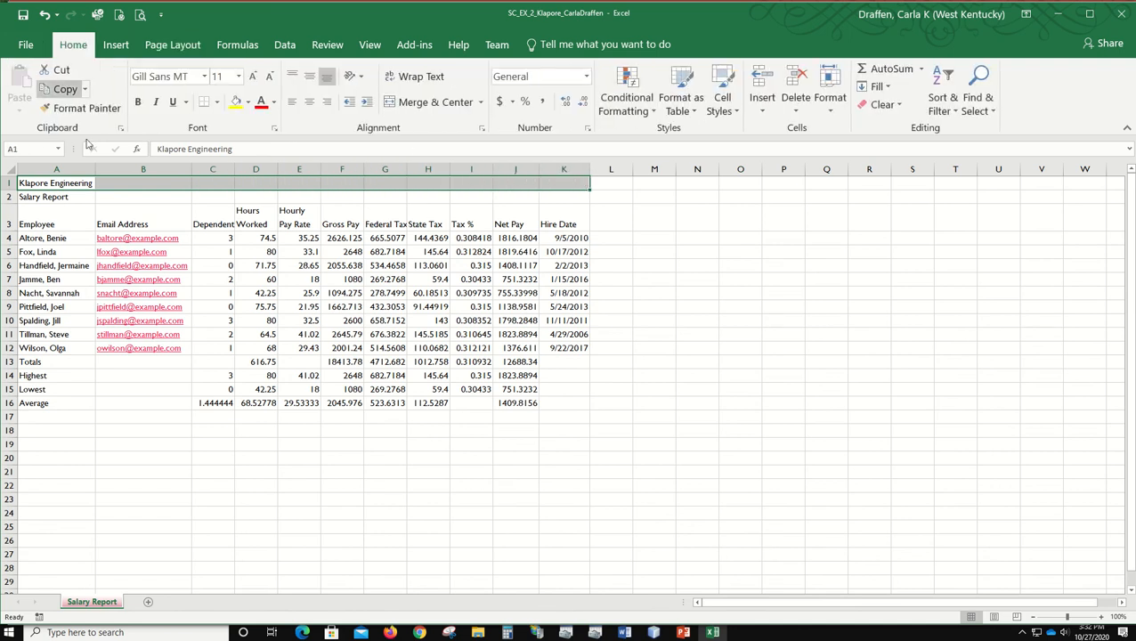
pyautogui.click(445, 102)
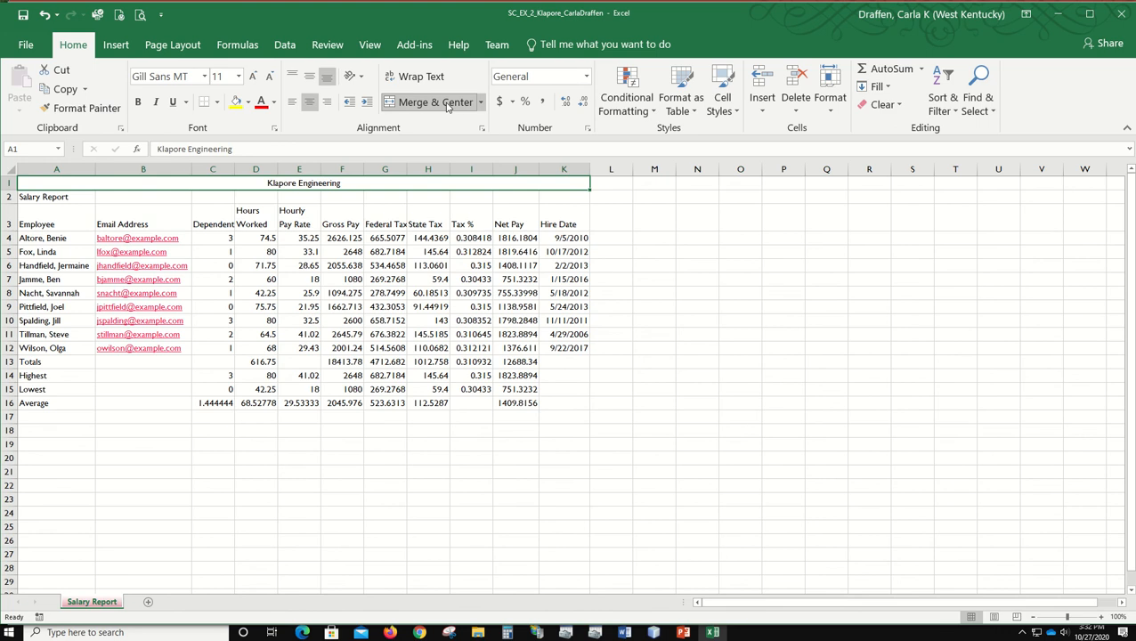
pyautogui.moveTo(37, 198); pyautogui.dragTo(582, 192)
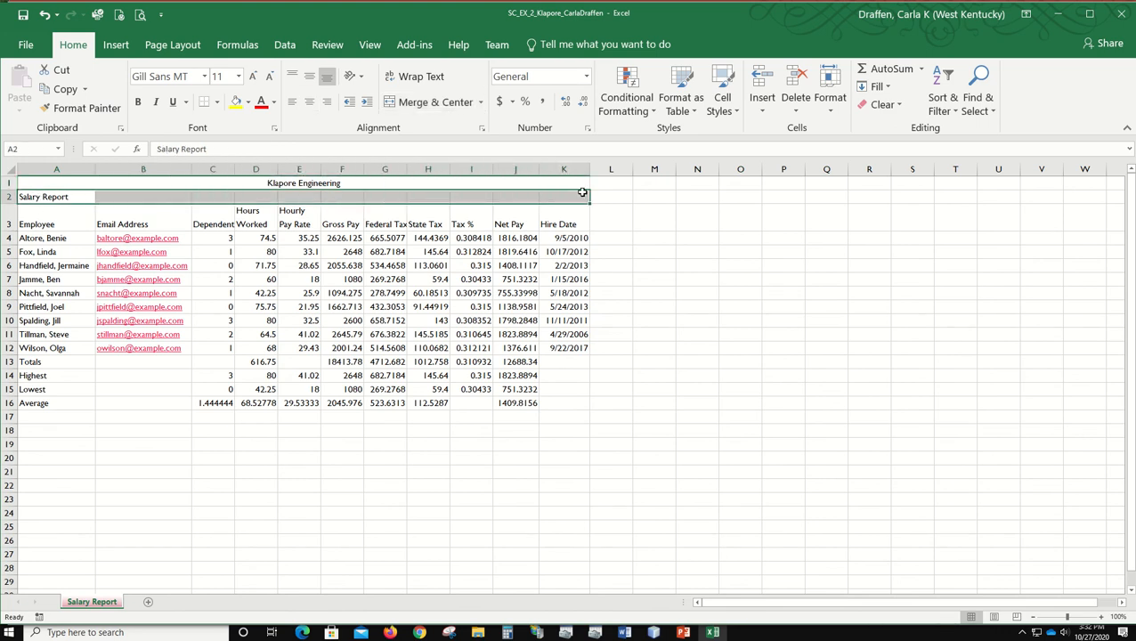
pyautogui.click(426, 104)
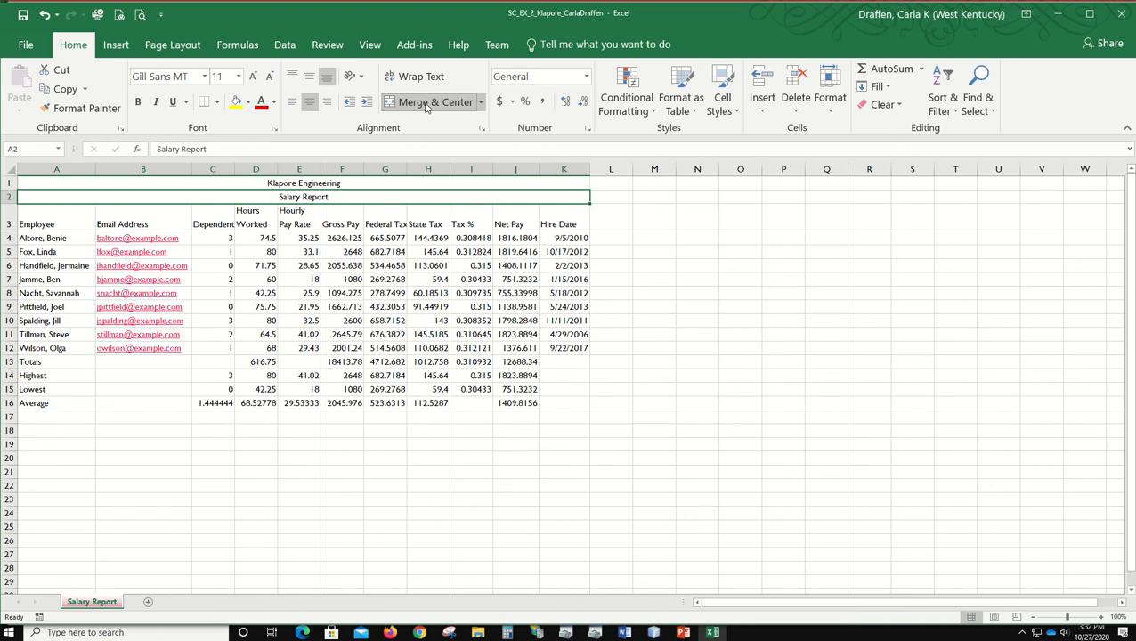
# Step: Apply the Title cell style to both merged titles and decrease the Salary Report subtitle's font size to 16
pyautogui.click(73, 182)
pyautogui.moveTo(73, 182); pyautogui.dragTo(71, 197)
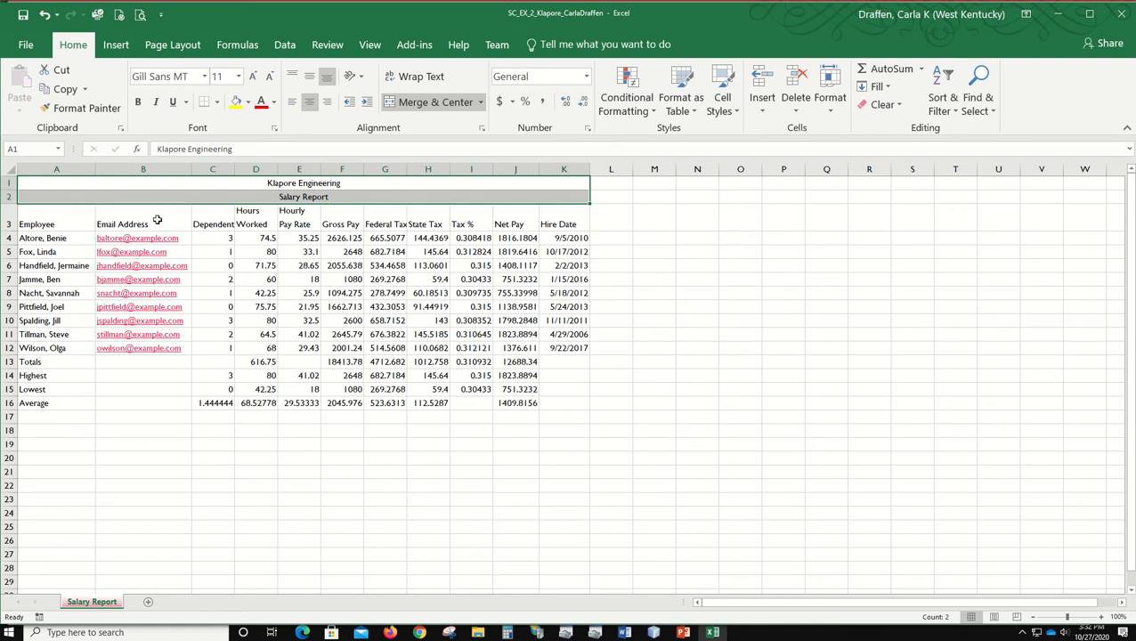
pyautogui.click(721, 102)
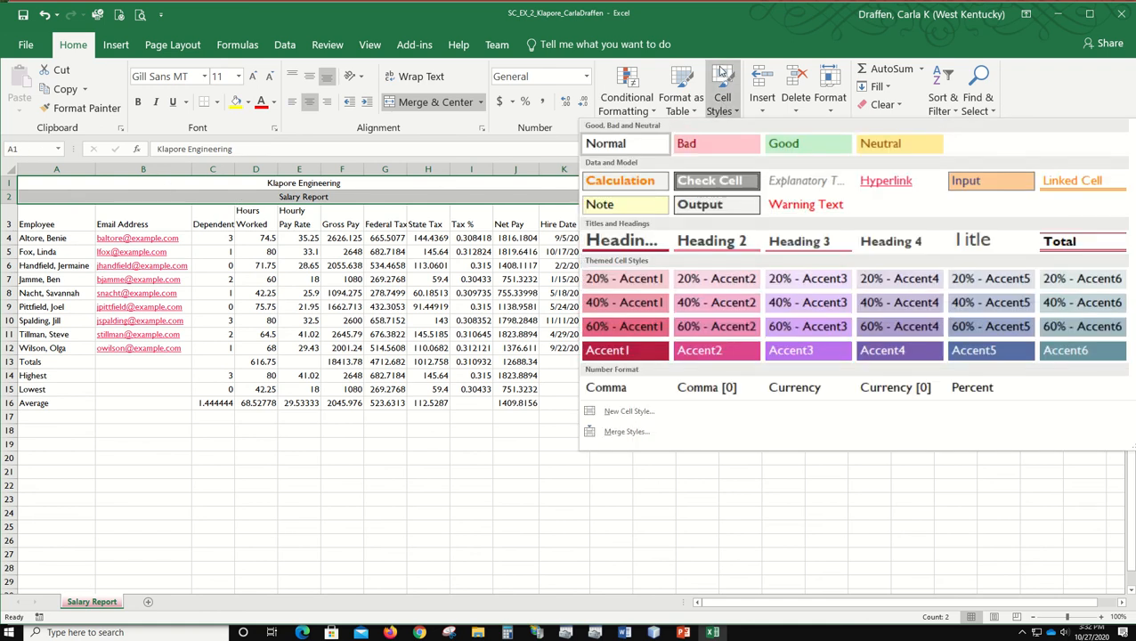
pyautogui.click(986, 249)
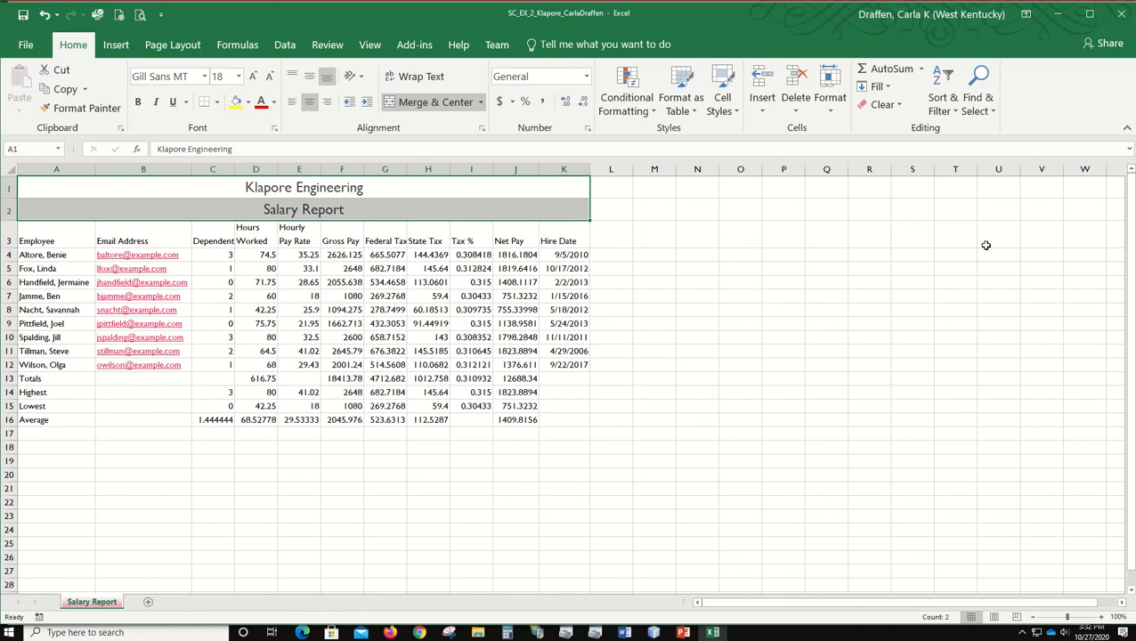
pyautogui.click(81, 216)
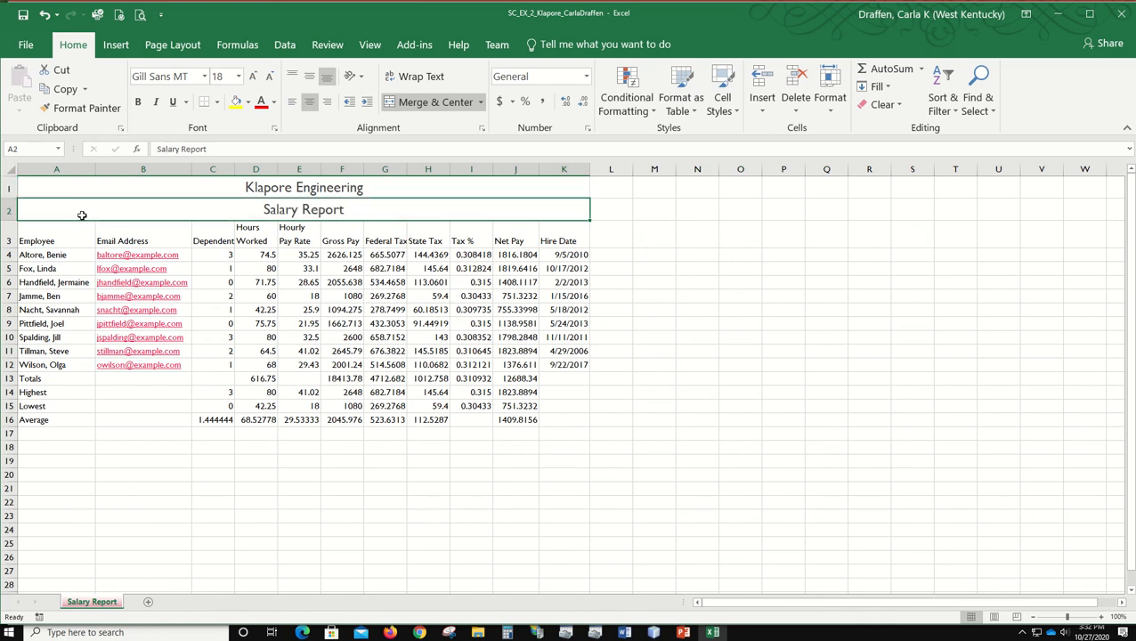
pyautogui.click(270, 79)
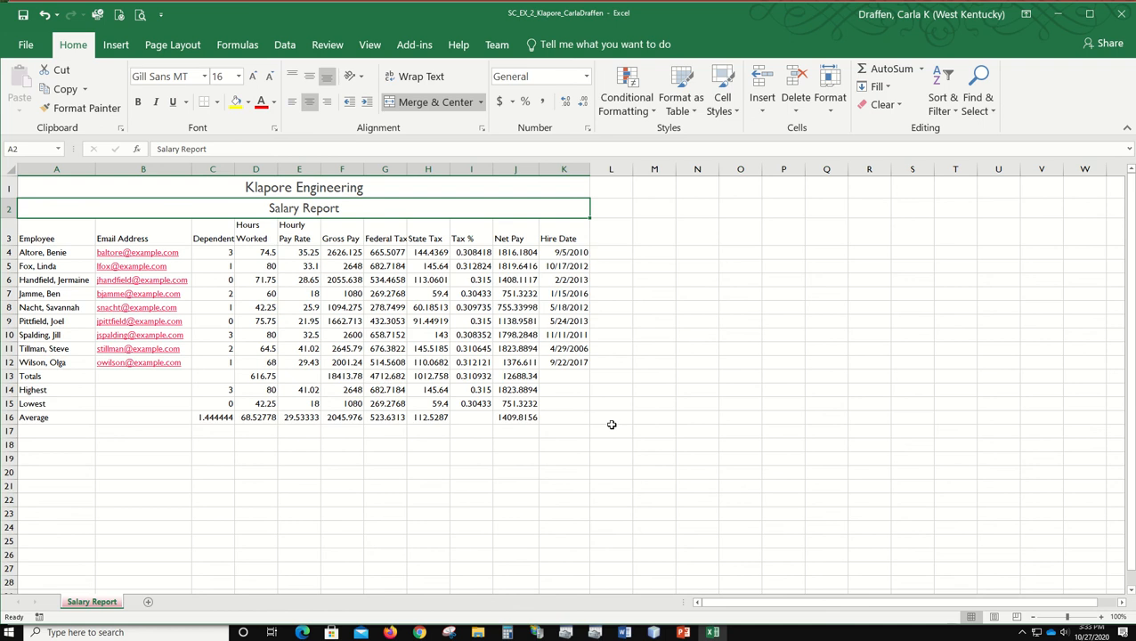
pyautogui.click(783, 348)
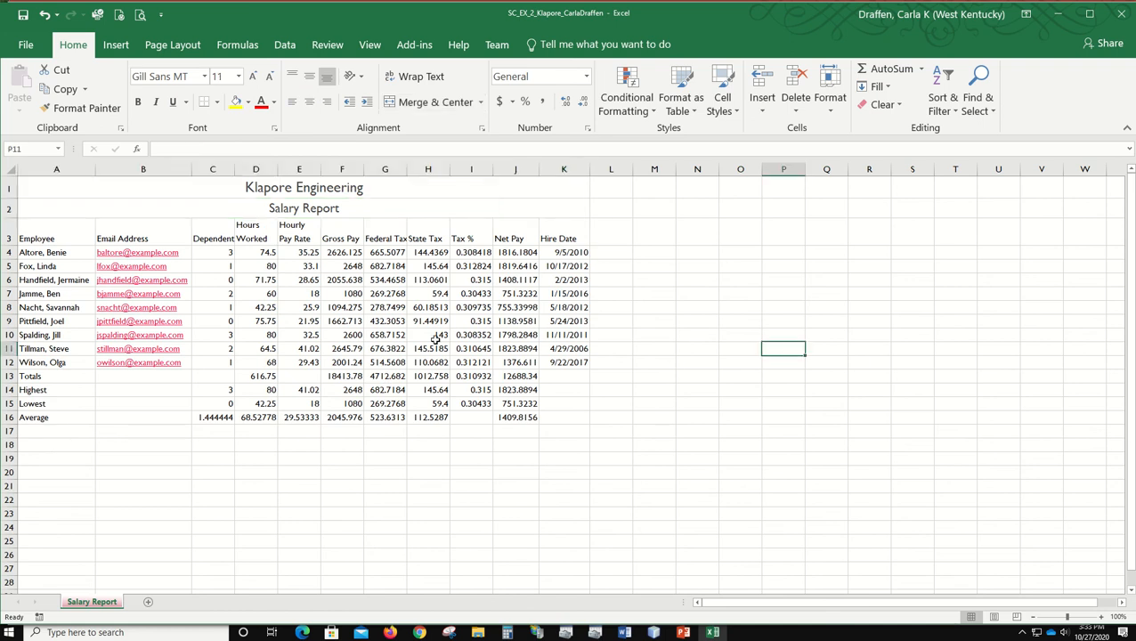
# Step: Fill the merged titles in rows 1 and 2 with Indigo, Accent 5, Lighter 80% and add outside borders around them
pyautogui.moveTo(81, 185); pyautogui.dragTo(81, 203)
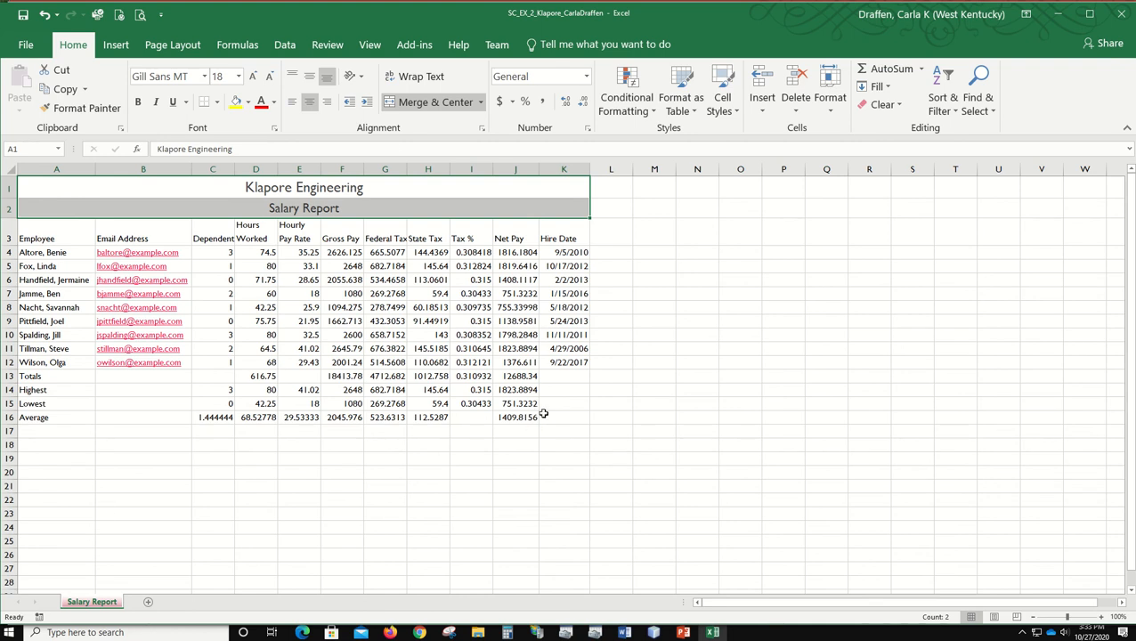
pyautogui.click(248, 102)
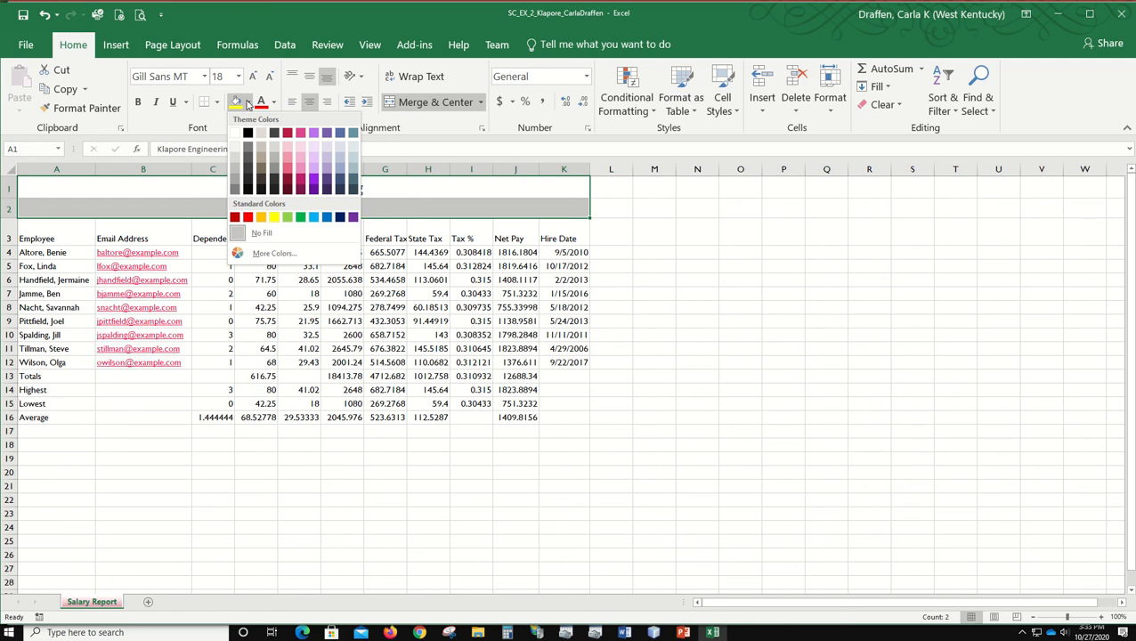
pyautogui.click(340, 150)
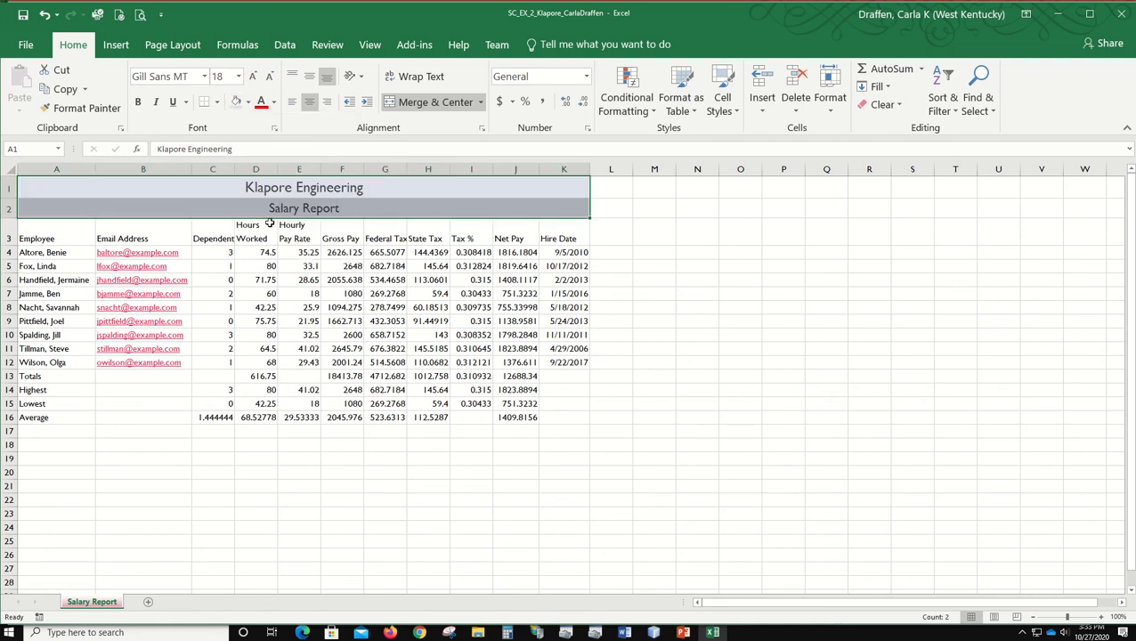
pyautogui.click(216, 103)
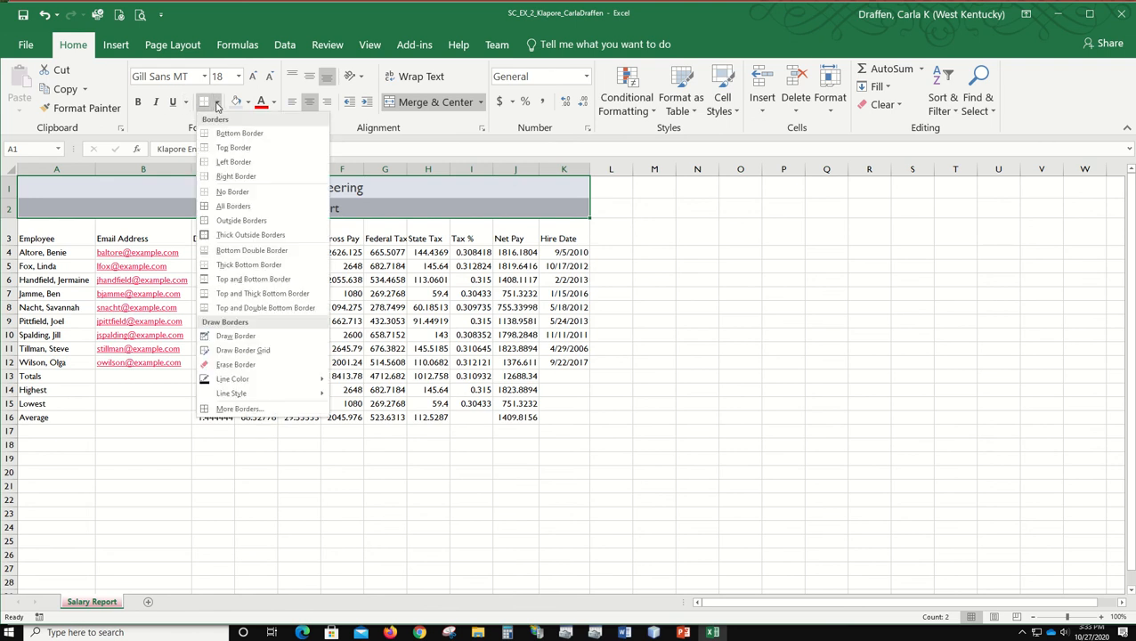
pyautogui.click(247, 220)
pyautogui.click(464, 498)
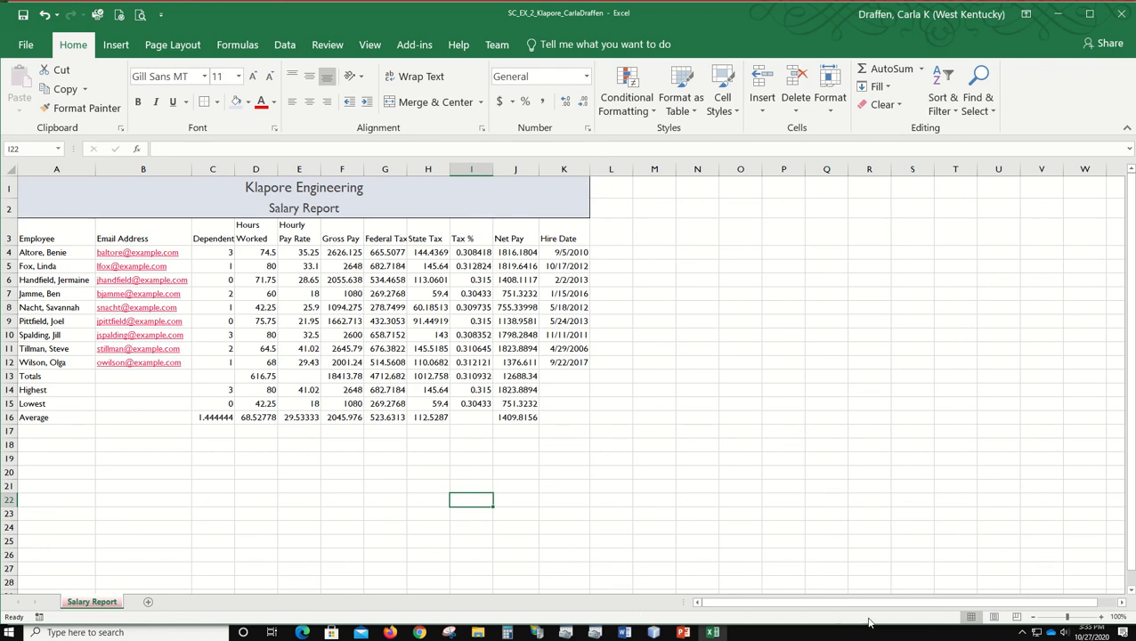
# Step: Check how the report spans the pages in Page Layout view and return to Normal view
pyautogui.click(997, 617)
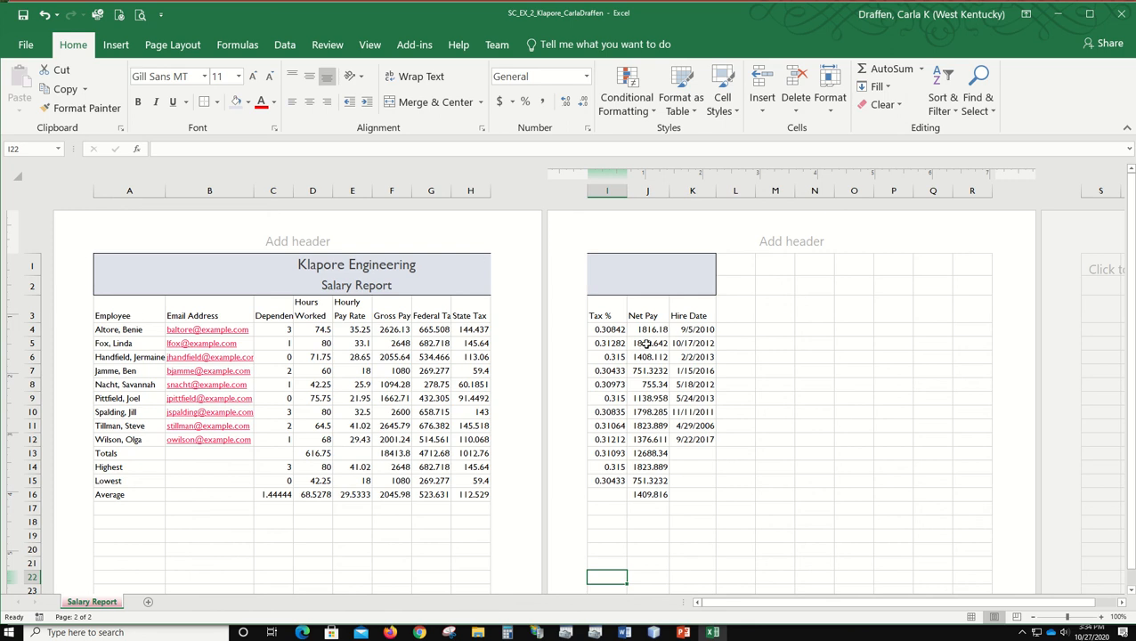
pyautogui.click(971, 617)
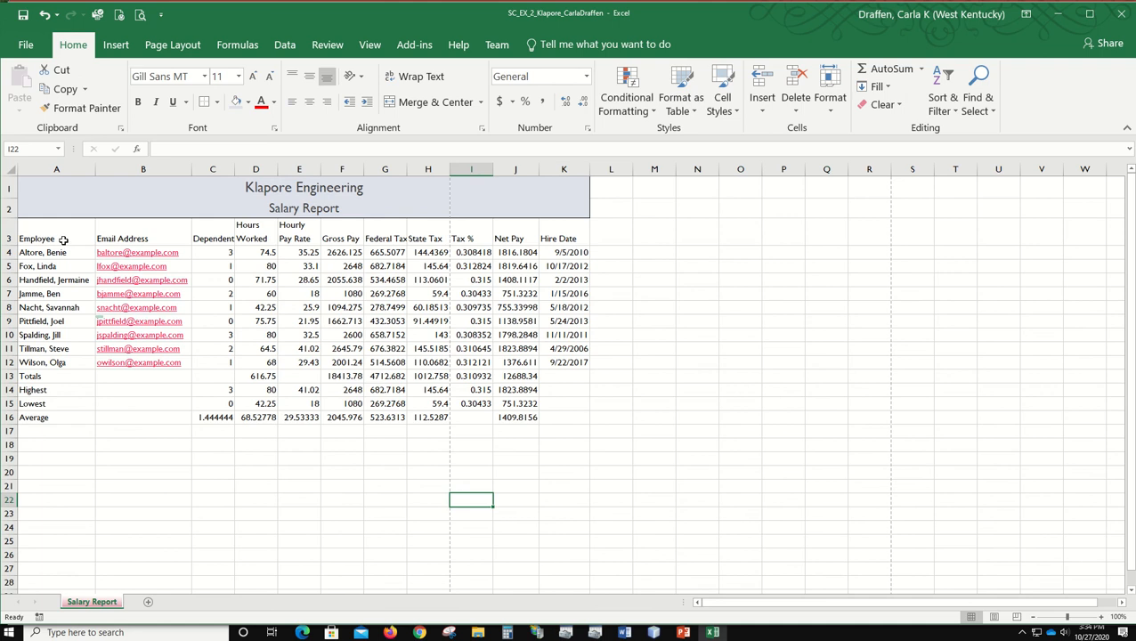
# Step: Apply the Heading 3 cell style to the column headings in A3:K3 and center them horizontally
pyautogui.moveTo(63, 239); pyautogui.dragTo(576, 240)
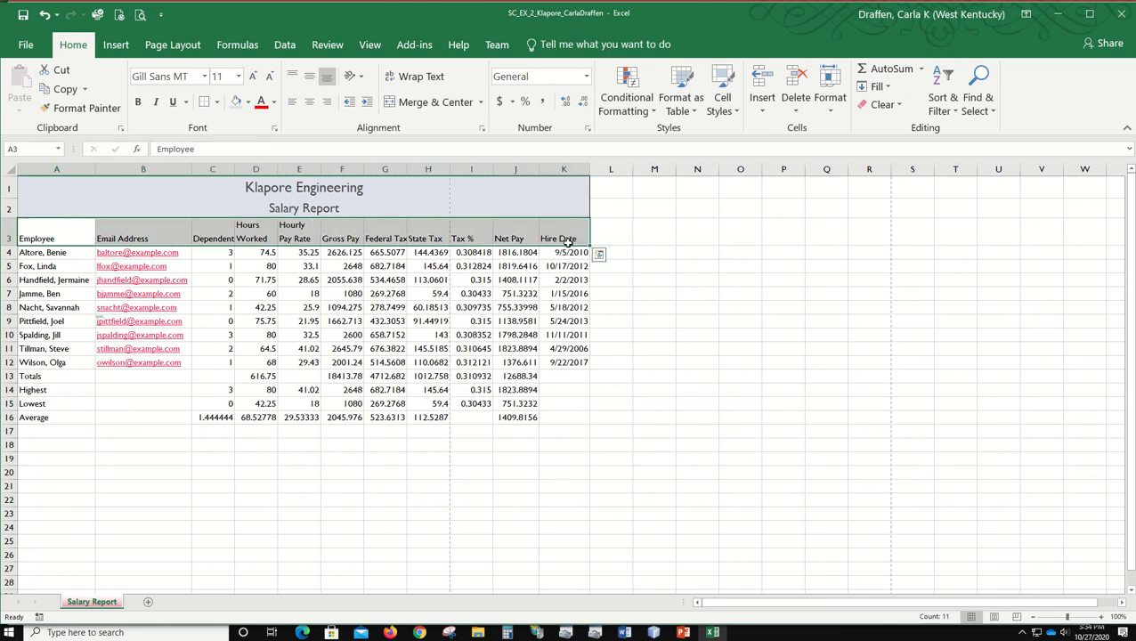
pyautogui.click(726, 98)
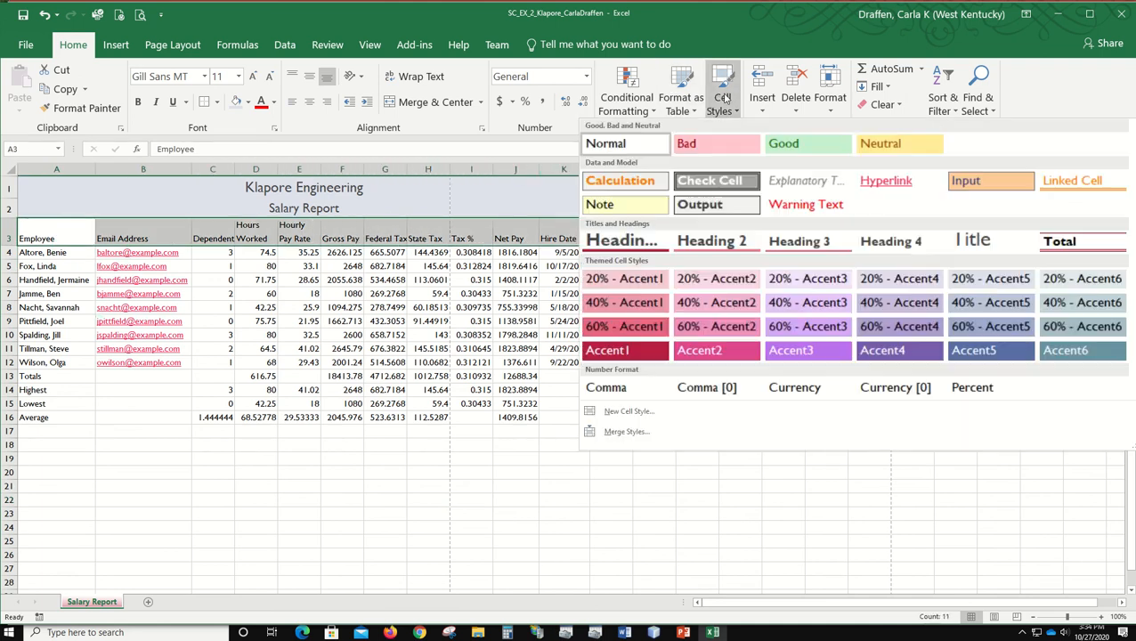
pyautogui.click(782, 241)
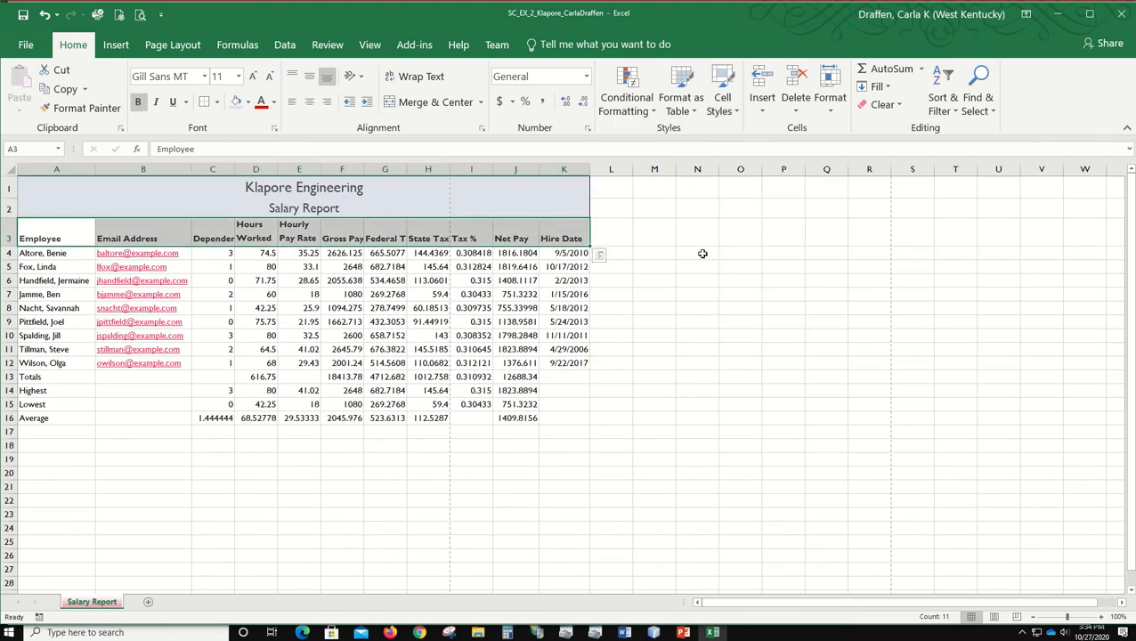
pyautogui.click(309, 103)
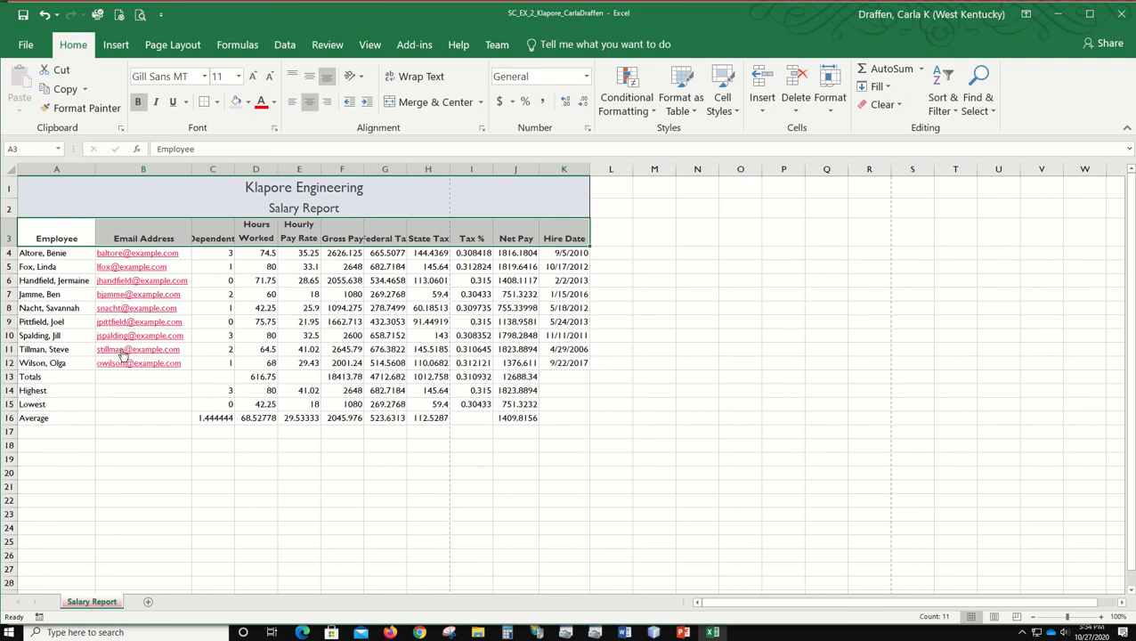
# Step: Apply the Total cell style to the Totals row in A13:K13
pyautogui.moveTo(30, 378); pyautogui.dragTo(546, 377)
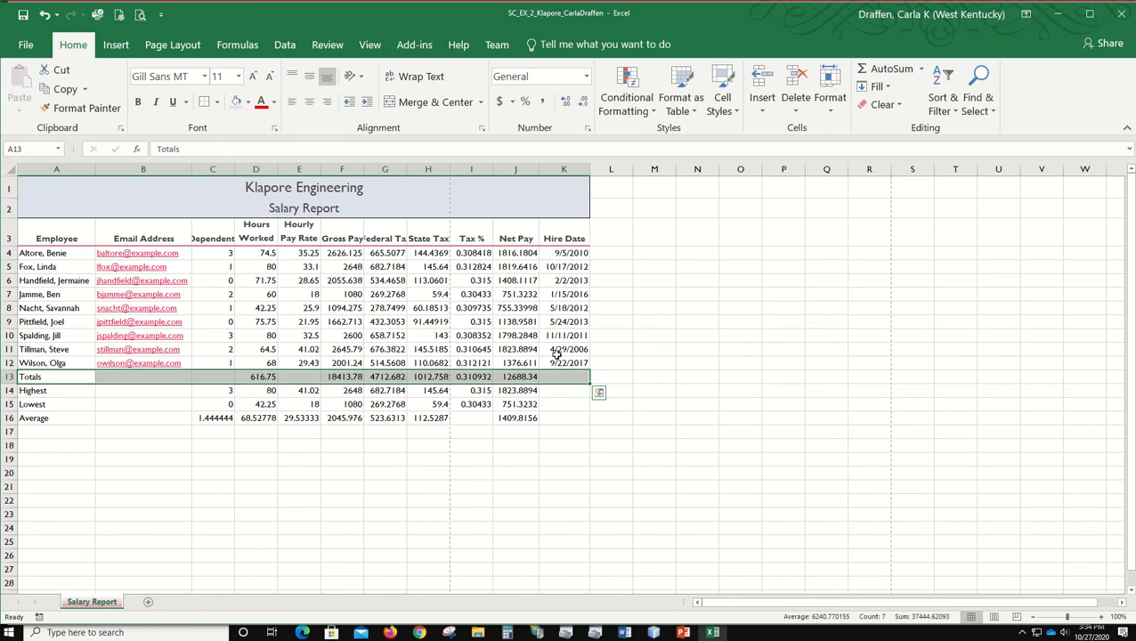
pyautogui.click(719, 104)
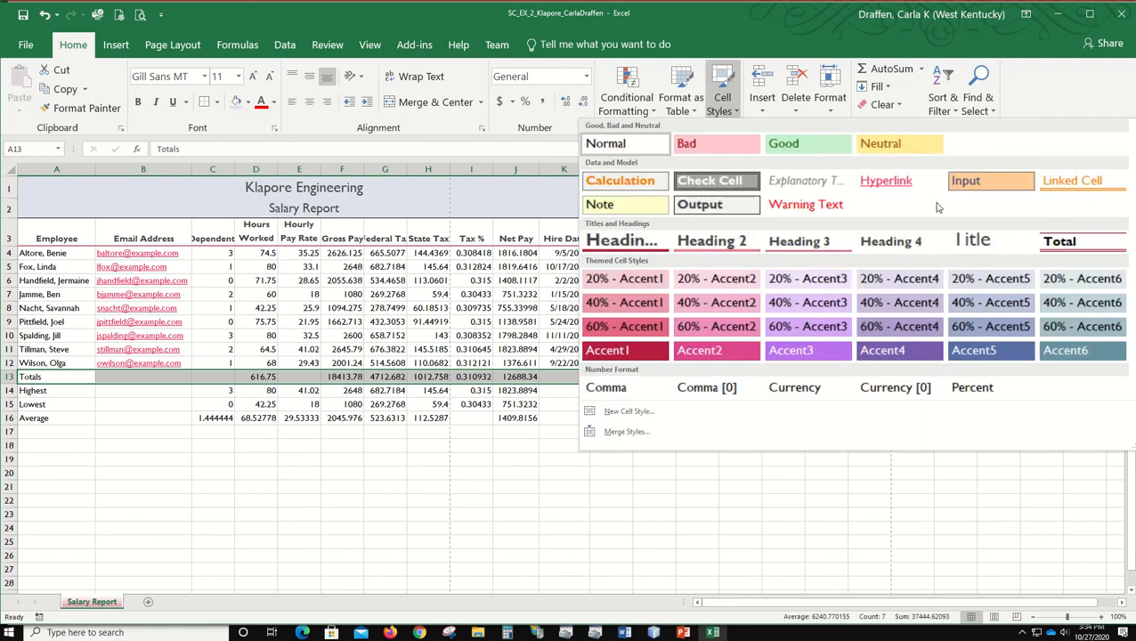
pyautogui.click(1085, 245)
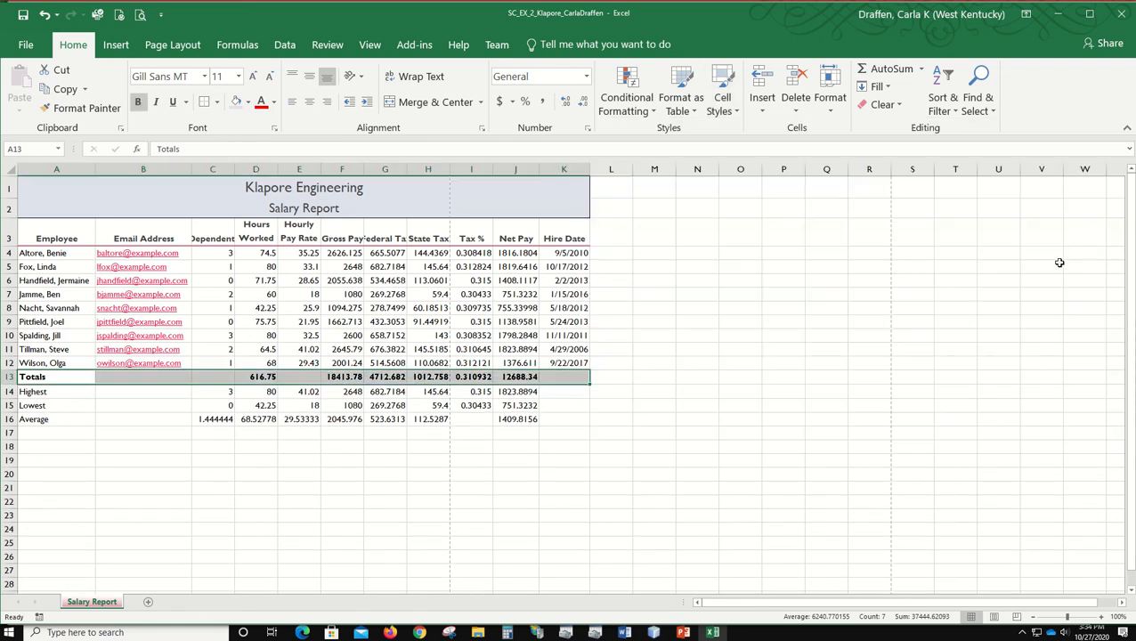
pyautogui.click(86, 450)
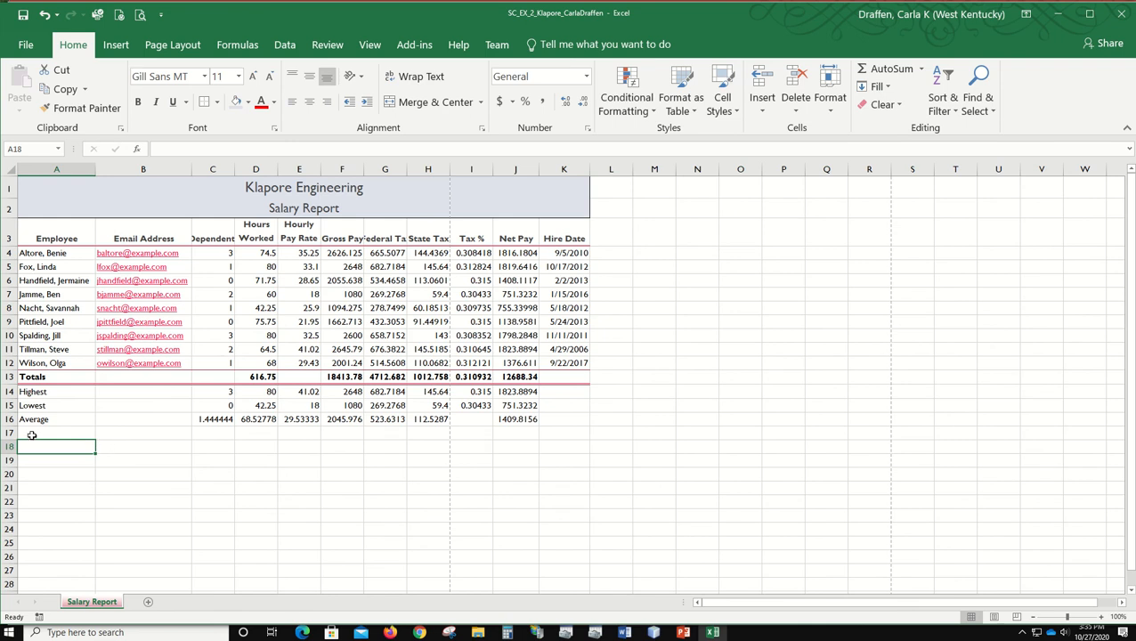
# Step: Make the Highest, Lowest and Average row labels in A14:A16 bold
pyautogui.moveTo(42, 391); pyautogui.dragTo(41, 417)
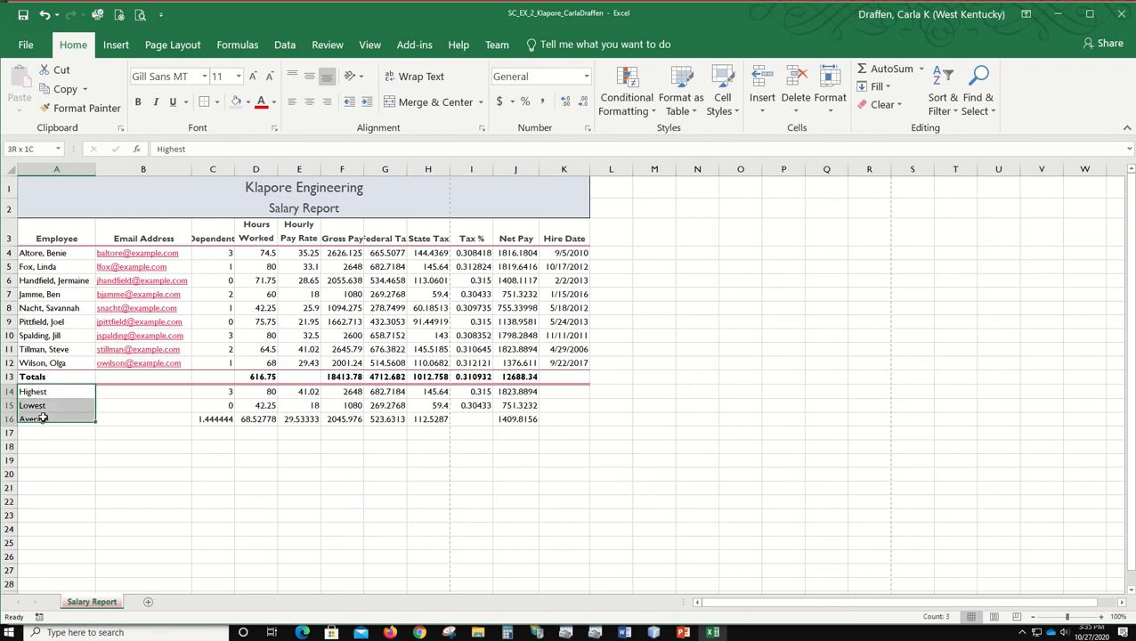
pyautogui.click(137, 102)
pyautogui.click(290, 472)
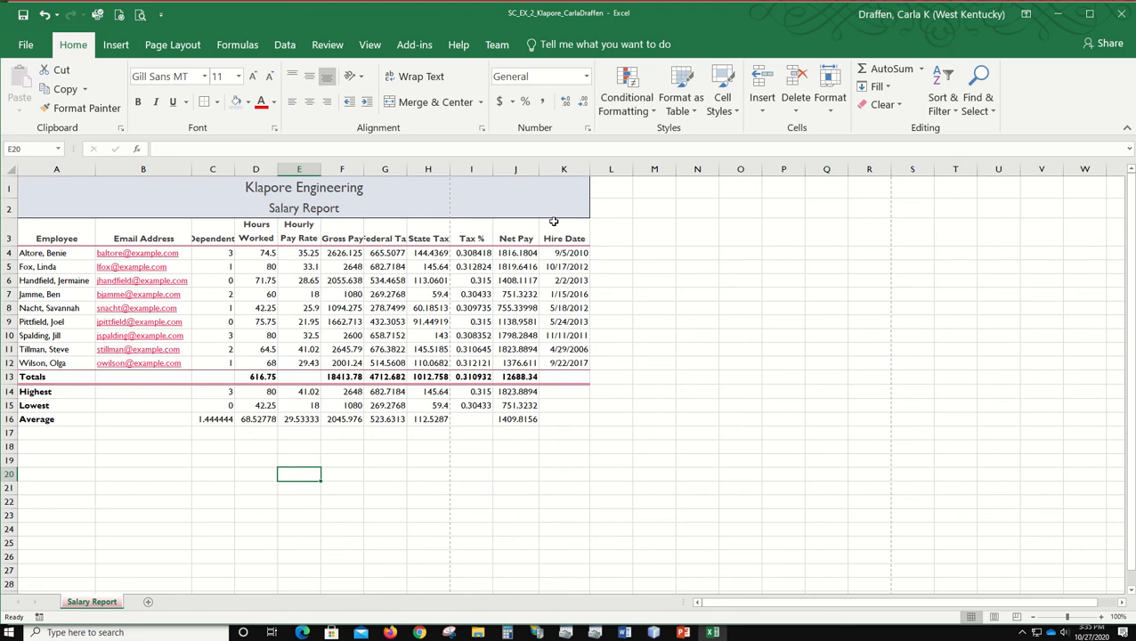
# Step: Format the hire dates in K4:K12 with the 3/14/12 date type
pyautogui.moveTo(574, 252); pyautogui.dragTo(566, 357)
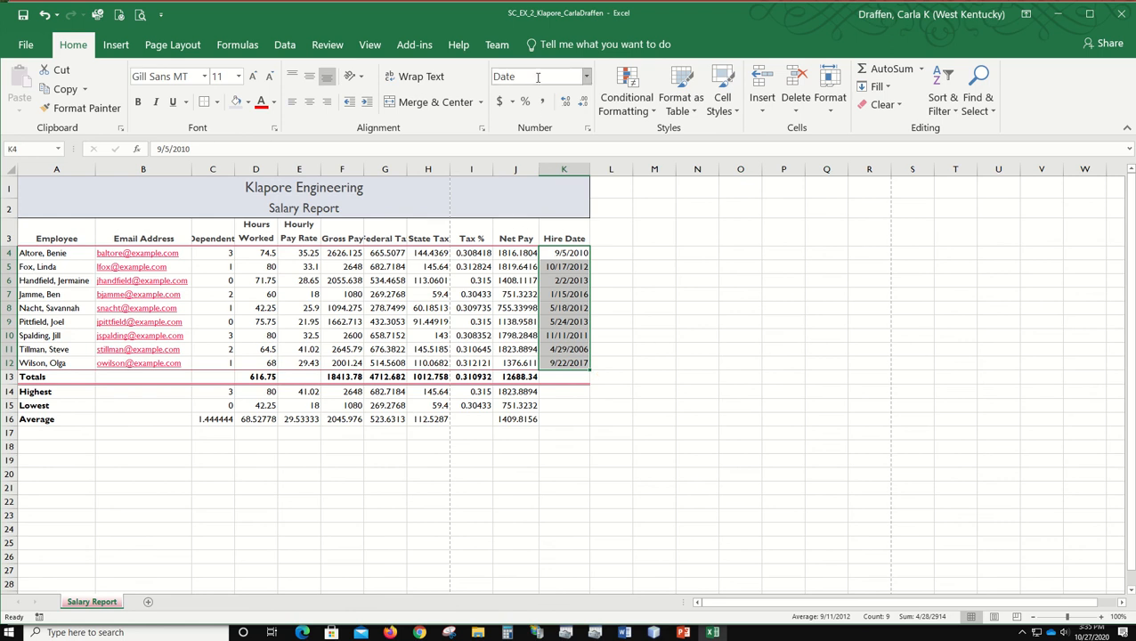
pyautogui.click(588, 130)
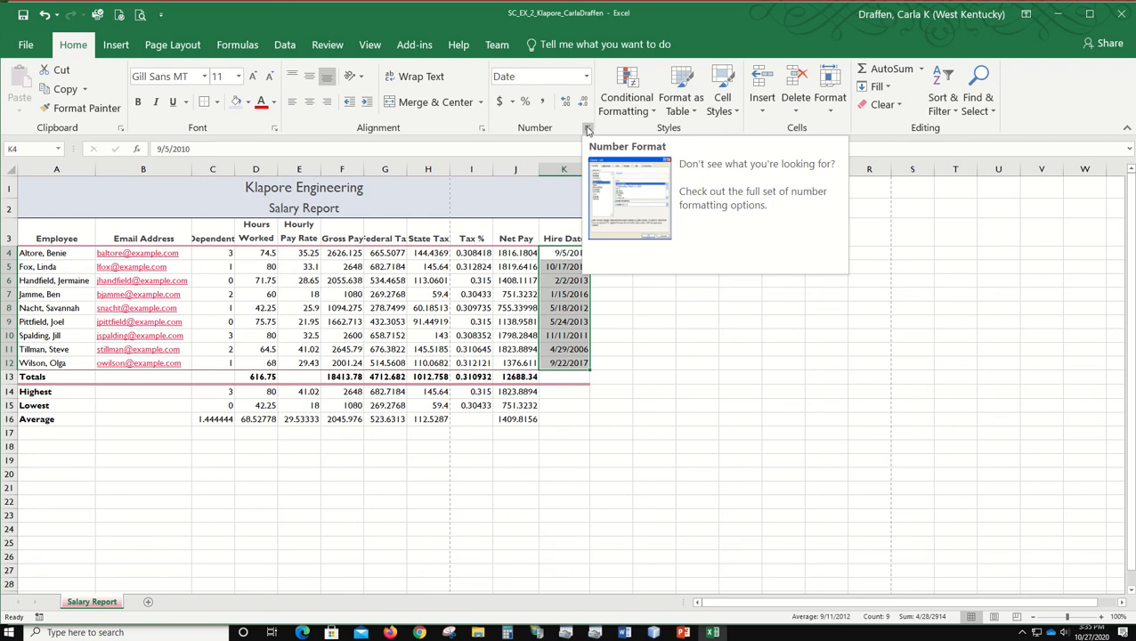
pyautogui.click(589, 130)
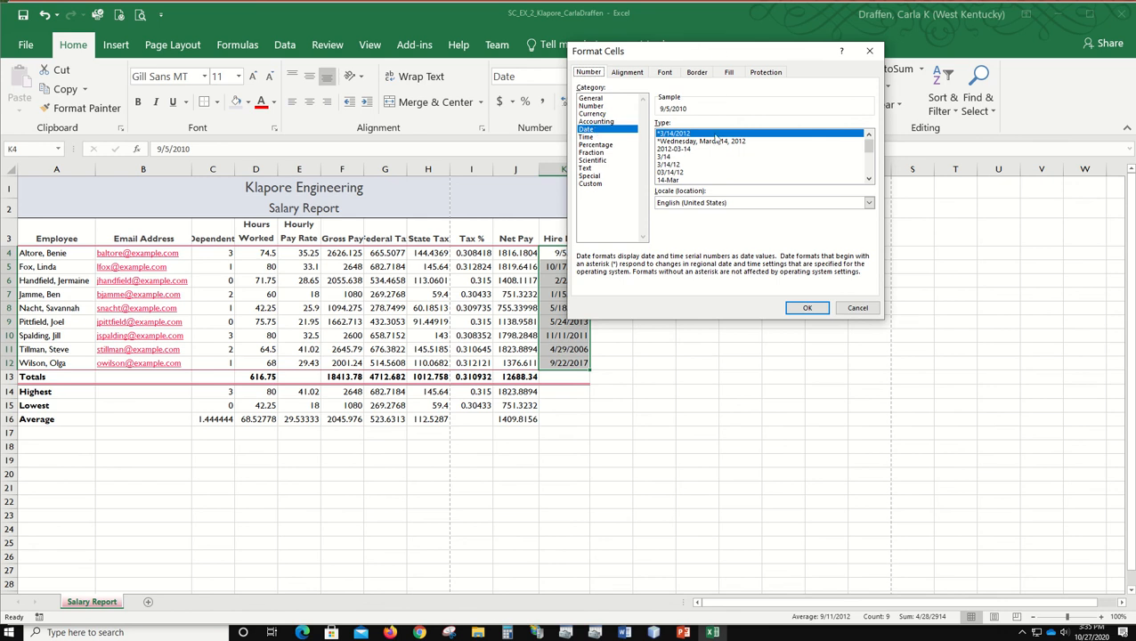
pyautogui.click(665, 164)
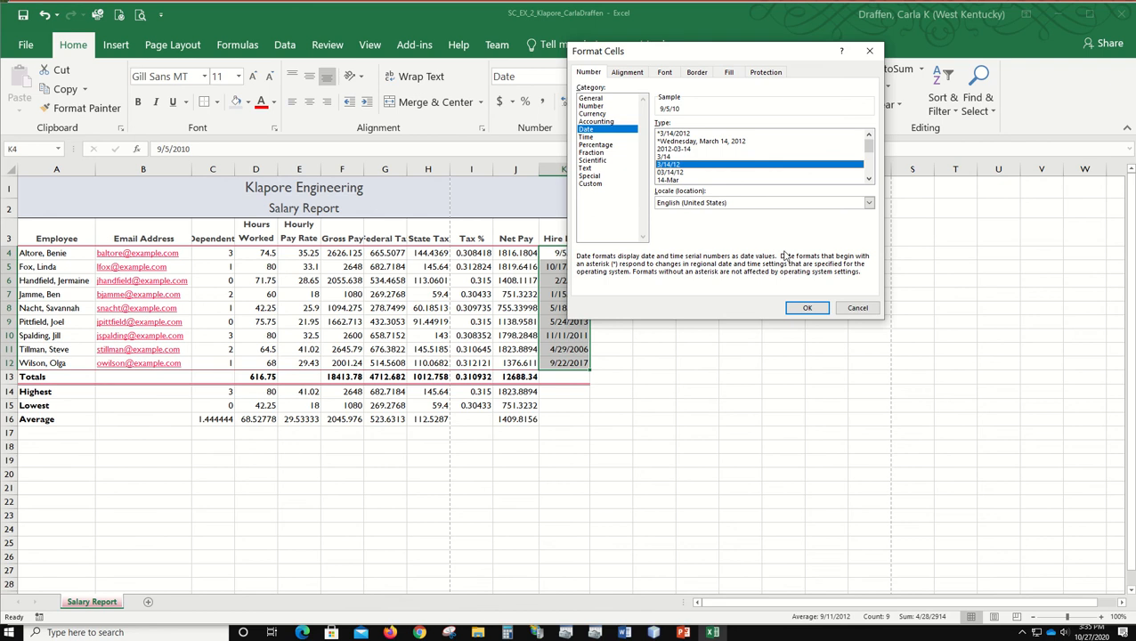
pyautogui.click(807, 307)
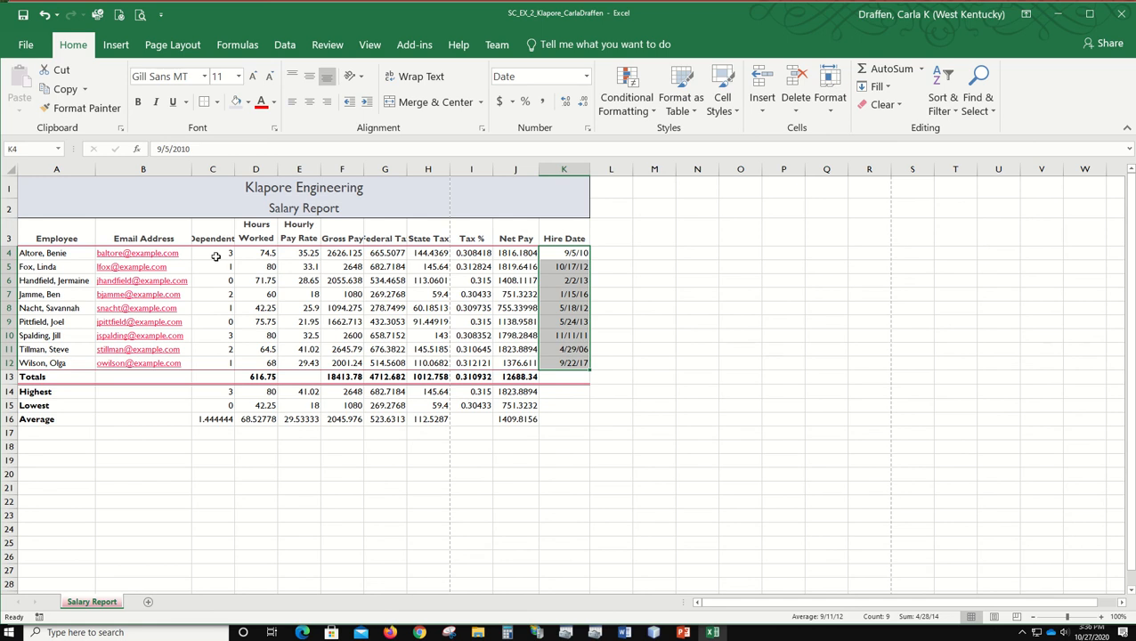
# Step: Center the dependents values in C4:C16 horizontally
pyautogui.click(220, 253)
pyautogui.moveTo(219, 264); pyautogui.dragTo(219, 420)
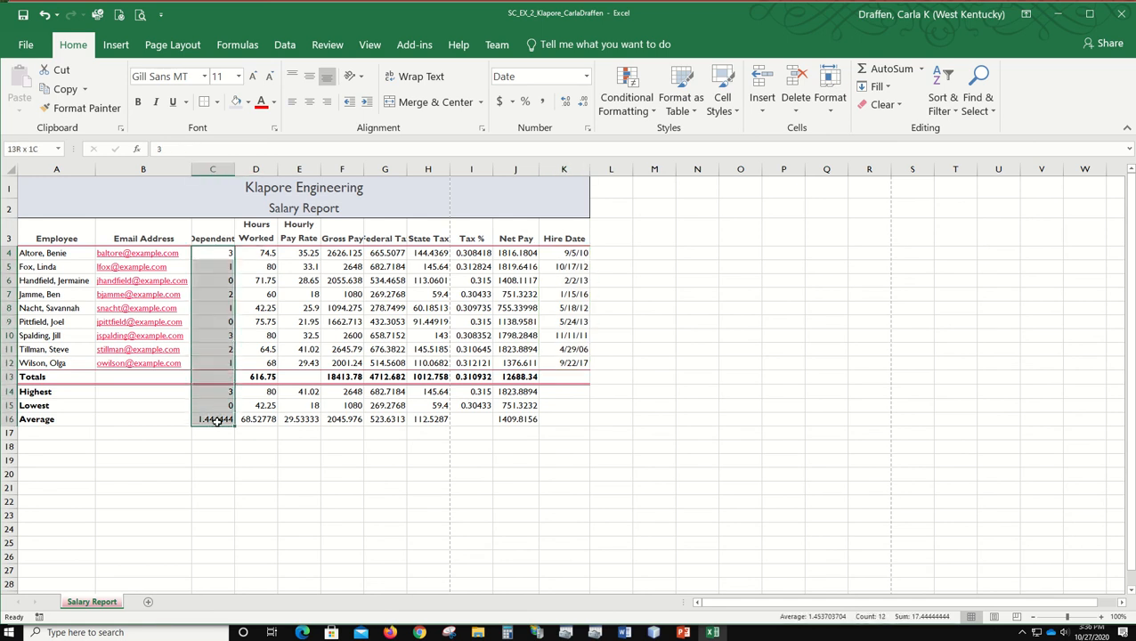
pyautogui.click(309, 101)
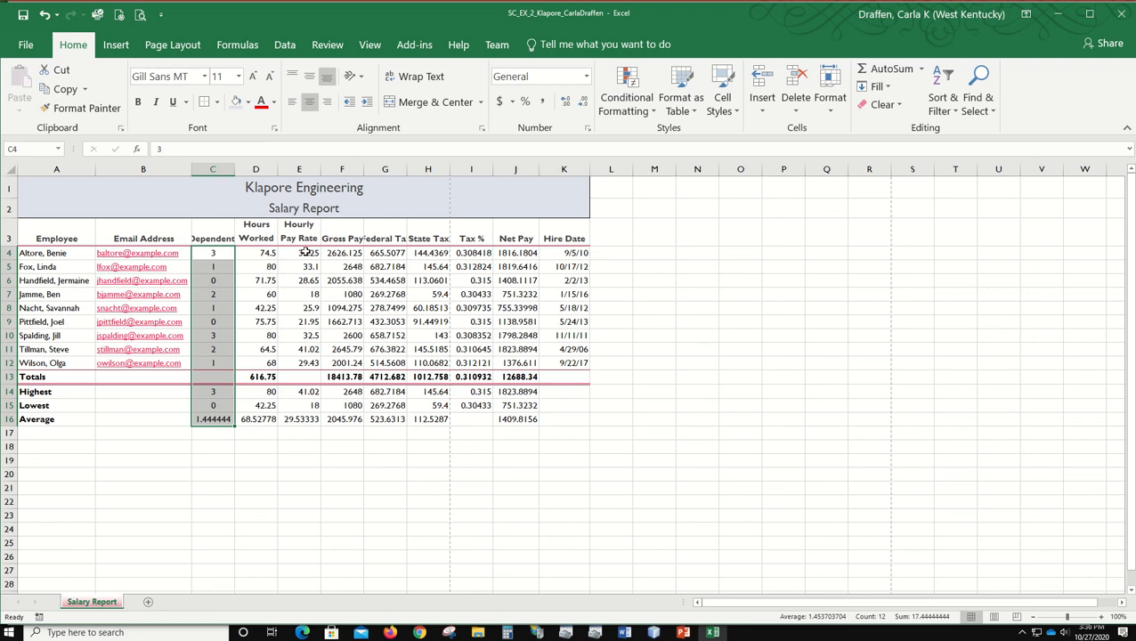
# Step: Apply the Accounting number format to E4:H4, J4, F13:H13 and J13, and autofit the width of column J
pyautogui.moveTo(307, 255); pyautogui.dragTo(424, 253)
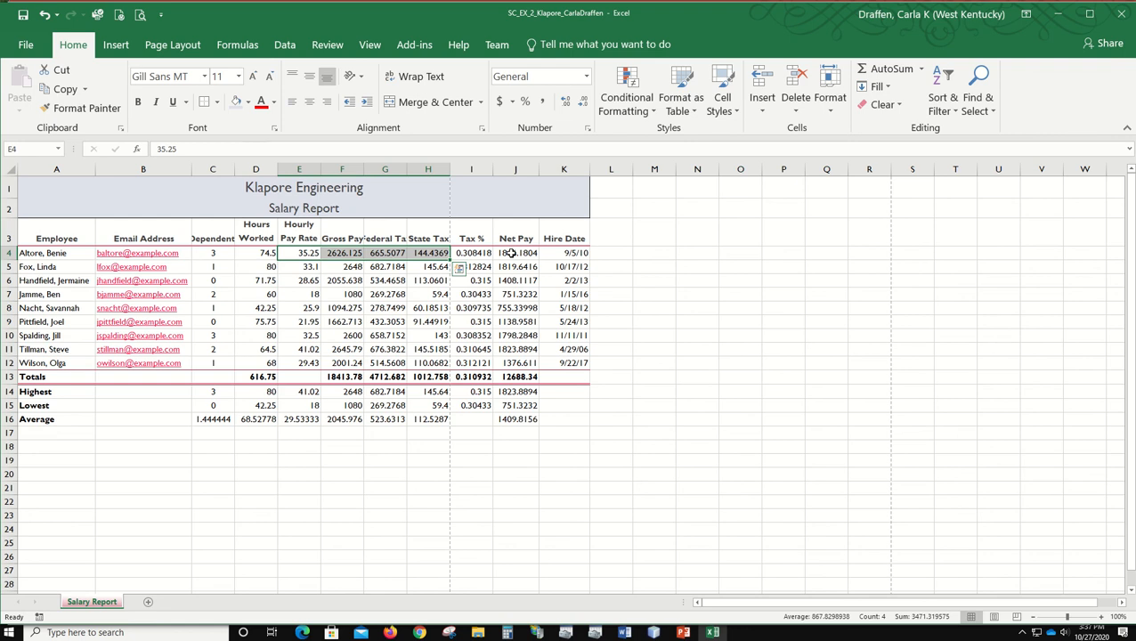
pyautogui.keyDown('ctrl'); pyautogui.click(513, 253); pyautogui.keyUp('ctrl')
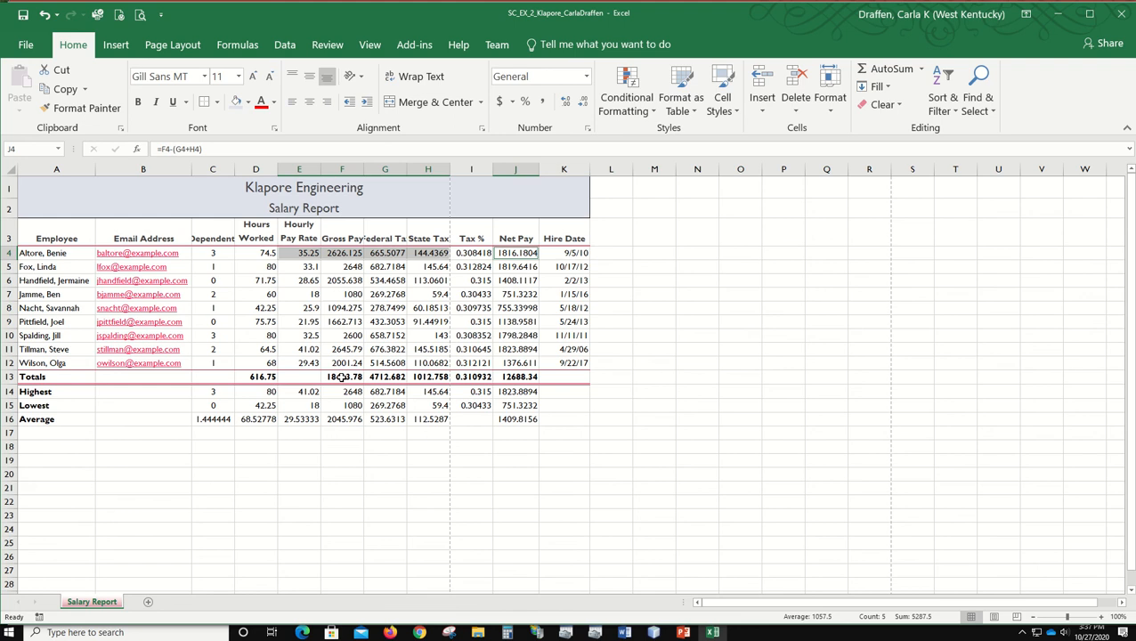
pyautogui.moveTo(342, 377); pyautogui.dragTo(418, 378)
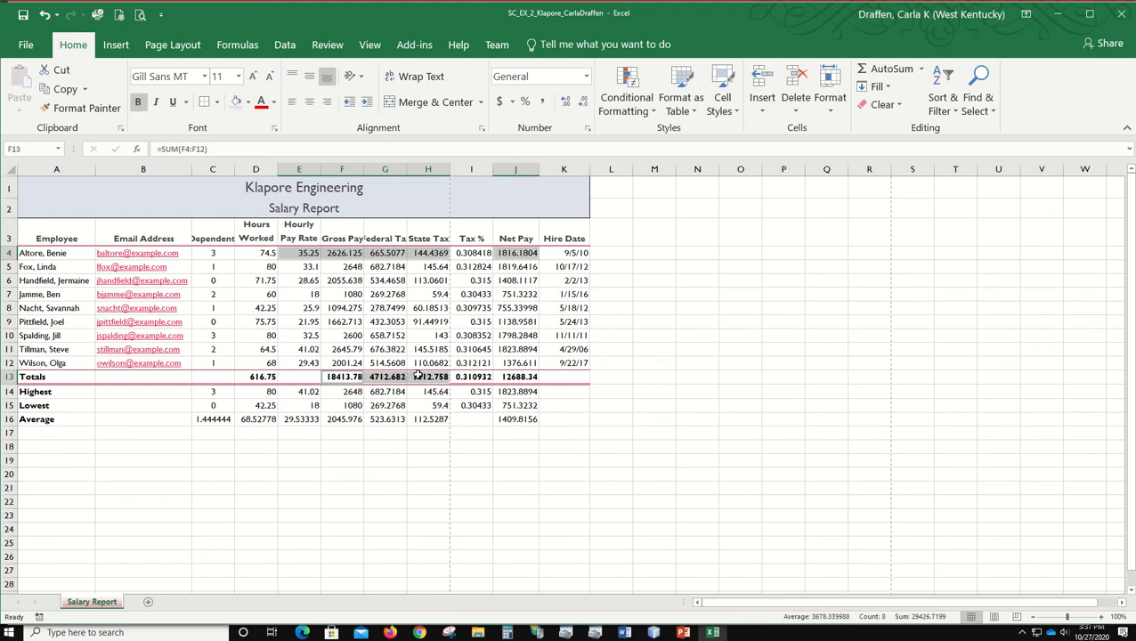
pyautogui.keyDown('ctrl'); pyautogui.click(520, 377); pyautogui.keyUp('ctrl')
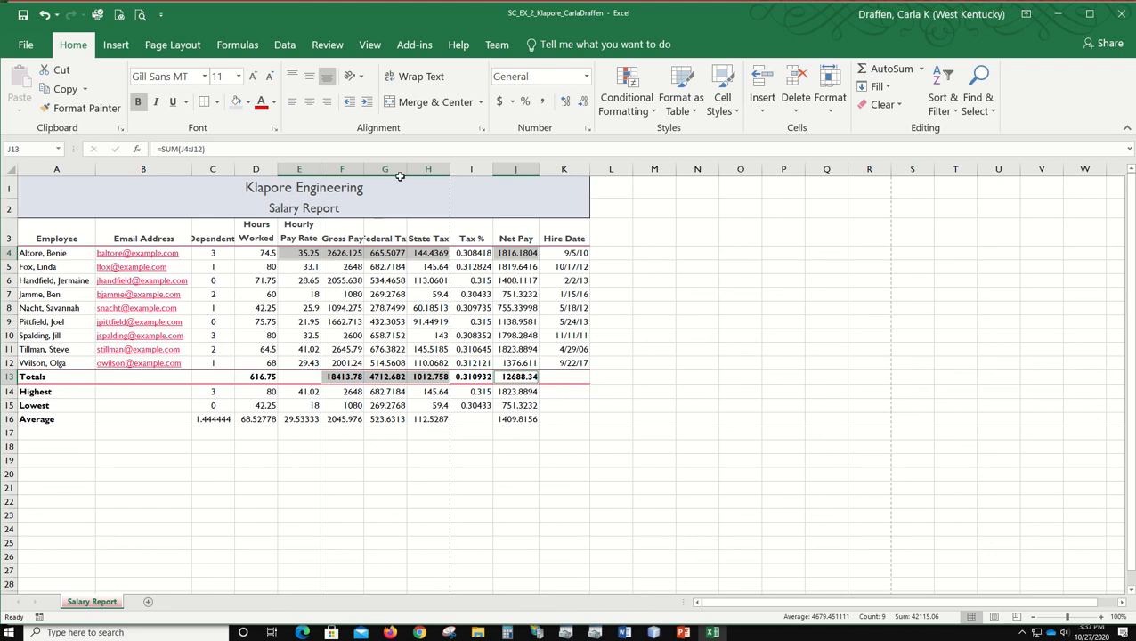
pyautogui.click(498, 103)
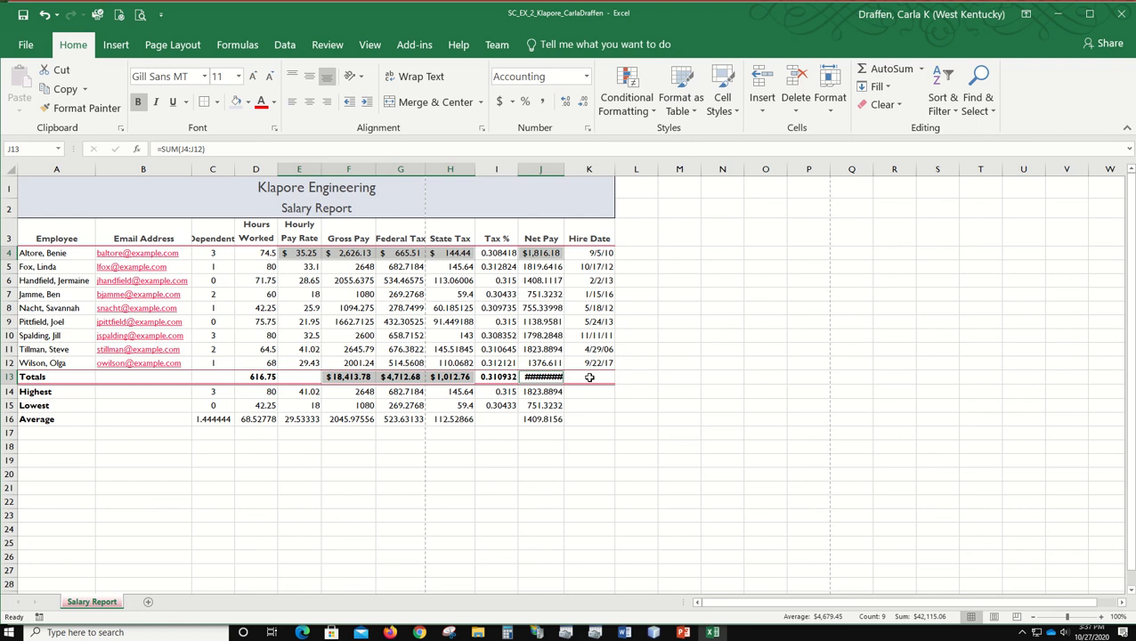
pyautogui.doubleClick(564, 164)
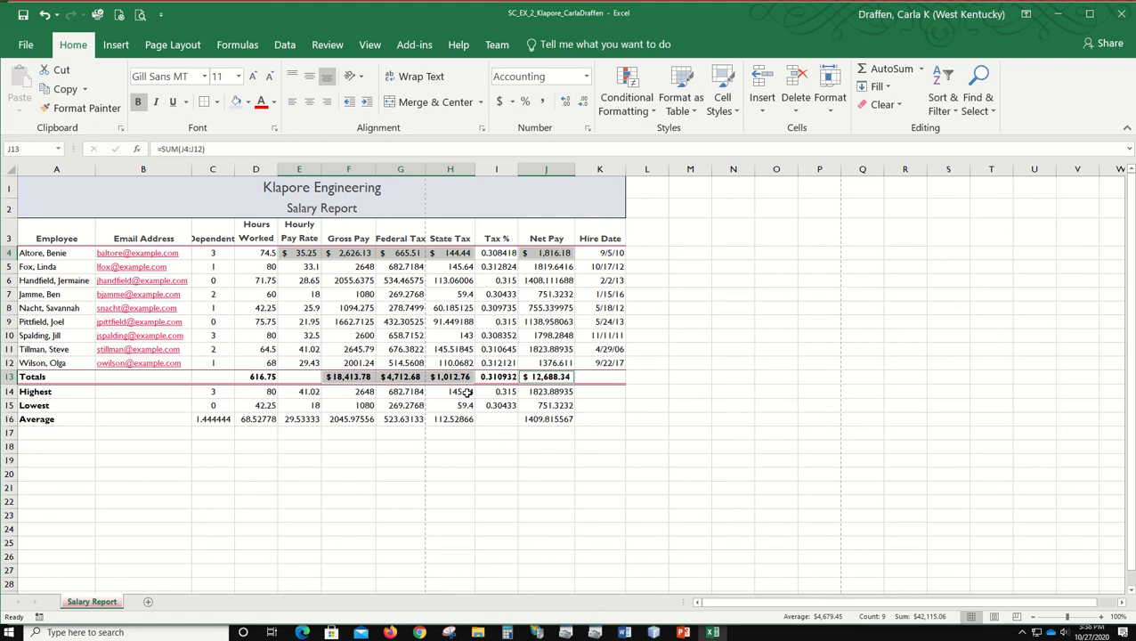
# Step: Apply the comma style to the pay and tax amounts in E5:H12 and the net pay values in J5:J12
pyautogui.click(304, 267)
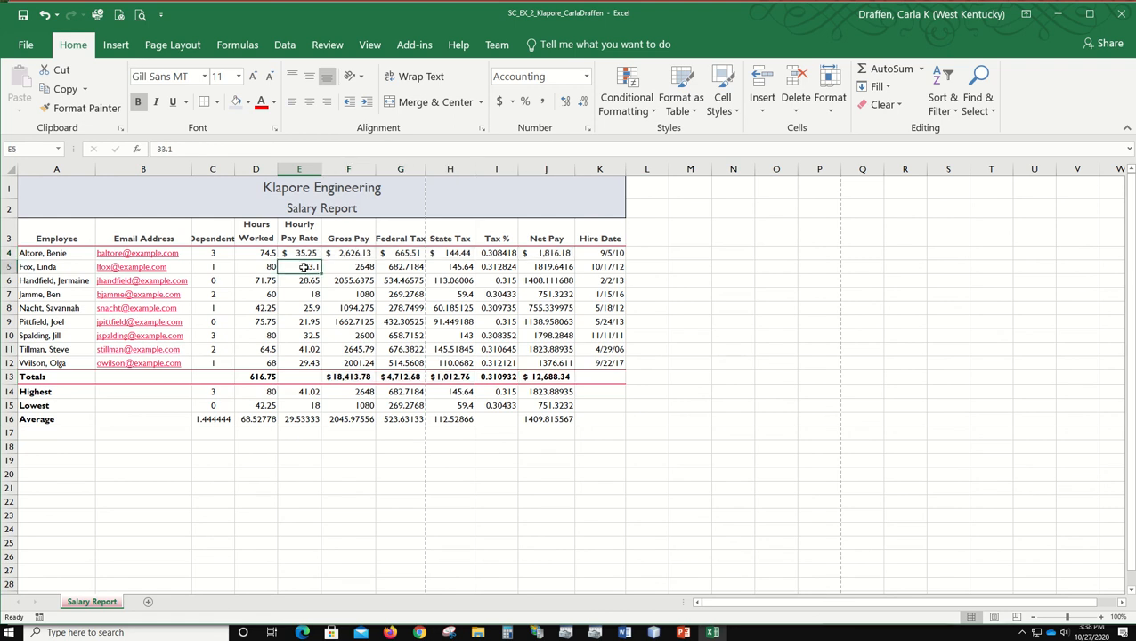
pyautogui.moveTo(304, 267); pyautogui.dragTo(437, 359)
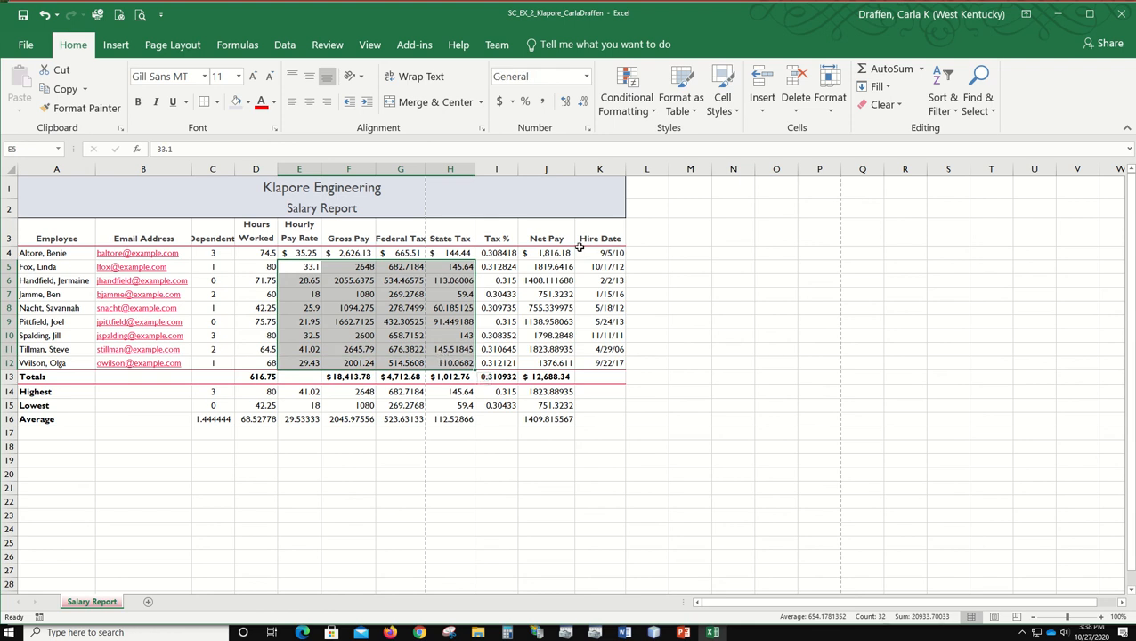
pyautogui.keyDown('ctrl'); pyautogui.click(549, 267); pyautogui.keyUp('ctrl')
pyautogui.moveTo(549, 267); pyautogui.dragTo(552, 362)
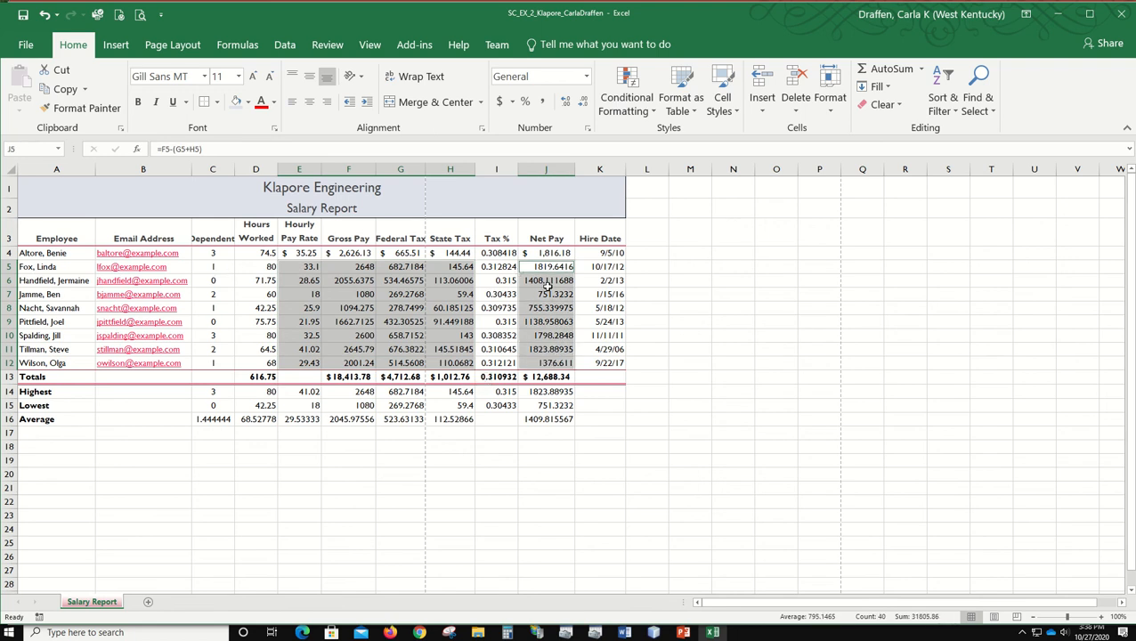
pyautogui.click(544, 102)
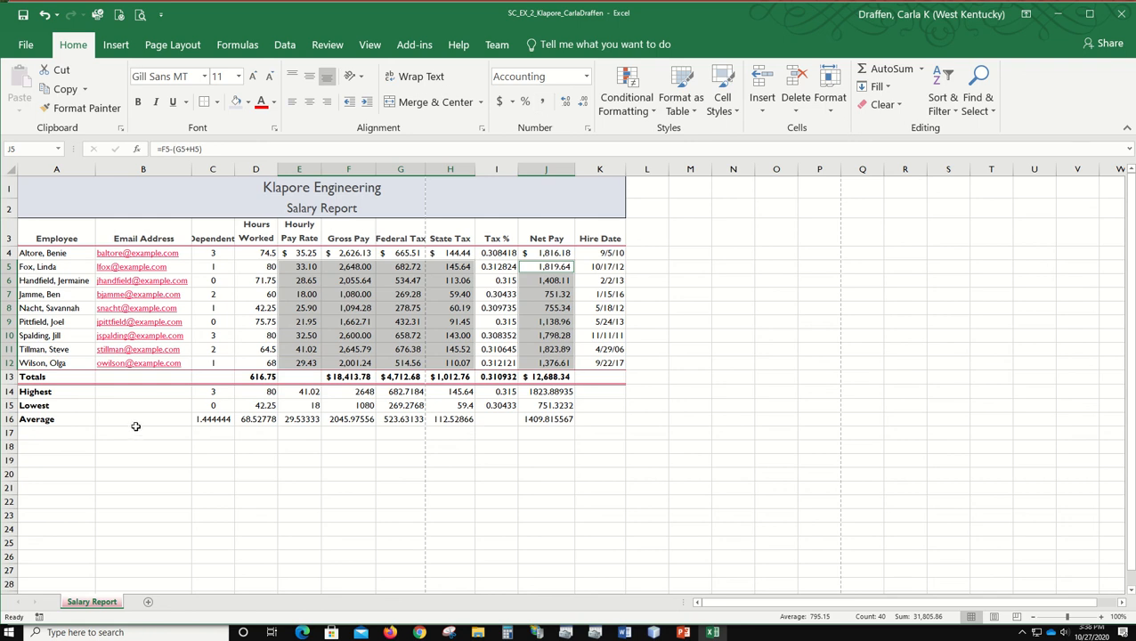
# Step: Apply the comma style to the Hours Worked column in D4:D16
pyautogui.moveTo(252, 252); pyautogui.dragTo(259, 412)
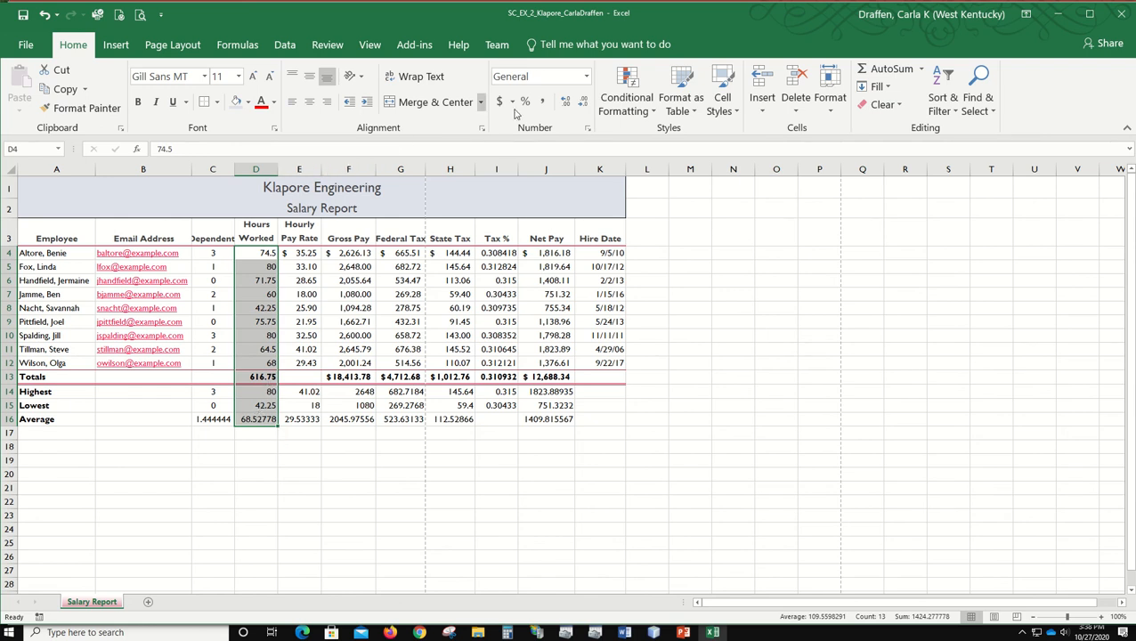
pyautogui.click(548, 105)
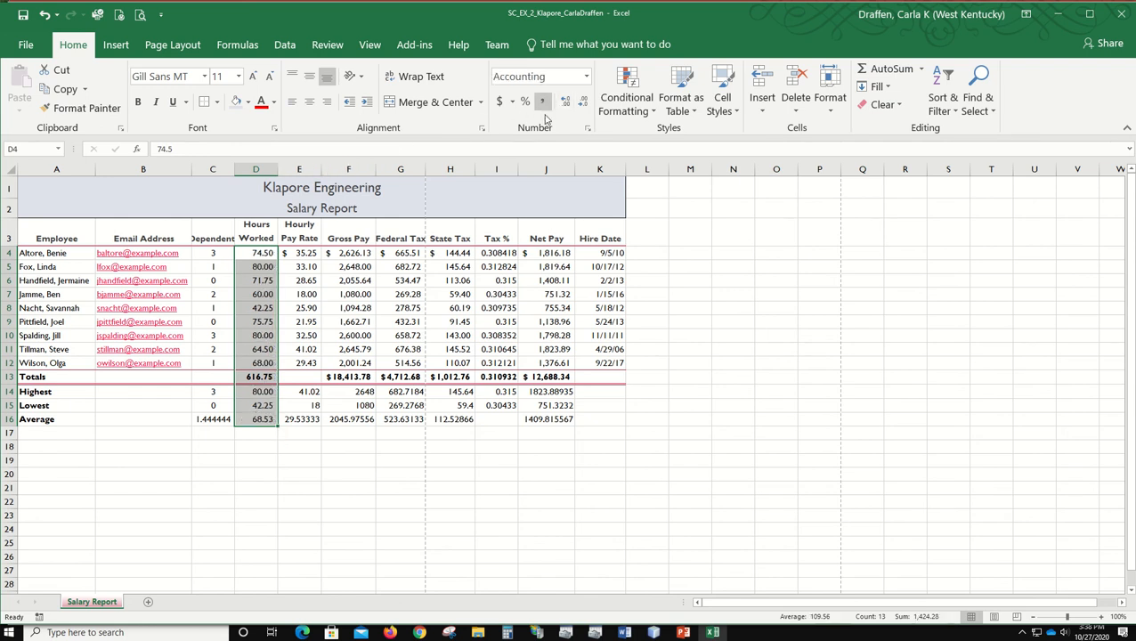
pyautogui.click(437, 445)
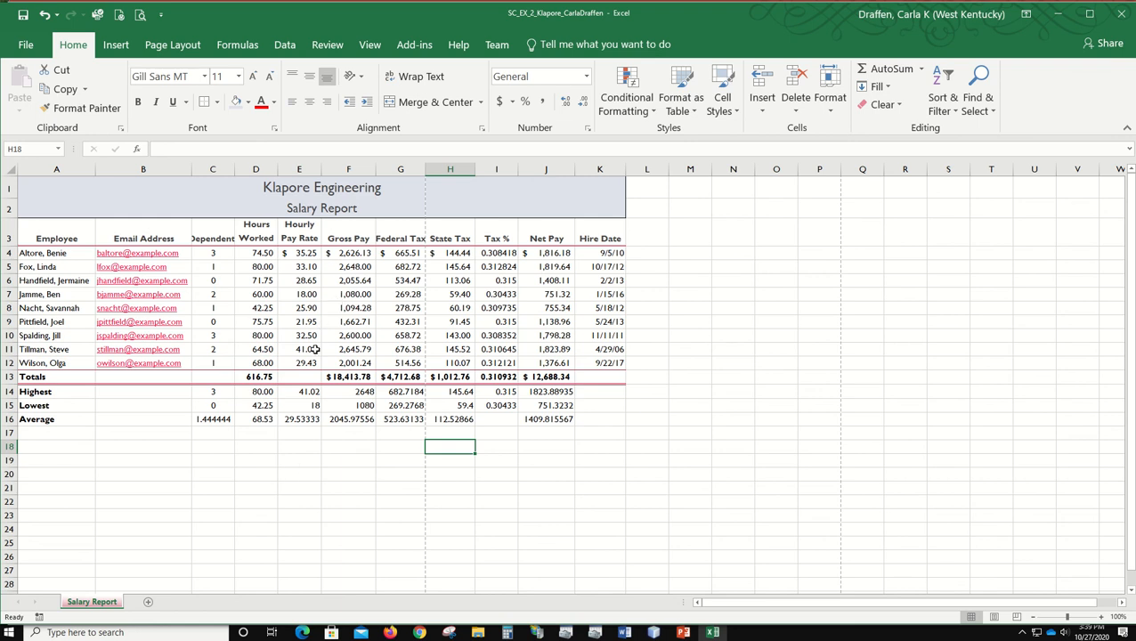
# Step: Format E14:H16 and J14:J16 as Currency with two decimals, the $ symbol and black parenthesized negatives, ($1,234.10)
pyautogui.moveTo(307, 391); pyautogui.dragTo(454, 407)
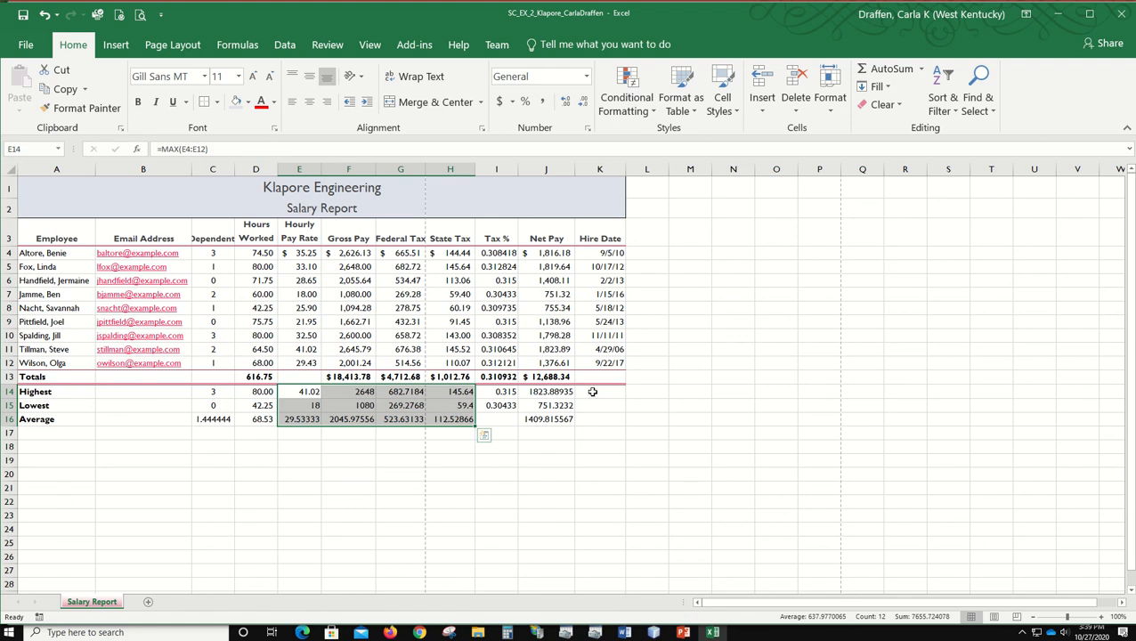
pyautogui.click(483, 434)
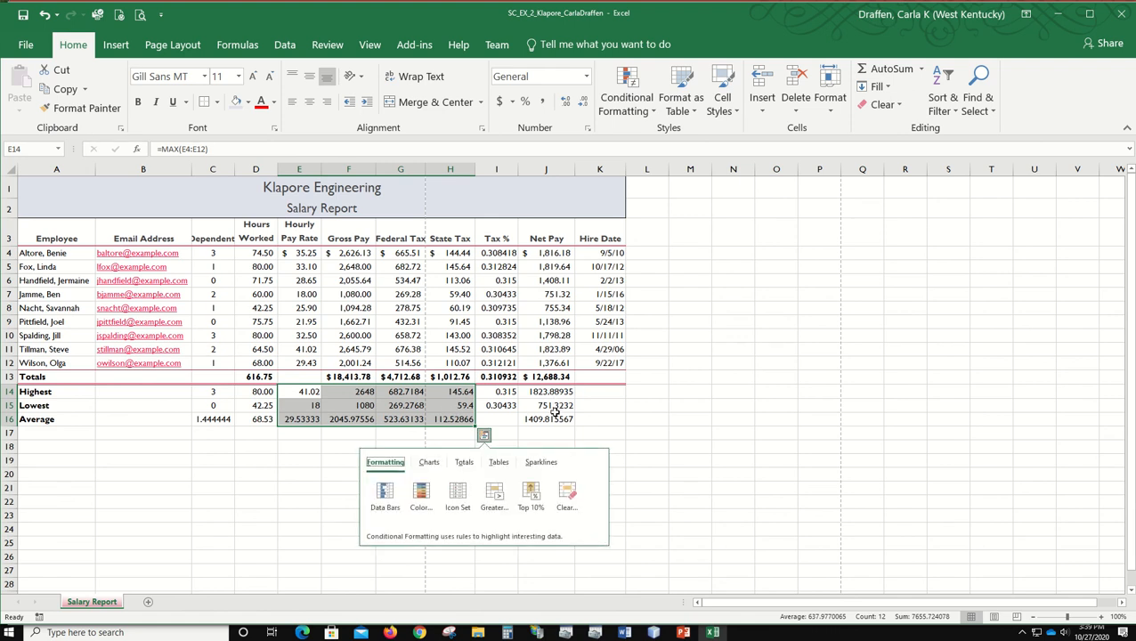
pyautogui.moveTo(552, 392); pyautogui.dragTo(551, 418)
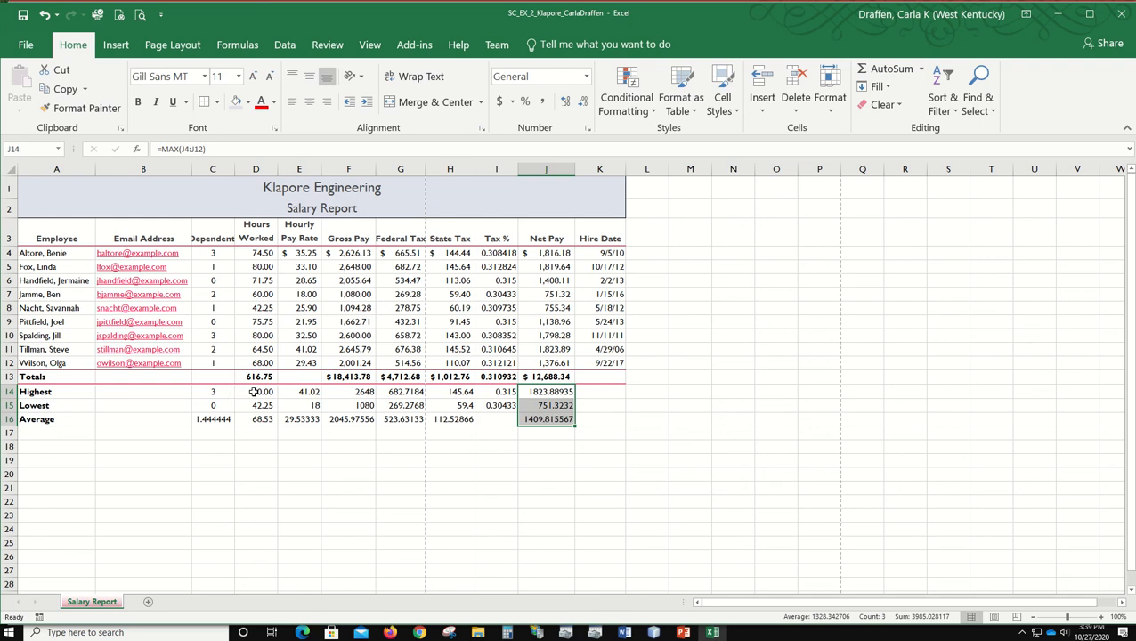
pyautogui.moveTo(289, 393); pyautogui.dragTo(440, 417)
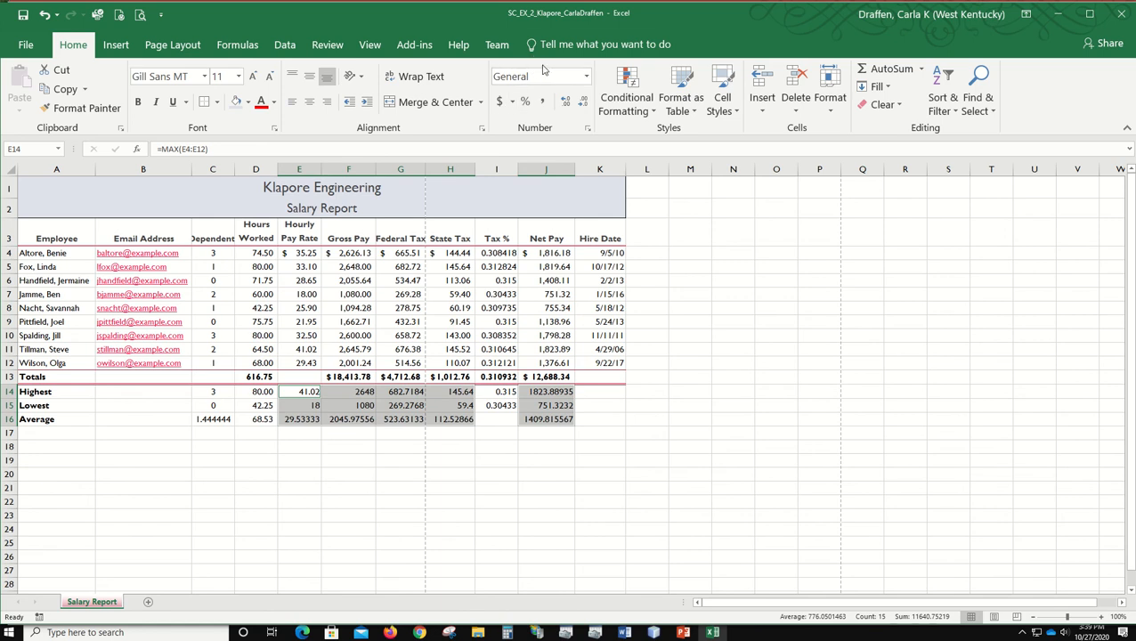
pyautogui.click(587, 129)
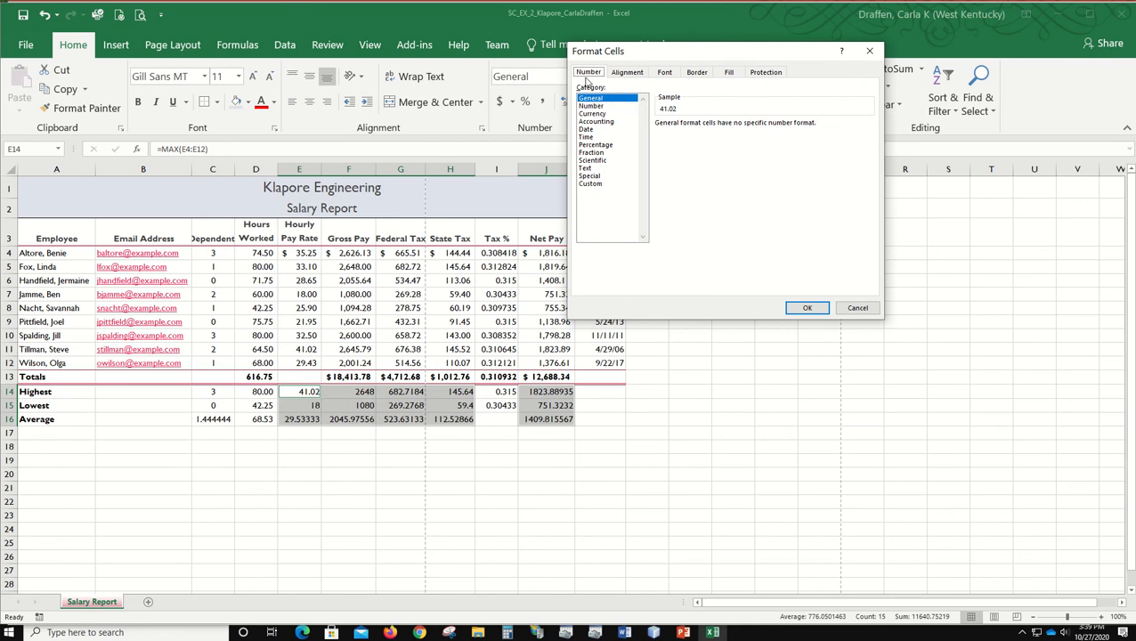
pyautogui.click(593, 114)
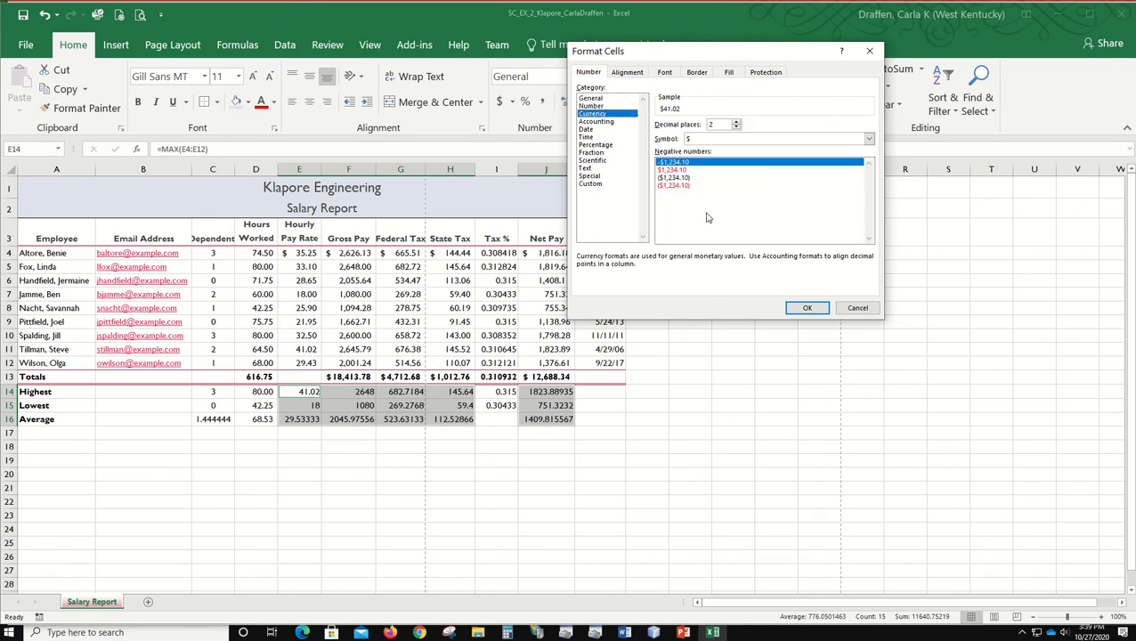
pyautogui.click(670, 180)
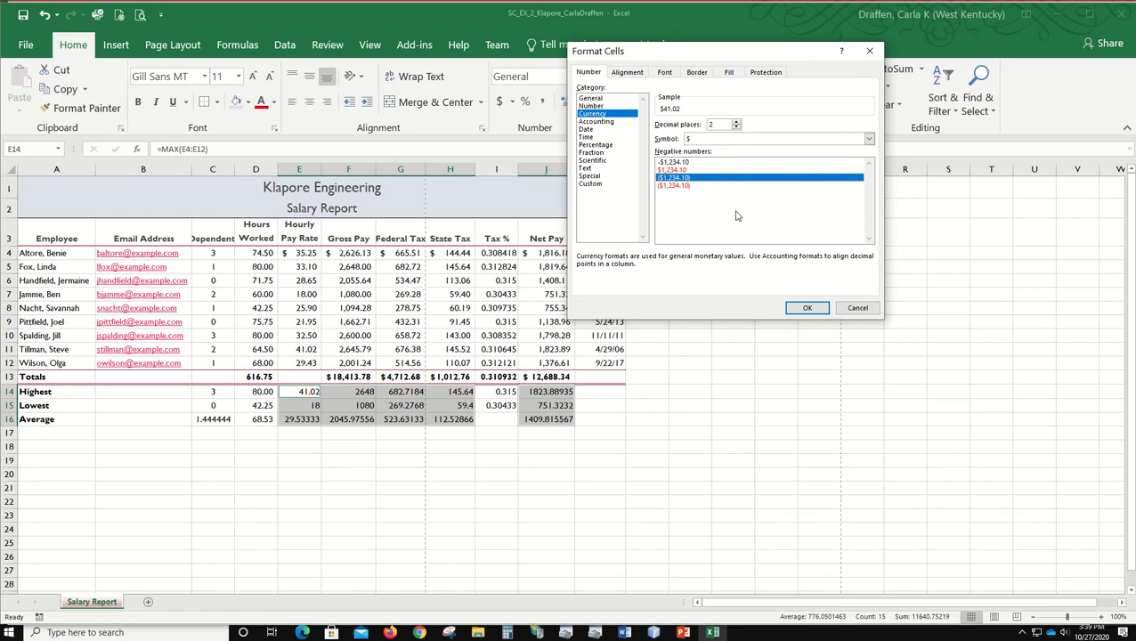
pyautogui.click(802, 307)
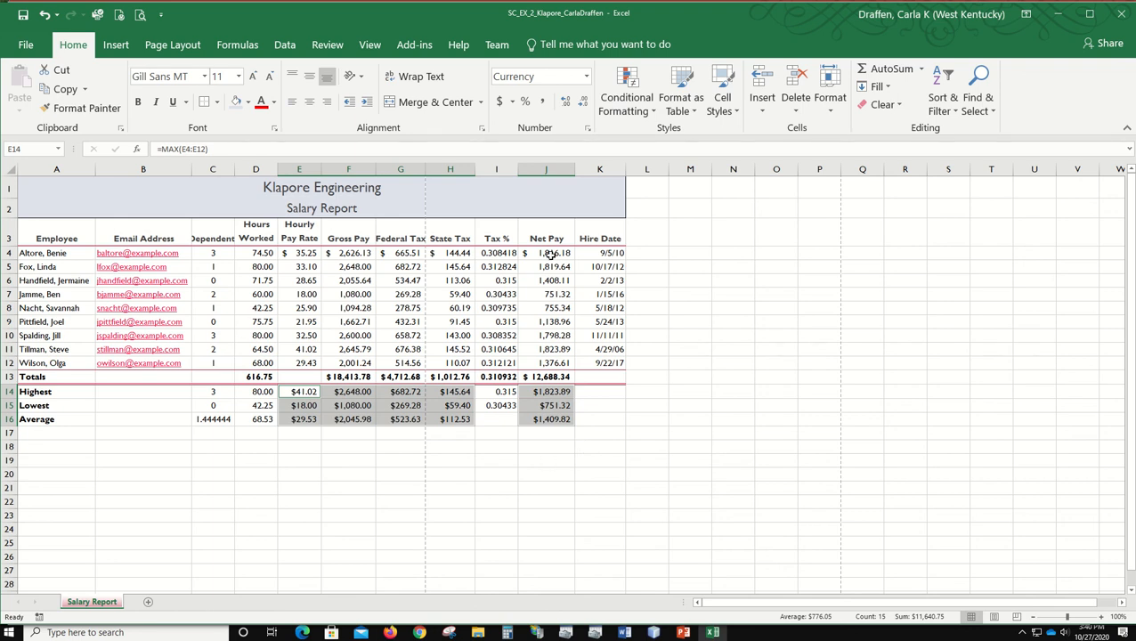
# Step: Format the Tax % values in I4:I15 as percentages with two decimal places
pyautogui.moveTo(495, 253); pyautogui.dragTo(504, 405)
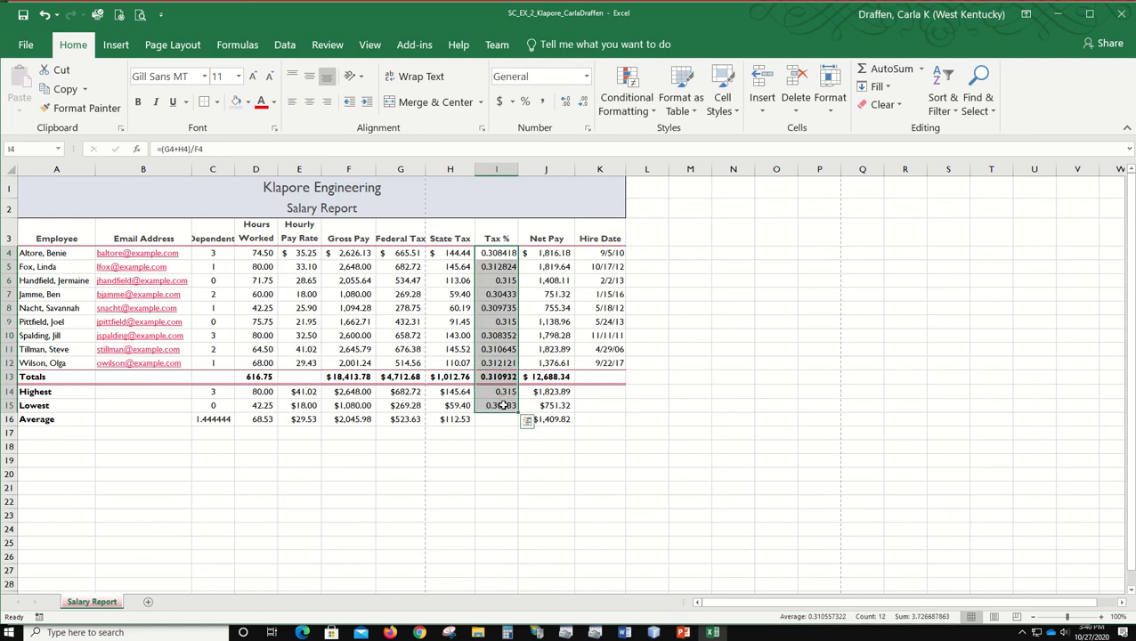
pyautogui.click(526, 103)
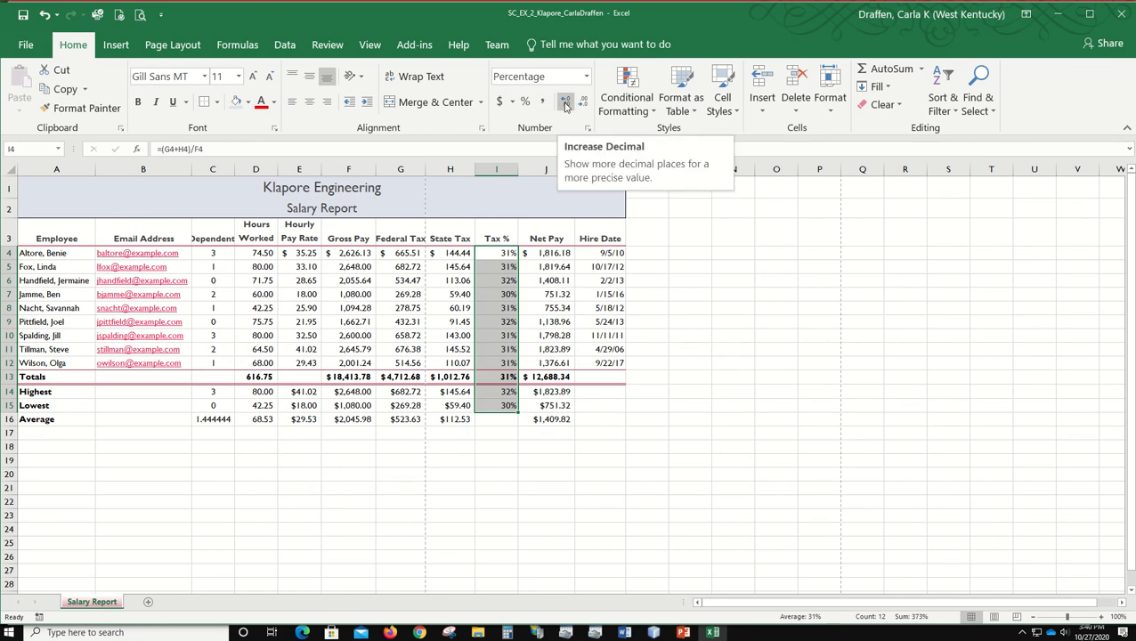
pyautogui.click(567, 105)
pyautogui.click(566, 105)
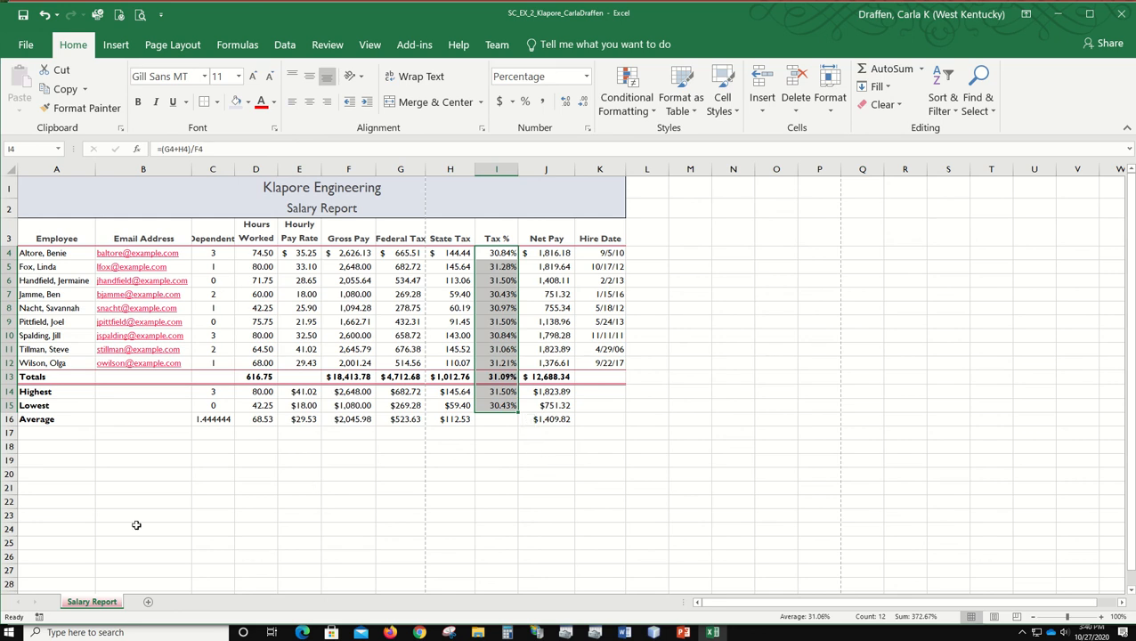
pyautogui.click(103, 448)
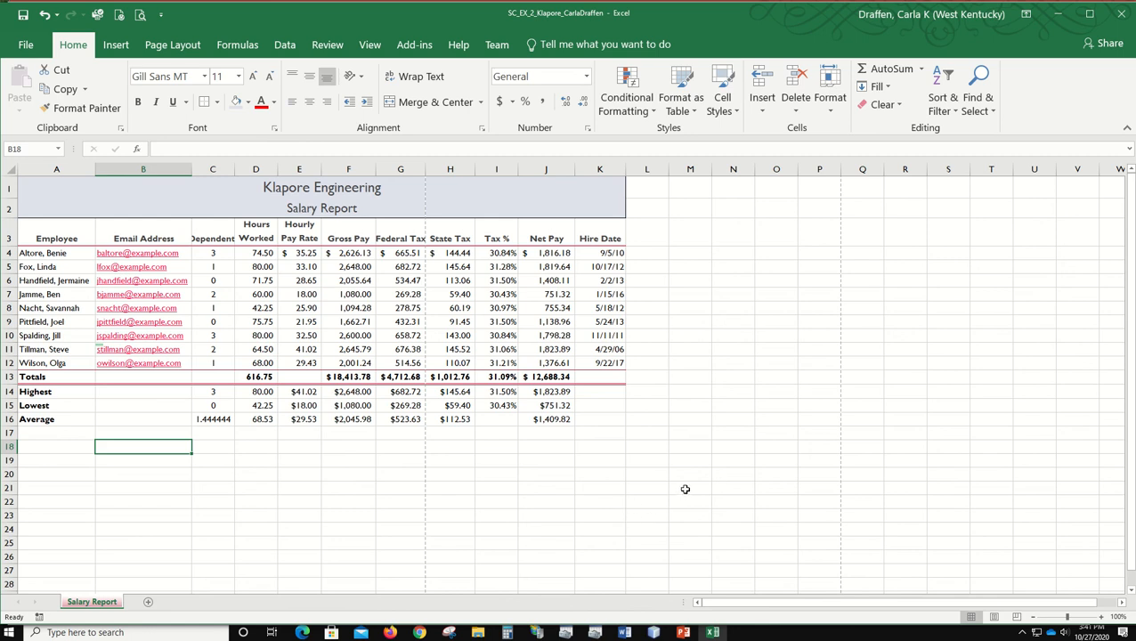
pyautogui.moveTo(440, 3)
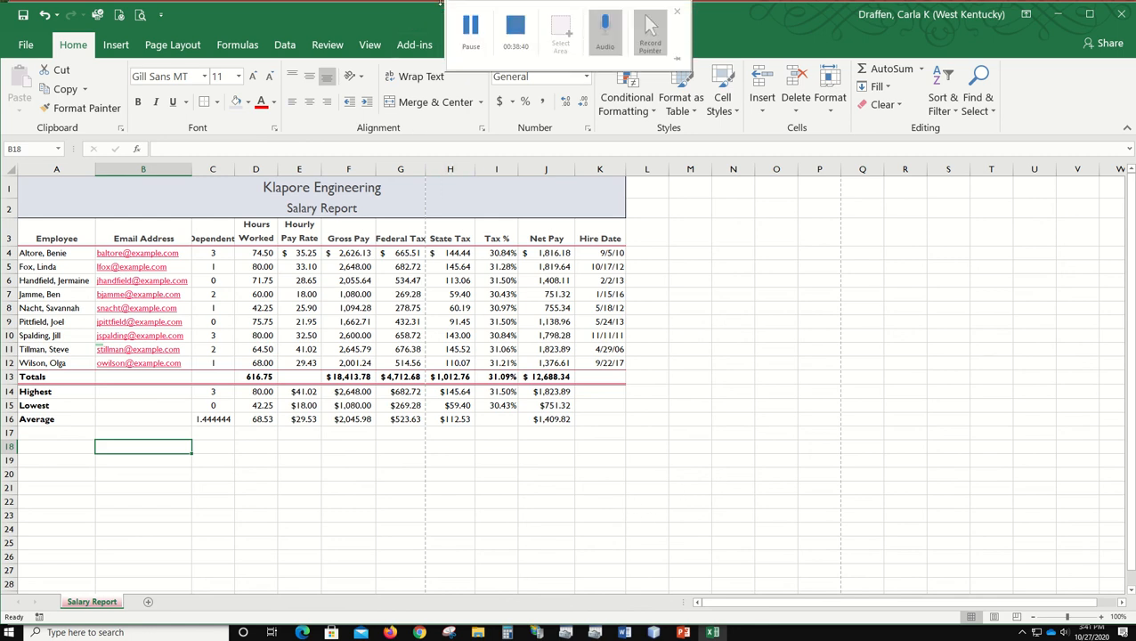
pyautogui.moveTo(683, 632)
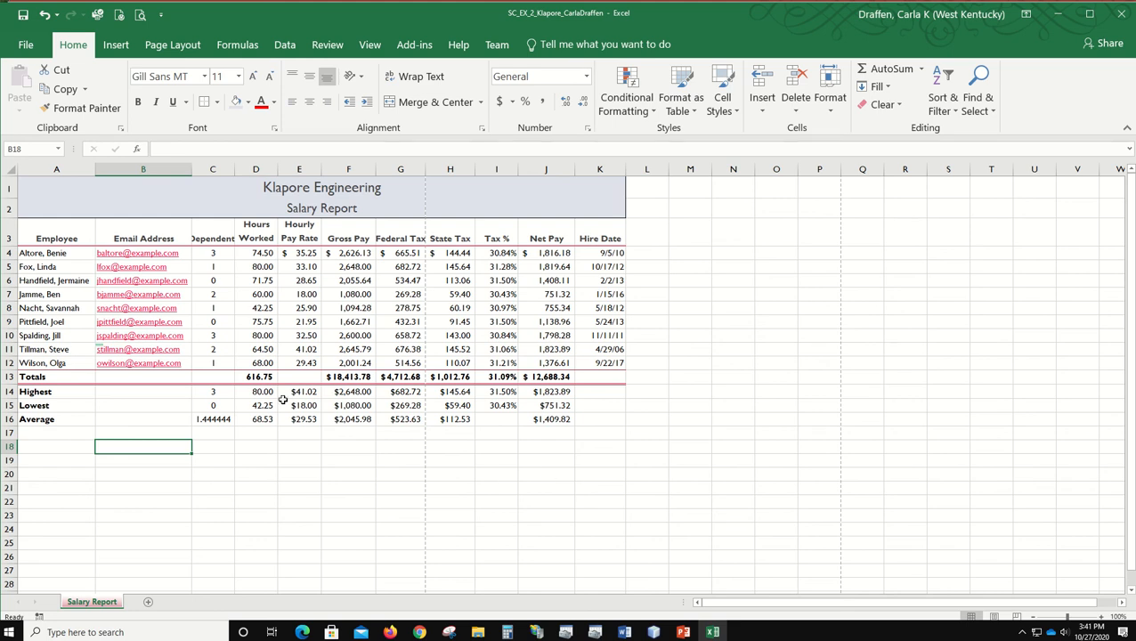
# Step: Create a conditional formatting rule on the Hours Worked values in D4:D12 for cell values greater than 70
pyautogui.moveTo(257, 254); pyautogui.dragTo(263, 365)
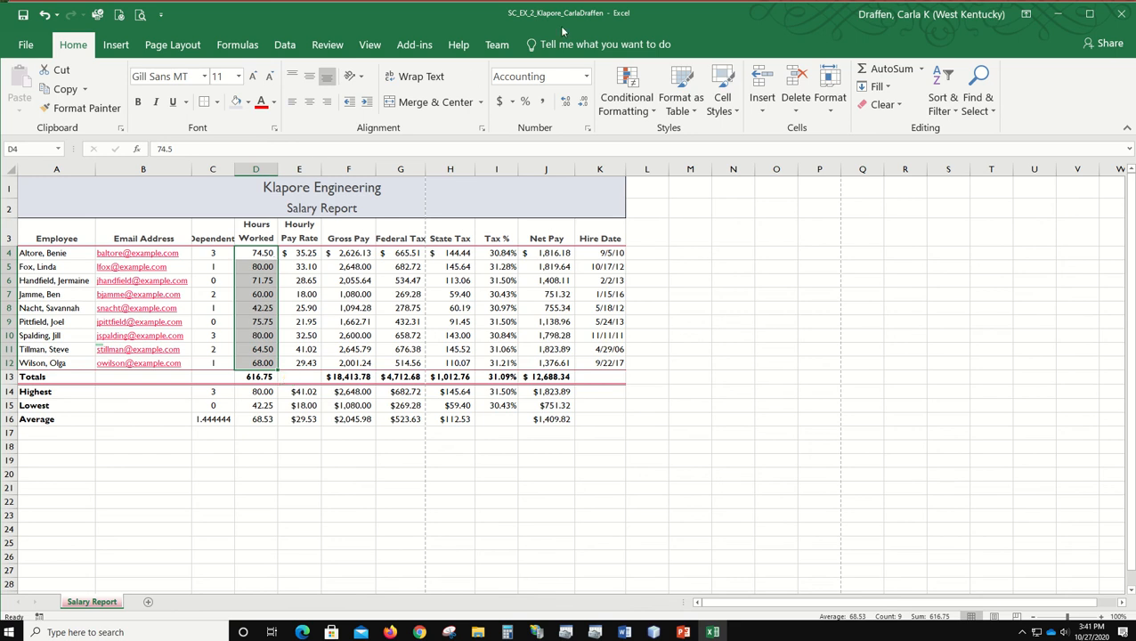
pyautogui.click(627, 84)
pyautogui.moveTo(669, 144)
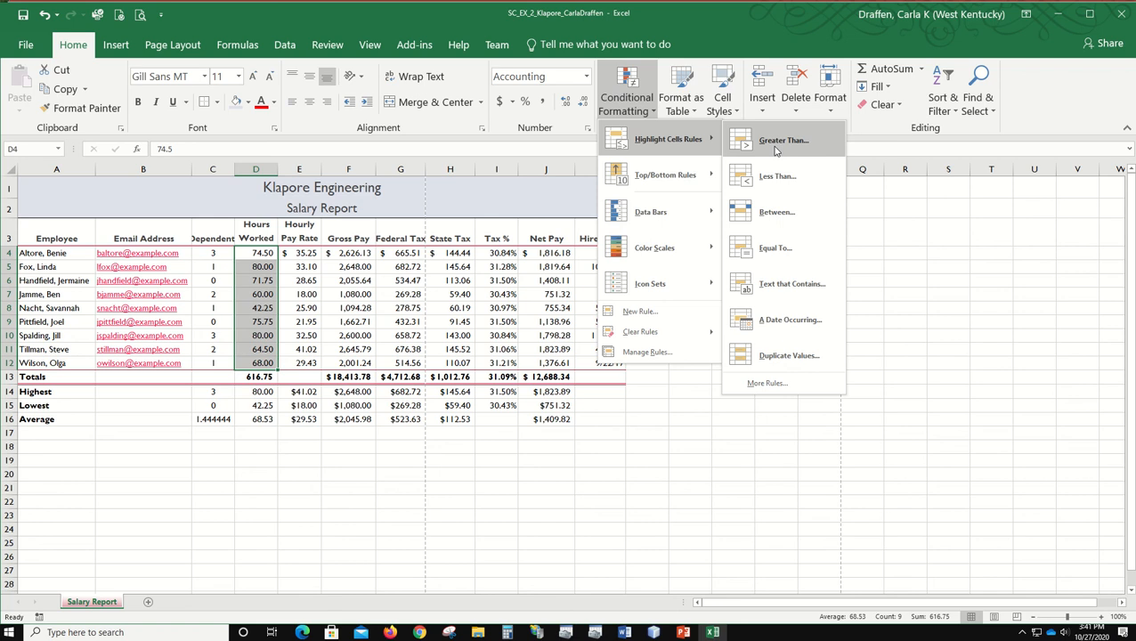
pyautogui.moveTo(651, 218)
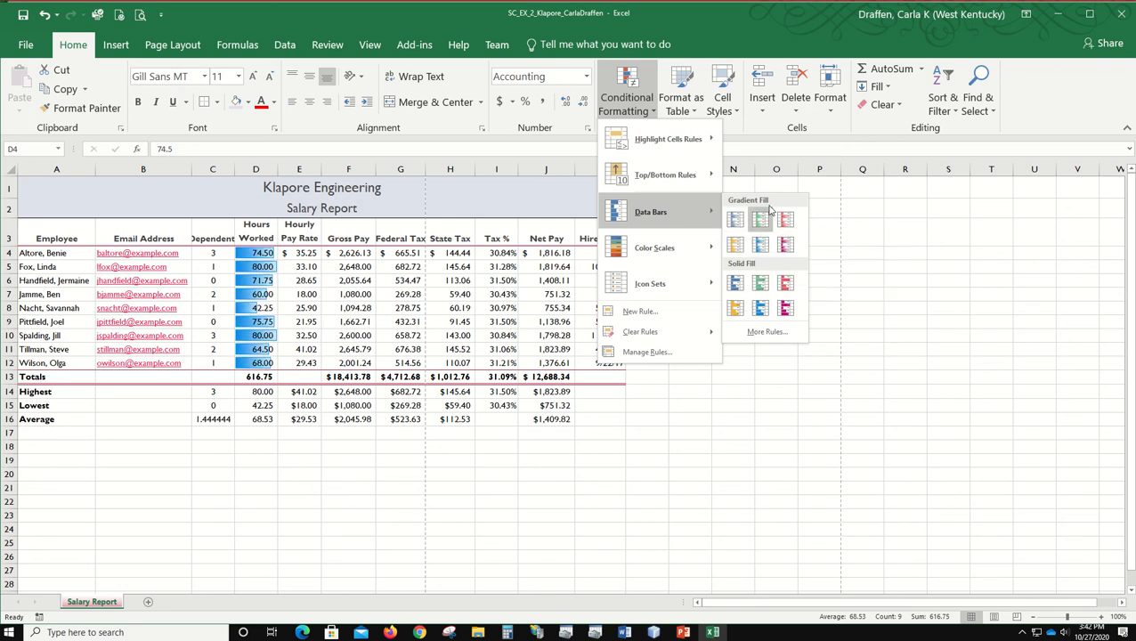
pyautogui.click(638, 311)
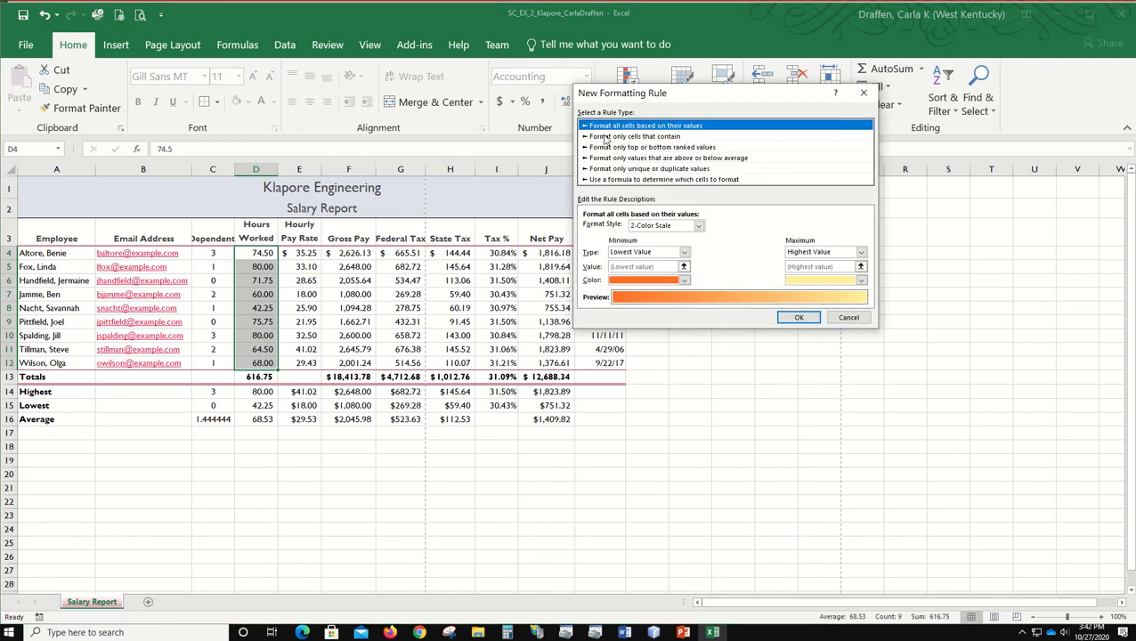
pyautogui.click(673, 137)
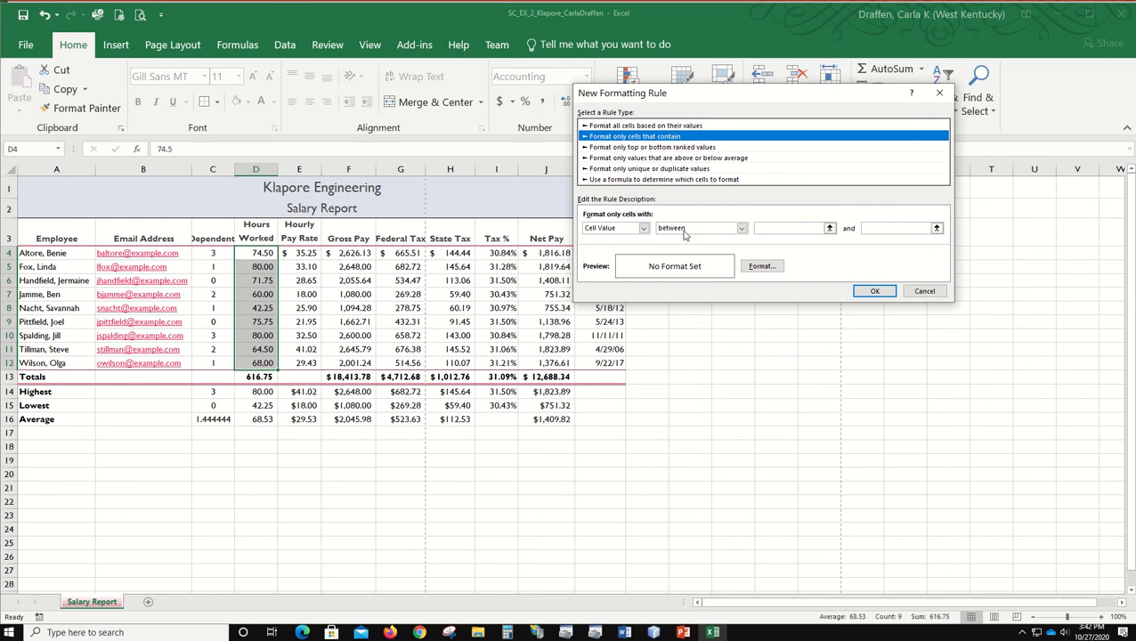
pyautogui.click(740, 228)
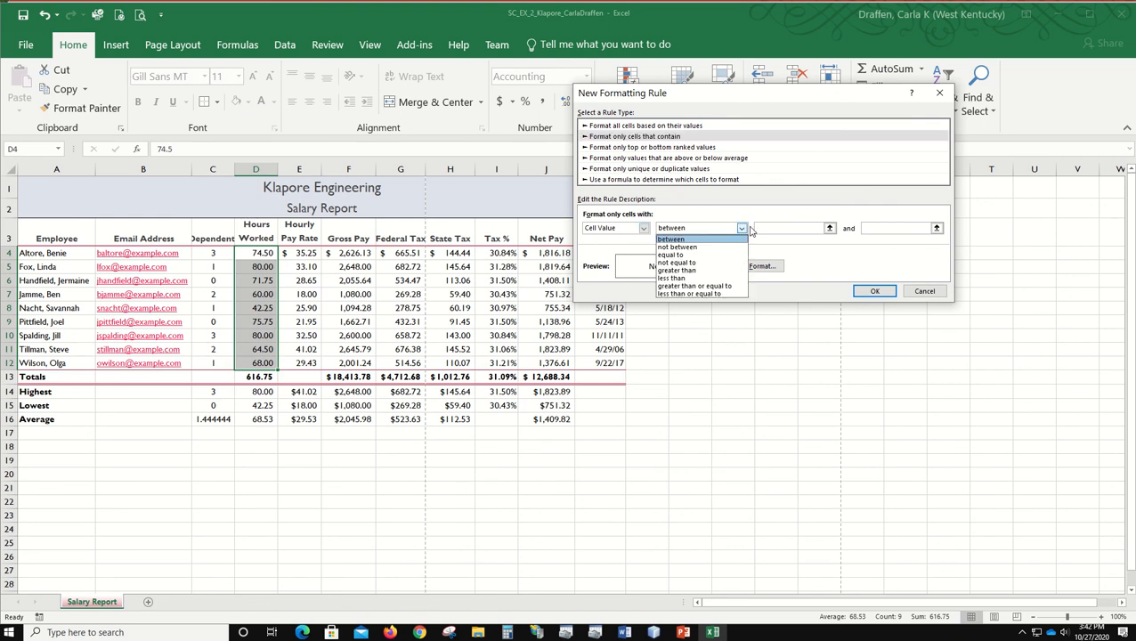
pyautogui.click(714, 270)
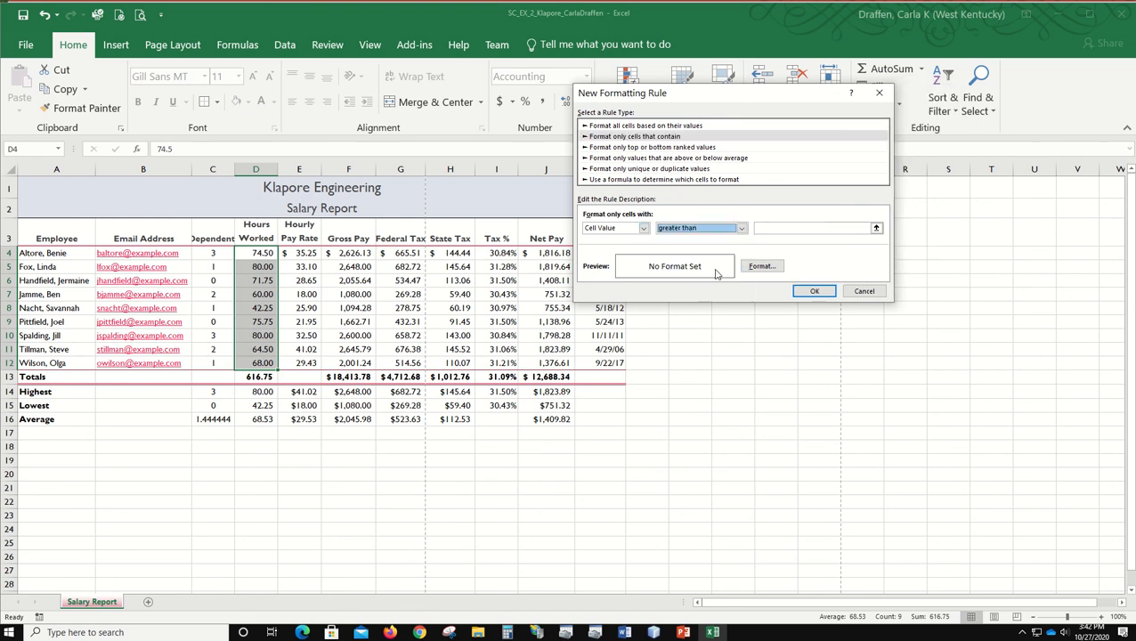
pyautogui.click(782, 228)
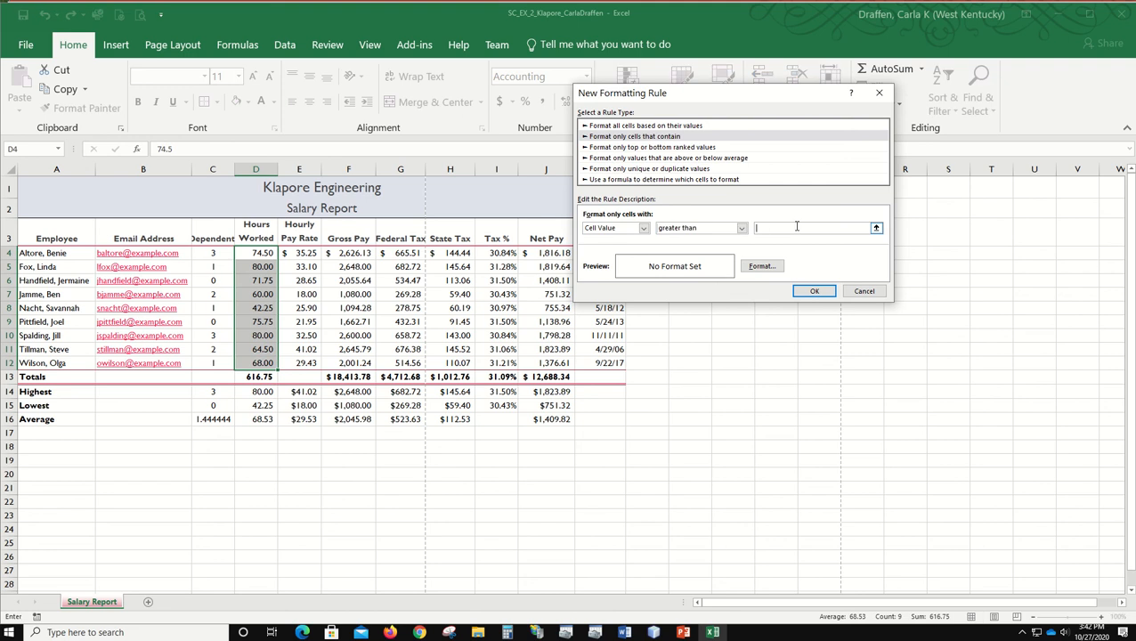
pyautogui.write('70')
# Step: Set the rule's font color to white
pyautogui.click(759, 267)
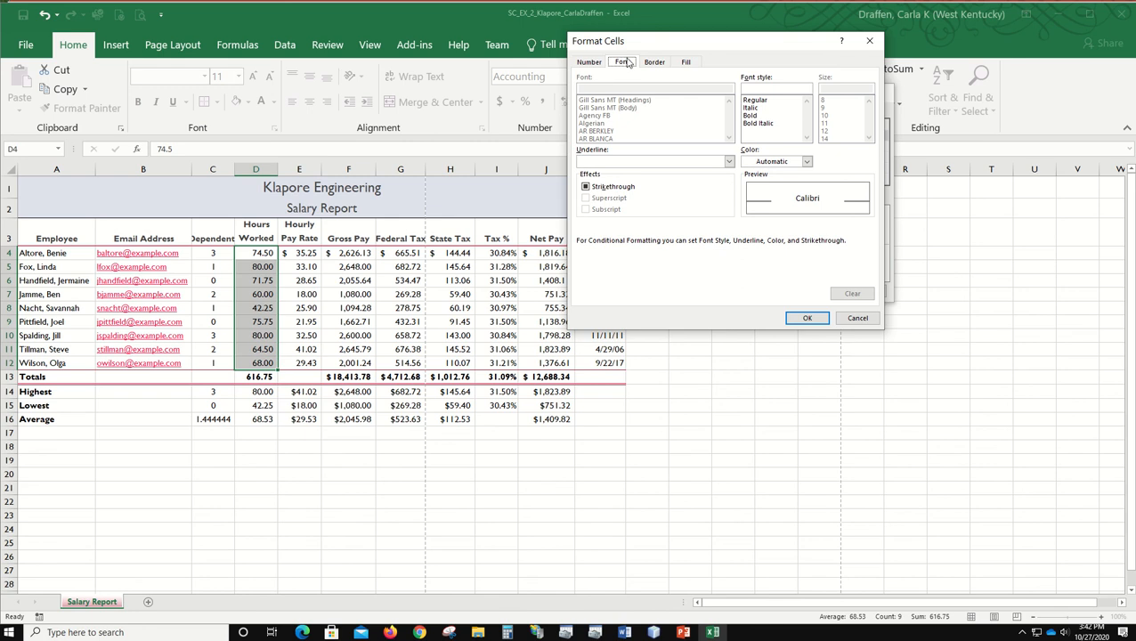
pyautogui.click(808, 162)
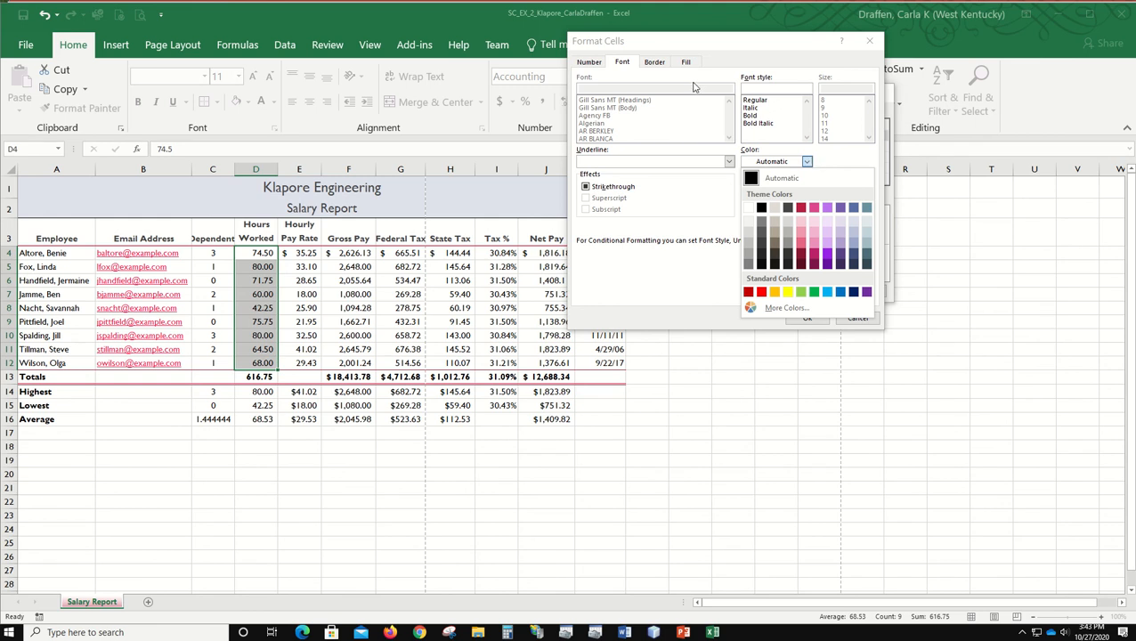
pyautogui.click(840, 208)
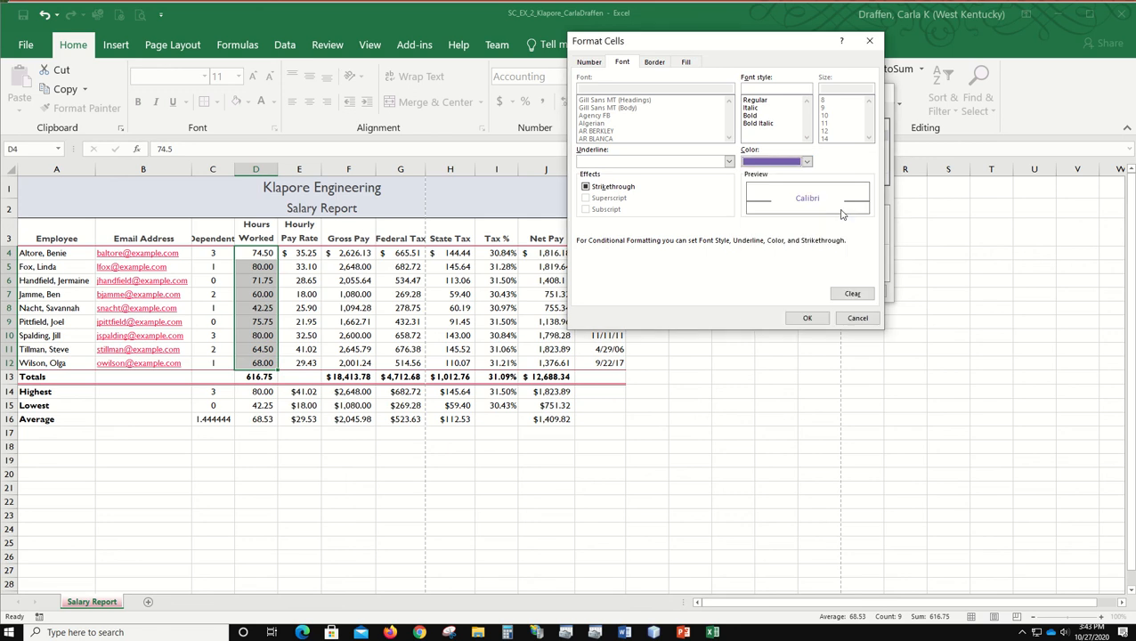
pyautogui.click(807, 162)
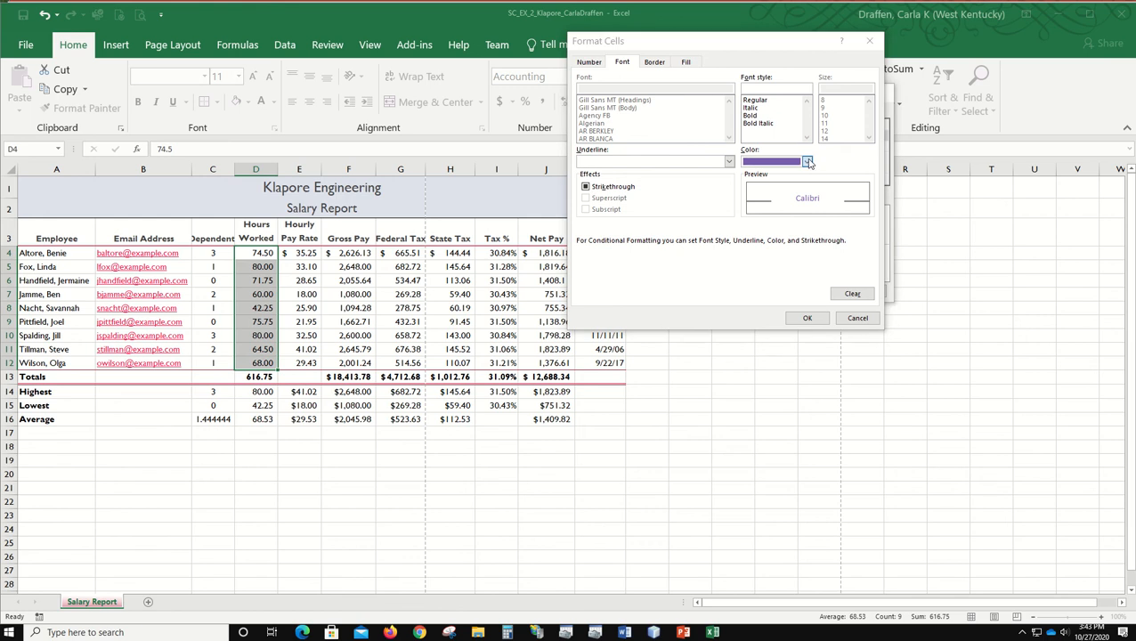
pyautogui.click(749, 207)
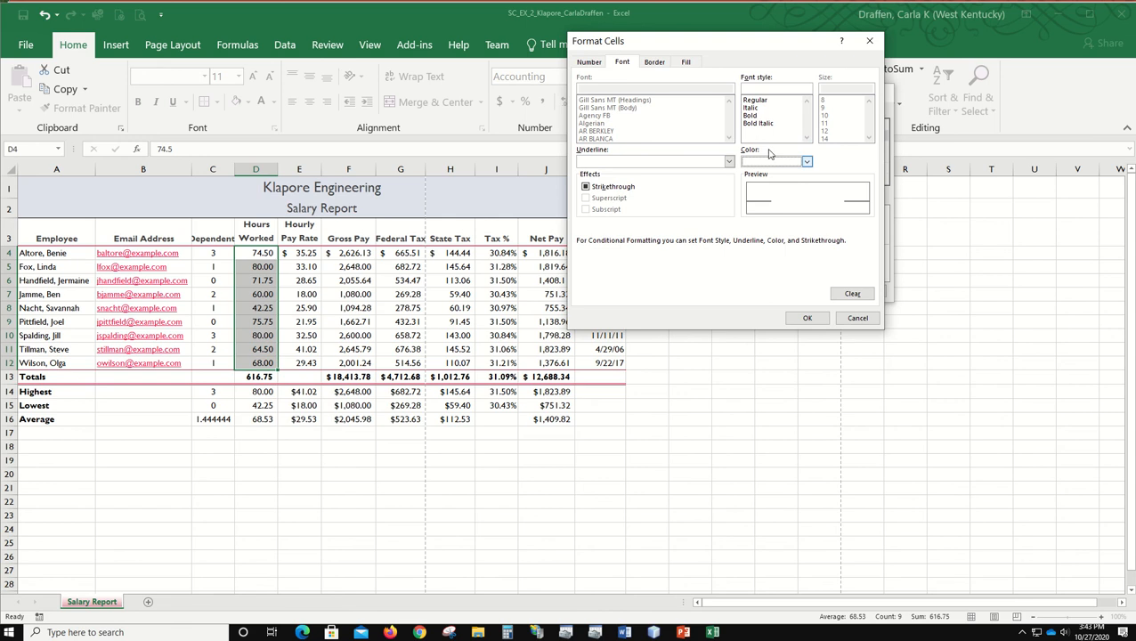
# Step: Set the rule's fill to Purple, Accent 4 and apply the conditional formatting to the hours worked
pyautogui.click(686, 61)
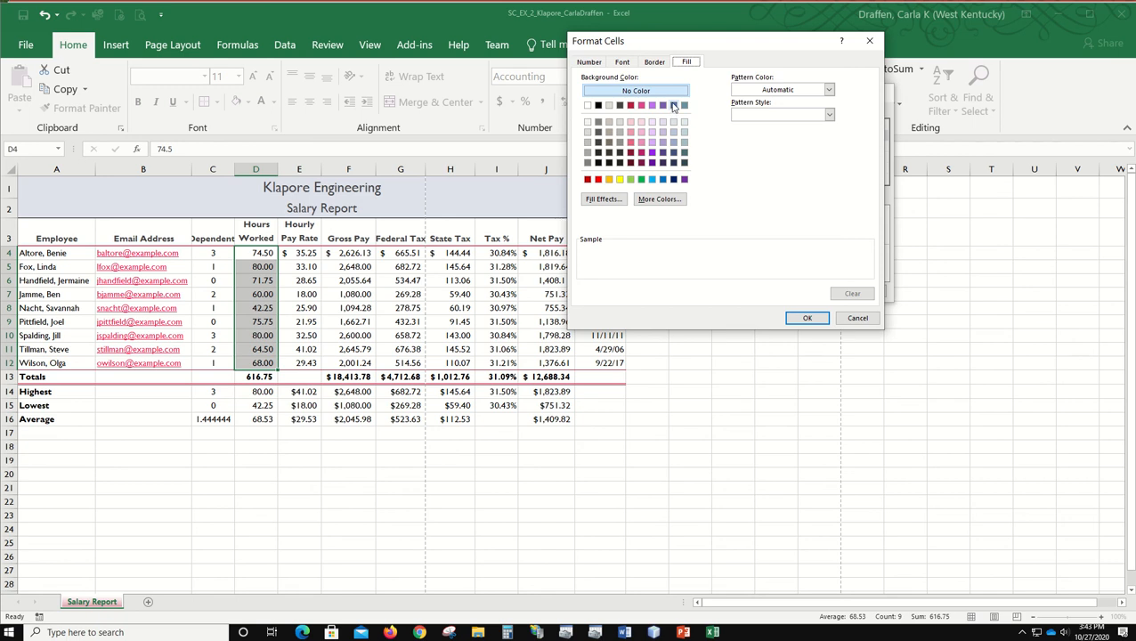
pyautogui.click(673, 105)
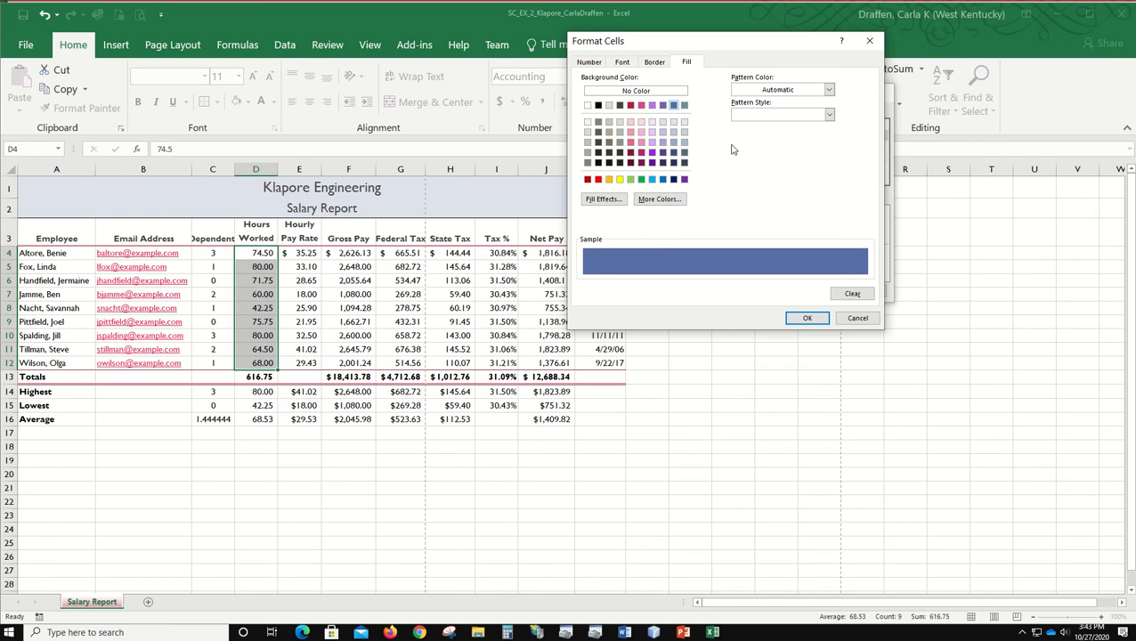
pyautogui.click(659, 106)
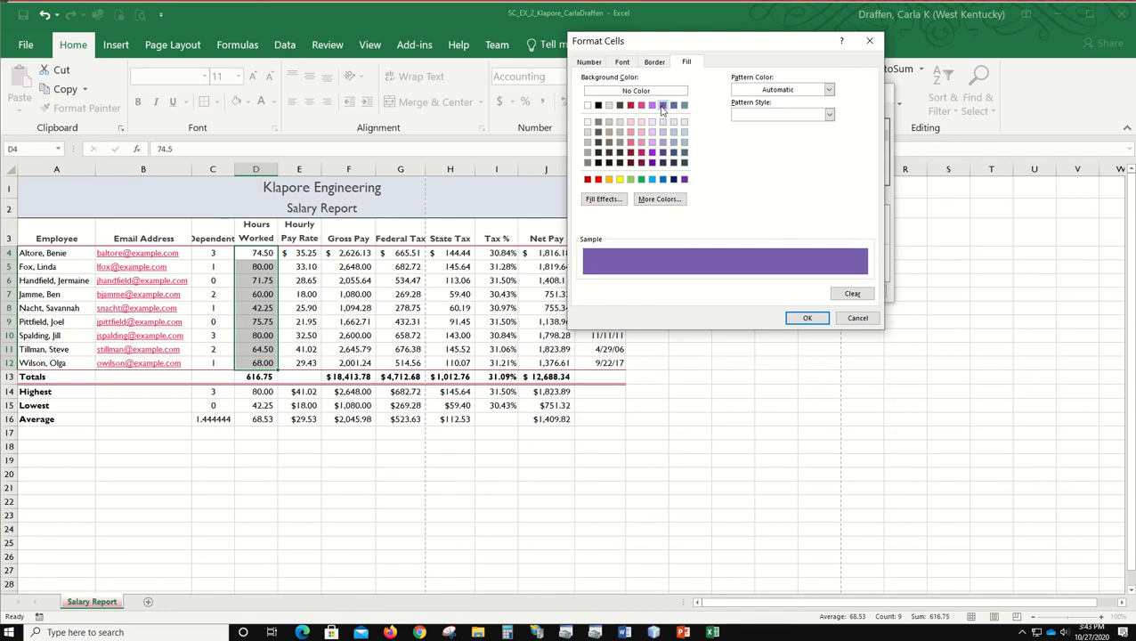
pyautogui.click(806, 319)
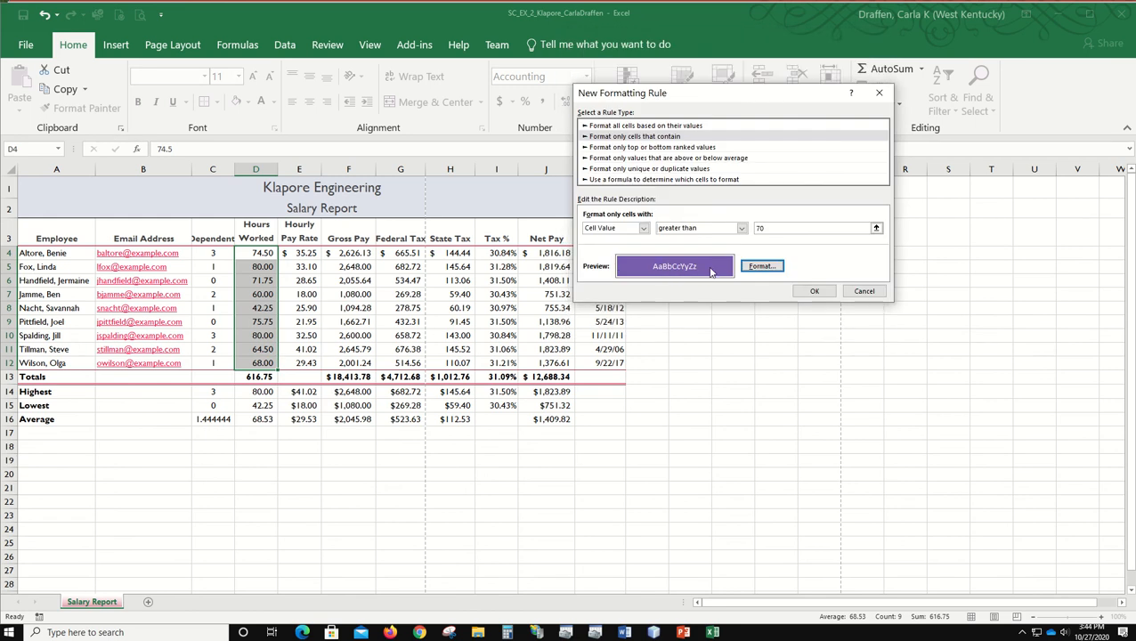
pyautogui.click(815, 292)
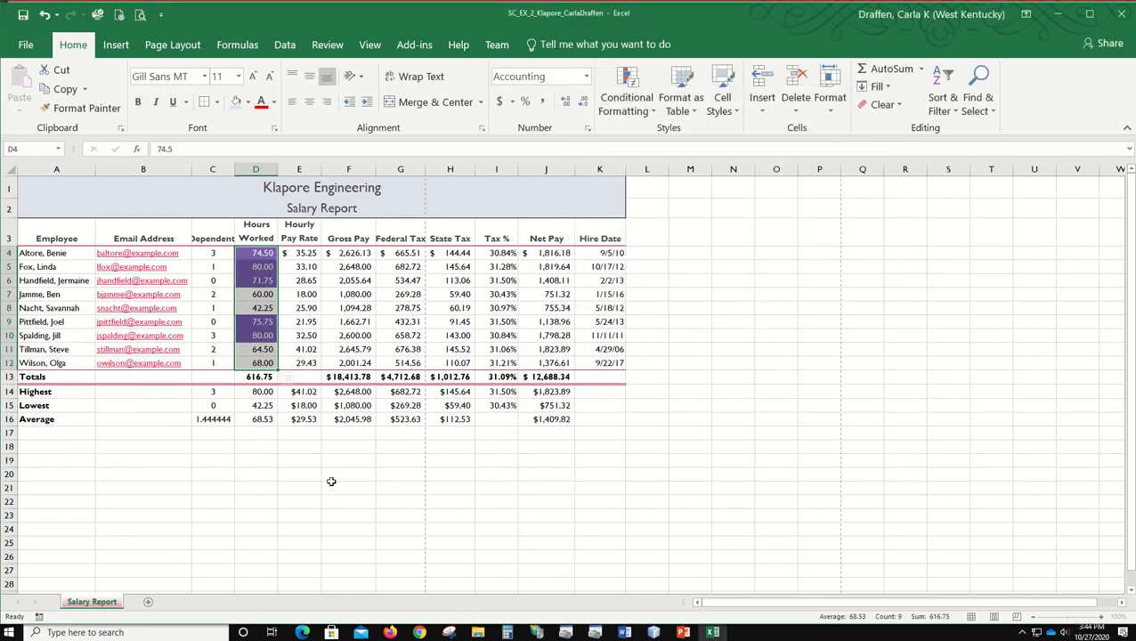
pyautogui.click(303, 481)
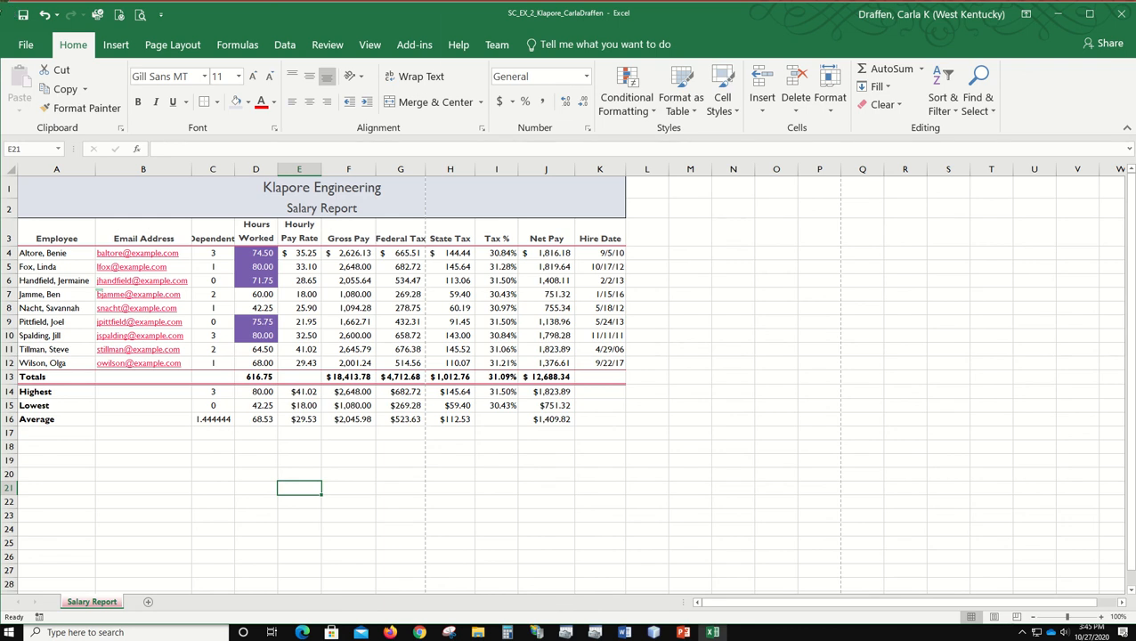
# Step: AutoFit the widths of columns A through C to their contents
pyautogui.click(78, 167)
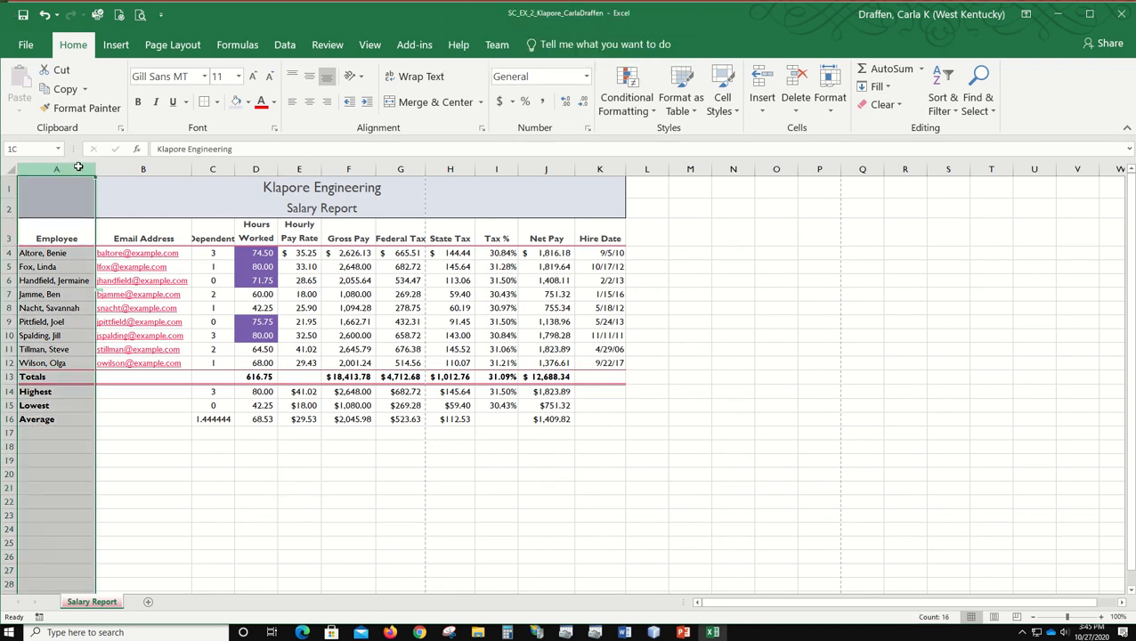
pyautogui.moveTo(78, 166); pyautogui.dragTo(205, 167)
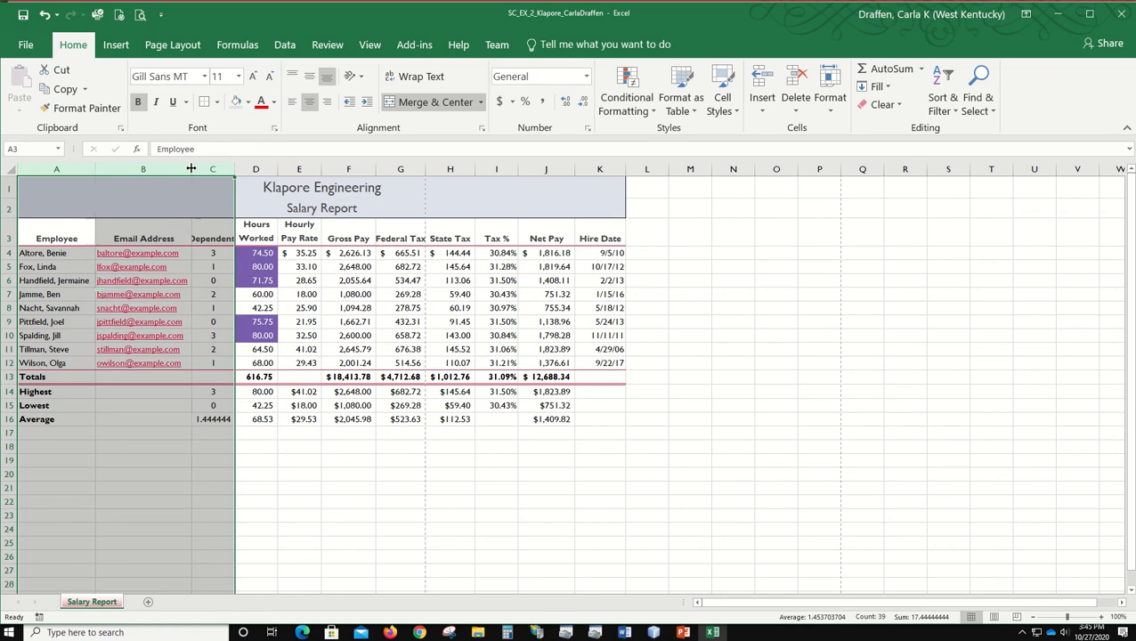
pyautogui.doubleClick(191, 168)
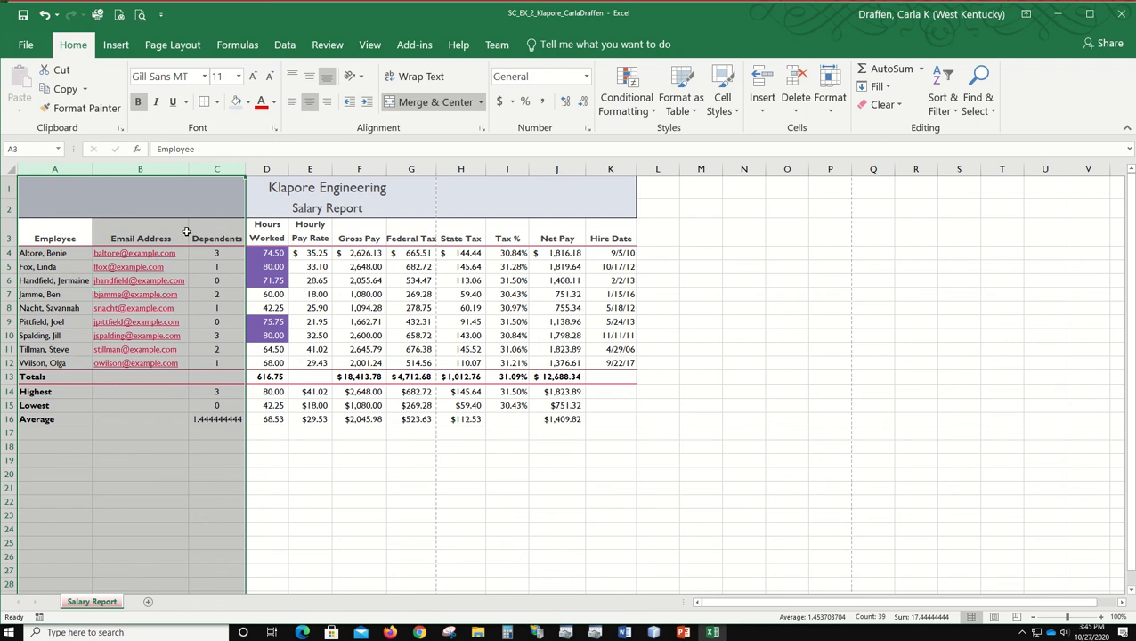
pyautogui.click(478, 518)
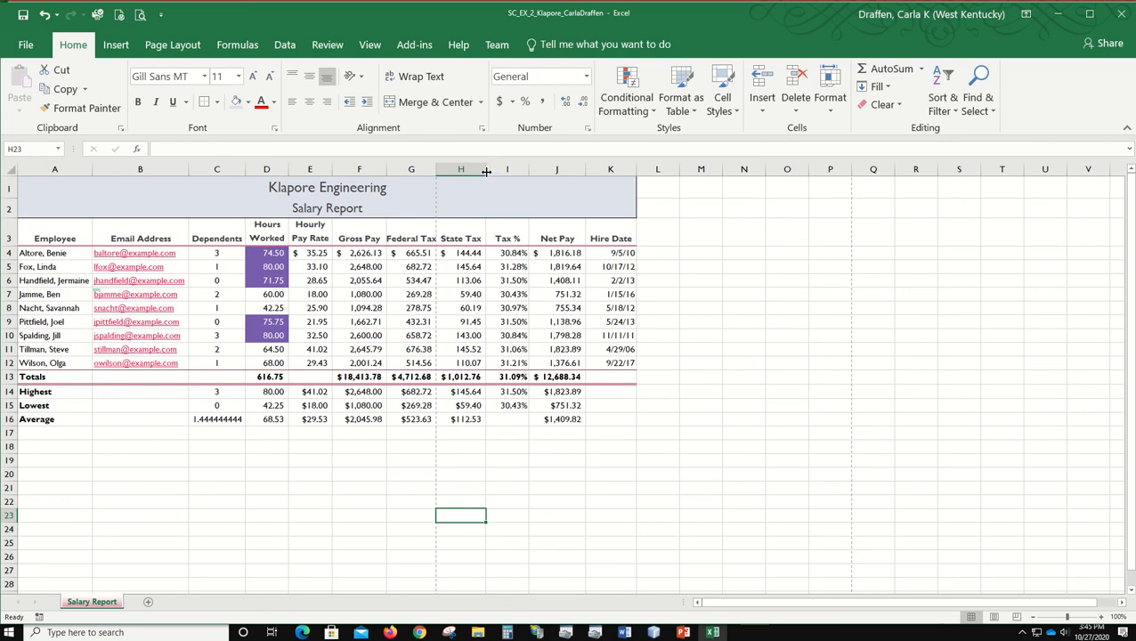
# Step: Set the width of the State Tax column H to 10.38
pyautogui.moveTo(486, 171); pyautogui.dragTo(488, 170)
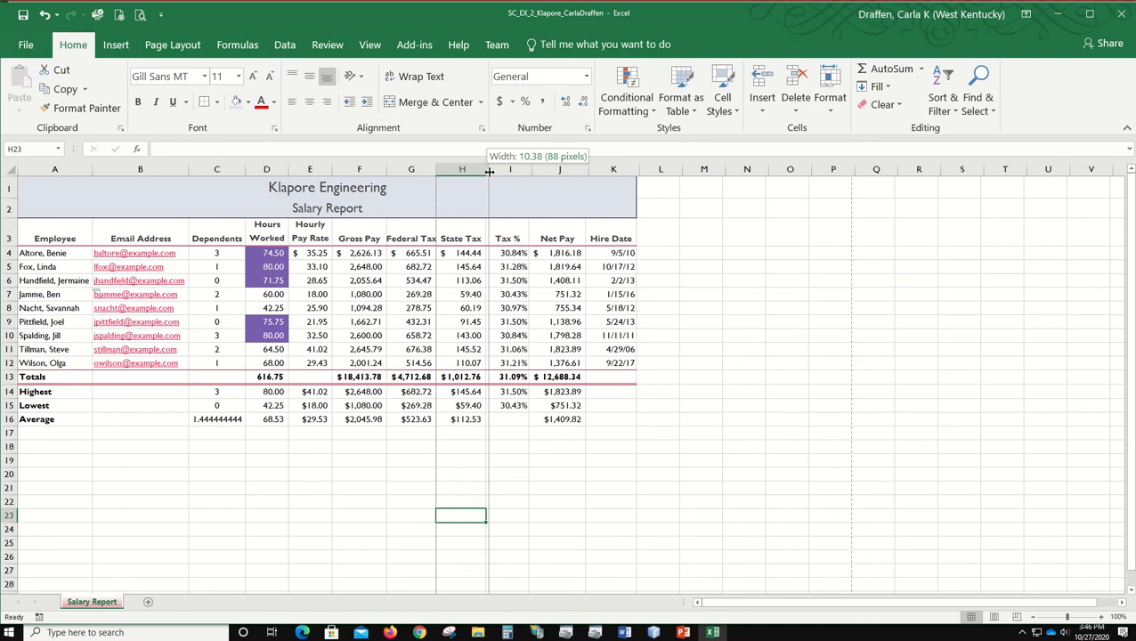
pyautogui.moveTo(488, 171); pyautogui.dragTo(489, 171)
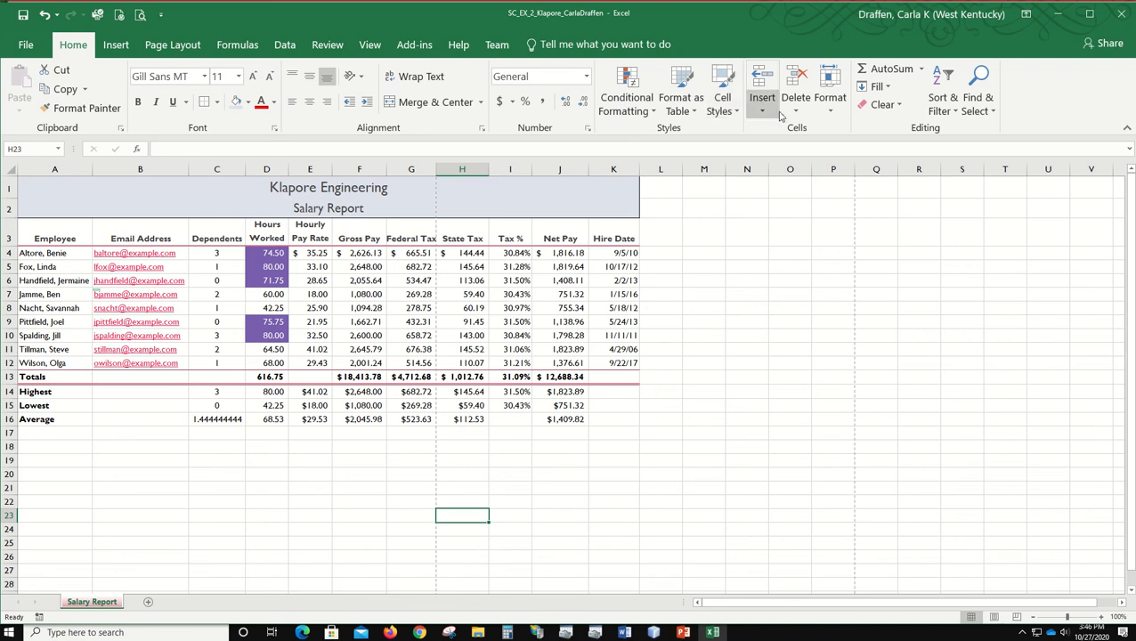
pyautogui.click(835, 105)
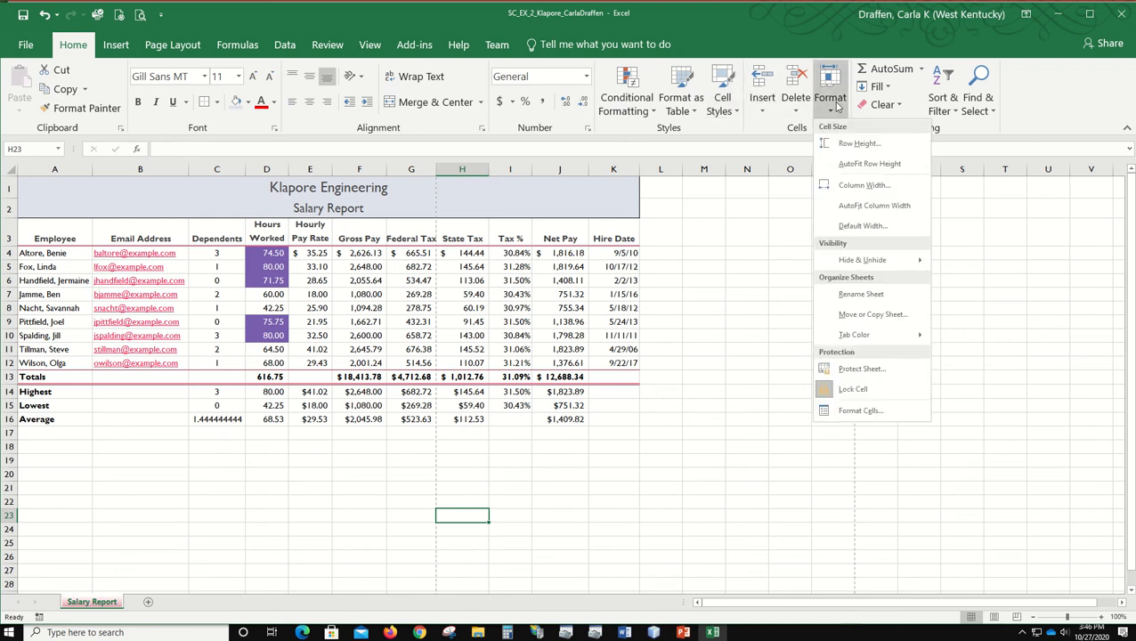
pyautogui.click(862, 185)
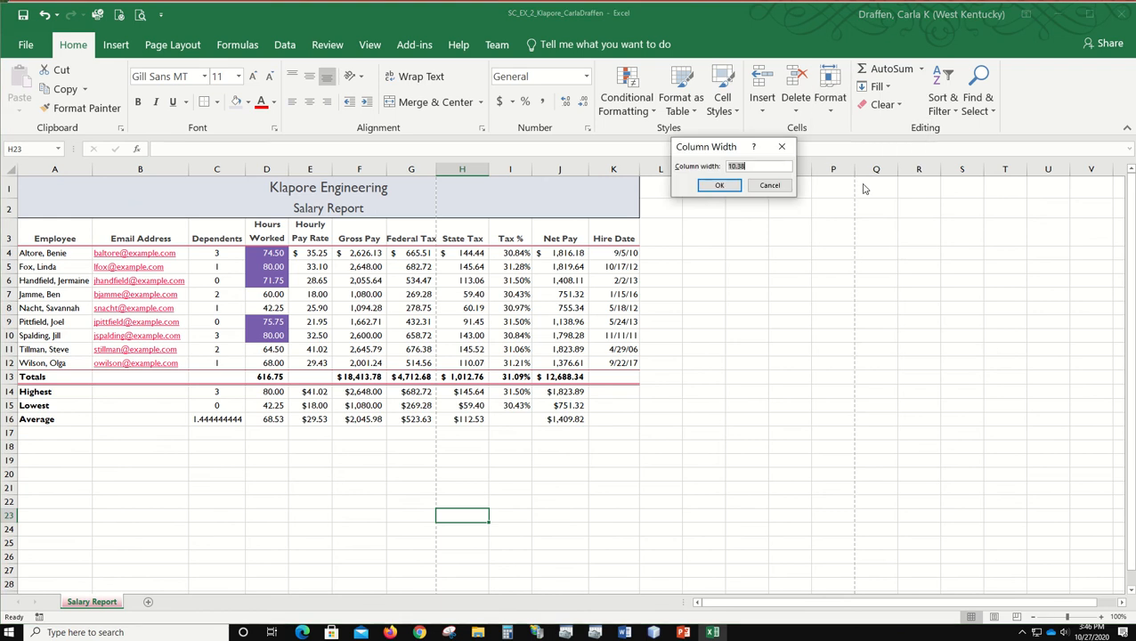
pyautogui.write('10.38')
pyautogui.click(721, 184)
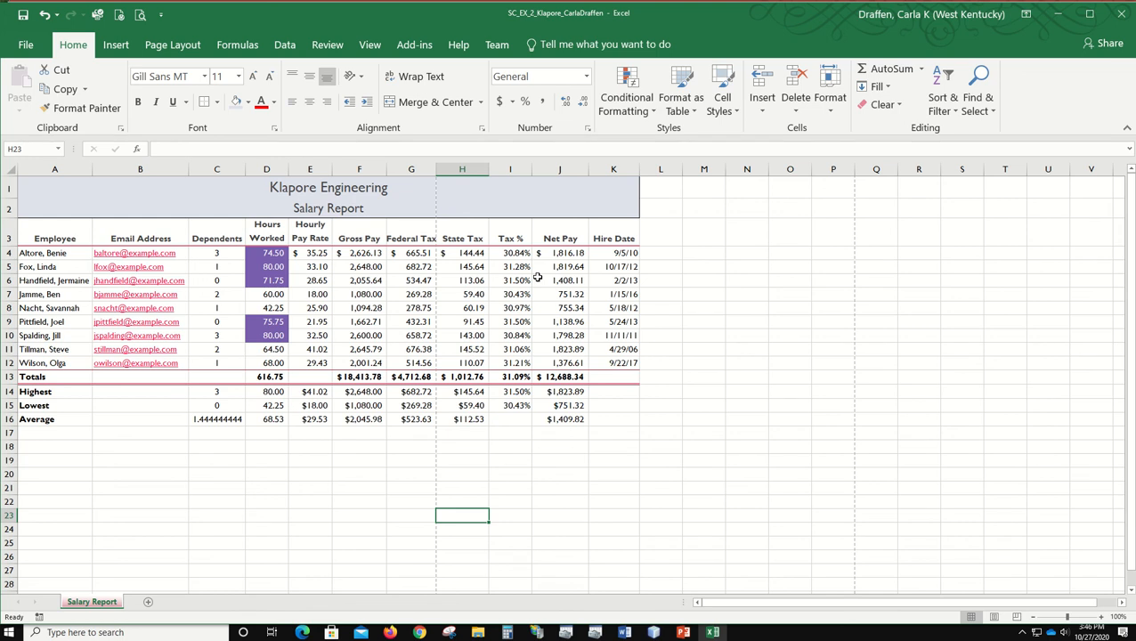
# Step: Set the widths of the Hours Worked, Hourly Pay Rate and Tax % columns (D, E and I) to 10.5
pyautogui.click(258, 169)
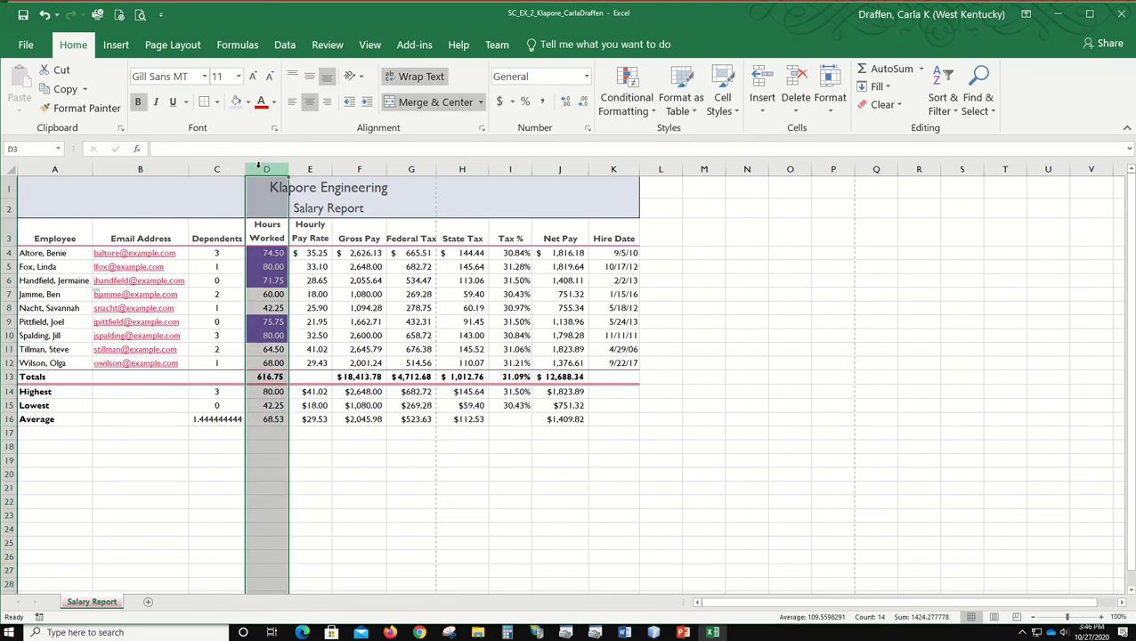
pyautogui.keyDown('shift'); pyautogui.click(313, 169); pyautogui.keyUp('shift')
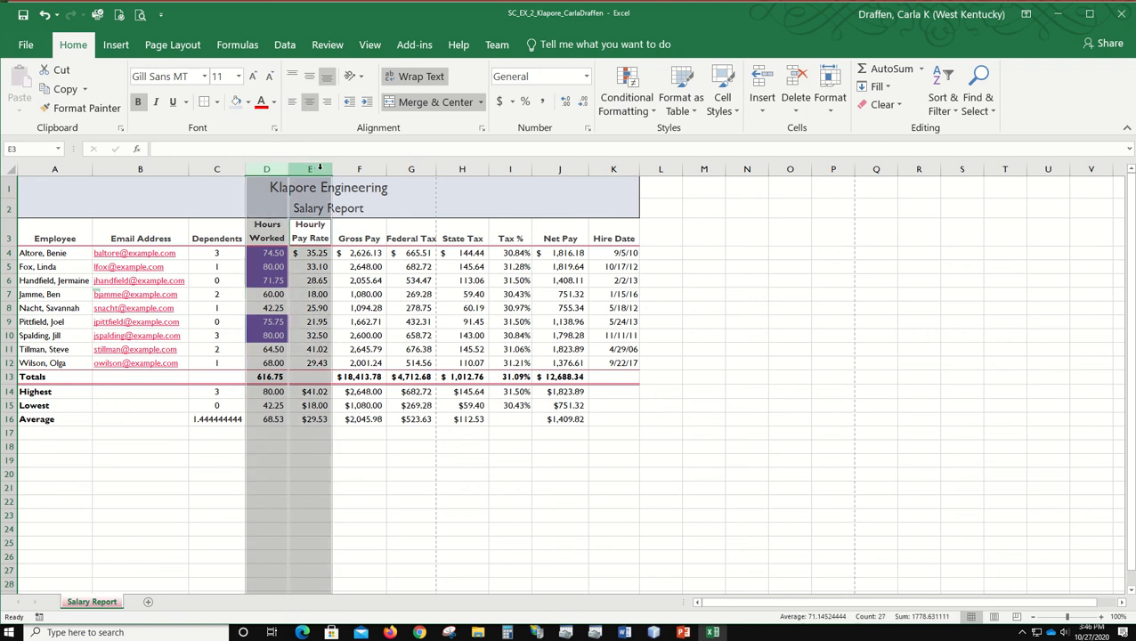
pyautogui.keyDown('ctrl'); pyautogui.click(507, 167); pyautogui.keyUp('ctrl')
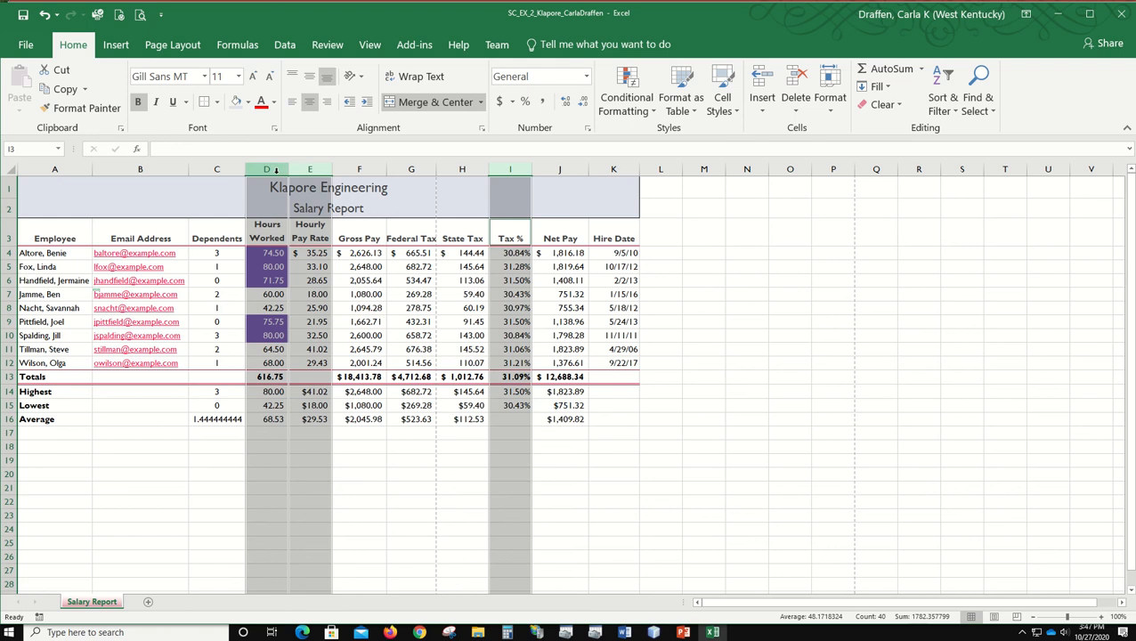
pyautogui.moveTo(290, 169); pyautogui.dragTo(290, 169)
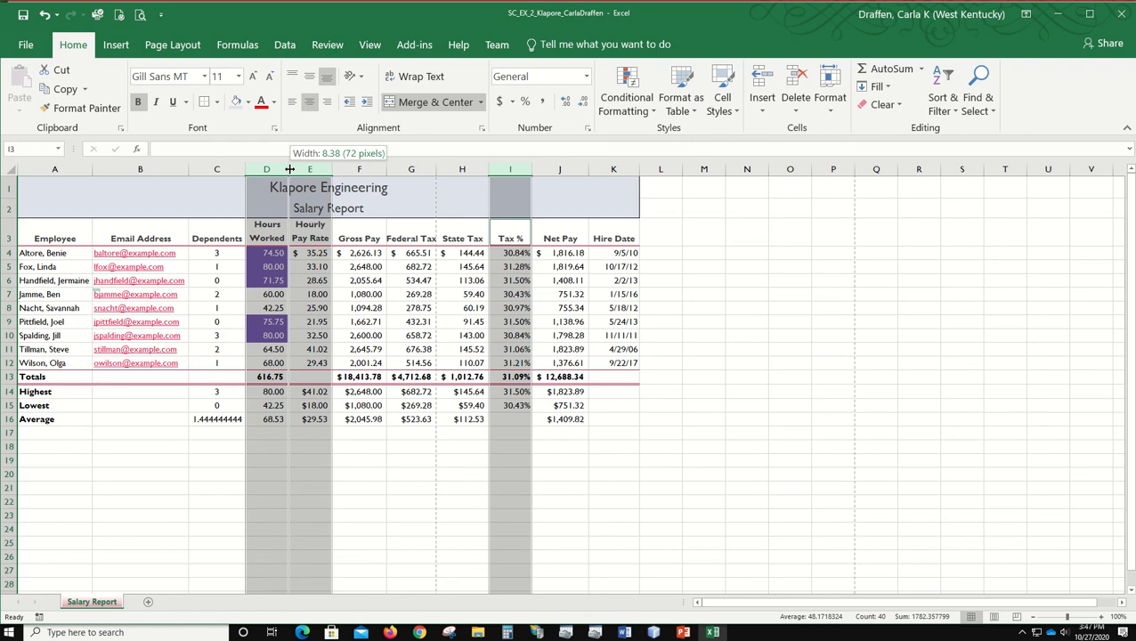
pyautogui.moveTo(289, 169); pyautogui.dragTo(299, 174)
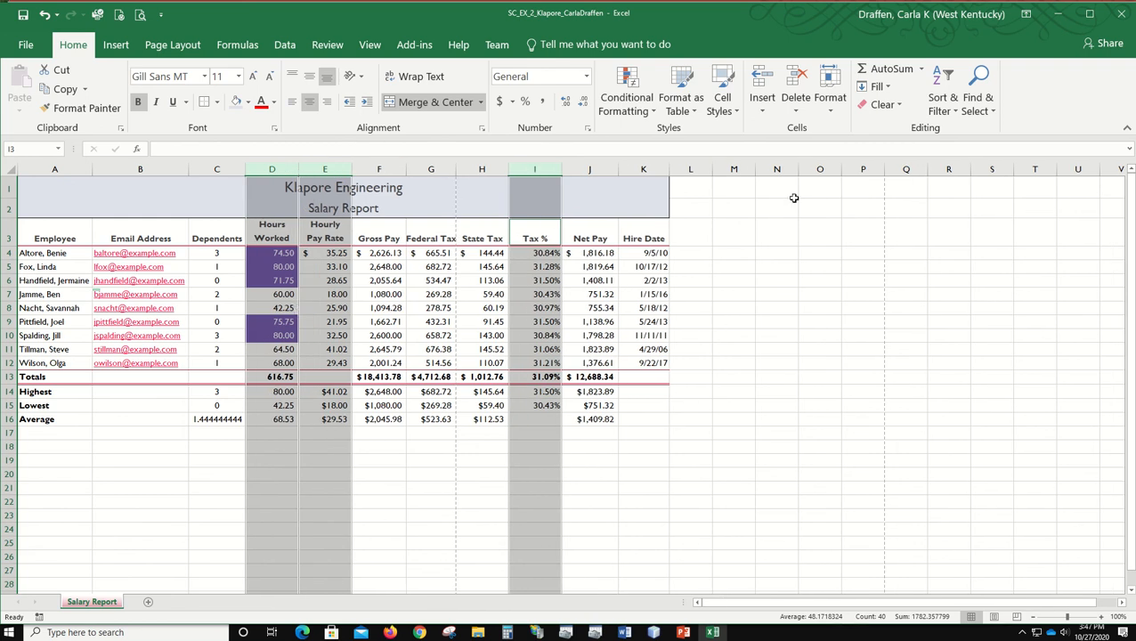
pyautogui.click(830, 100)
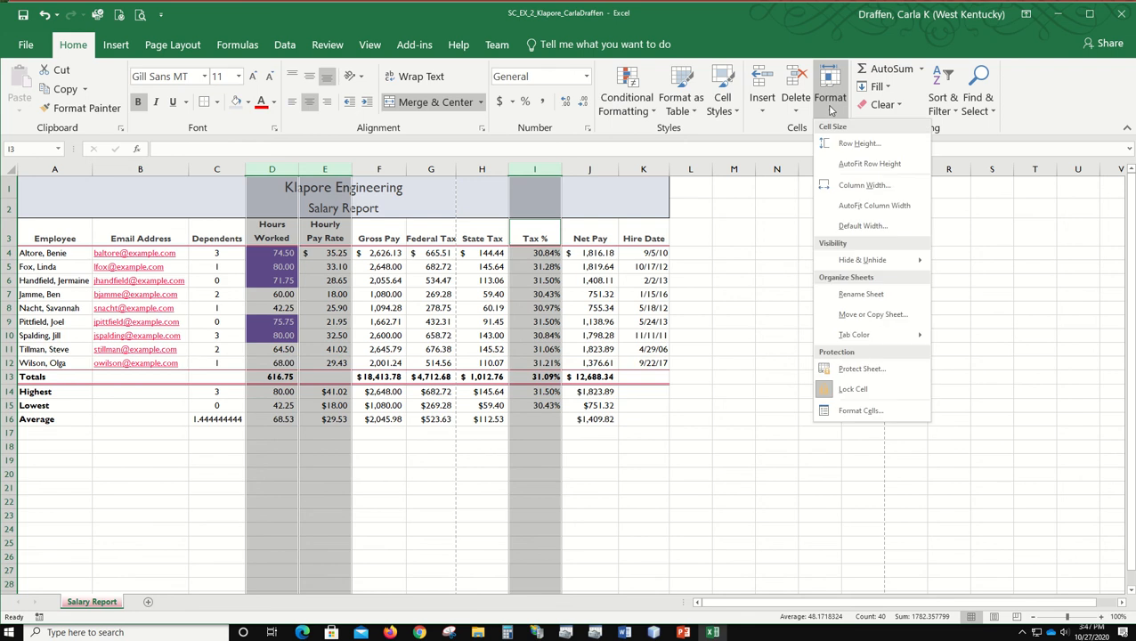
pyautogui.click(827, 190)
pyautogui.write('10.5')
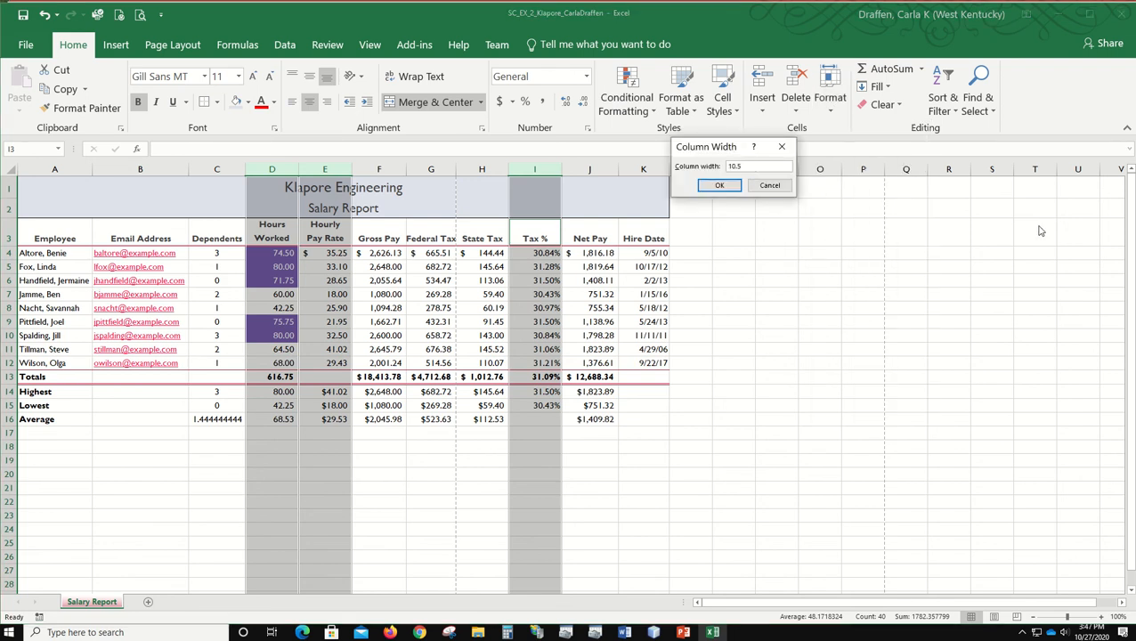
pyautogui.click(720, 184)
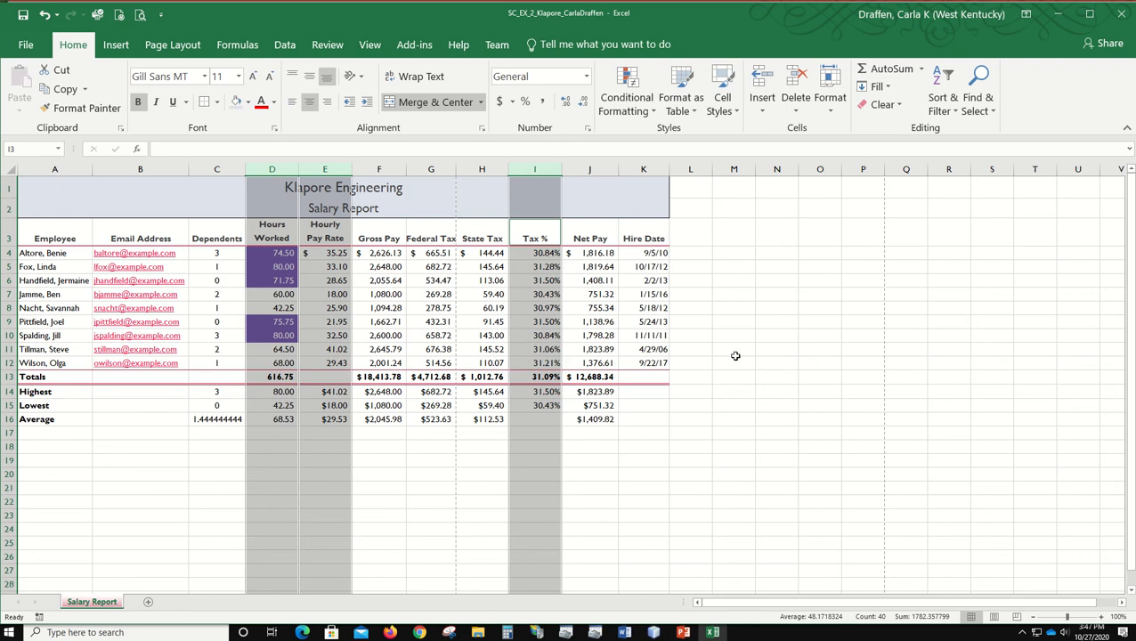
pyautogui.click(575, 250)
pyautogui.moveTo(630, 524); pyautogui.dragTo(628, 520)
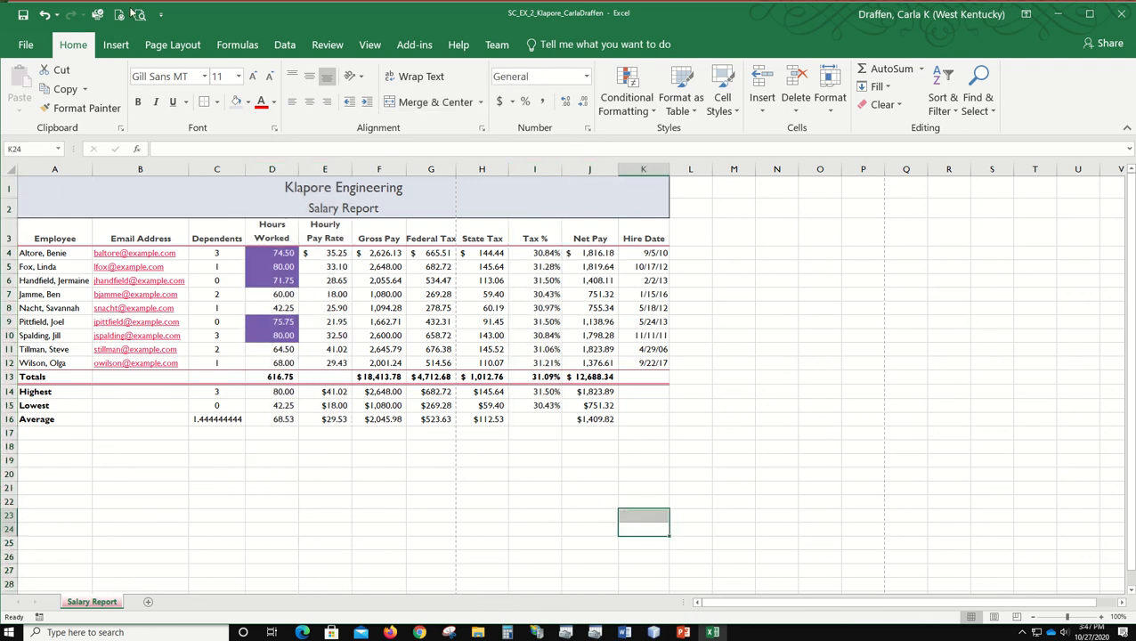
# Step: Set the widths of columns F, G, J and K to 11.13, and save the workbook
pyautogui.click(380, 168)
pyautogui.moveTo(385, 165); pyautogui.dragTo(431, 168)
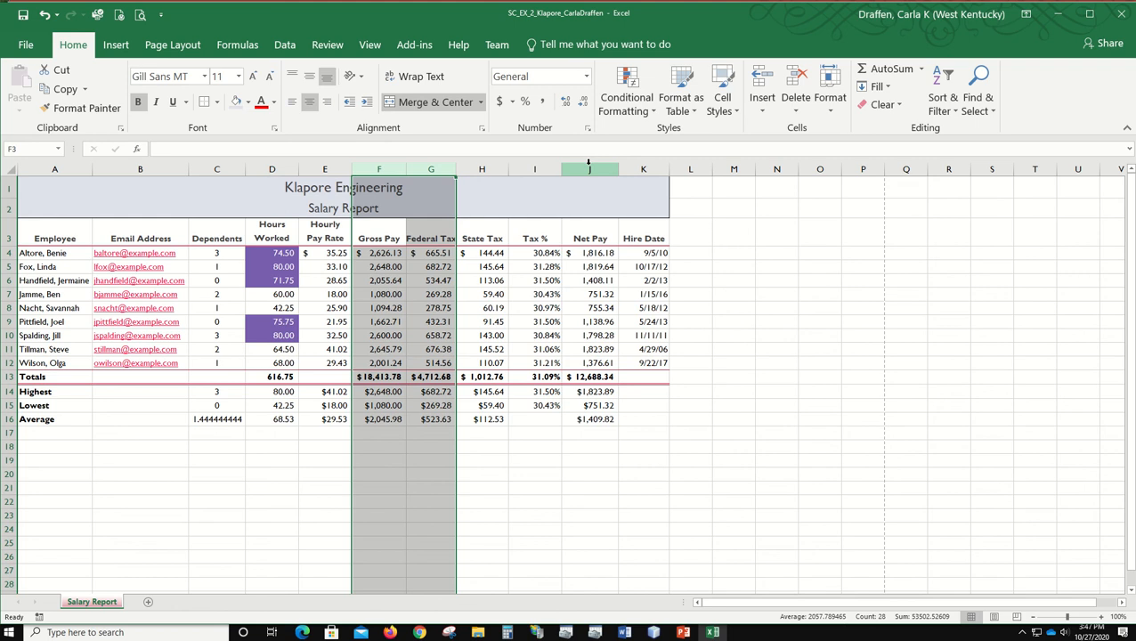
pyautogui.keyDown('ctrl'); pyautogui.moveTo(588, 166); pyautogui.dragTo(629, 164); pyautogui.keyUp('ctrl')
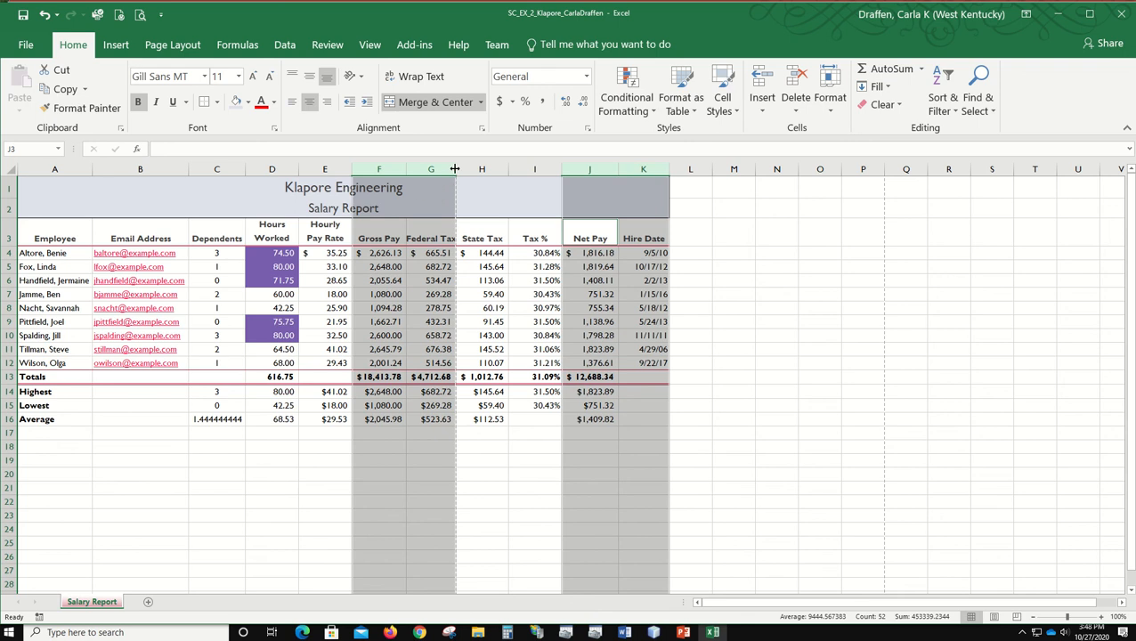
pyautogui.moveTo(455, 168); pyautogui.dragTo(462, 168)
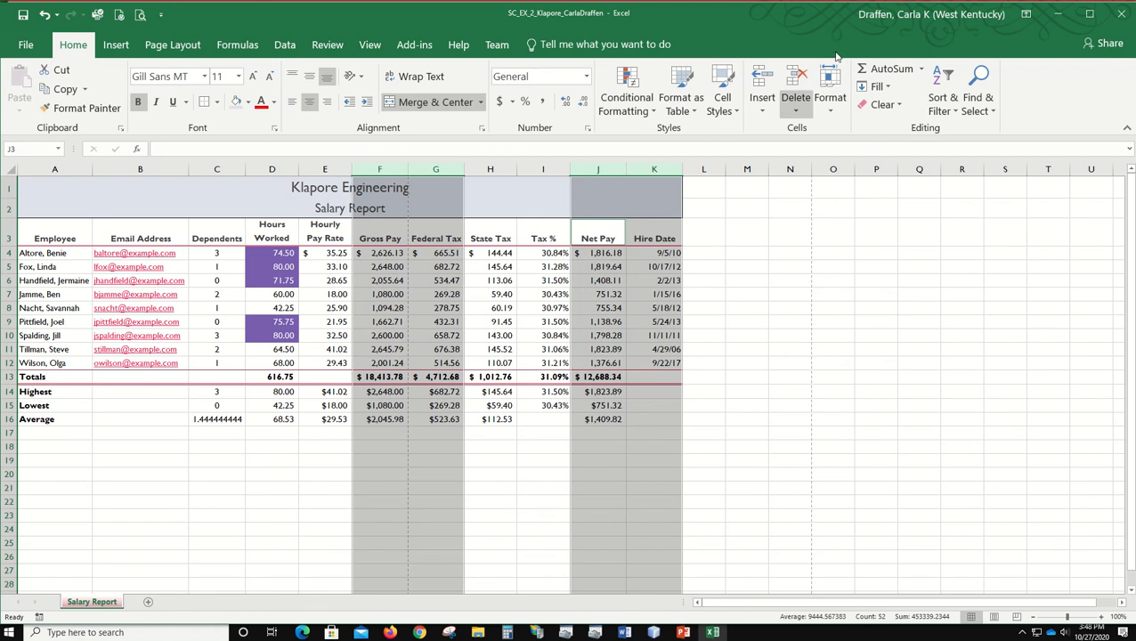
pyautogui.click(835, 91)
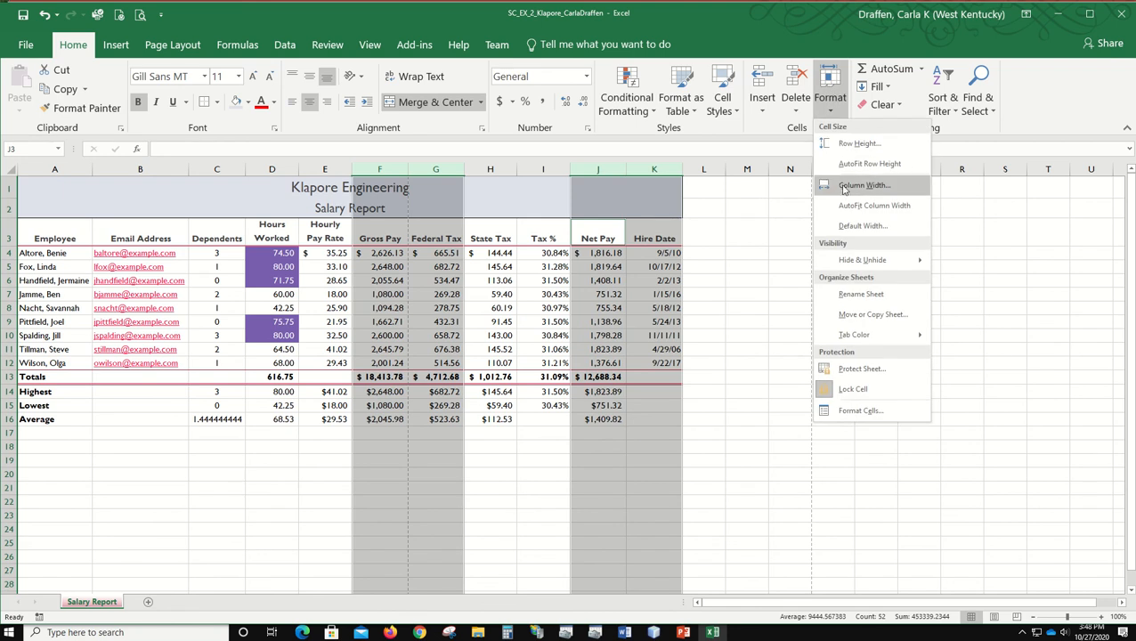
pyautogui.click(844, 186)
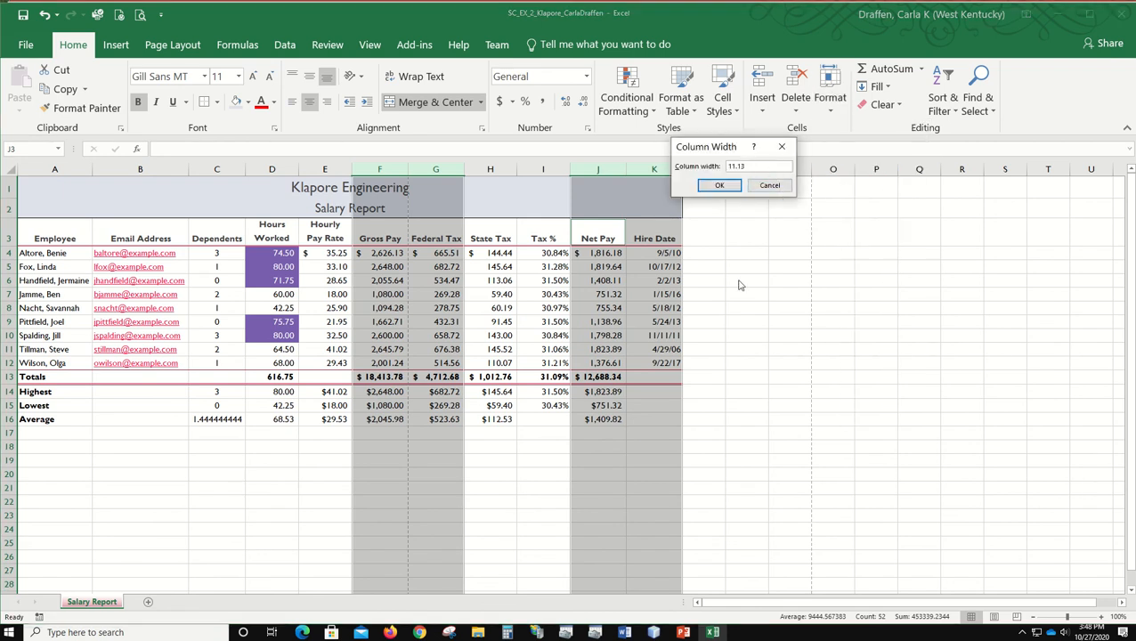
pyautogui.click(719, 187)
pyautogui.click(249, 502)
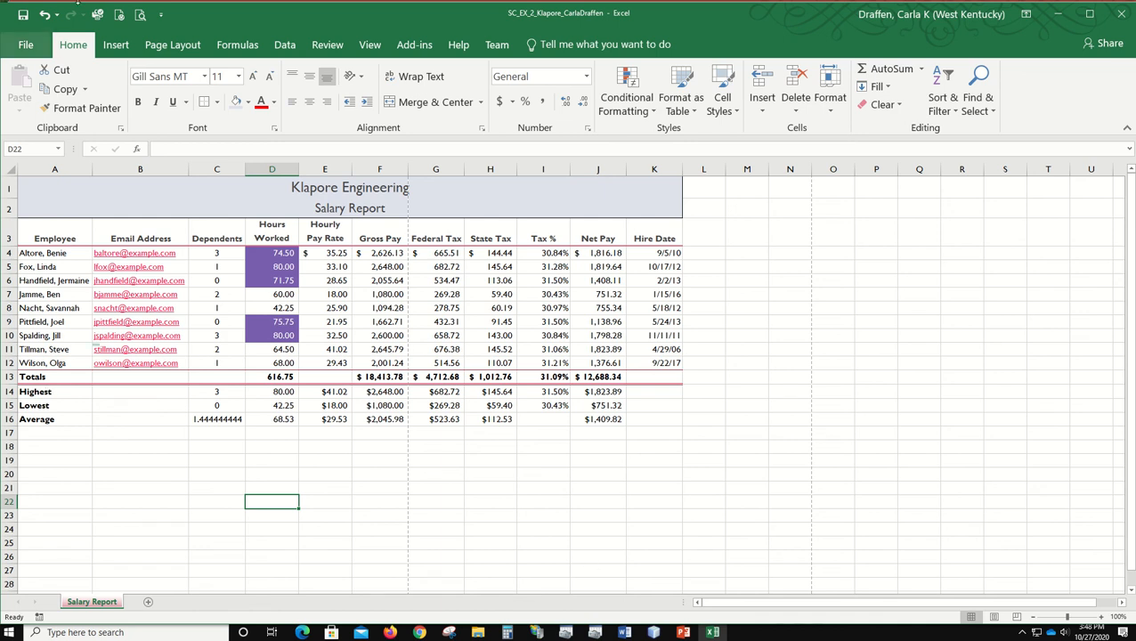
pyautogui.click(21, 16)
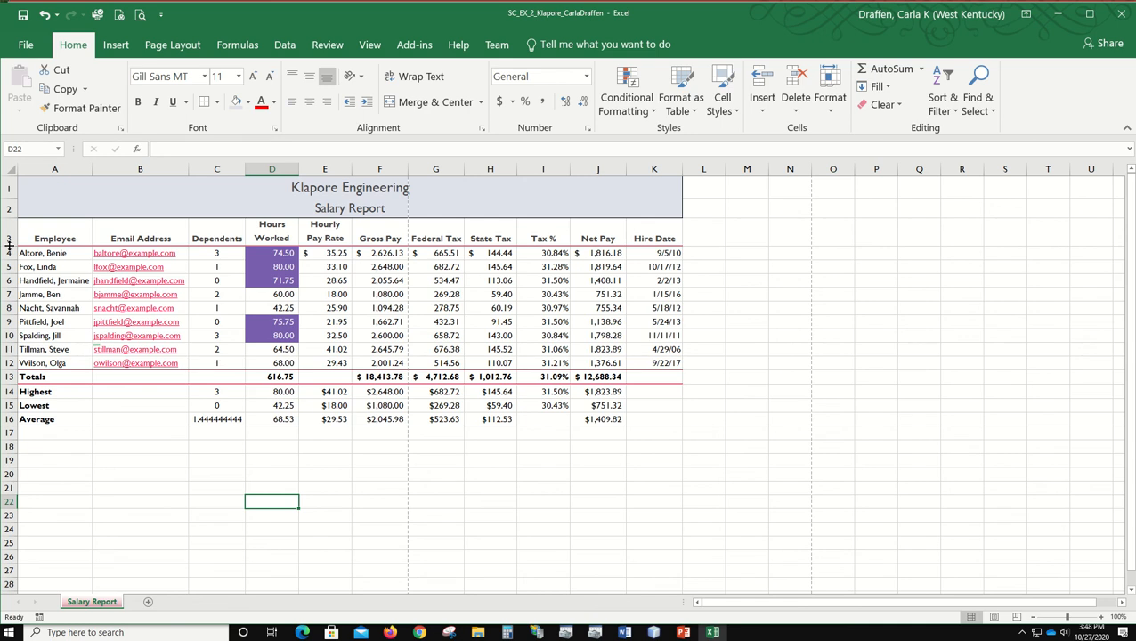
# Step: Set the height of heading row 3 to 39 and the height of the Highest row 14 to 24
pyautogui.moveTo(9, 245); pyautogui.dragTo(8, 249)
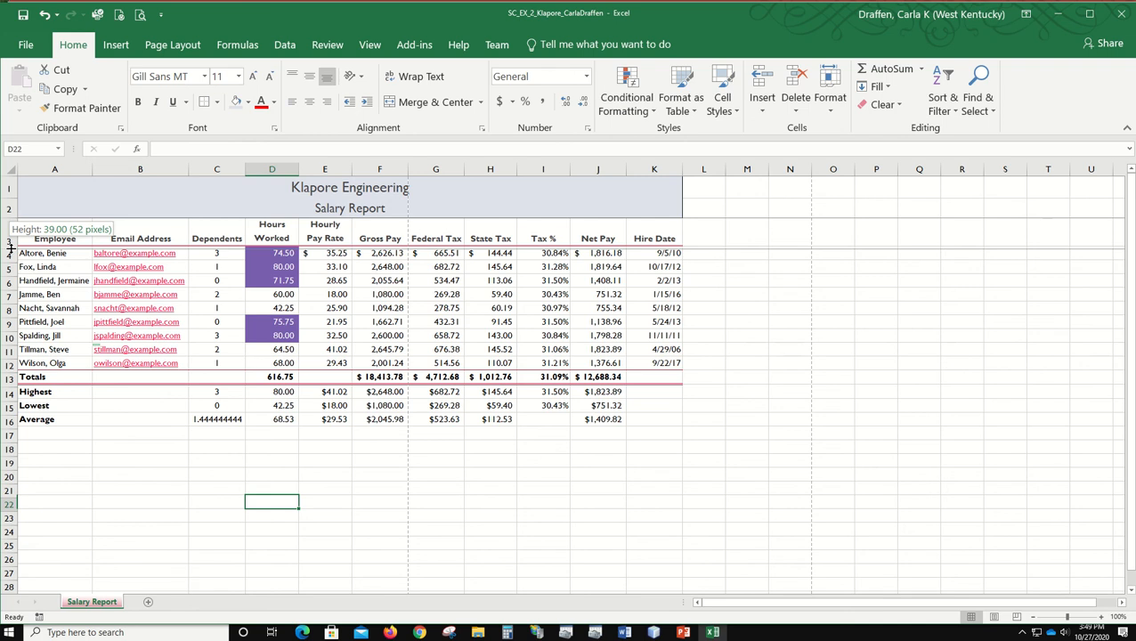
pyautogui.moveTo(9, 249); pyautogui.dragTo(9, 249)
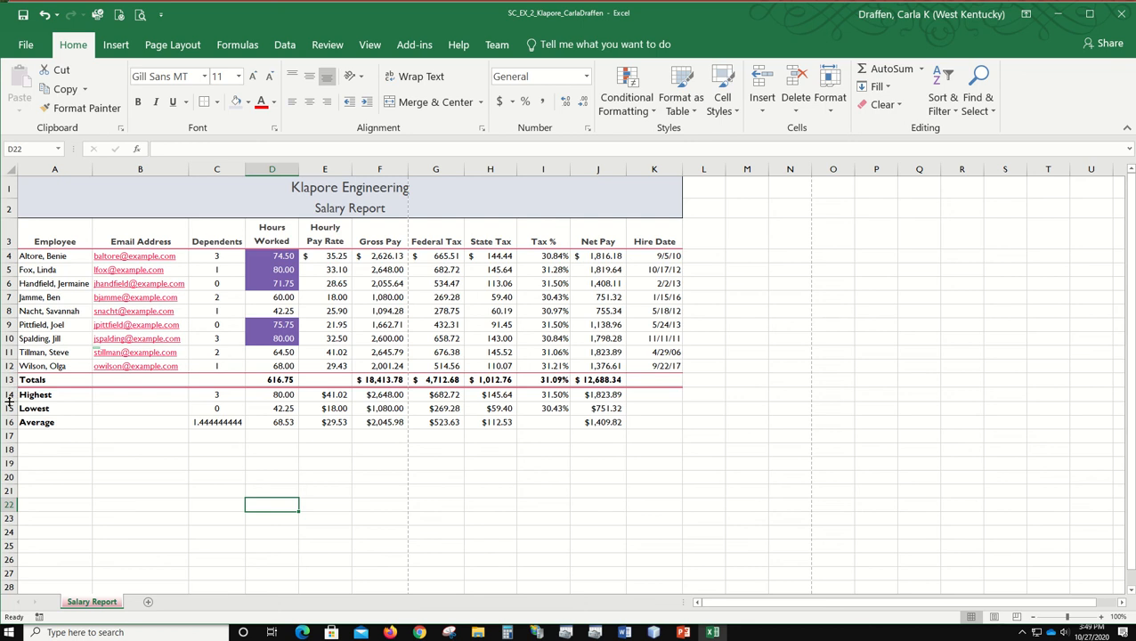
pyautogui.moveTo(9, 402); pyautogui.dragTo(9, 401)
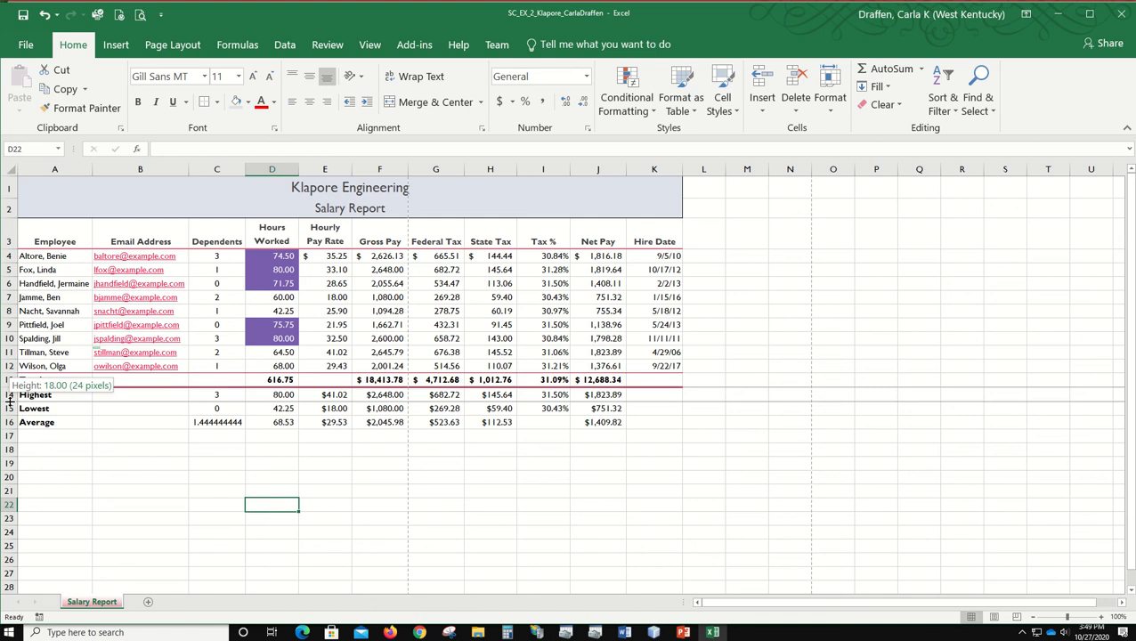
pyautogui.moveTo(8, 402); pyautogui.dragTo(9, 406)
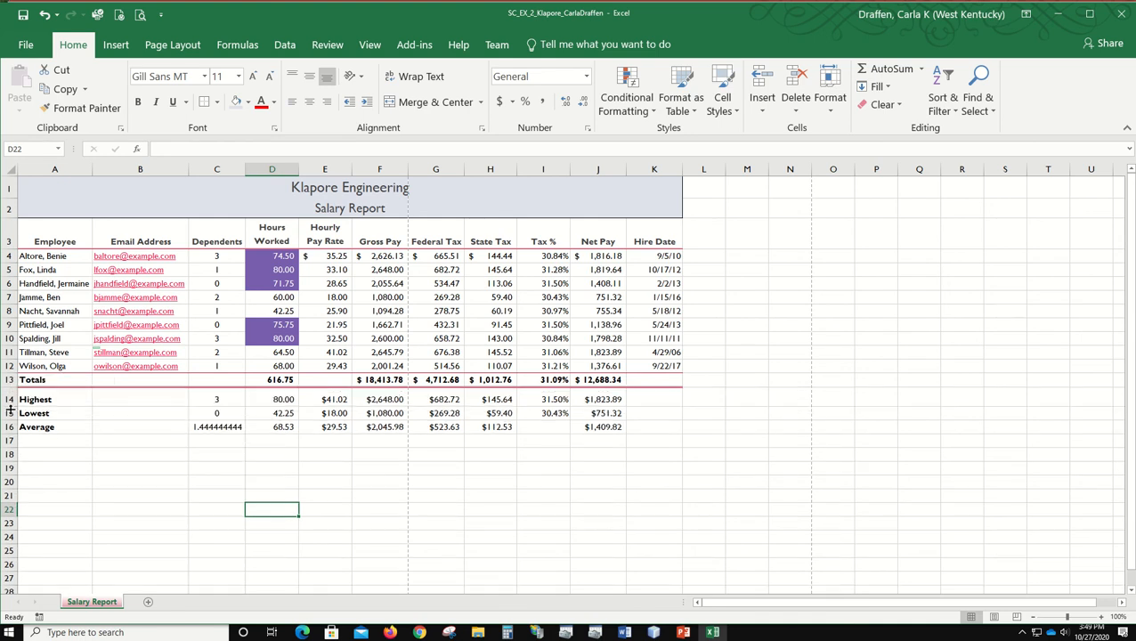
# Step: Check the exact row heights of rows 14 and 3, and save the workbook
pyautogui.click(9, 399)
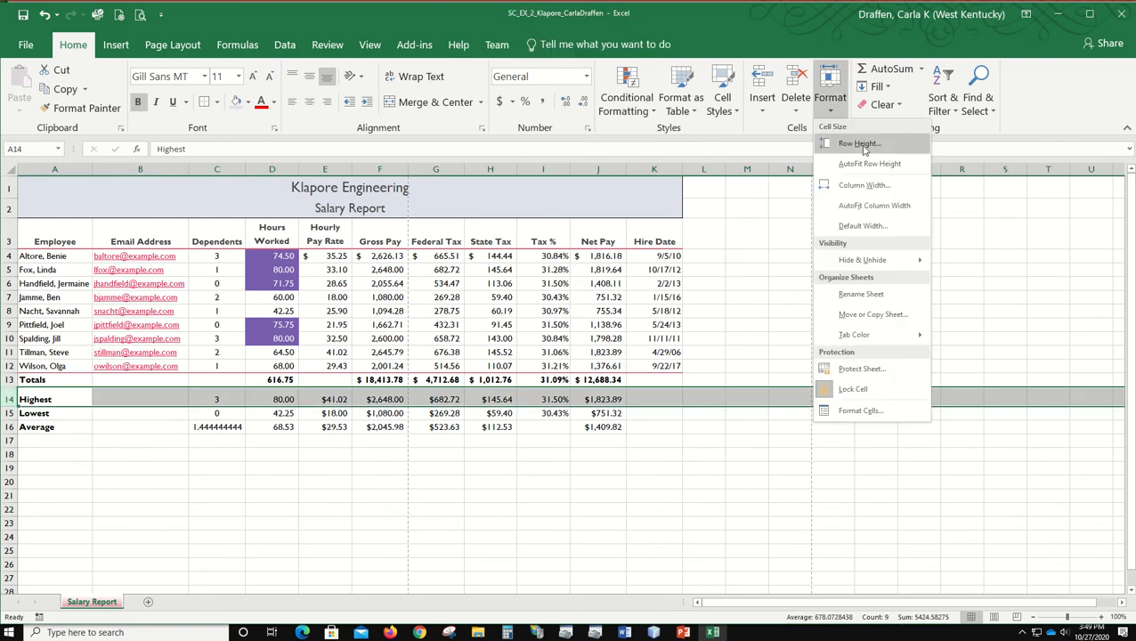
pyautogui.click(859, 144)
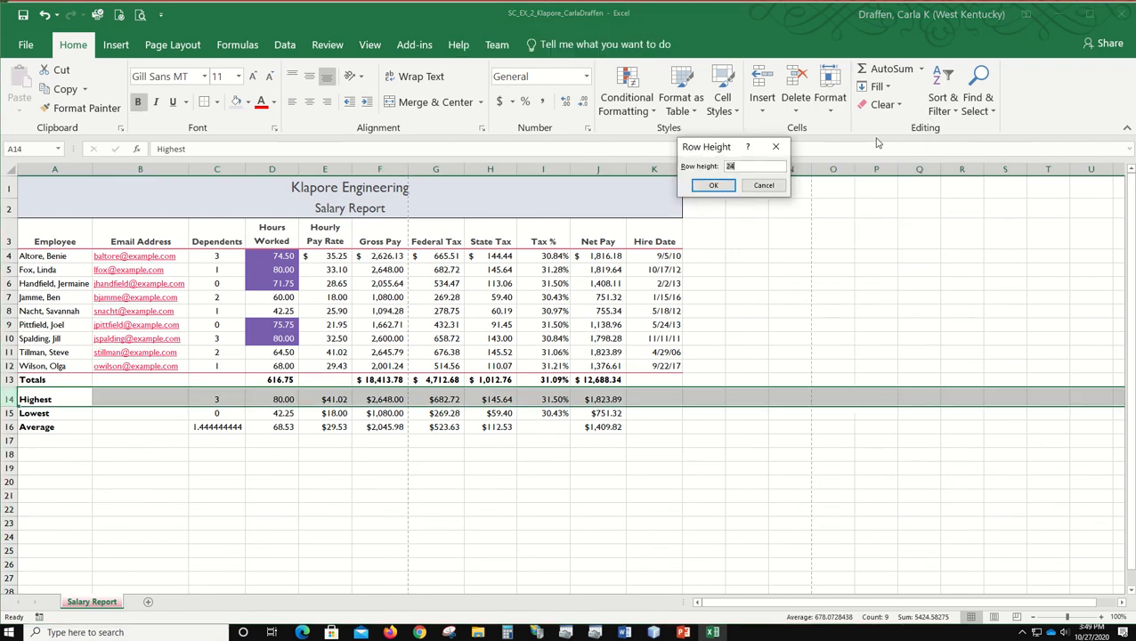
pyautogui.click(765, 166)
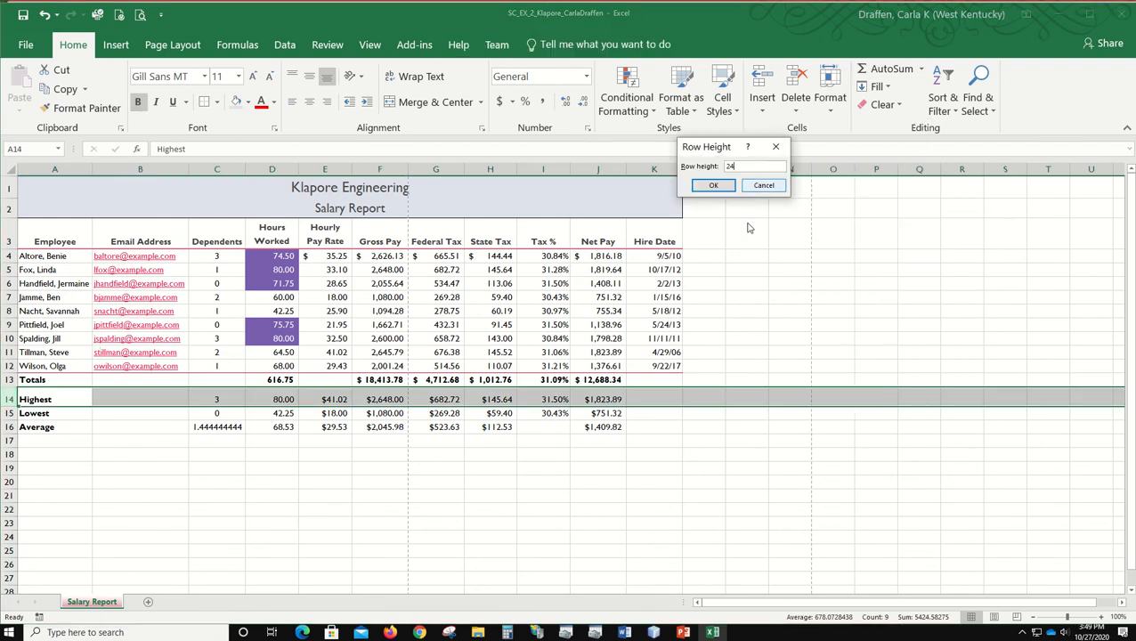
pyautogui.click(715, 185)
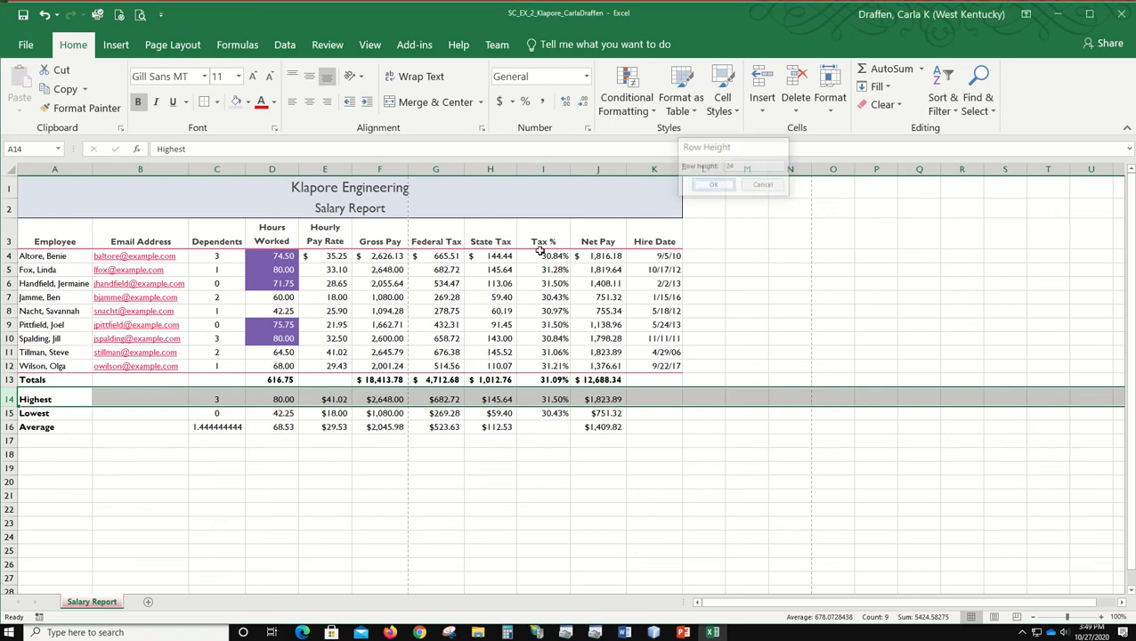
pyautogui.click(8, 240)
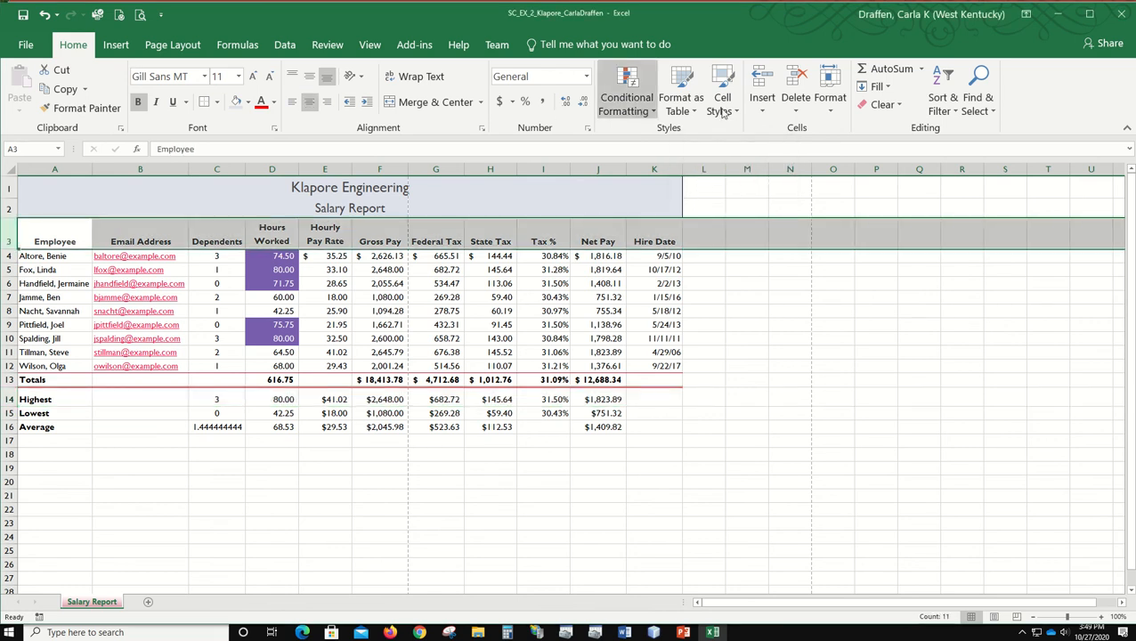
pyautogui.click(829, 100)
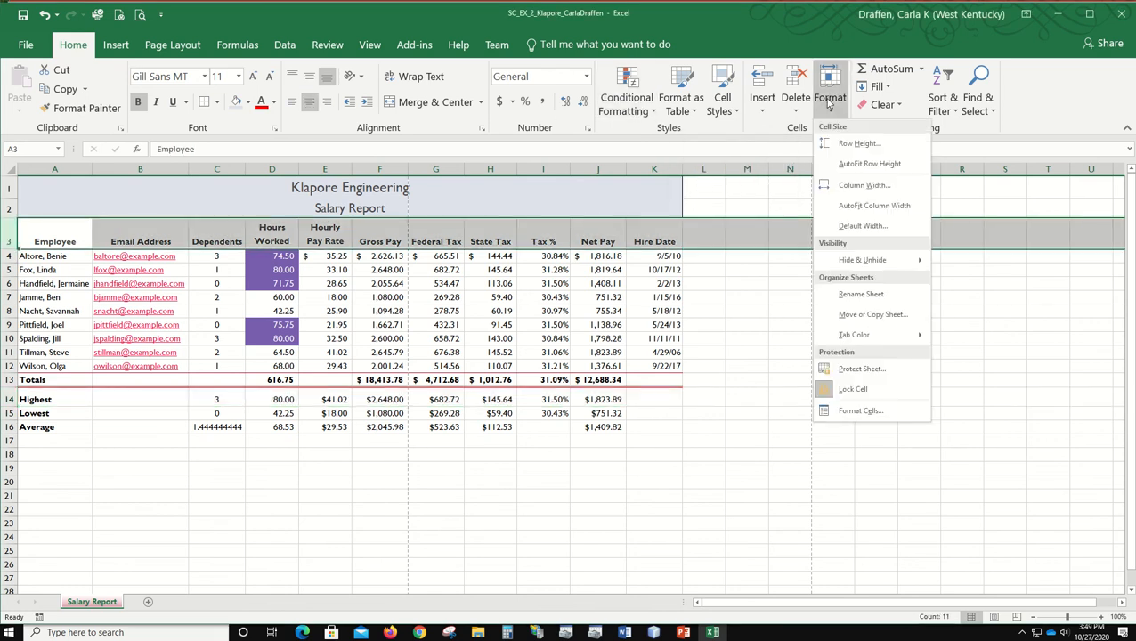
pyautogui.click(859, 143)
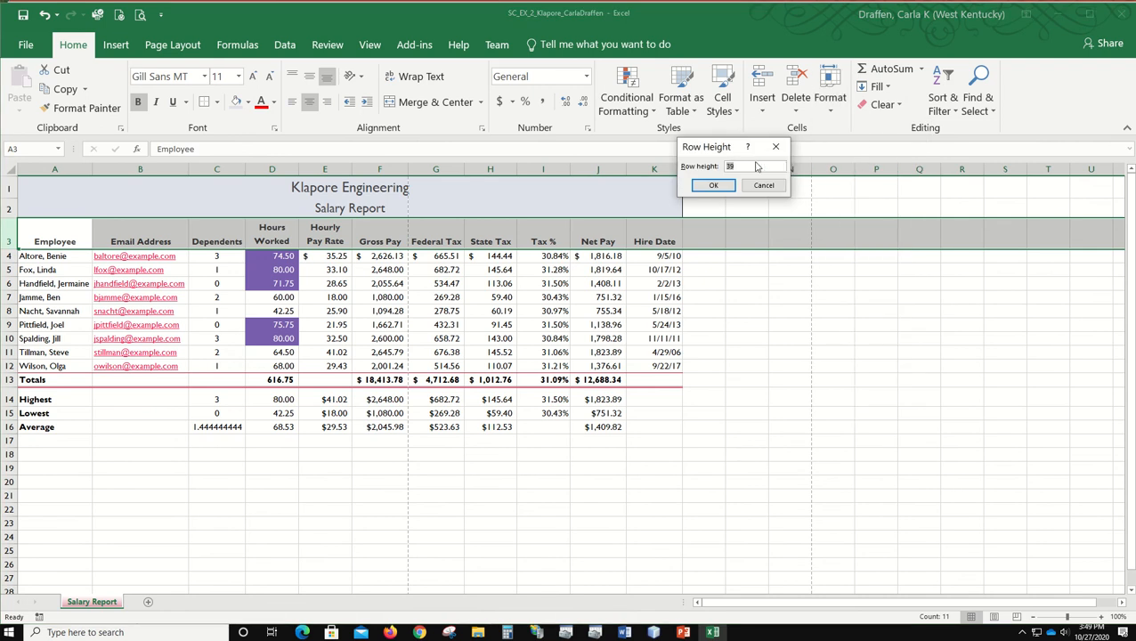
pyautogui.click(734, 166)
pyautogui.click(713, 185)
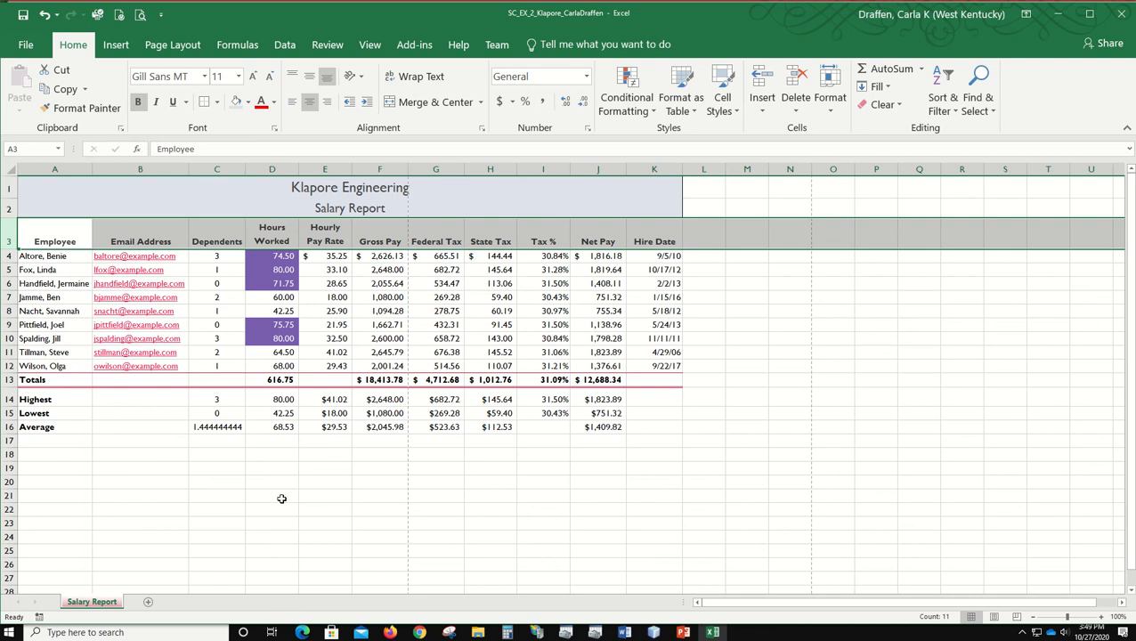
pyautogui.click(191, 482)
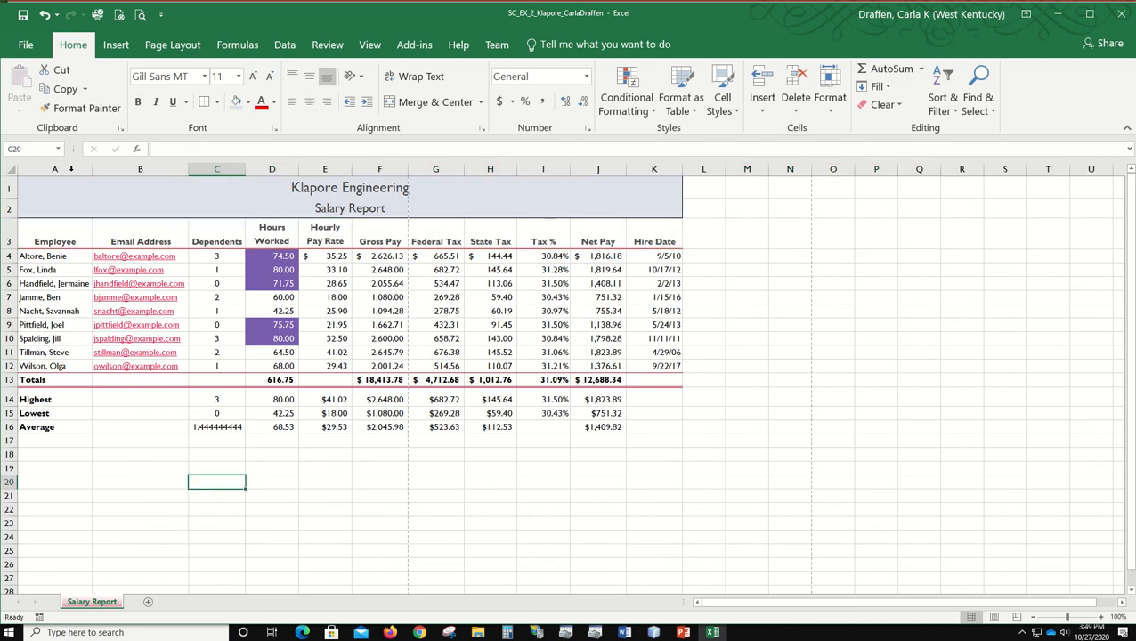
pyautogui.click(23, 15)
# Step: Misspell the Employee heading in cell A3 as "Empolyee"
pyautogui.click(60, 238)
pyautogui.doubleClick(78, 238)
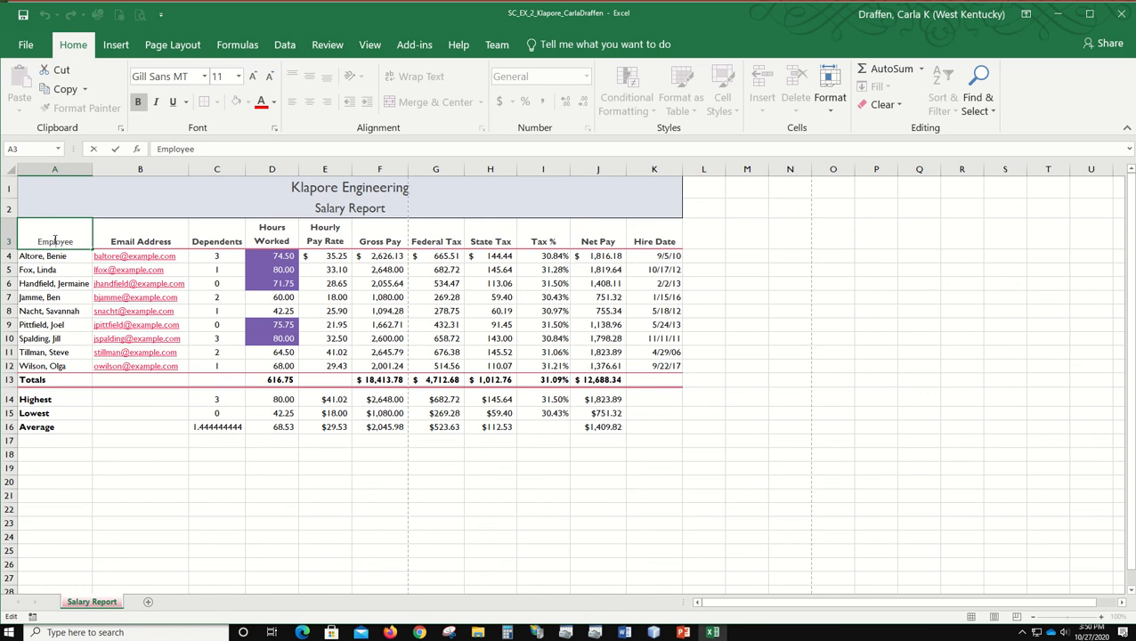
pyautogui.moveTo(55, 239); pyautogui.dragTo(60, 241)
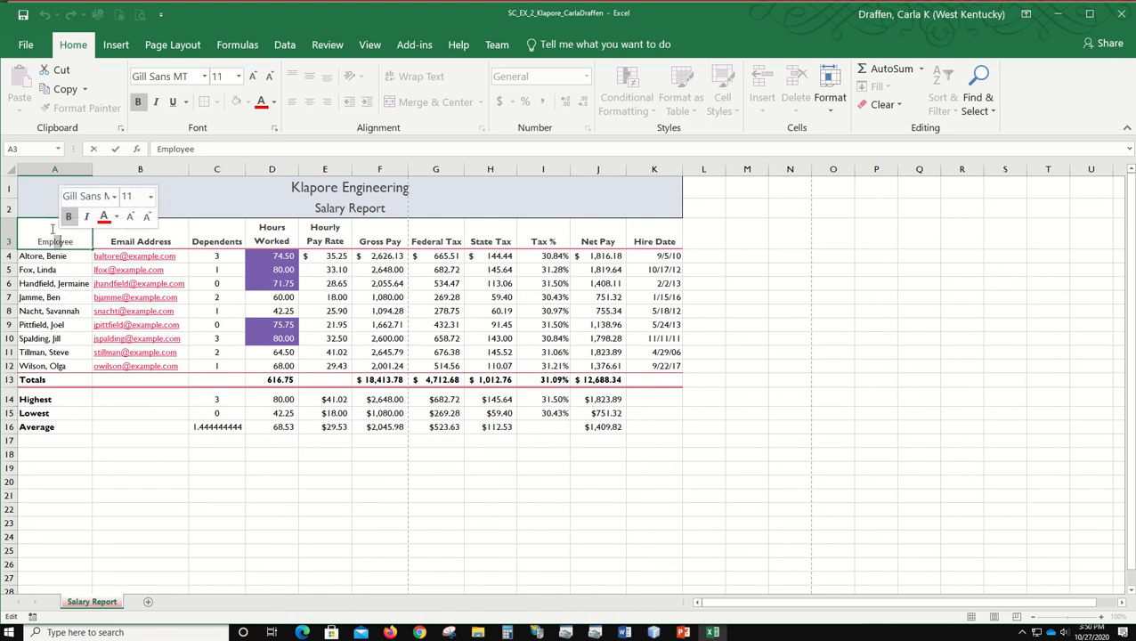
pyautogui.write('ol')
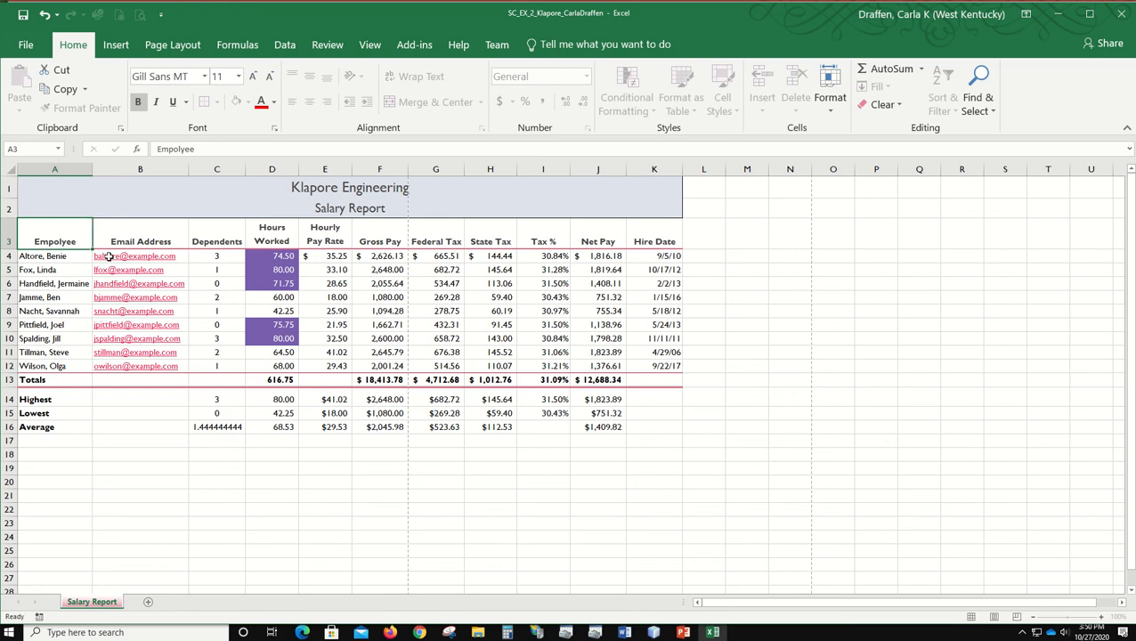
pyautogui.press('Return')
# Step: Select the Klapore Engineering title in cell A1
pyautogui.click(66, 238)
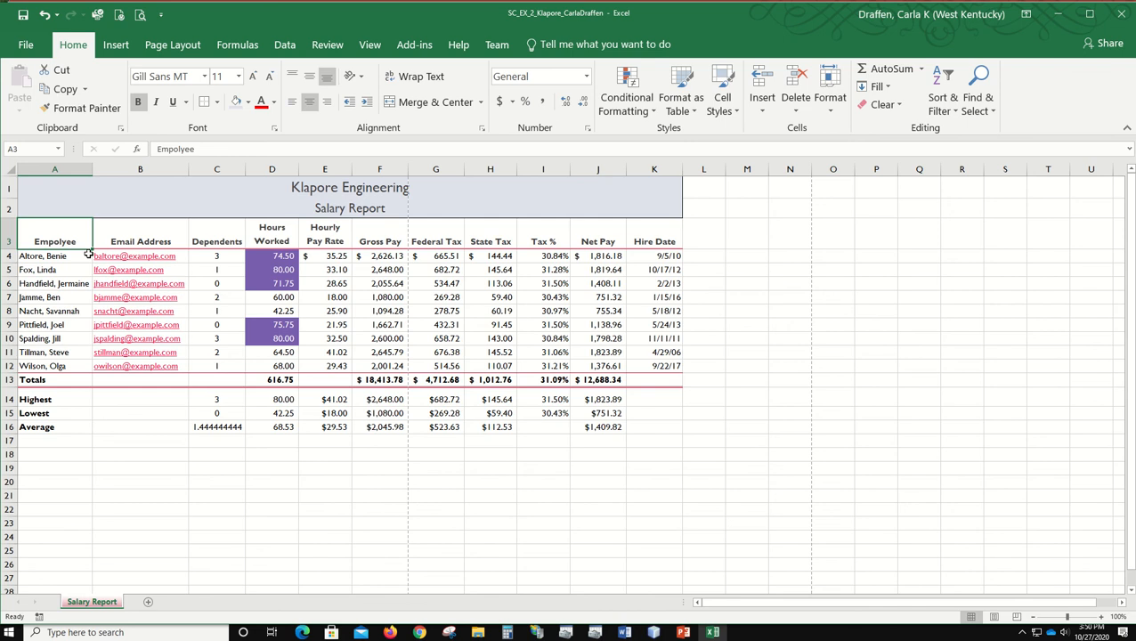
pyautogui.click(65, 211)
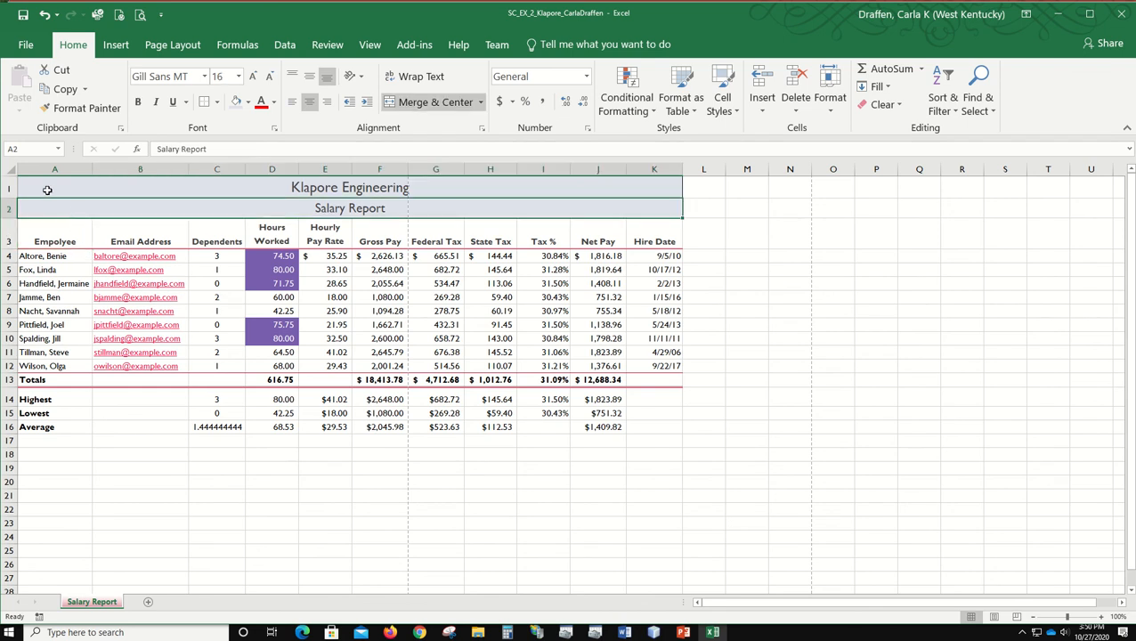
pyautogui.click(48, 188)
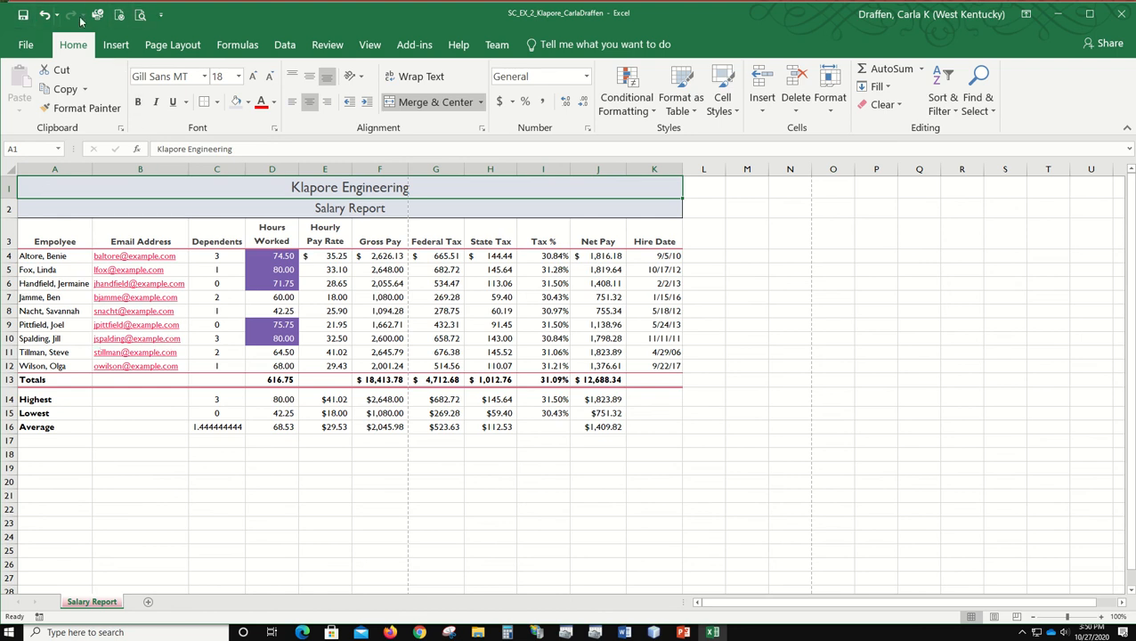
# Step: Add the Spelling command to the Quick Access Toolbar
pyautogui.click(162, 15)
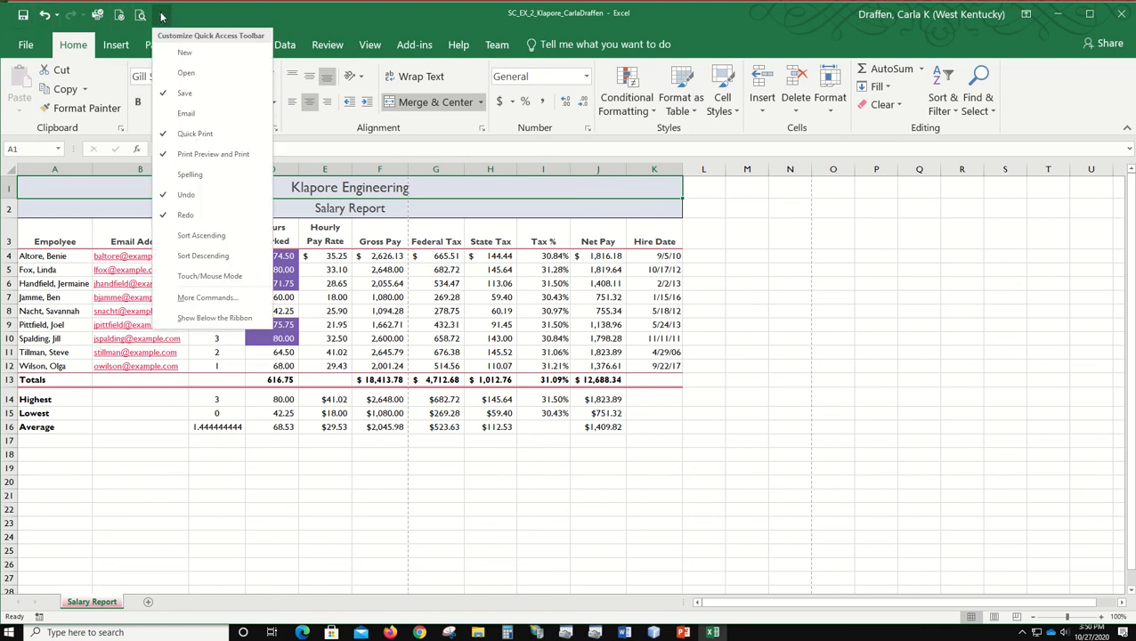
pyautogui.click(223, 175)
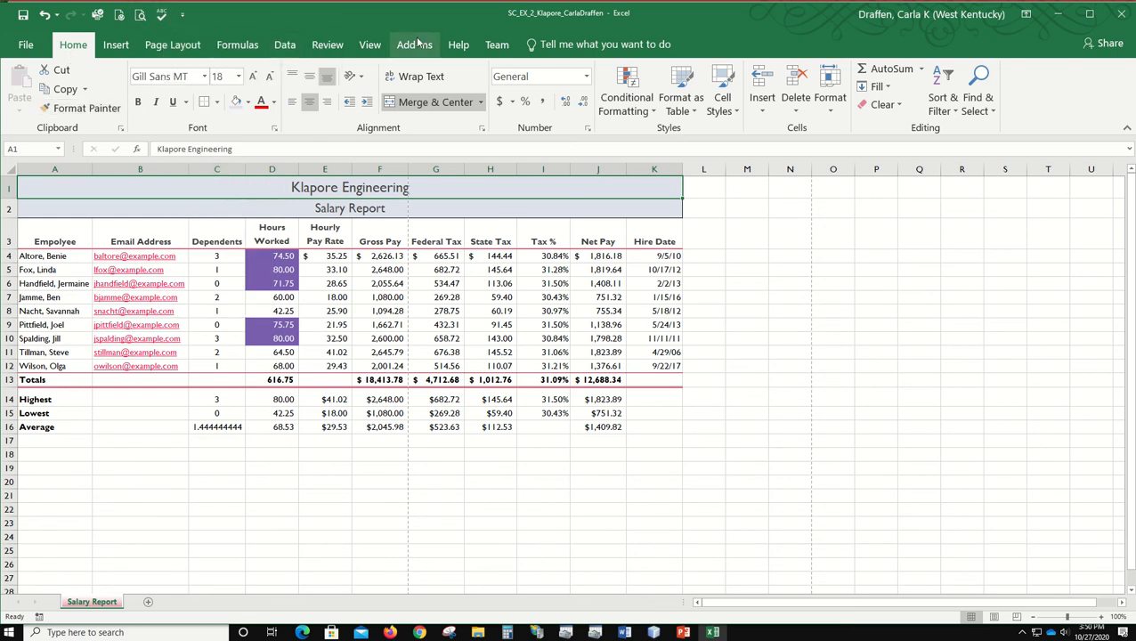
pyautogui.click(328, 45)
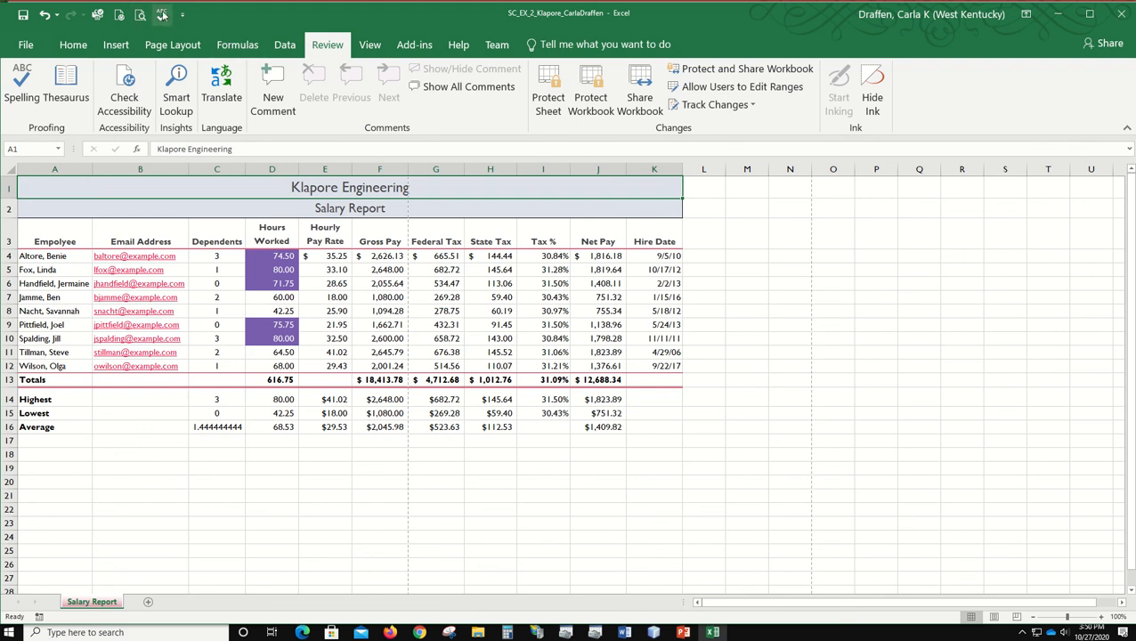
# Step: Spell check the worksheet, correcting "Empolyee" to "Employee" and ignoring all occurrences of Klapore and the flagged employee names
pyautogui.click(162, 14)
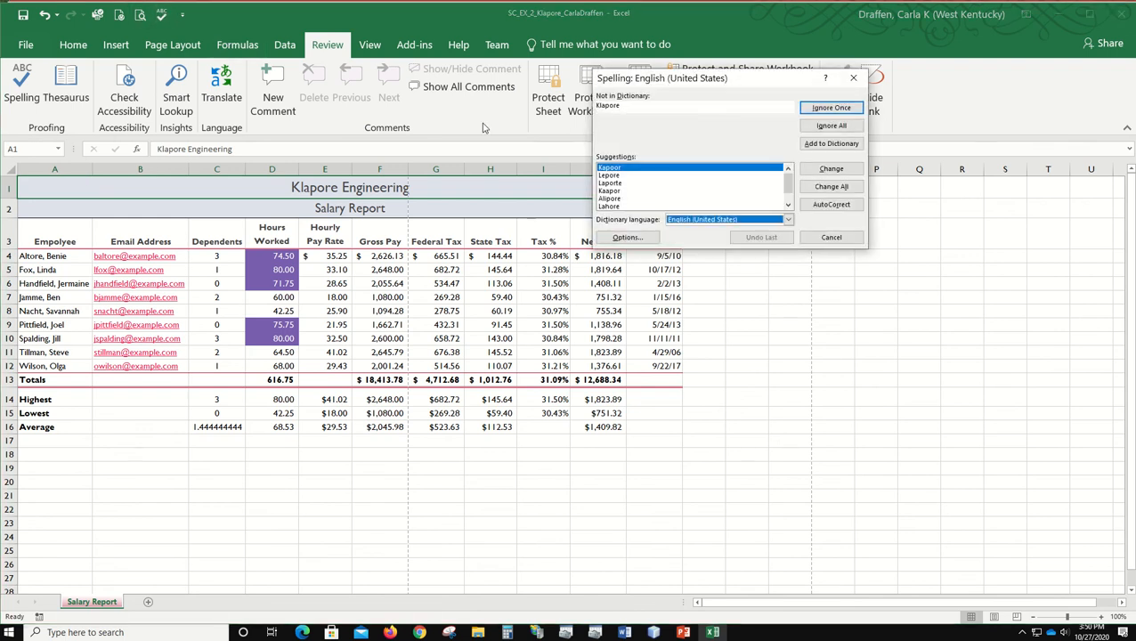
pyautogui.click(826, 130)
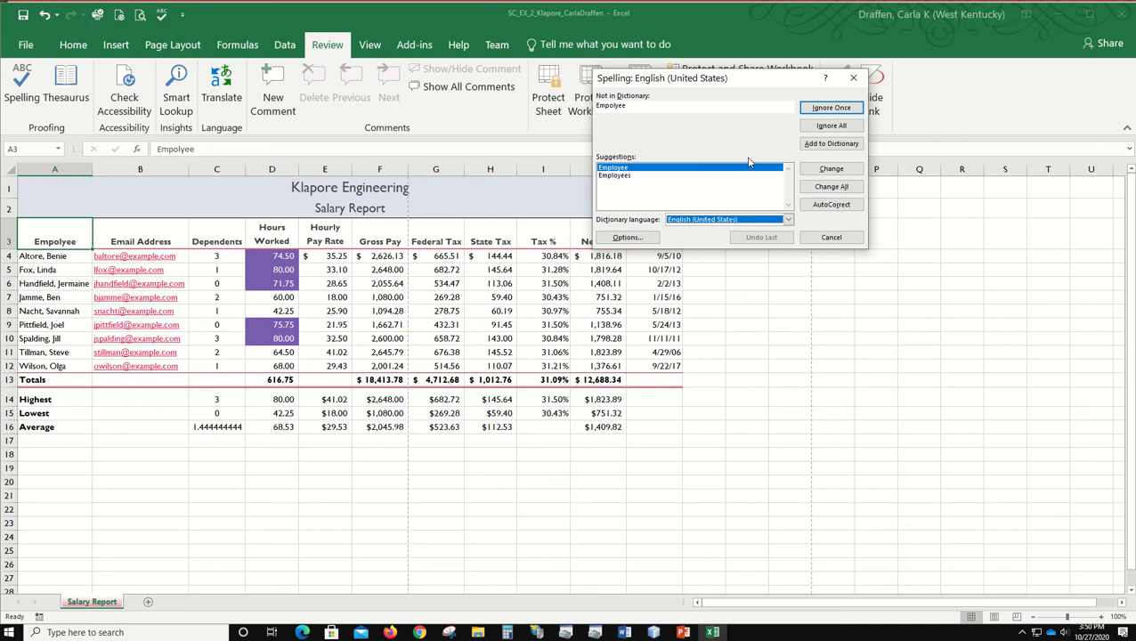
pyautogui.click(831, 169)
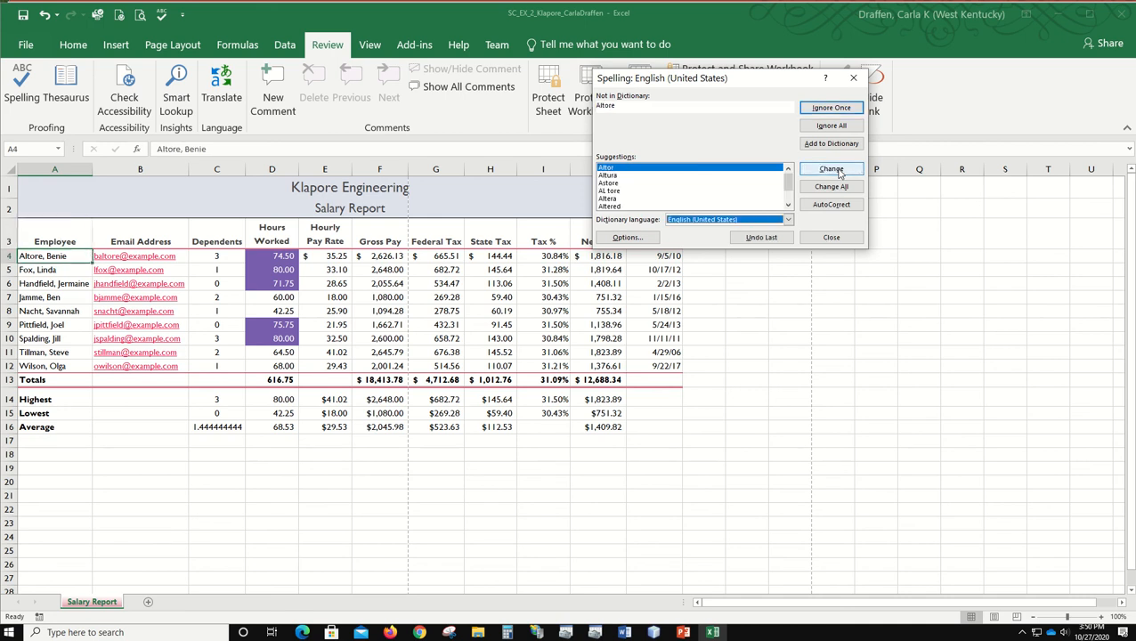
pyautogui.click(832, 125)
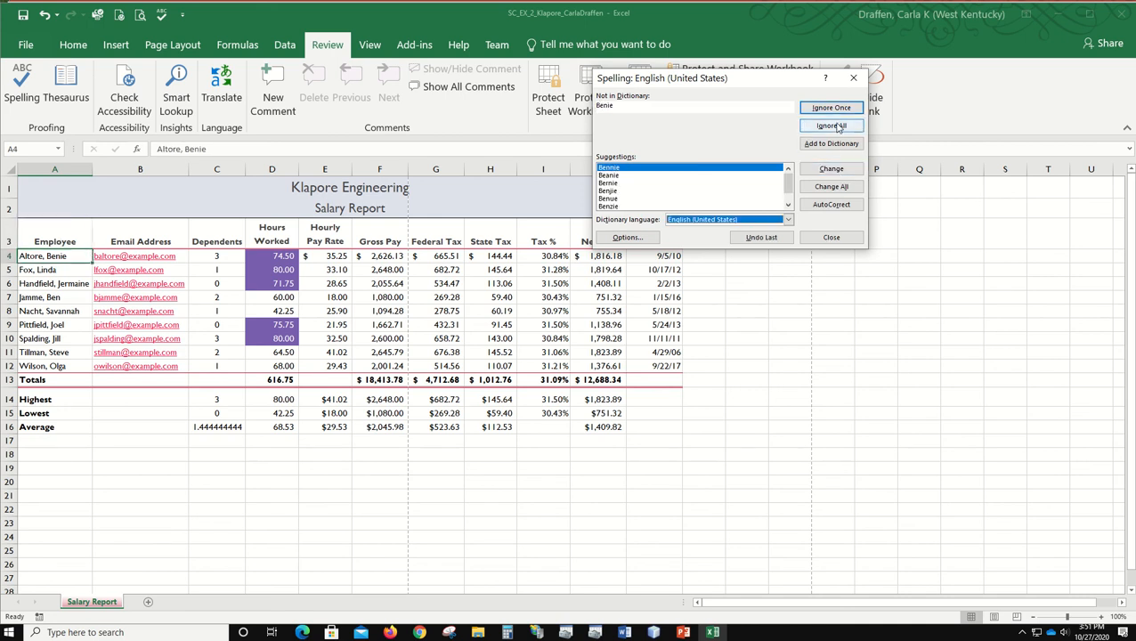
pyautogui.click(831, 126)
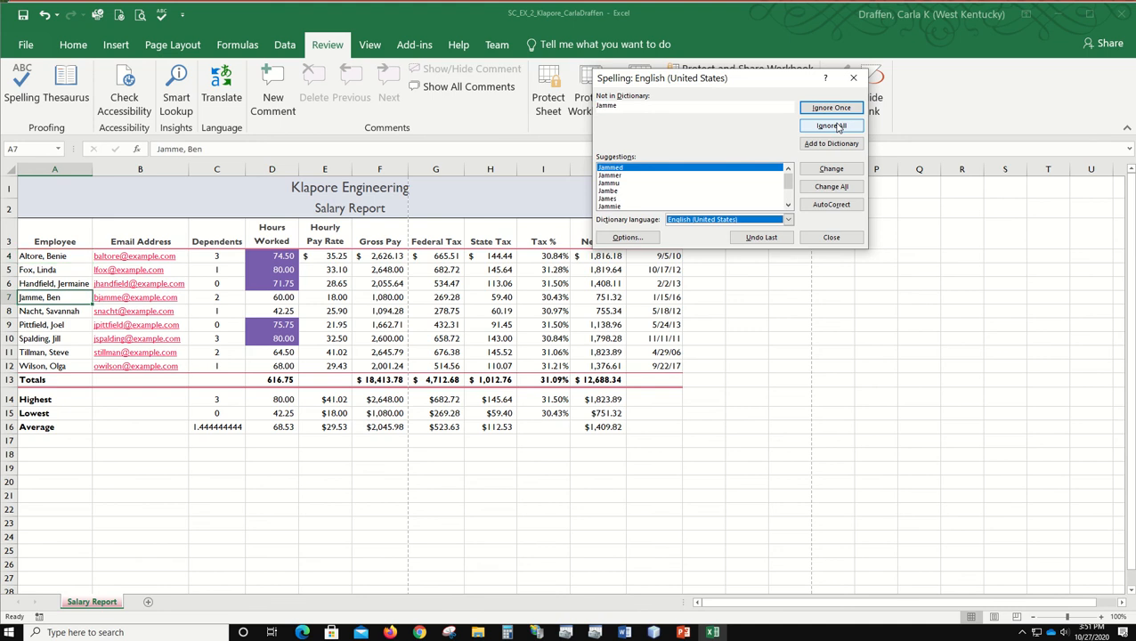
pyautogui.click(831, 125)
pyautogui.click(831, 125)
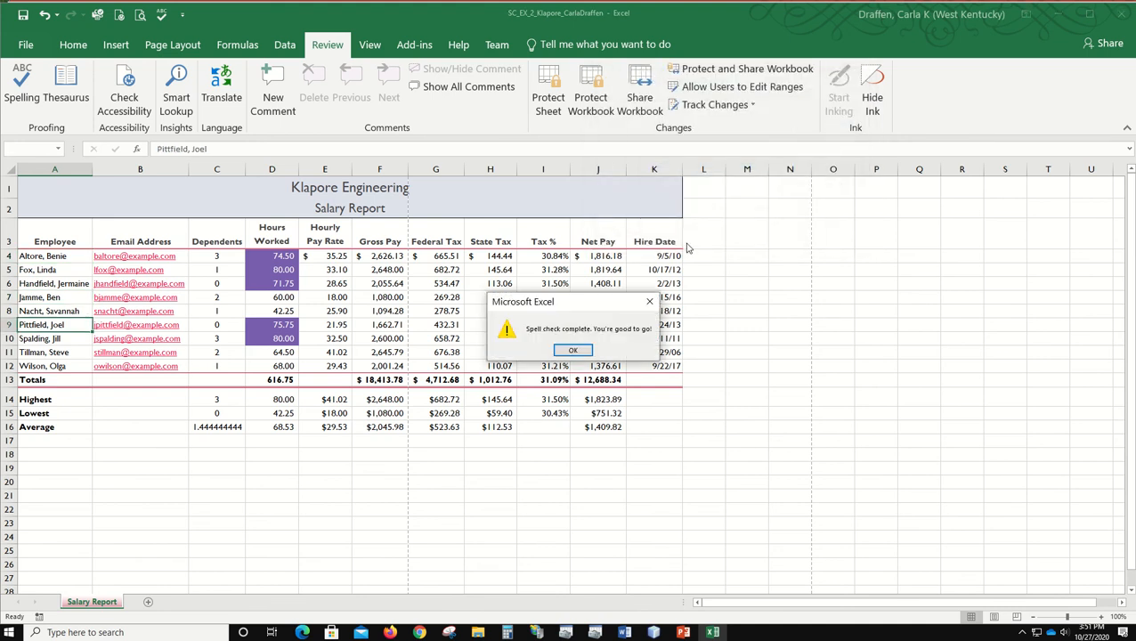
pyautogui.click(572, 348)
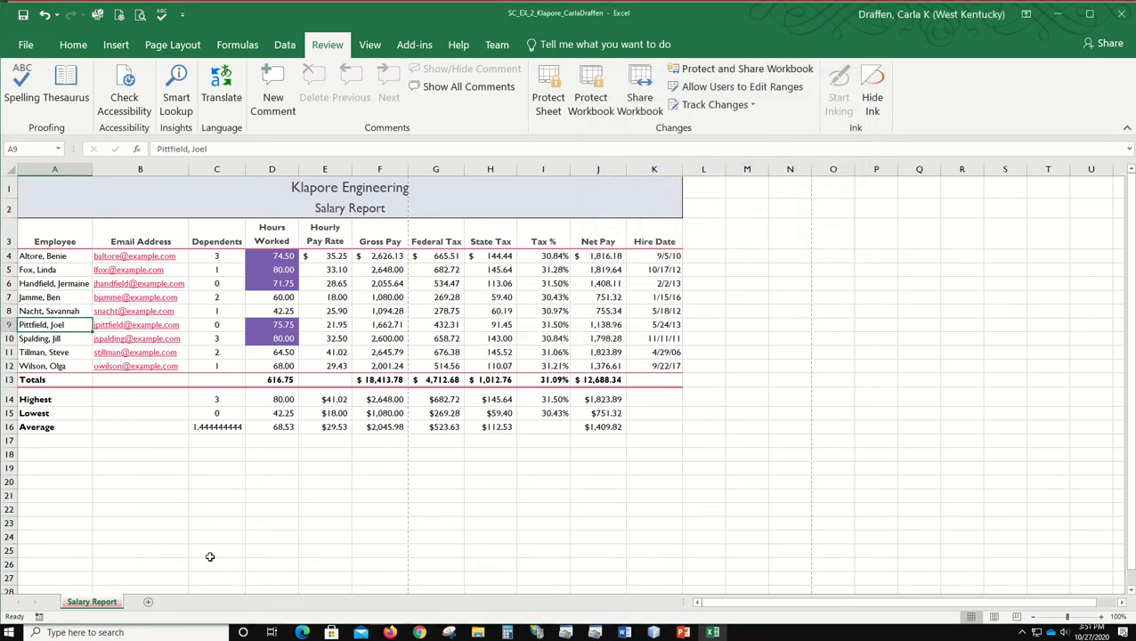
# Step: Misspell the worksheet's name as "Salary Reprt"
pyautogui.click(195, 524)
pyautogui.doubleClick(111, 601)
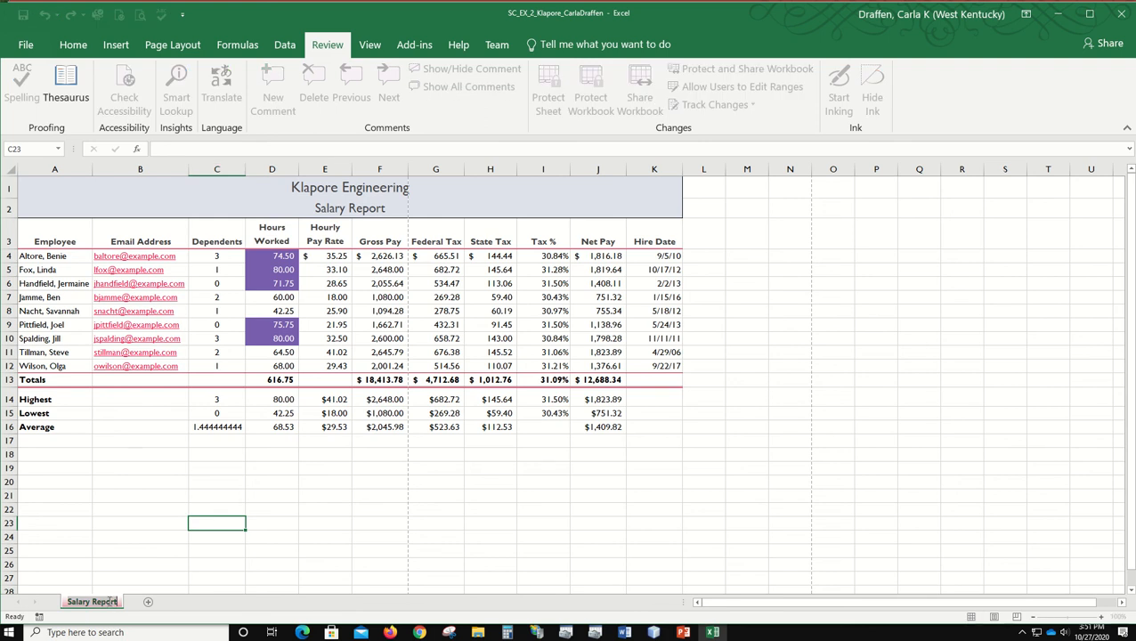
pyautogui.click(111, 602)
pyautogui.press('BackSpace')
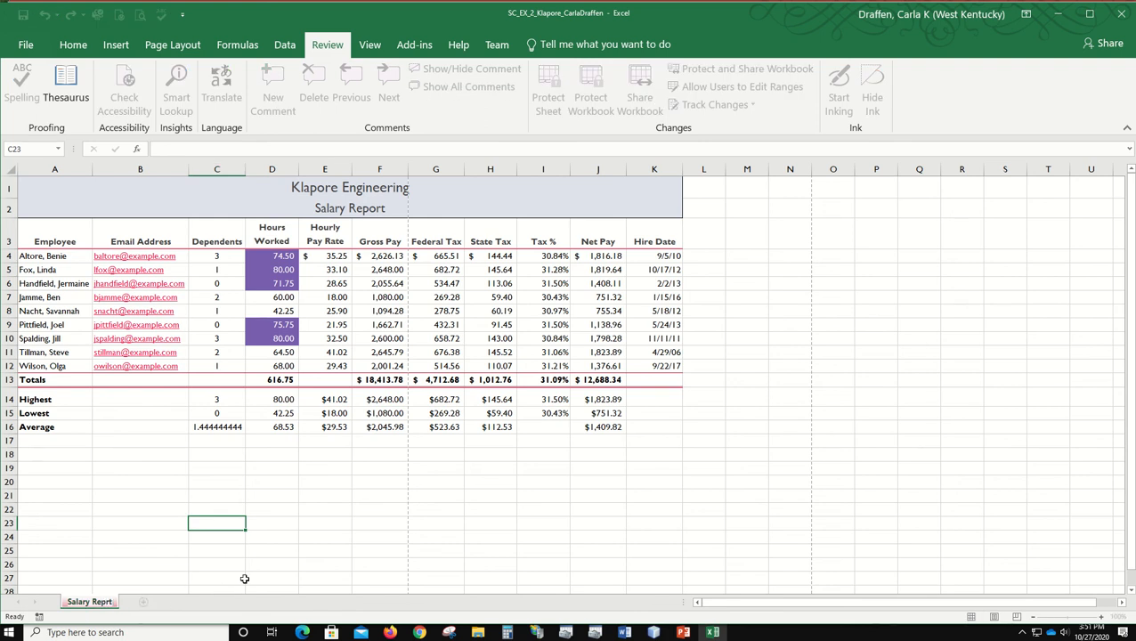
pyautogui.press('Return')
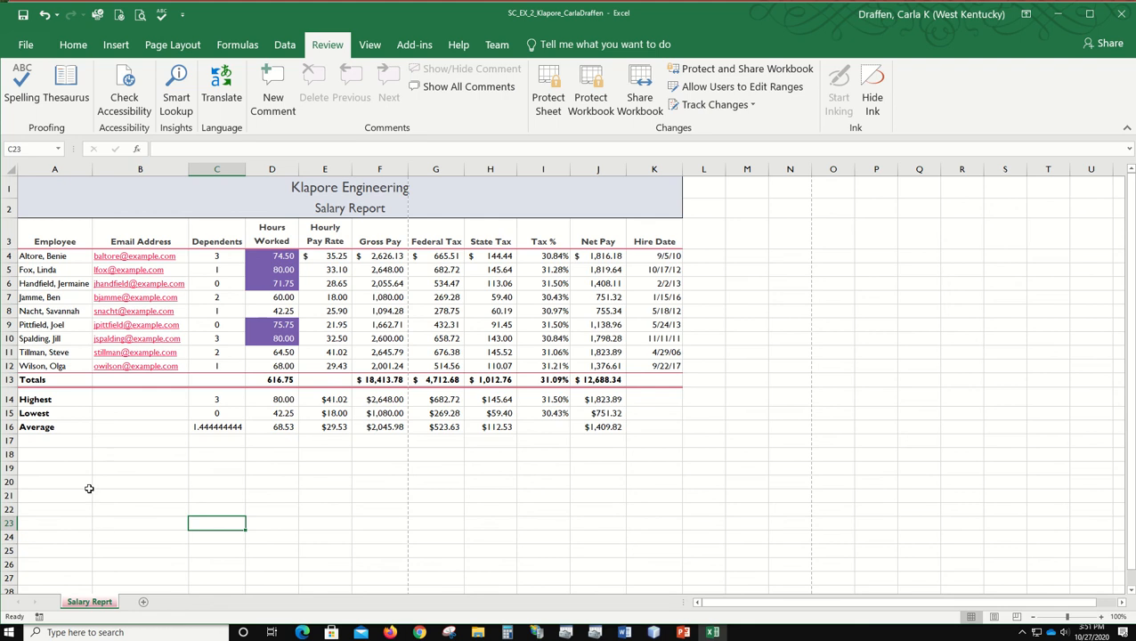
# Step: Spell check the sheet from cell A18, continuing from its beginning and ignoring all flagged company and employee names
pyautogui.click(41, 452)
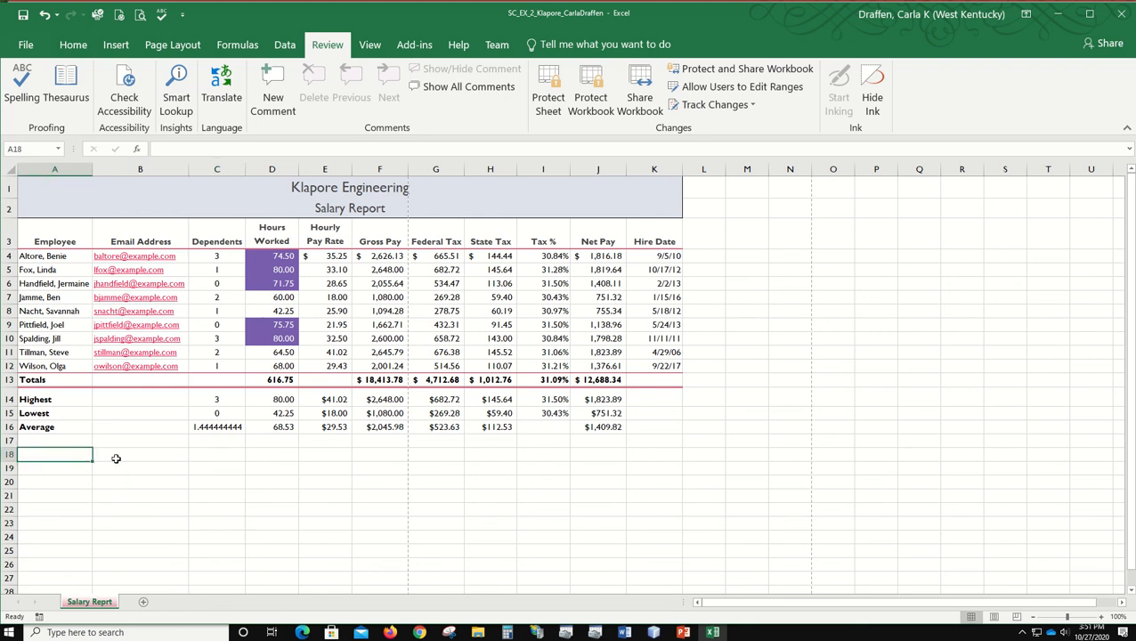
pyautogui.click(161, 14)
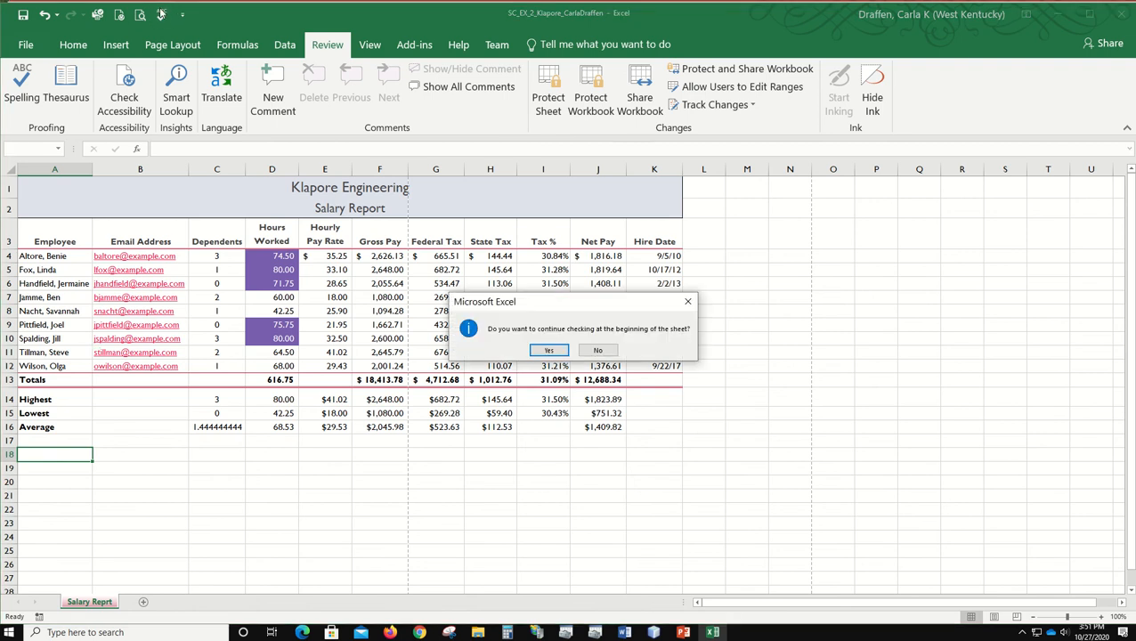
pyautogui.click(549, 351)
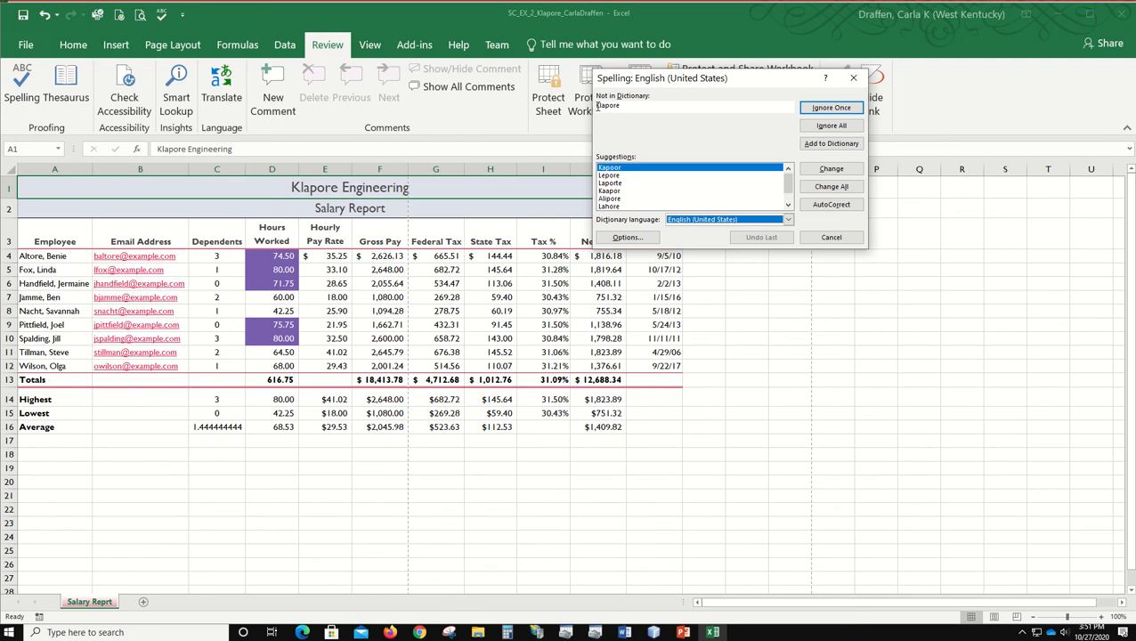
pyautogui.click(842, 127)
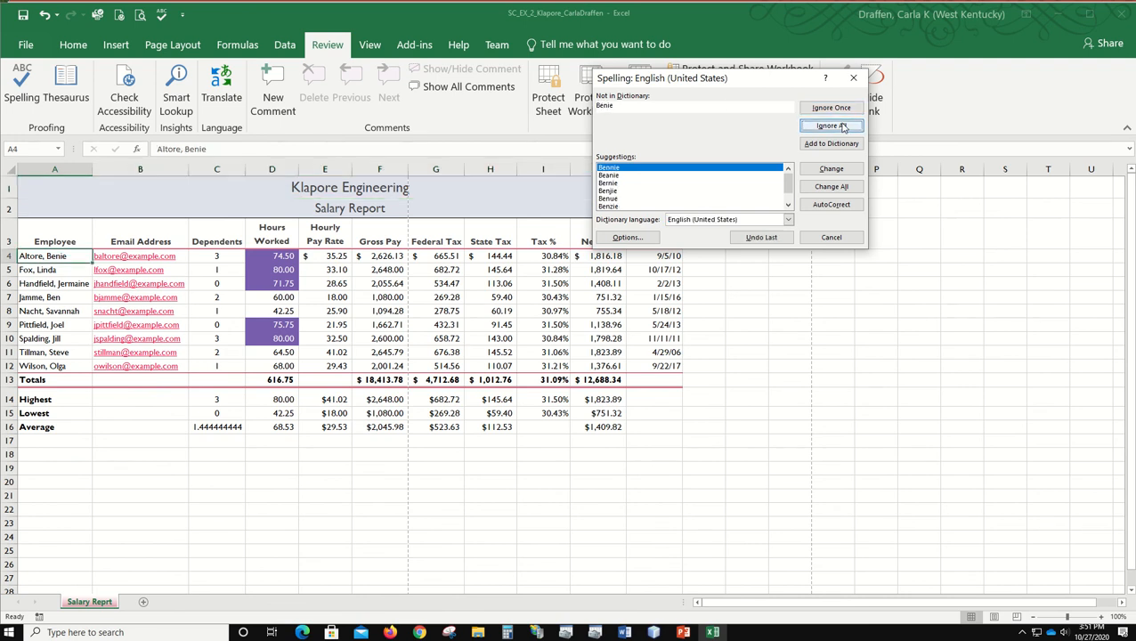
pyautogui.click(842, 127)
pyautogui.click(842, 127)
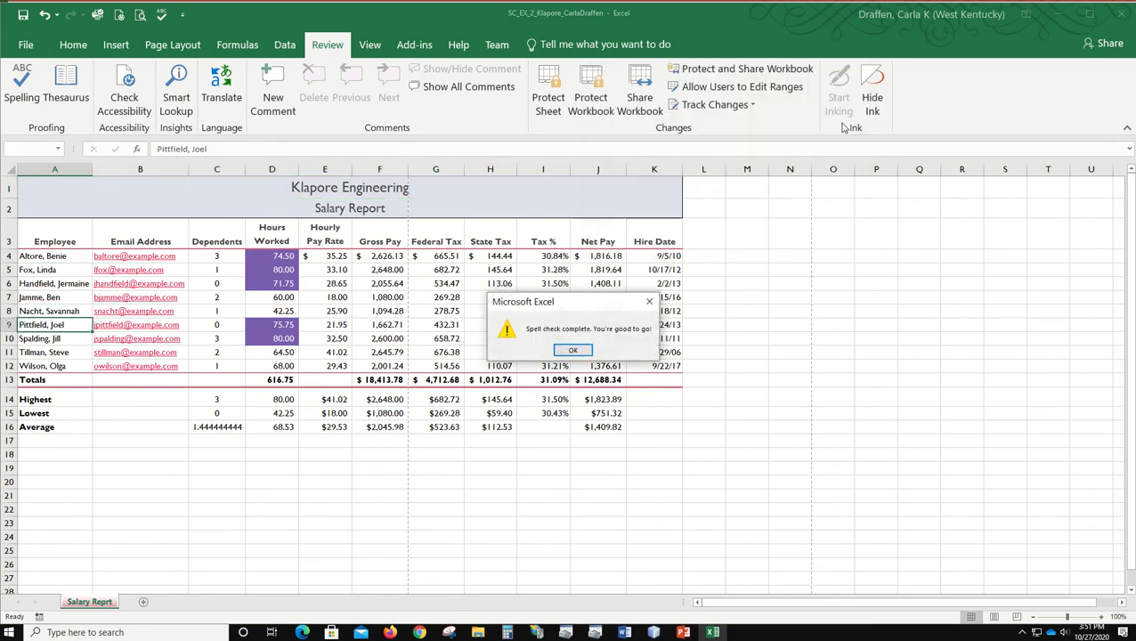
pyautogui.click(572, 350)
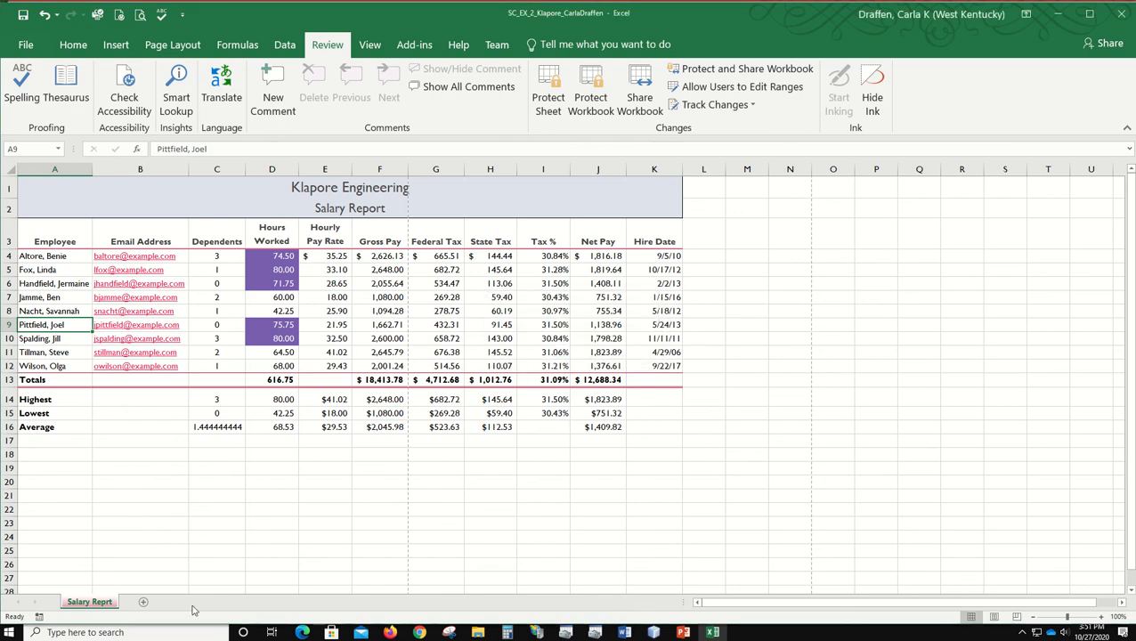
# Step: Correct the worksheet's name to "Salary Report"
pyautogui.doubleClick(104, 604)
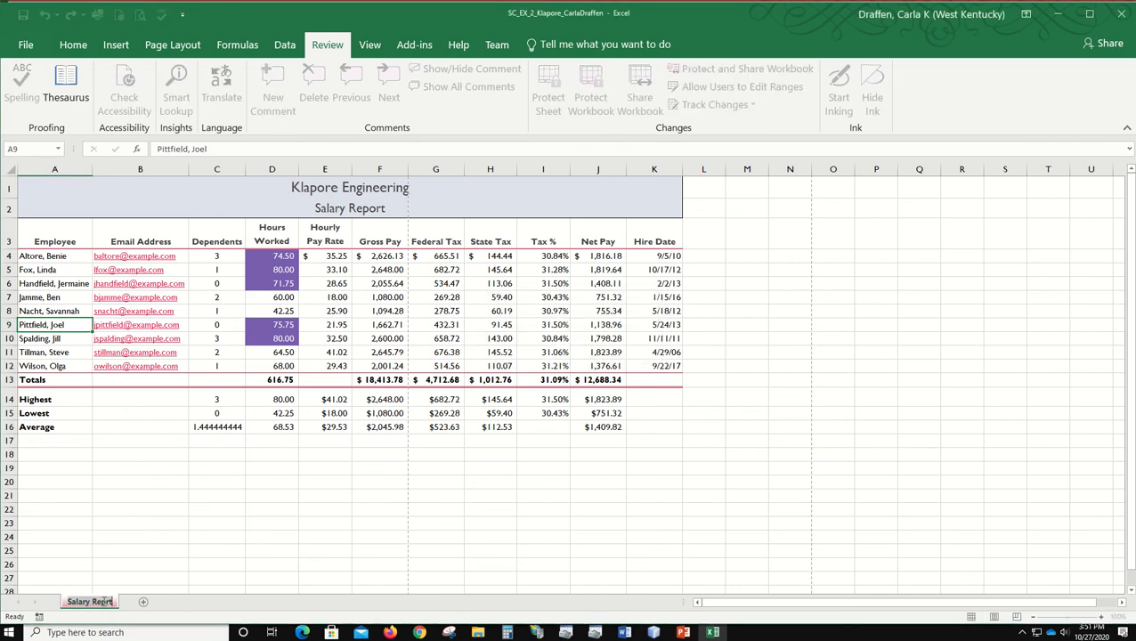
pyautogui.click(102, 603)
pyautogui.write('ort')
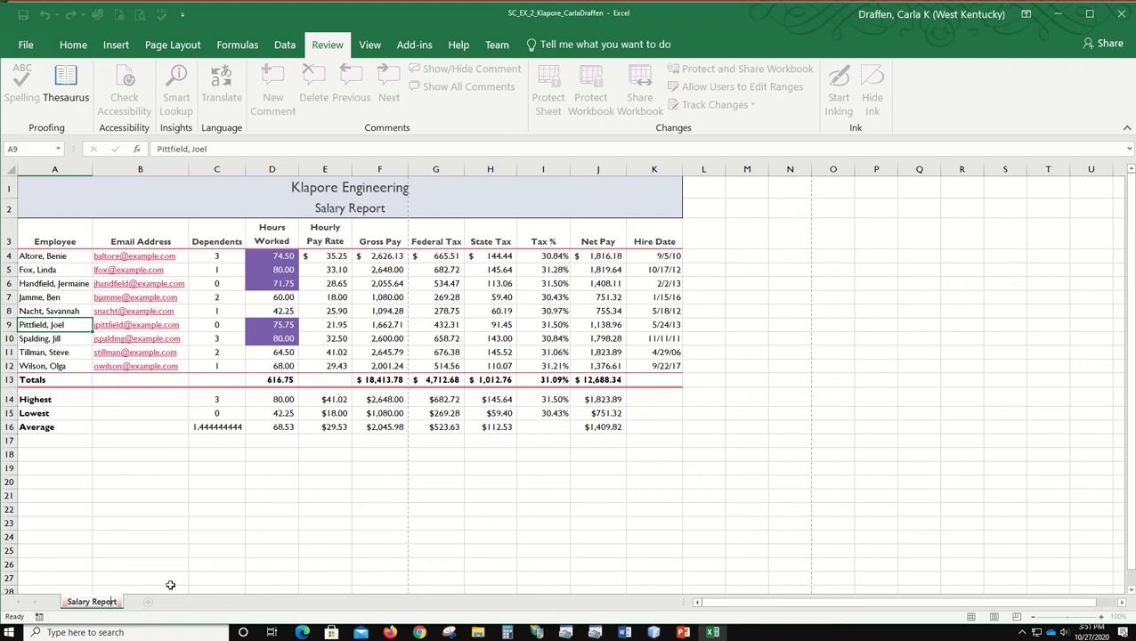
pyautogui.press('Return')
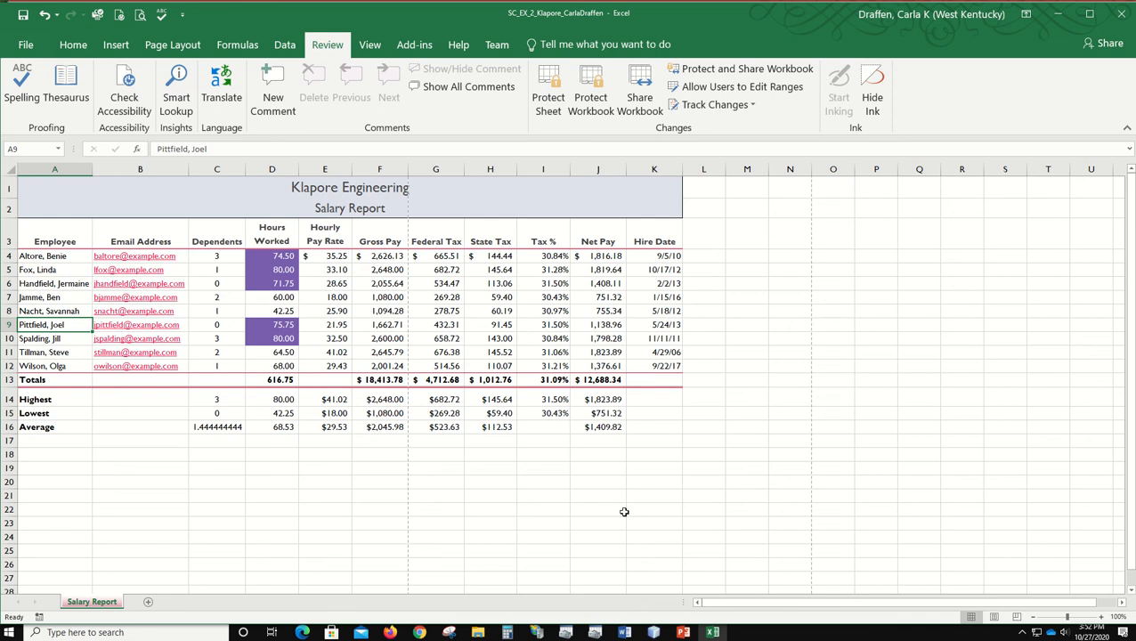
# Step: Show the worksheet in Page Layout view and set its page margins to Narrow
pyautogui.click(995, 618)
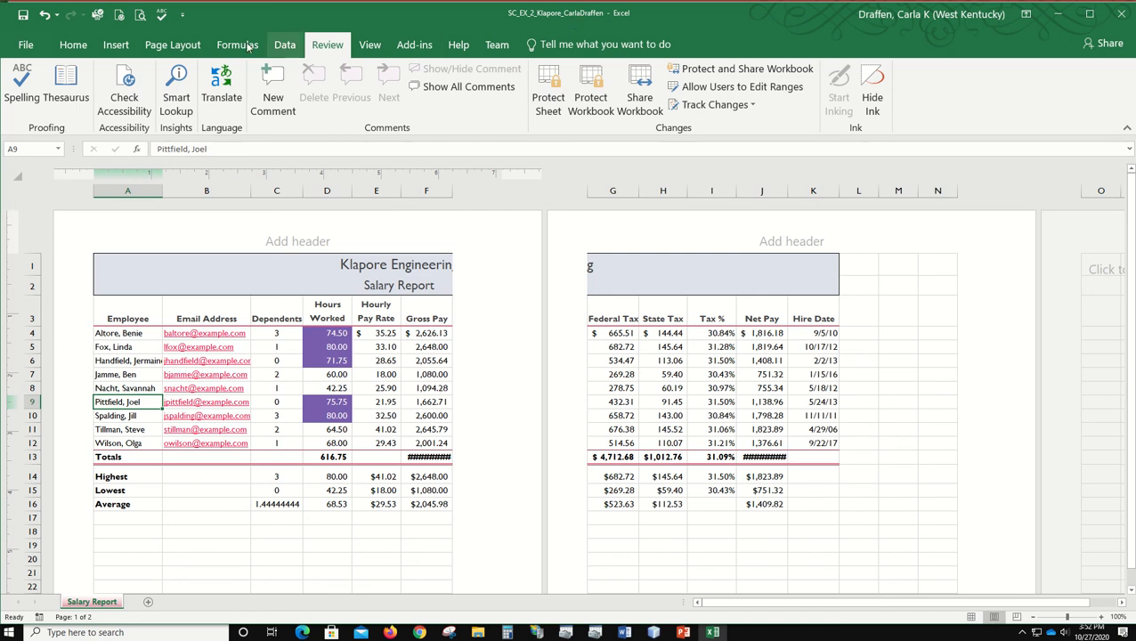
pyautogui.click(175, 44)
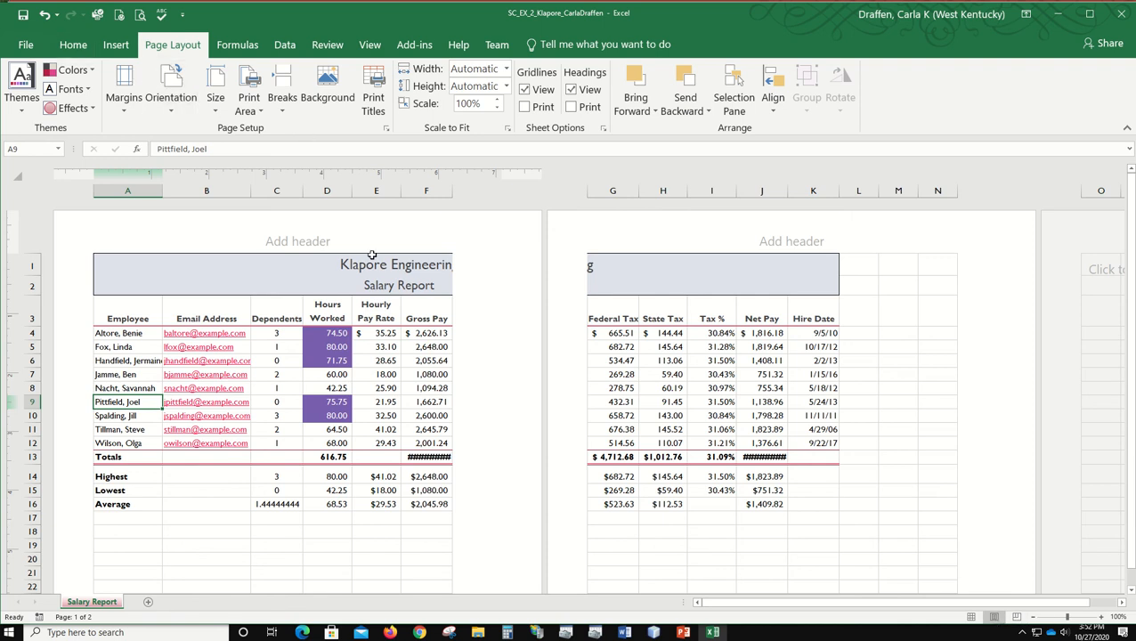
pyautogui.click(124, 103)
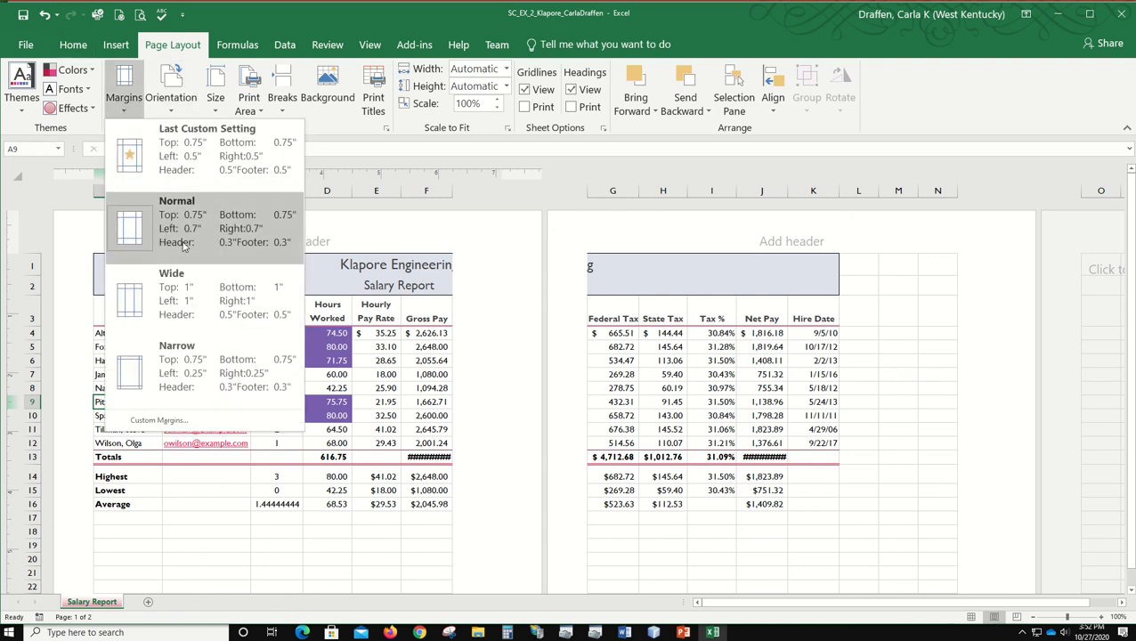
pyautogui.click(123, 380)
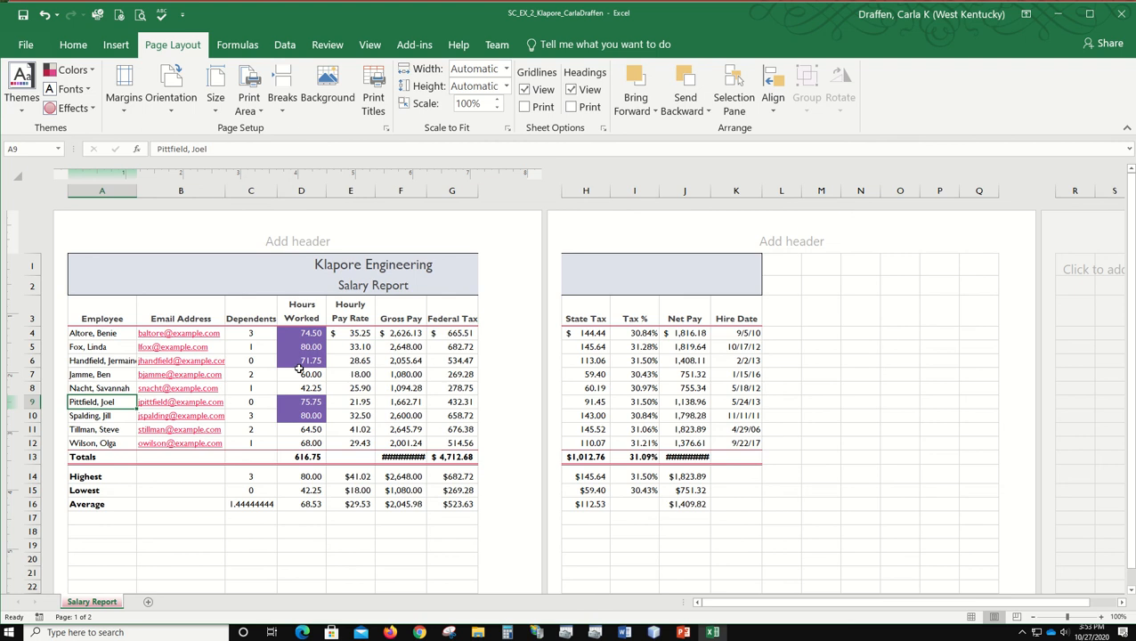
# Step: Enter the officer's full name in the center header section, with "Chief Financial Officer" on a second line
pyautogui.click(317, 239)
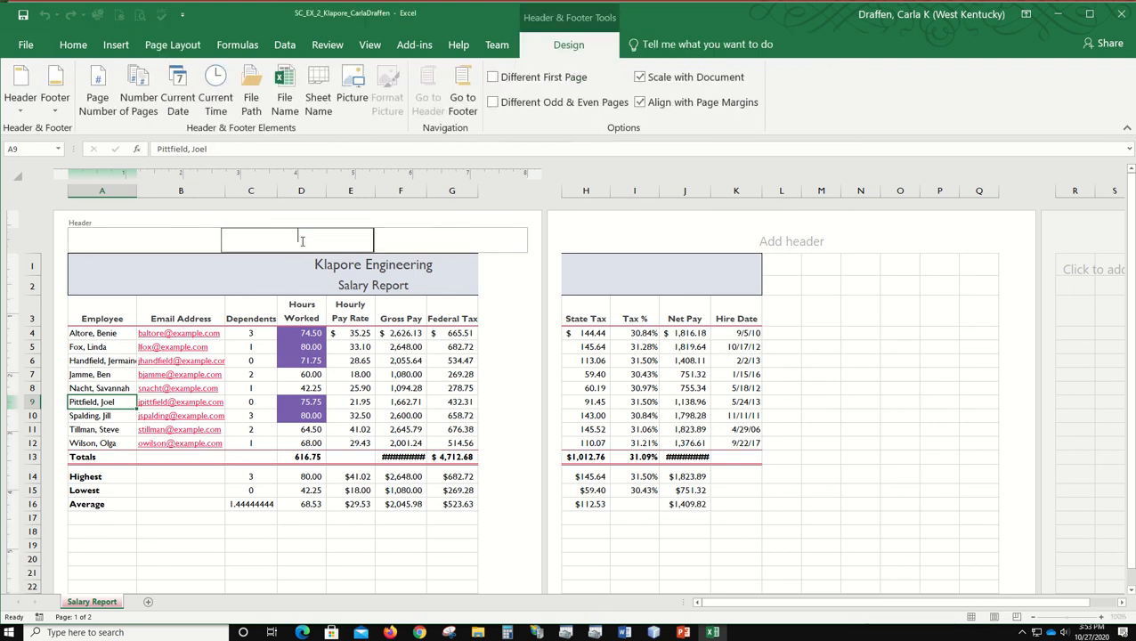
pyautogui.press('Return')
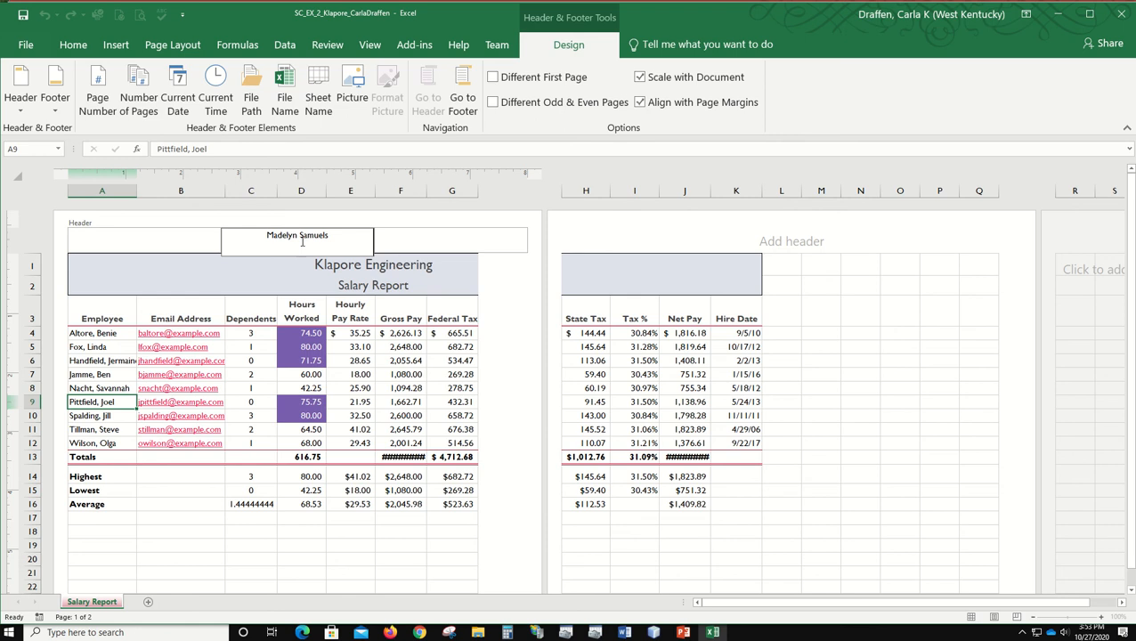
pyautogui.write('C')
pyautogui.write('ief Fina')
pyautogui.press('BackSpace')
pyautogui.press('BackSpace')
pyautogui.press('BackSpace')
pyautogui.press('BackSpace')
pyautogui.press('BackSpace')
pyautogui.press('BackSpace')
pyautogui.press('BackSpace')
pyautogui.press('BackSpace')
pyautogui.write('hief Financial Officer')
pyautogui.click(182, 517)
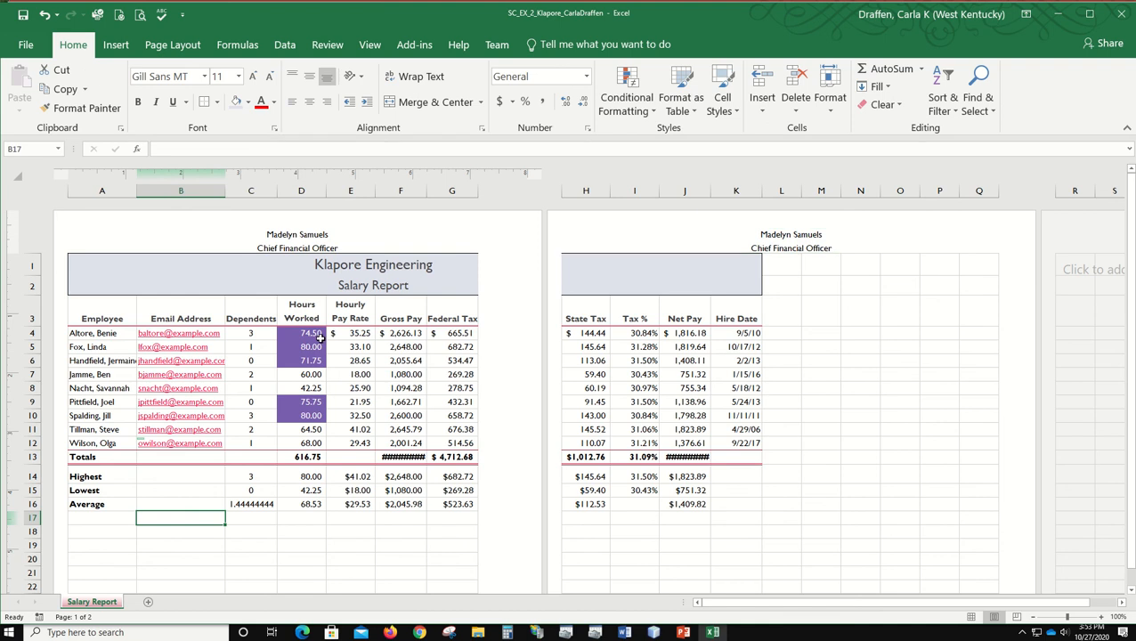
# Step: Set the worksheet's page orientation to Landscape
pyautogui.click(169, 43)
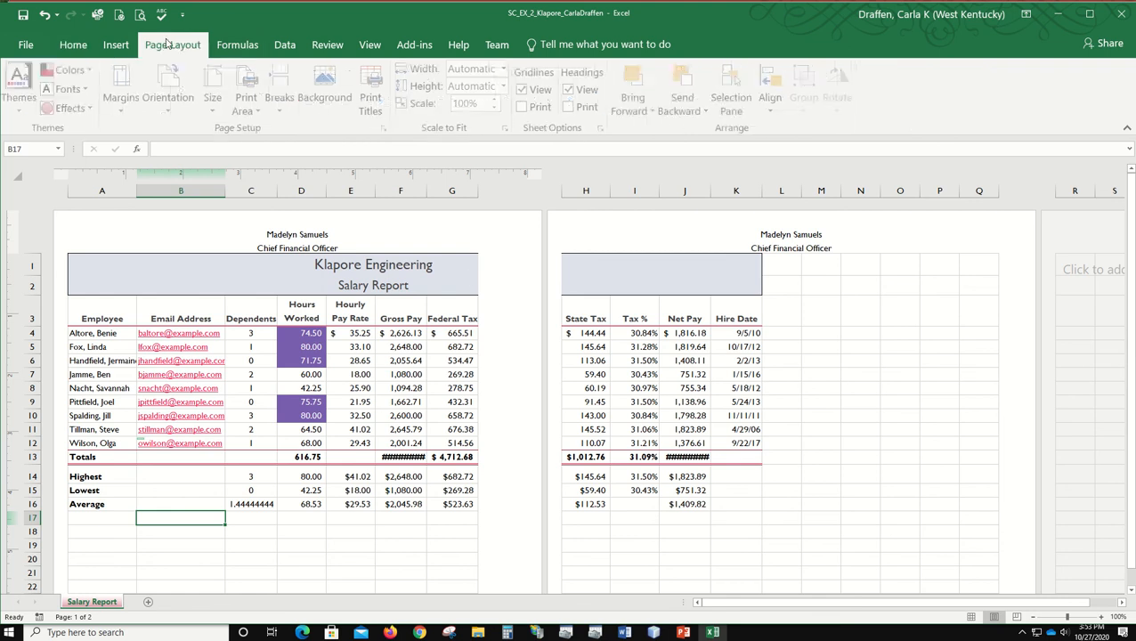
pyautogui.click(169, 96)
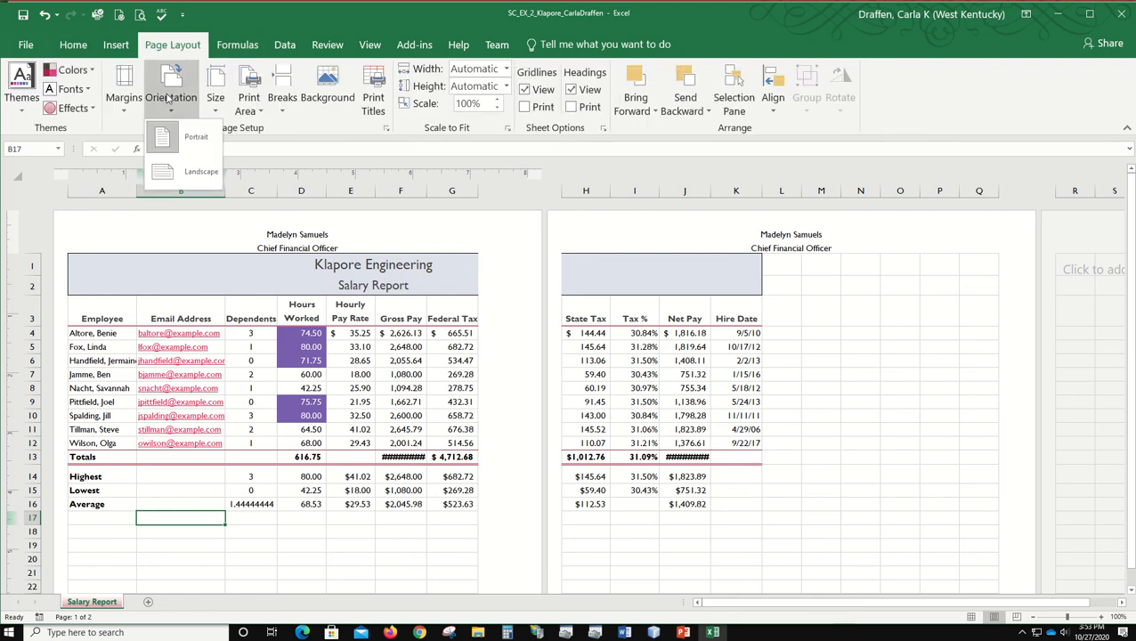
pyautogui.click(164, 172)
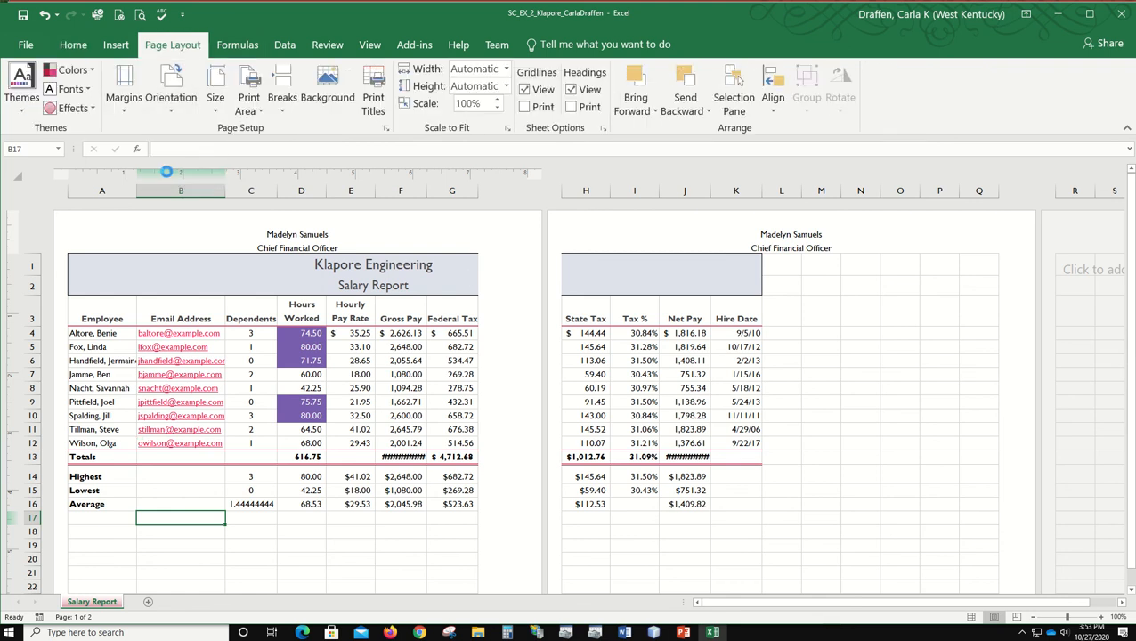
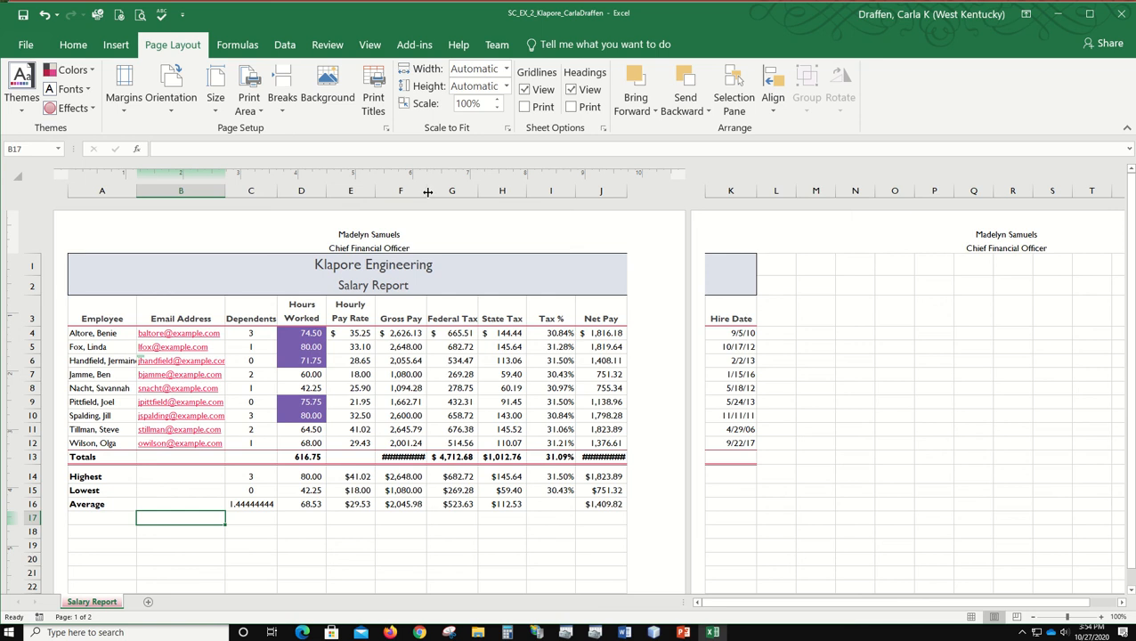
# Step: Widen the Gross Pay and Net Pay columns slightly so their totals in row 13 fit
pyautogui.moveTo(428, 192); pyautogui.dragTo(429, 191)
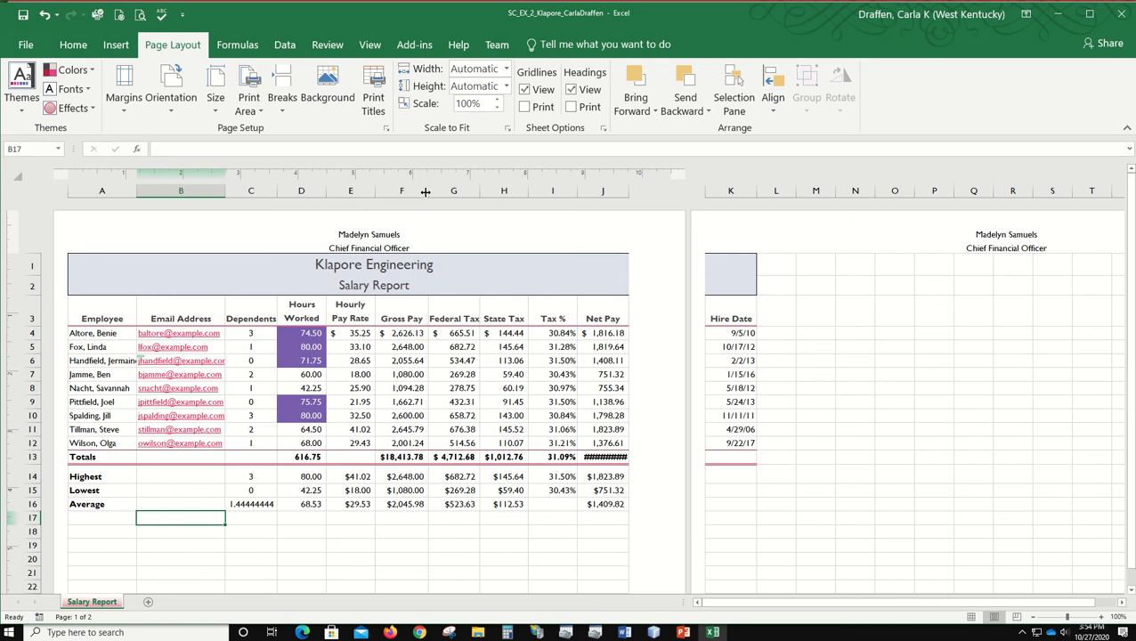
pyautogui.moveTo(427, 192); pyautogui.dragTo(429, 191)
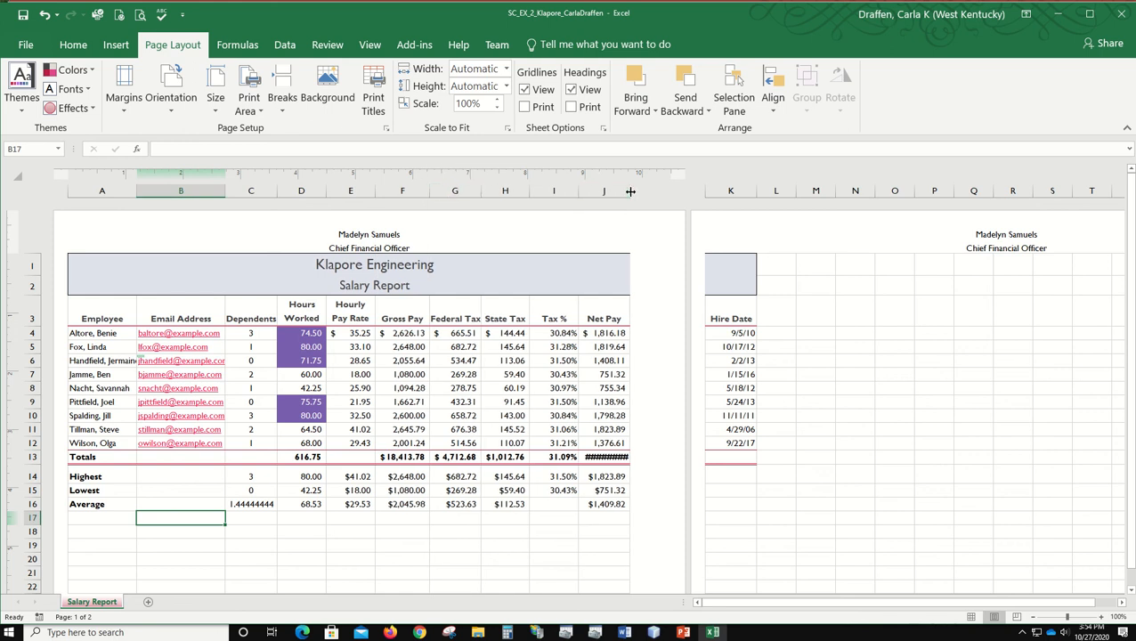
pyautogui.moveTo(628, 193); pyautogui.dragTo(632, 193)
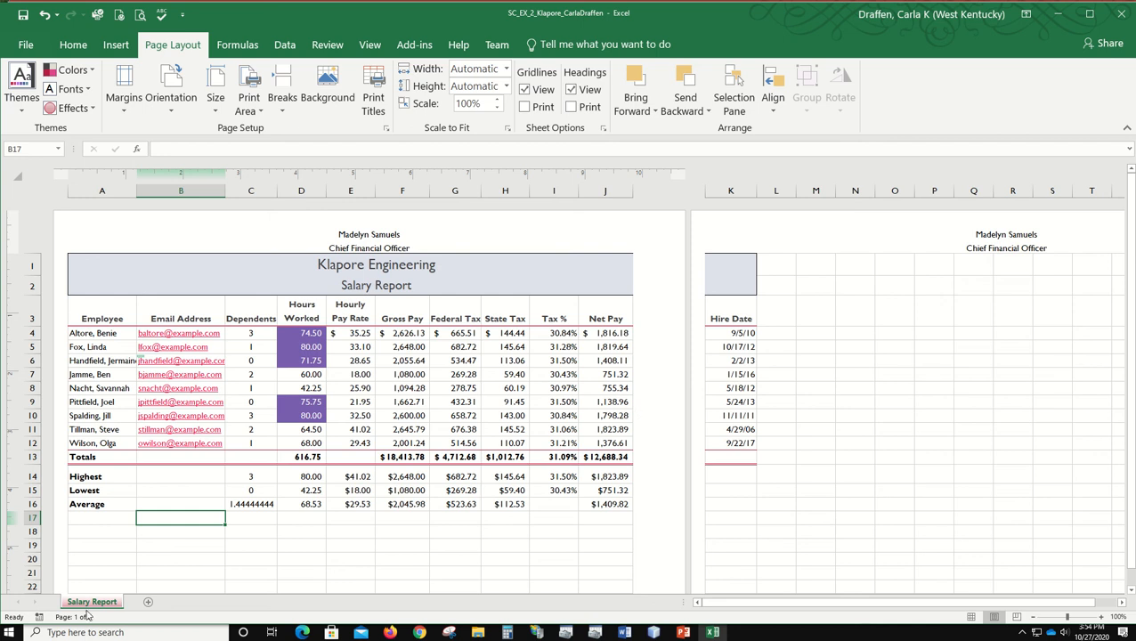
# Step: Review both pages of the print preview and set the print scaling to Fit Sheet on One Page
pyautogui.click(26, 44)
pyautogui.click(25, 239)
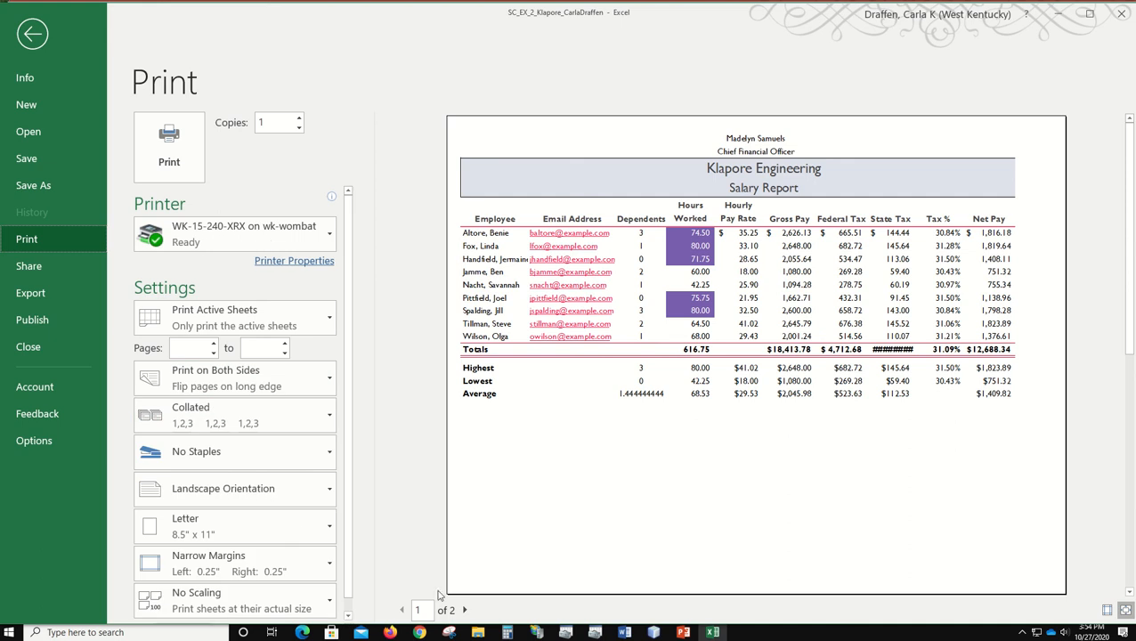
pyautogui.click(464, 610)
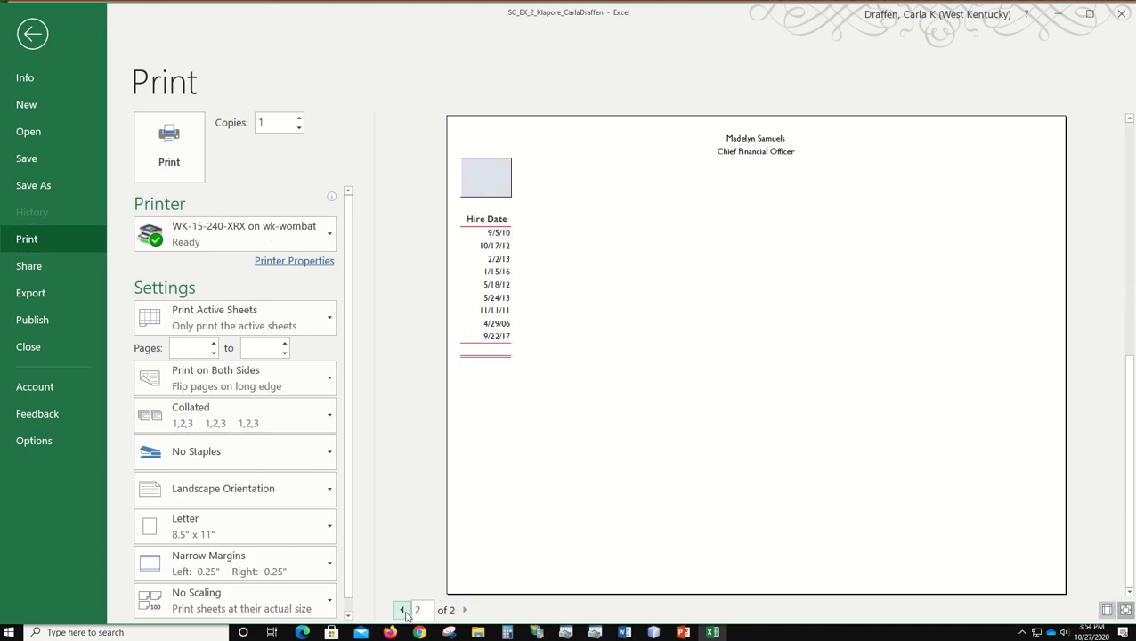
pyautogui.click(402, 611)
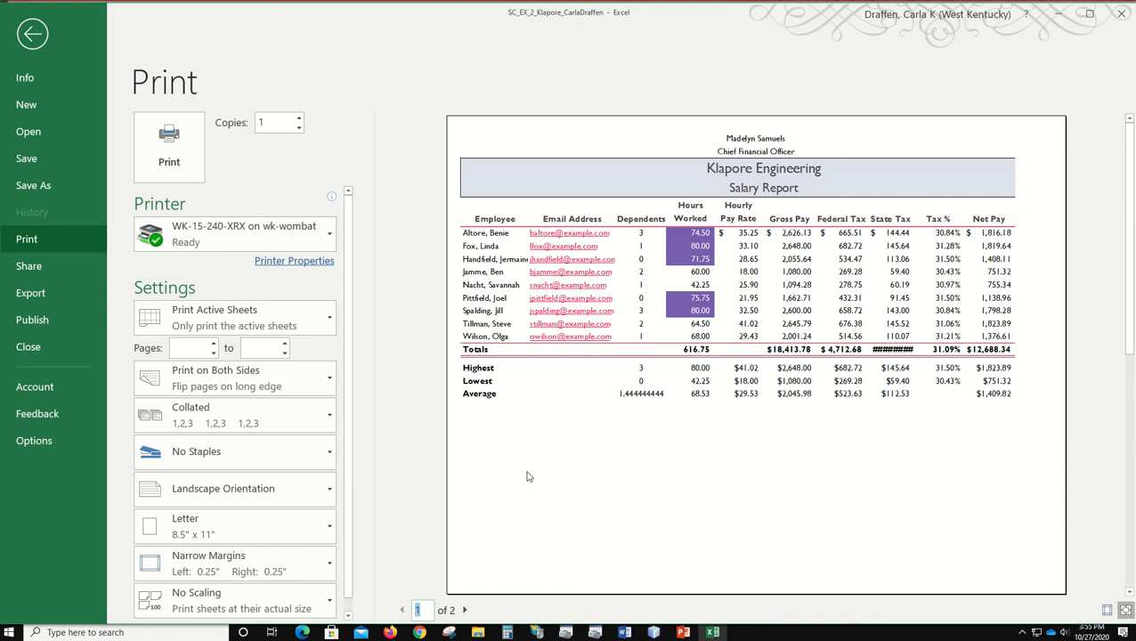
pyautogui.click(205, 605)
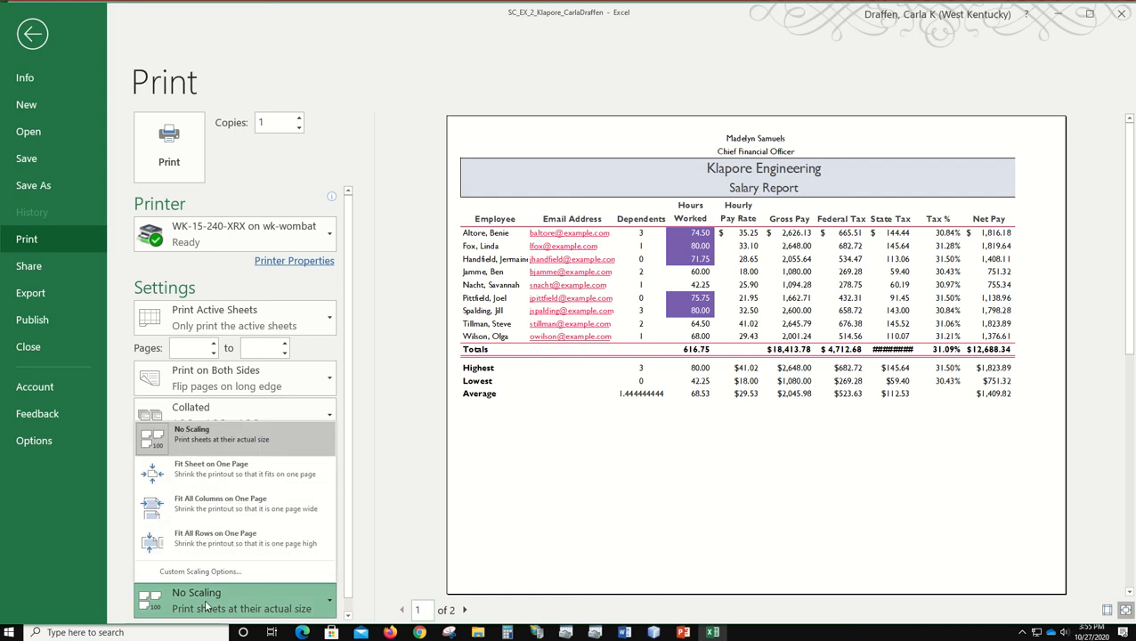
pyautogui.click(237, 462)
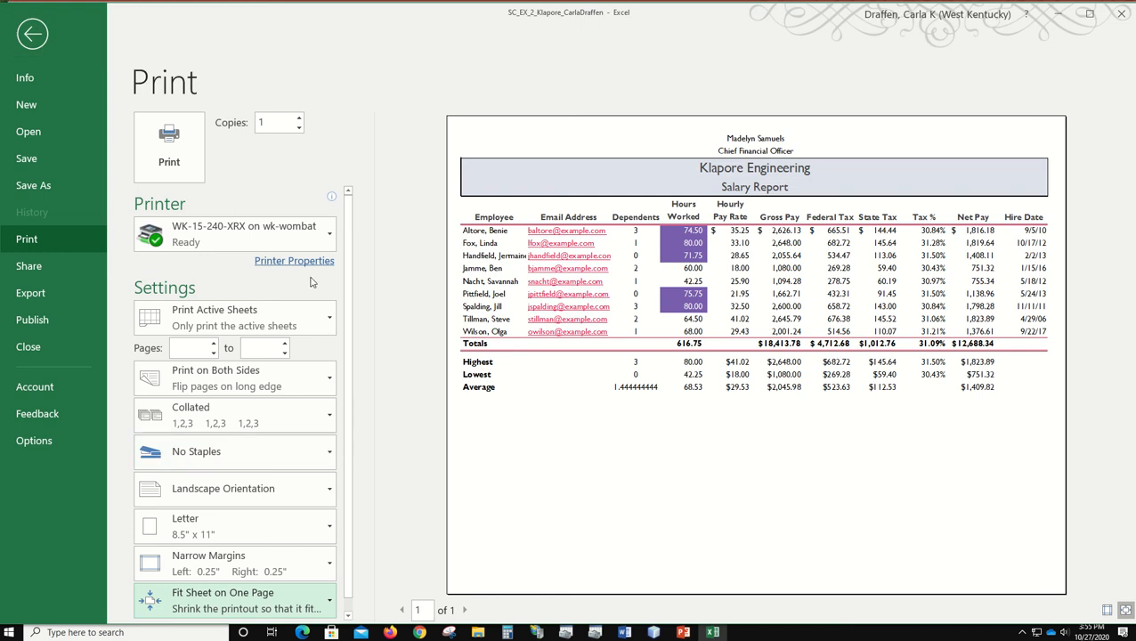
pyautogui.click(32, 34)
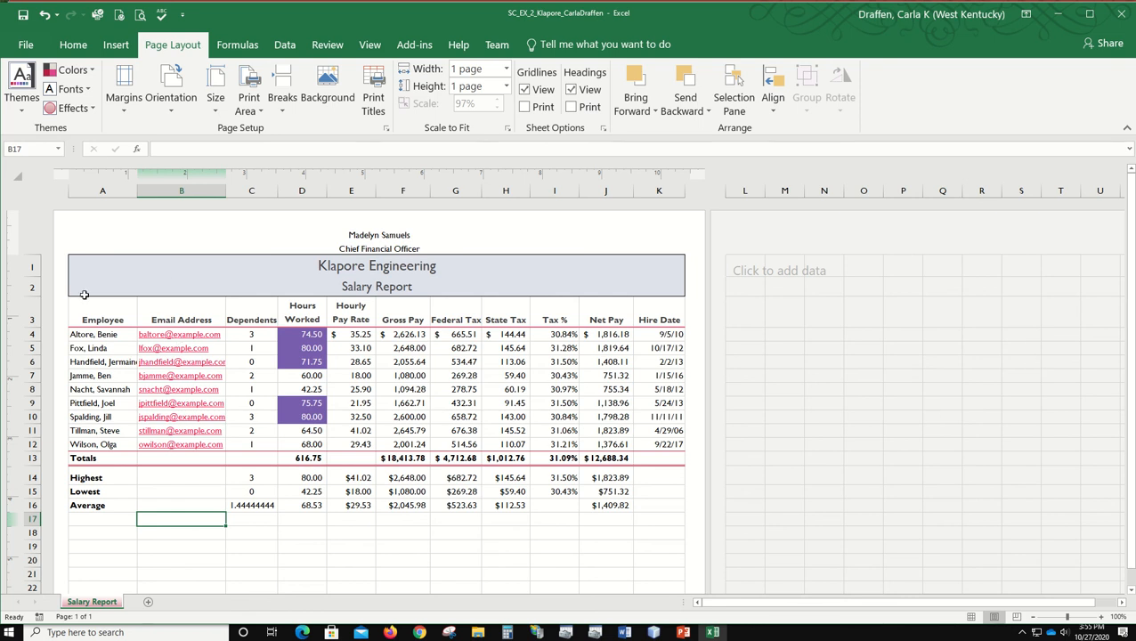
# Step: Preview a printout of only the range A3:F16 using the Print Selection option
pyautogui.moveTo(104, 316); pyautogui.dragTo(407, 500)
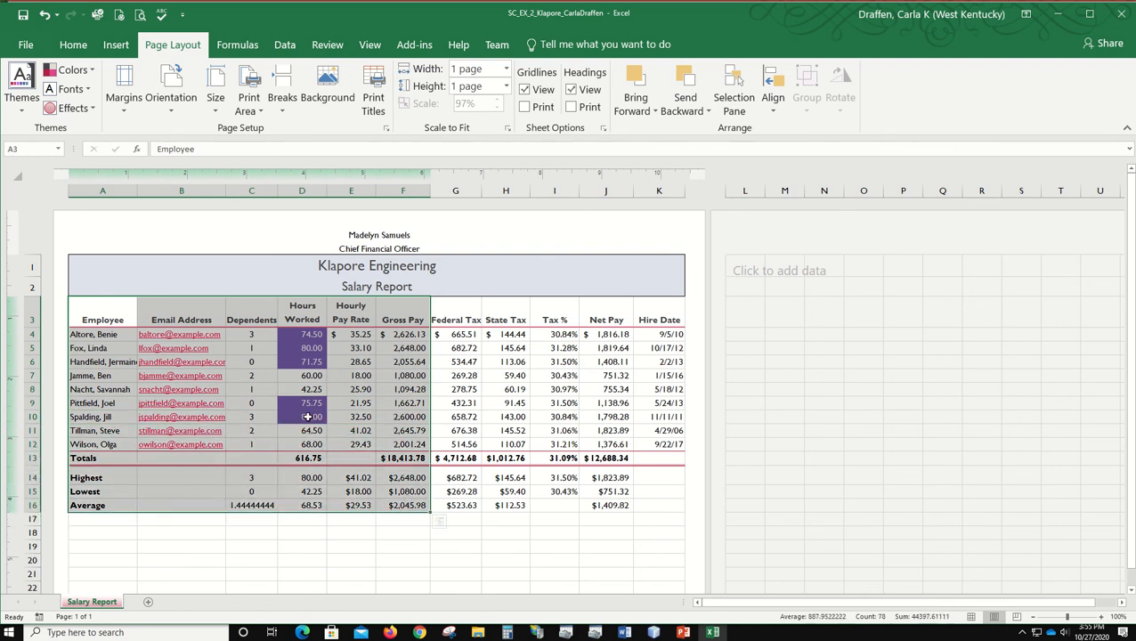
pyautogui.click(25, 49)
pyautogui.click(27, 239)
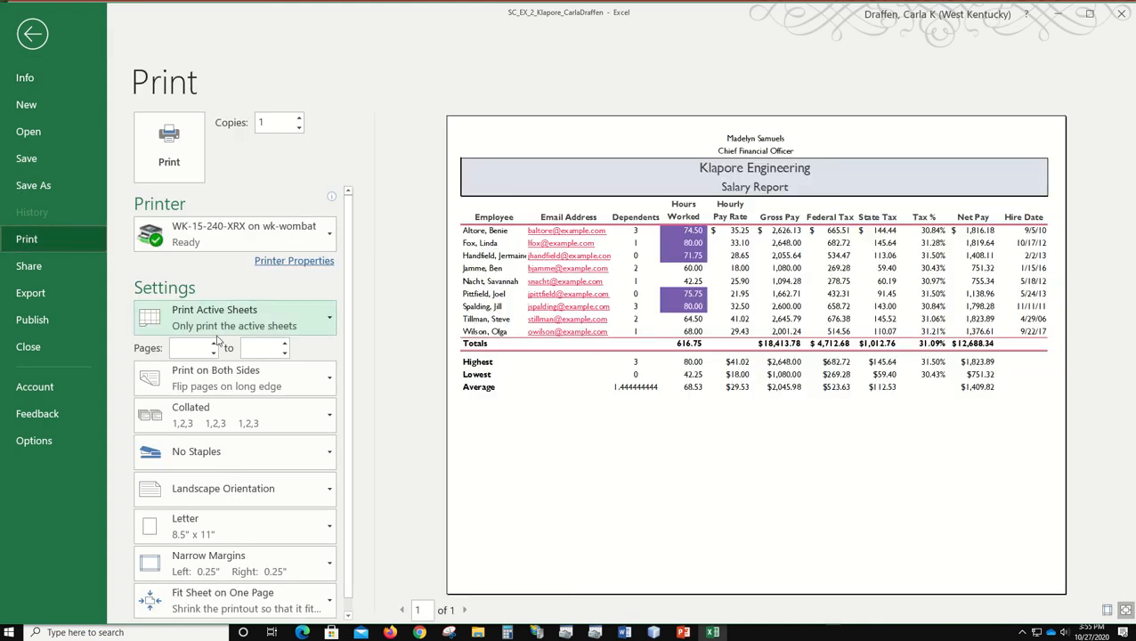
pyautogui.click(316, 320)
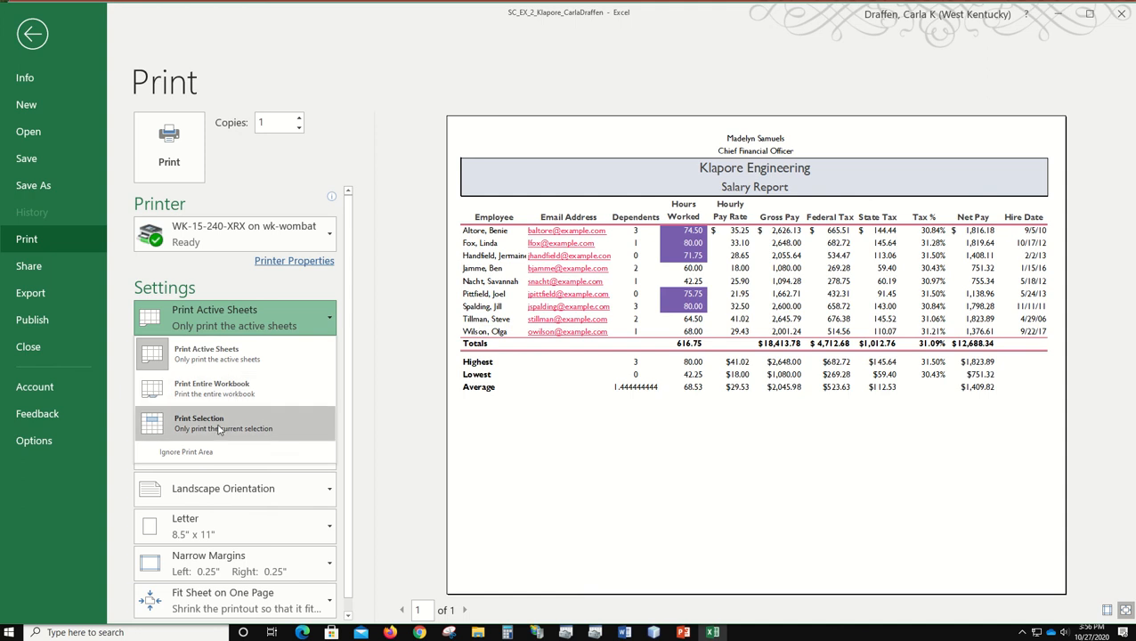
pyautogui.click(220, 429)
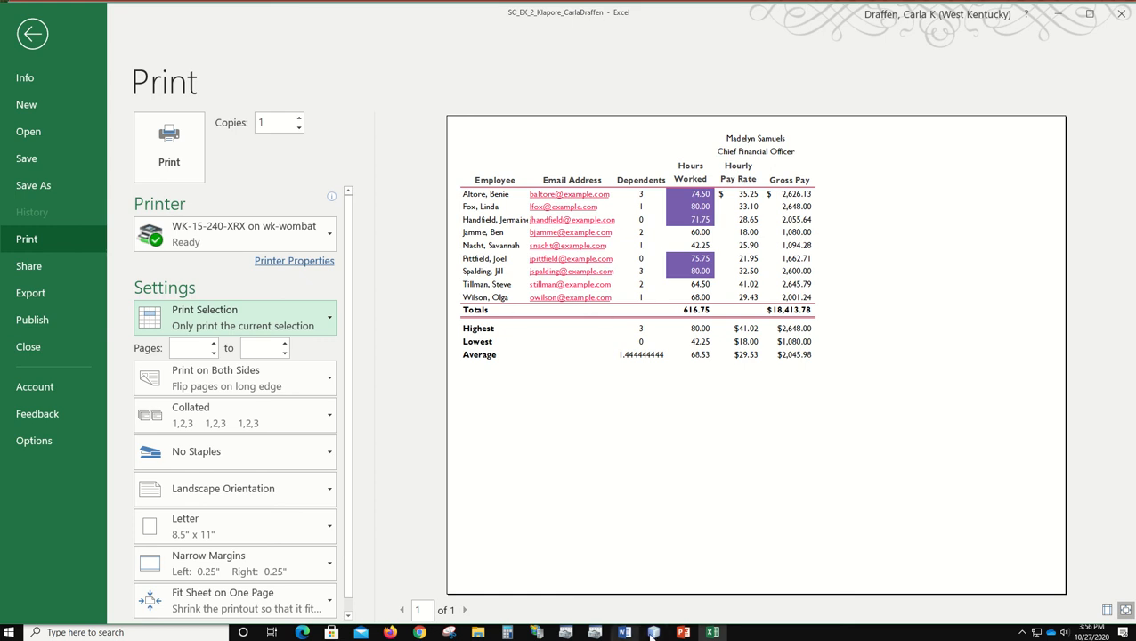
pyautogui.click(23, 41)
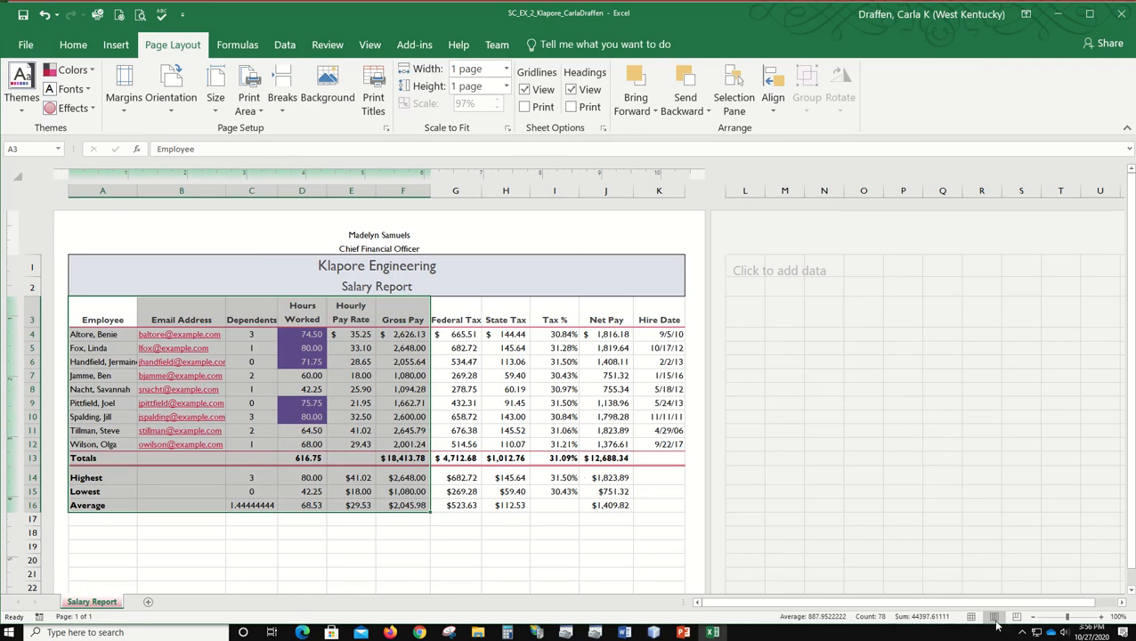
# Step: Return the worksheet to Normal view and display its formulas, examining them through the Hire Date column
pyautogui.click(973, 616)
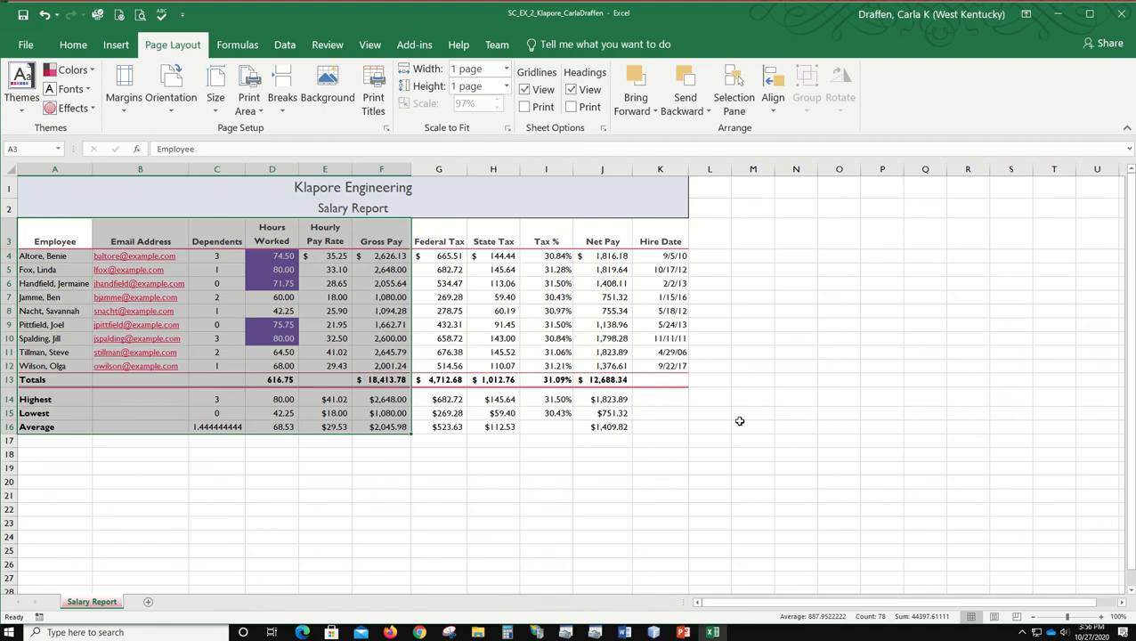
pyautogui.click(48, 185)
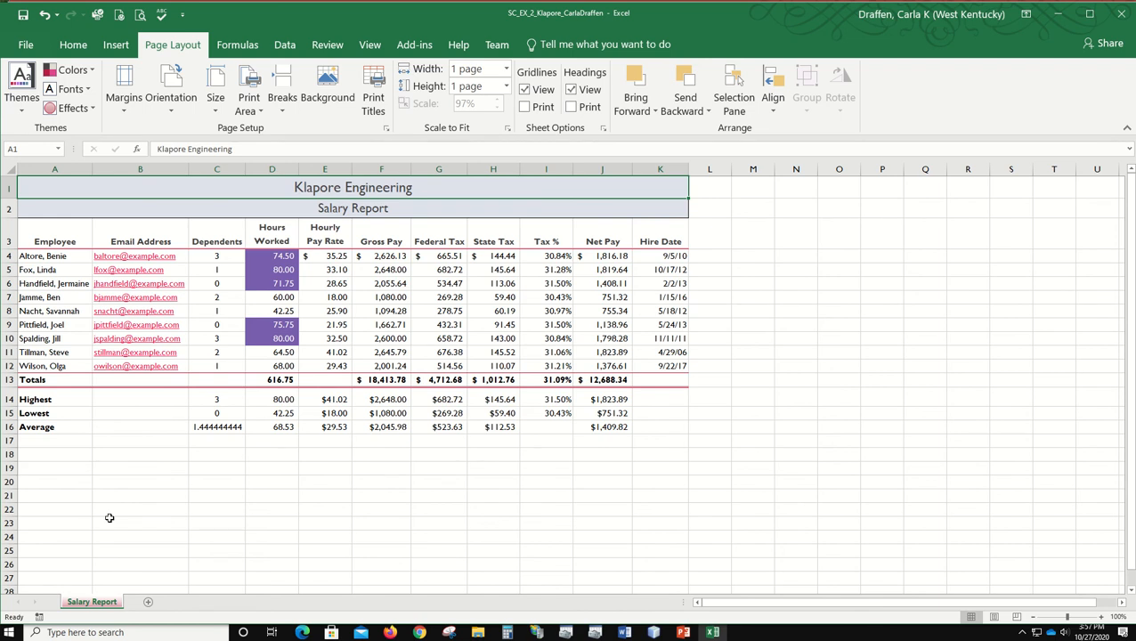
pyautogui.hotkey('ctrl', '`')
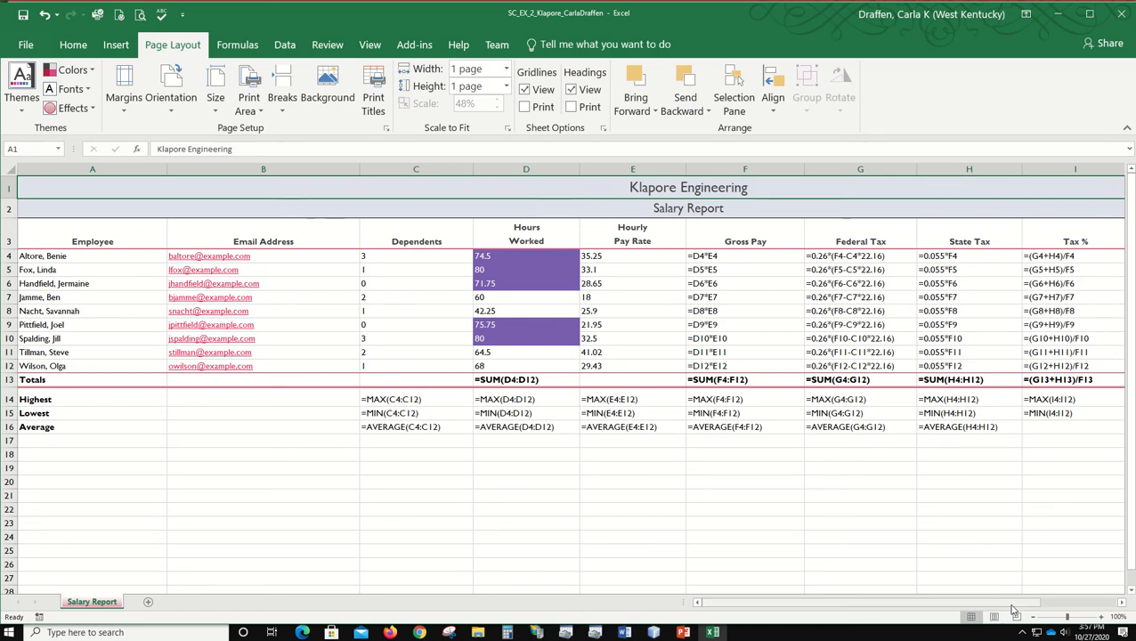
pyautogui.moveTo(1010, 602); pyautogui.dragTo(1070, 602)
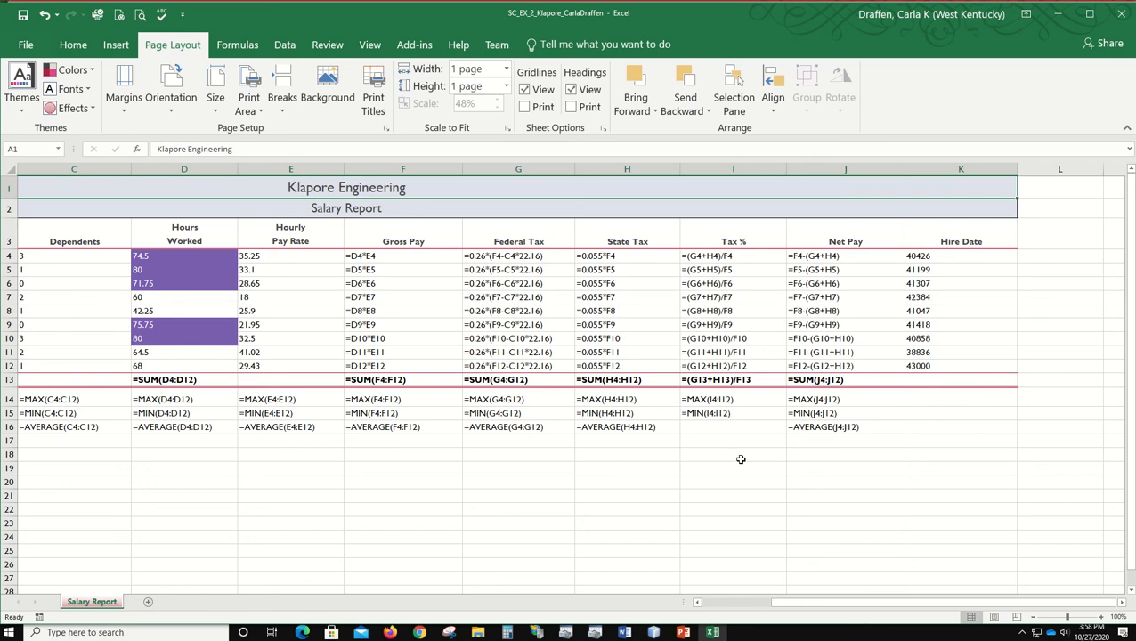
# Step: Set the print range to Print Active Sheets and preview the formulas version of the worksheet
pyautogui.click(22, 43)
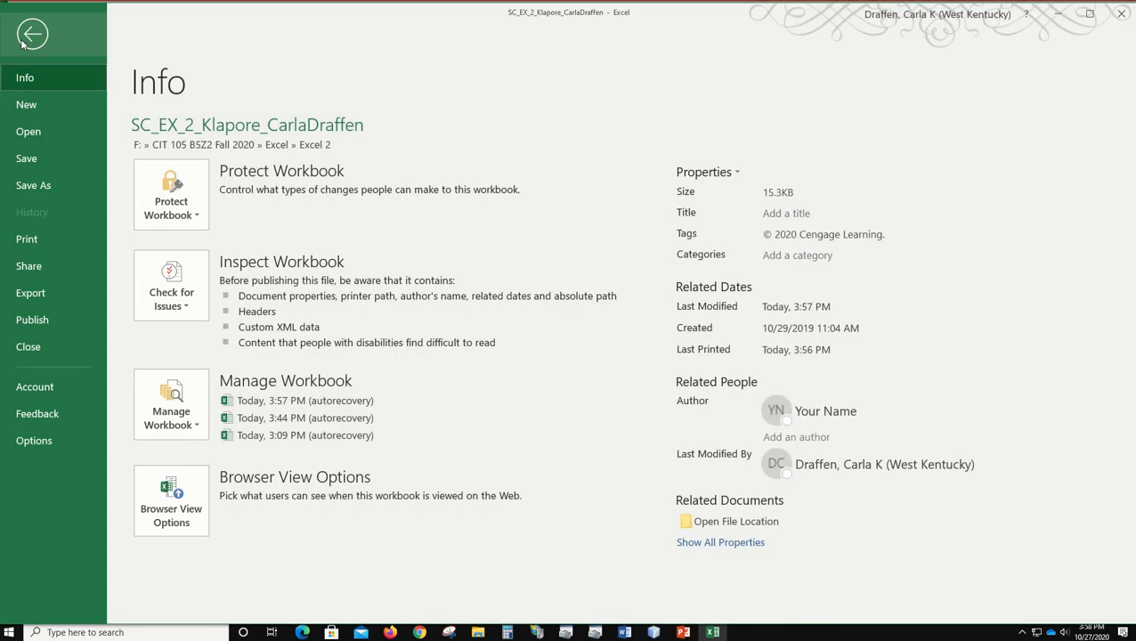
pyautogui.click(27, 239)
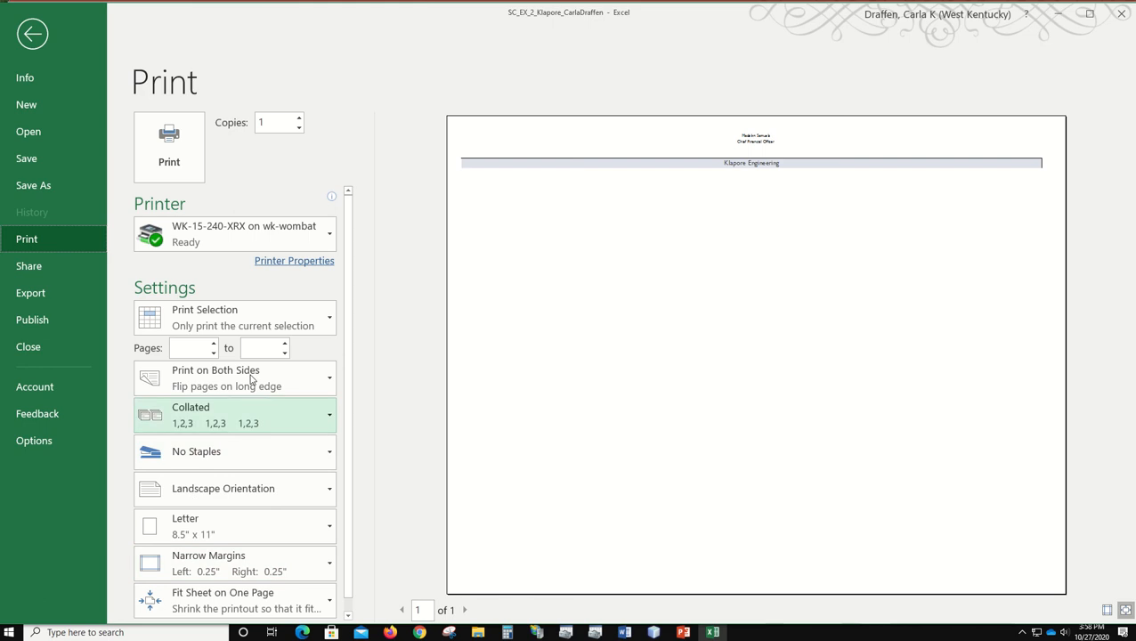
pyautogui.click(265, 319)
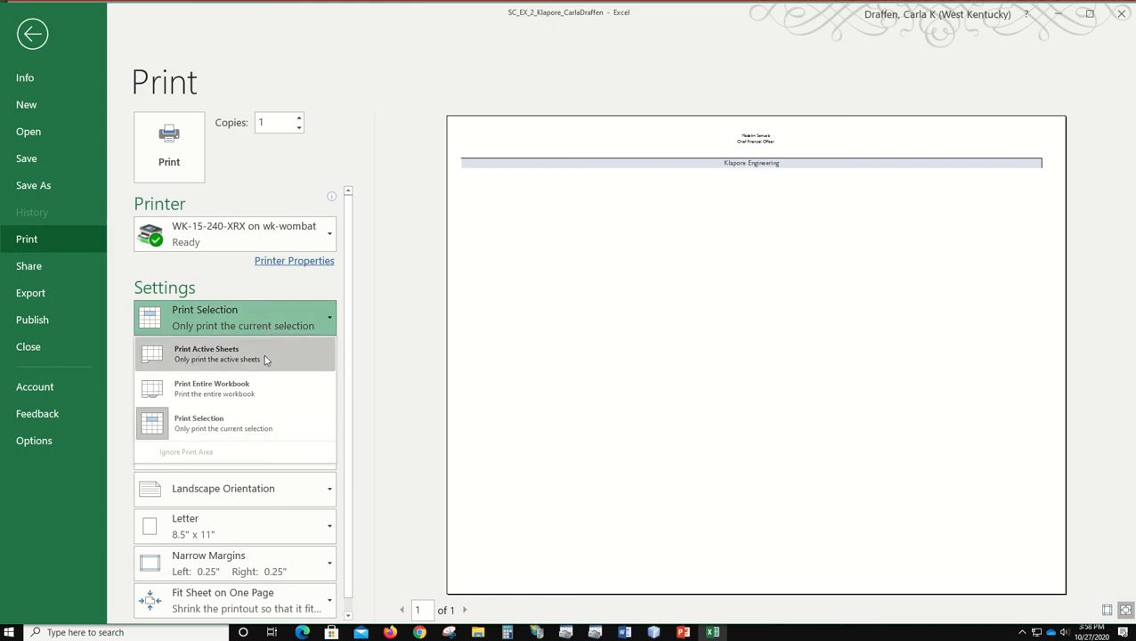
pyautogui.click(264, 359)
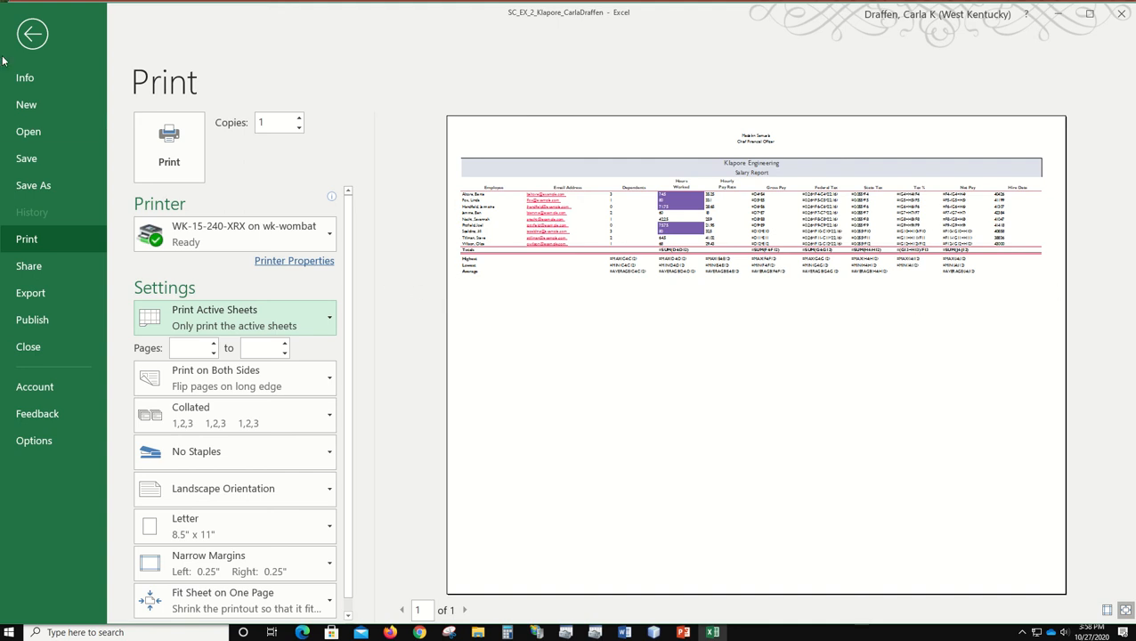
pyautogui.click(30, 36)
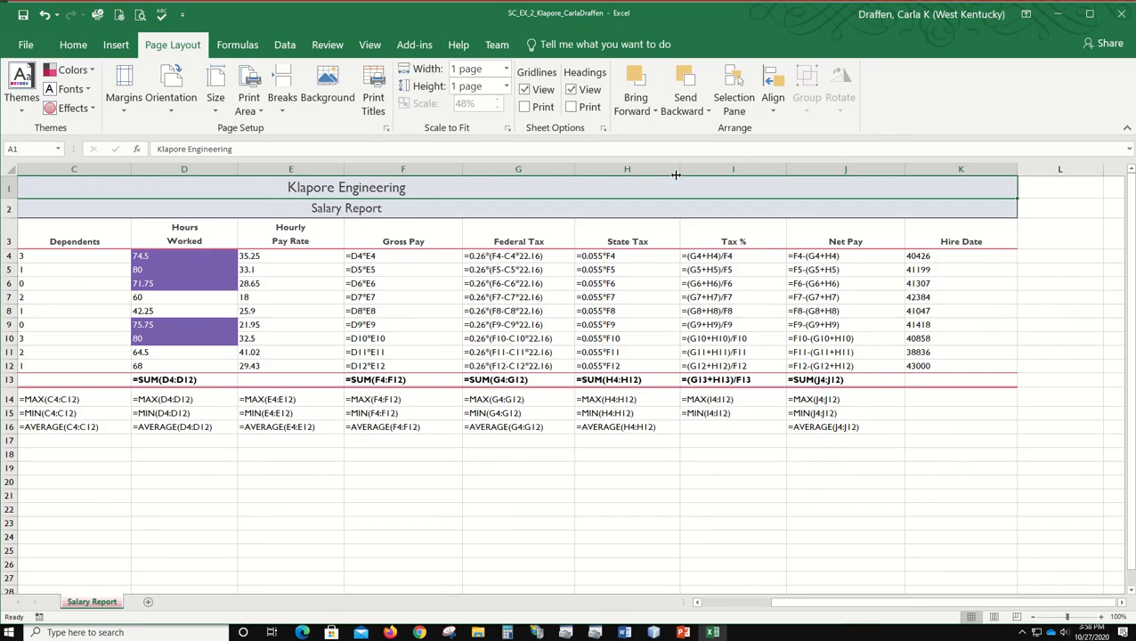
# Step: Turn on printing of gridlines and headings for the worksheet and check the formulas version in the print preview
pyautogui.click(370, 44)
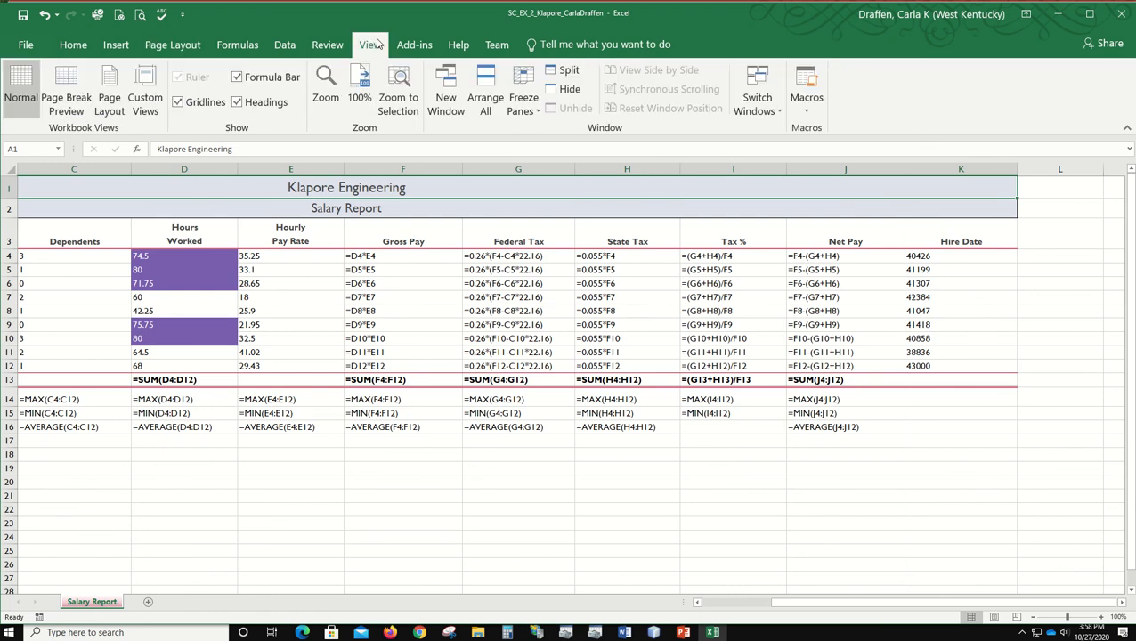
pyautogui.click(178, 46)
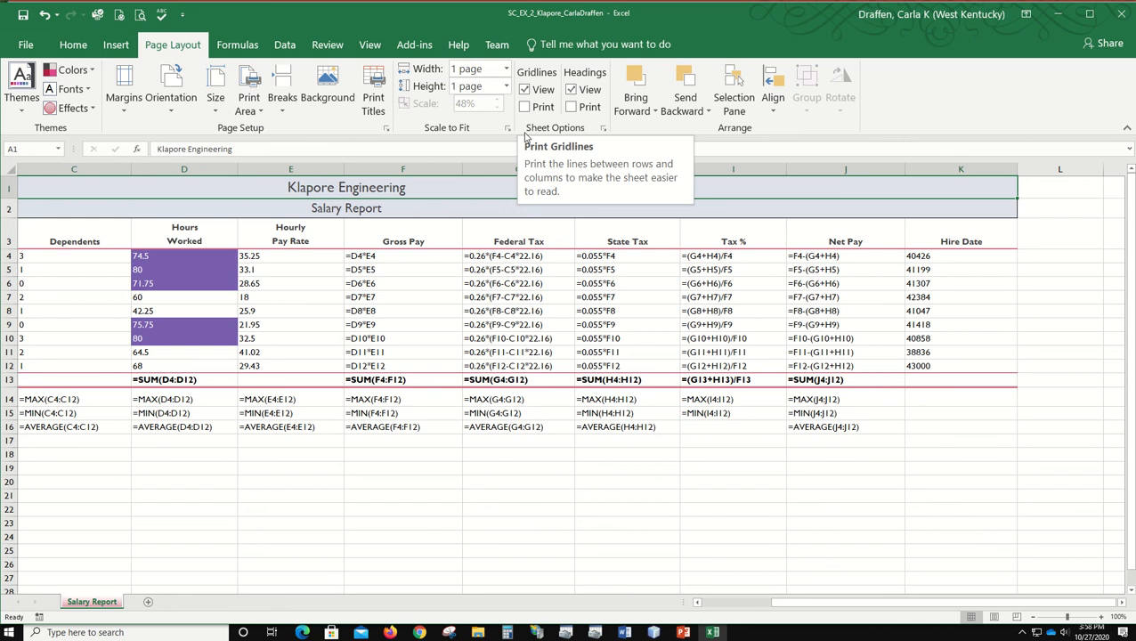
pyautogui.click(525, 107)
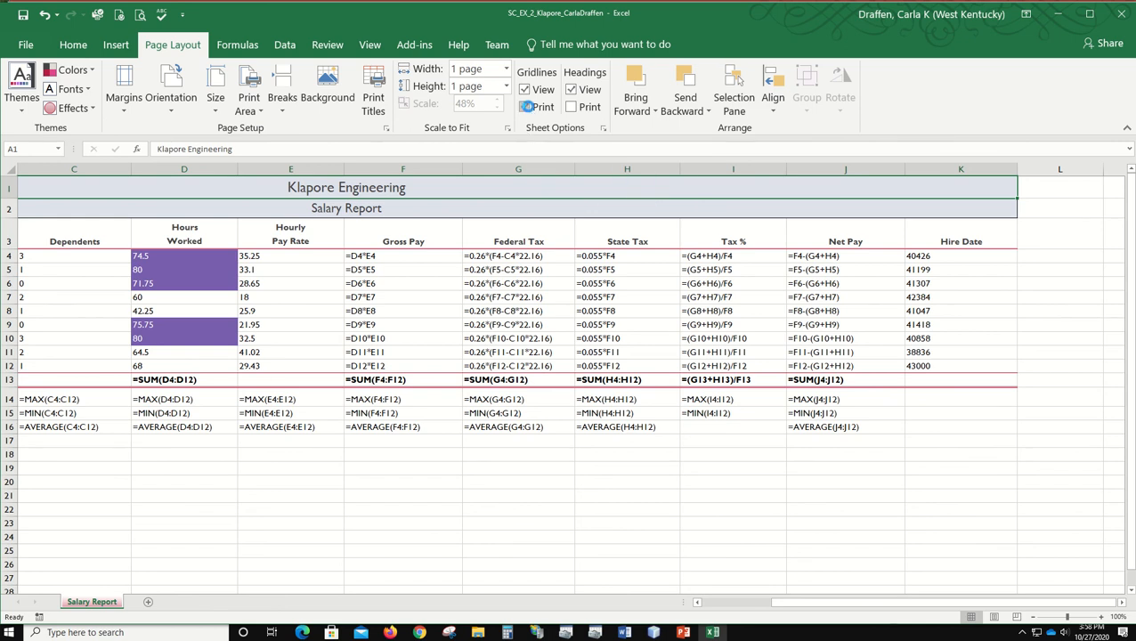
pyautogui.click(570, 107)
pyautogui.click(26, 45)
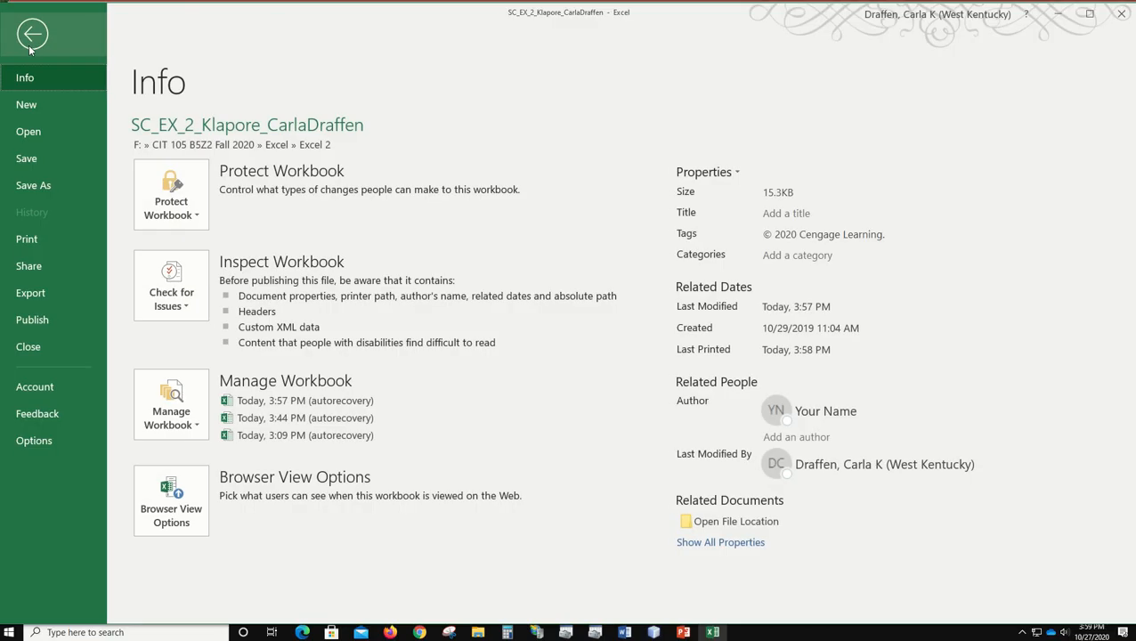
pyautogui.click(27, 238)
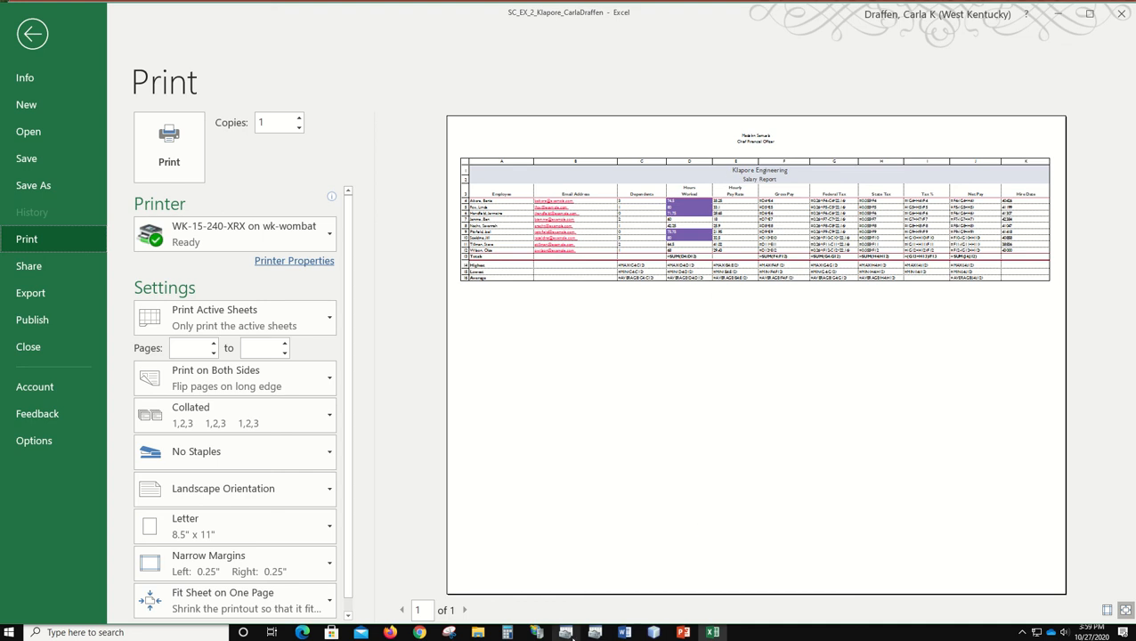
pyautogui.click(34, 35)
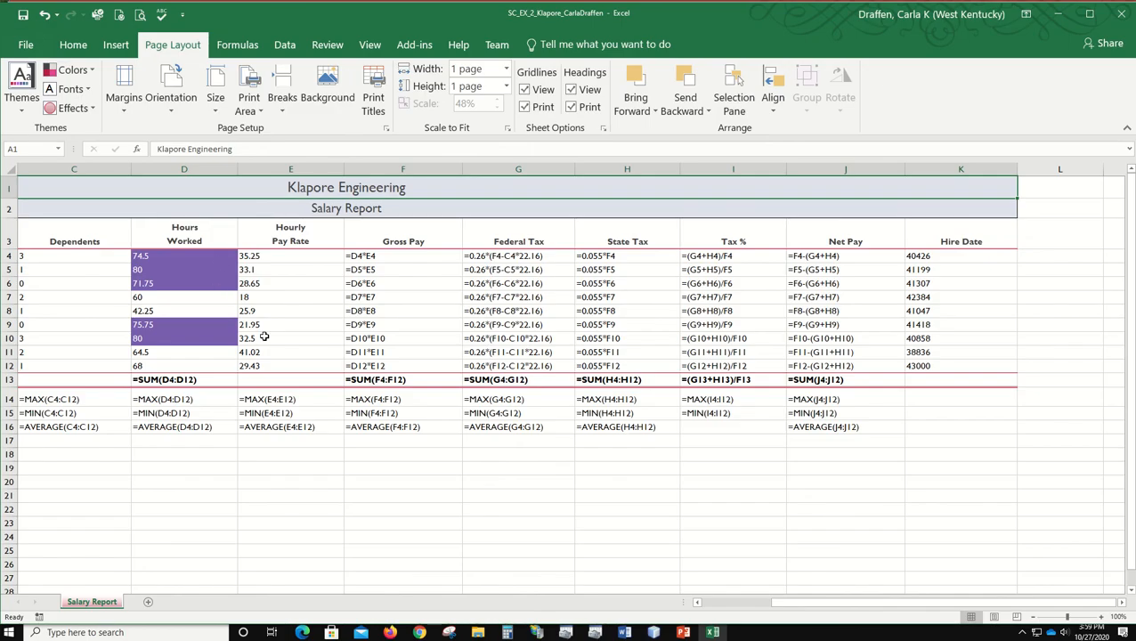
# Step: Switch the worksheet from formulas back to values and set the print scaling to No Scaling
pyautogui.hotkey('ctrl', '`')
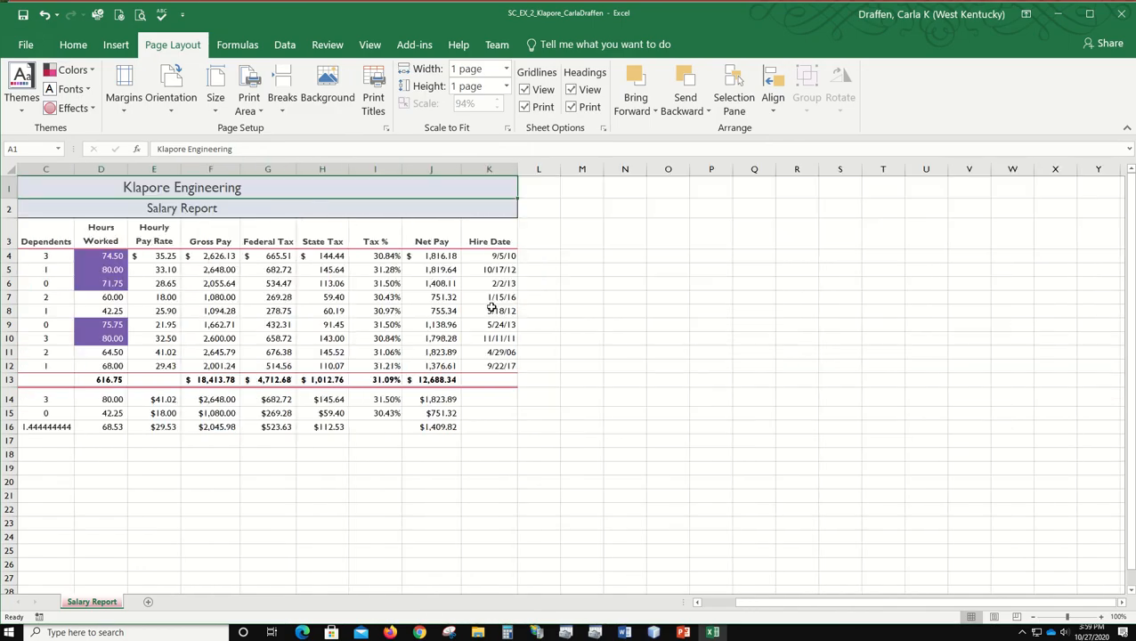
pyautogui.click(26, 48)
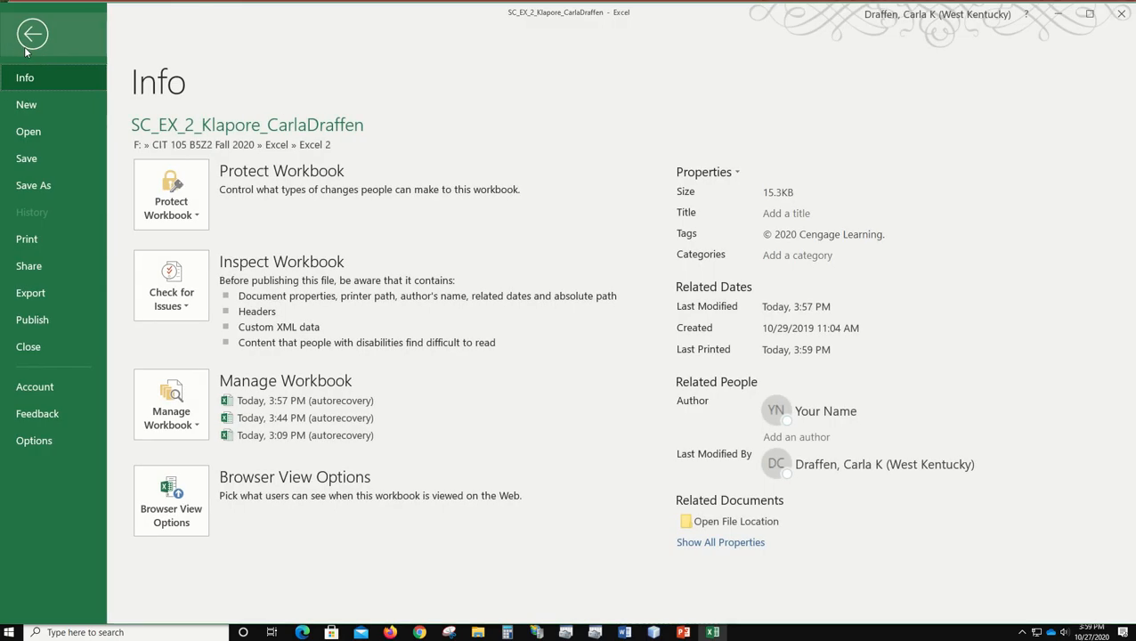
pyautogui.click(43, 235)
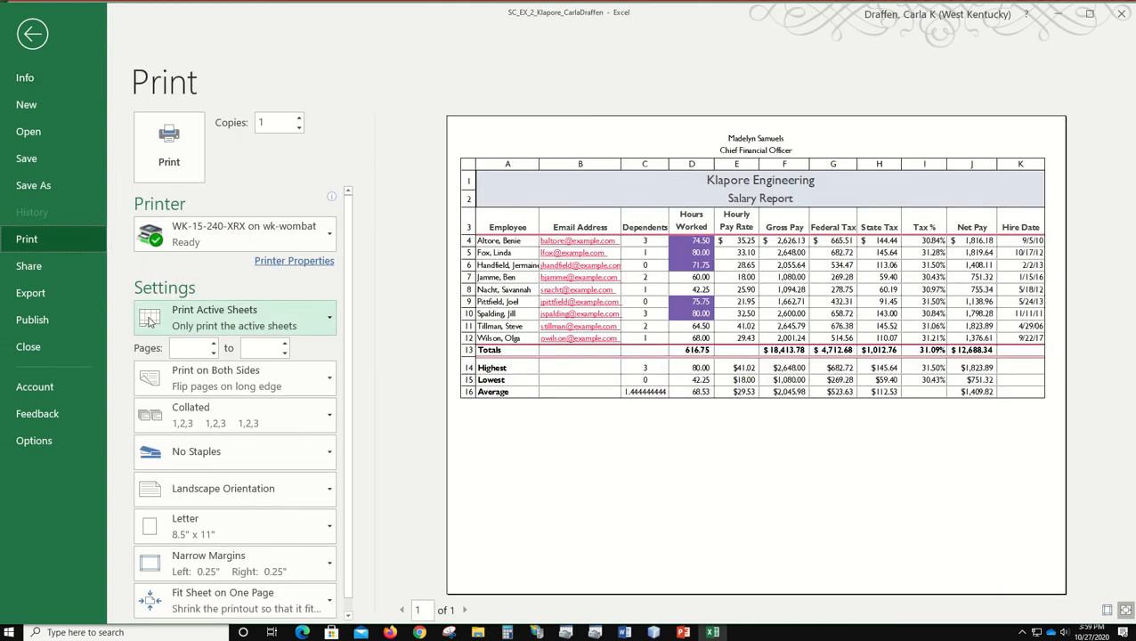
pyautogui.click(240, 609)
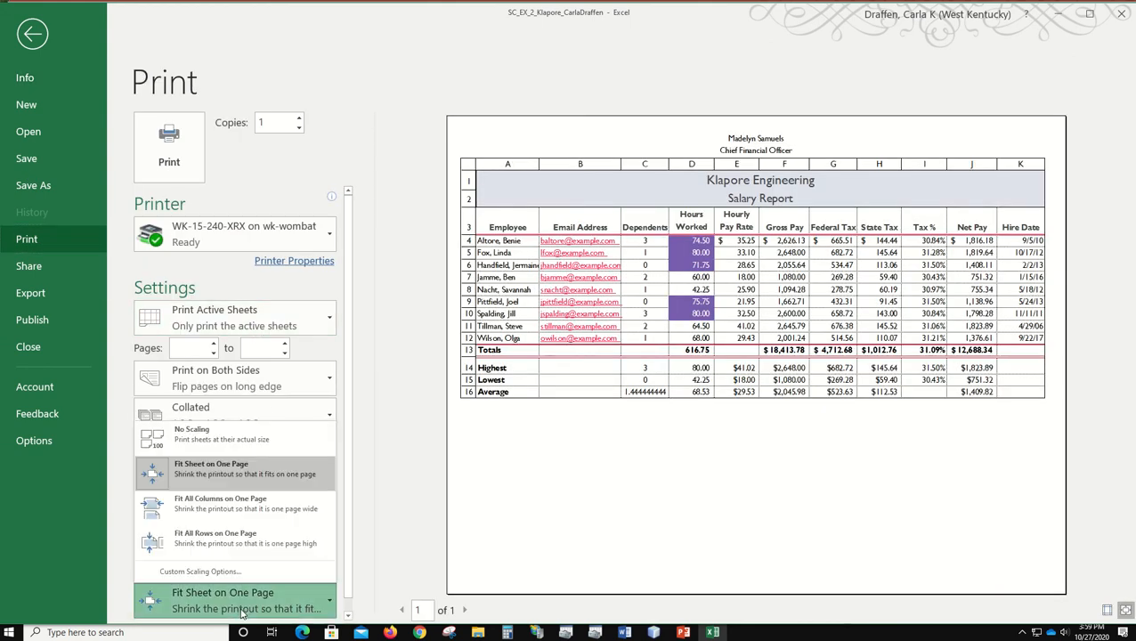
pyautogui.click(204, 435)
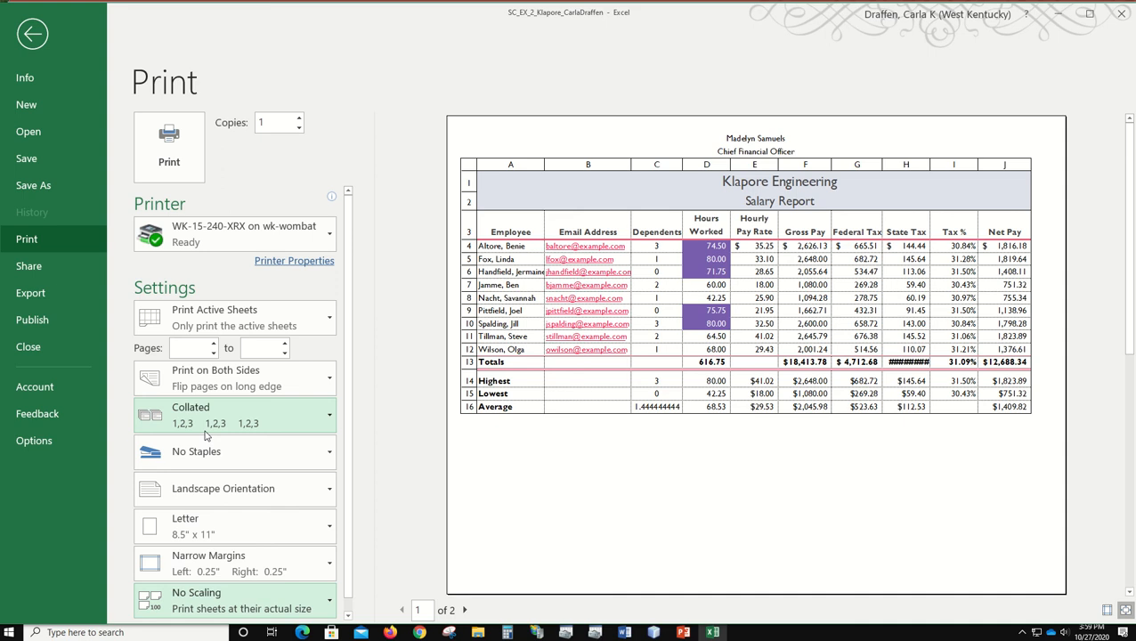
# Step: Leave the print preview and confirm the page setup scaling at 100% normal size
pyautogui.click(30, 34)
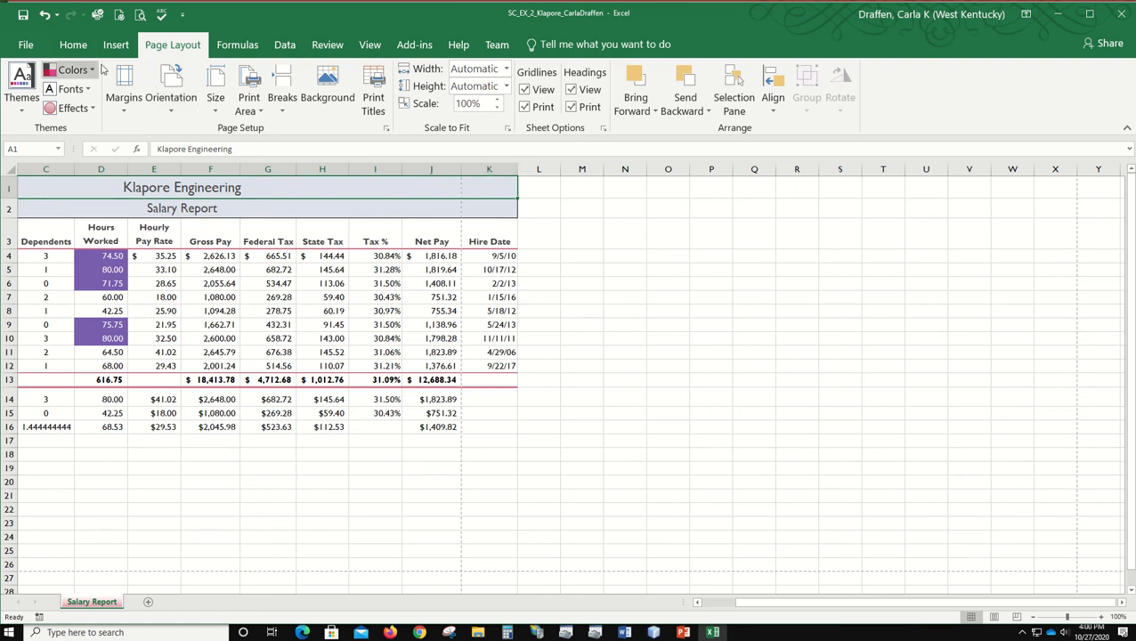
pyautogui.click(386, 130)
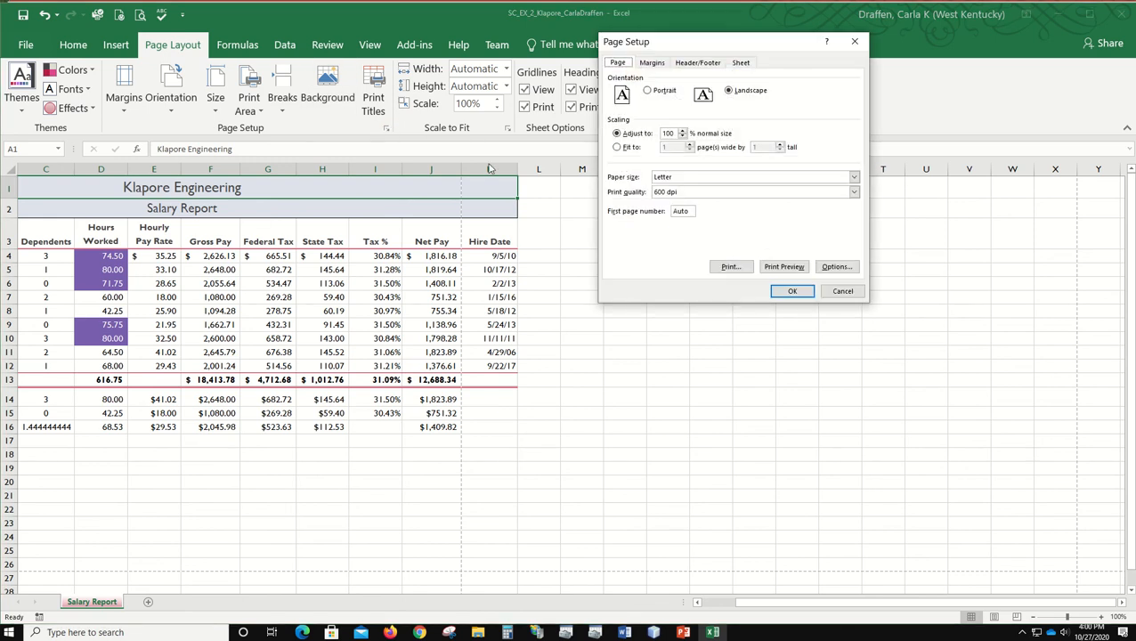
pyautogui.doubleClick(667, 132)
pyautogui.click(791, 291)
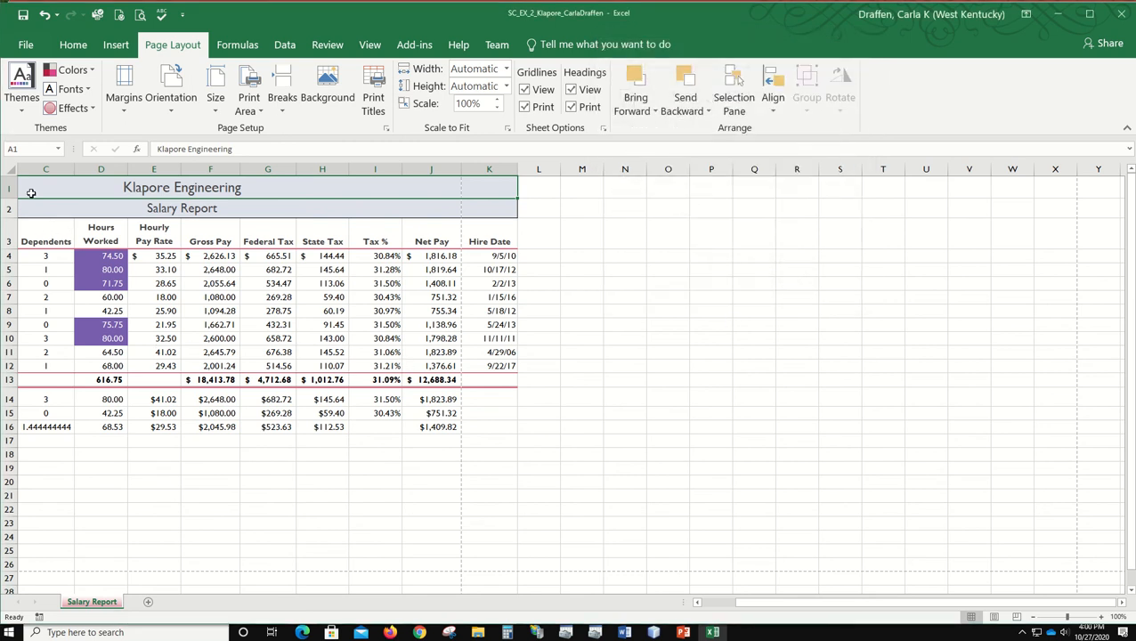
# Step: Save the Klapore Engineering workbook and close it
pyautogui.click(23, 16)
pyautogui.click(1122, 15)
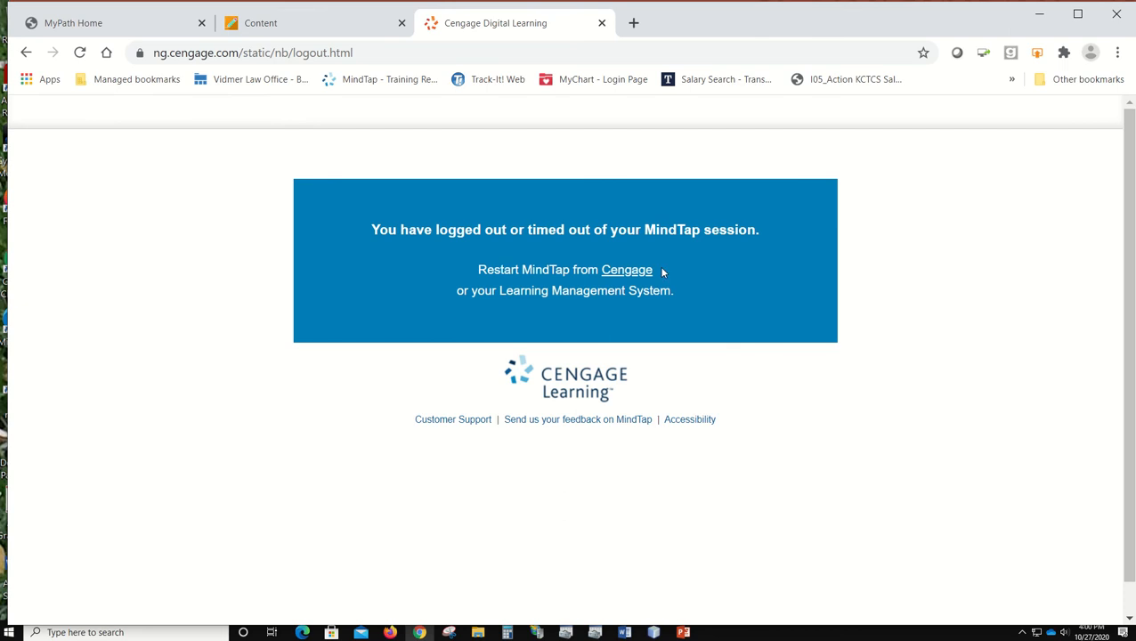
# Step: In Chrome, close the timed-out MindTap session and launch Excel Module 2 SAM Textbook Project from the course content to its upload stage
pyautogui.click(602, 23)
pyautogui.scroll(-12, 625, 430)
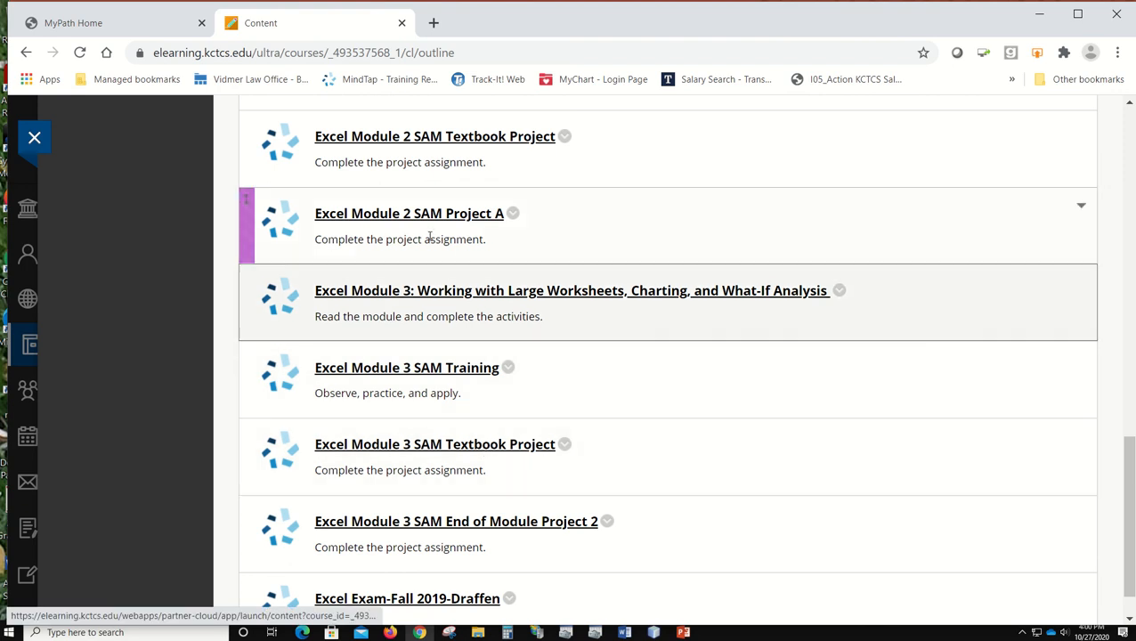
pyautogui.click(475, 144)
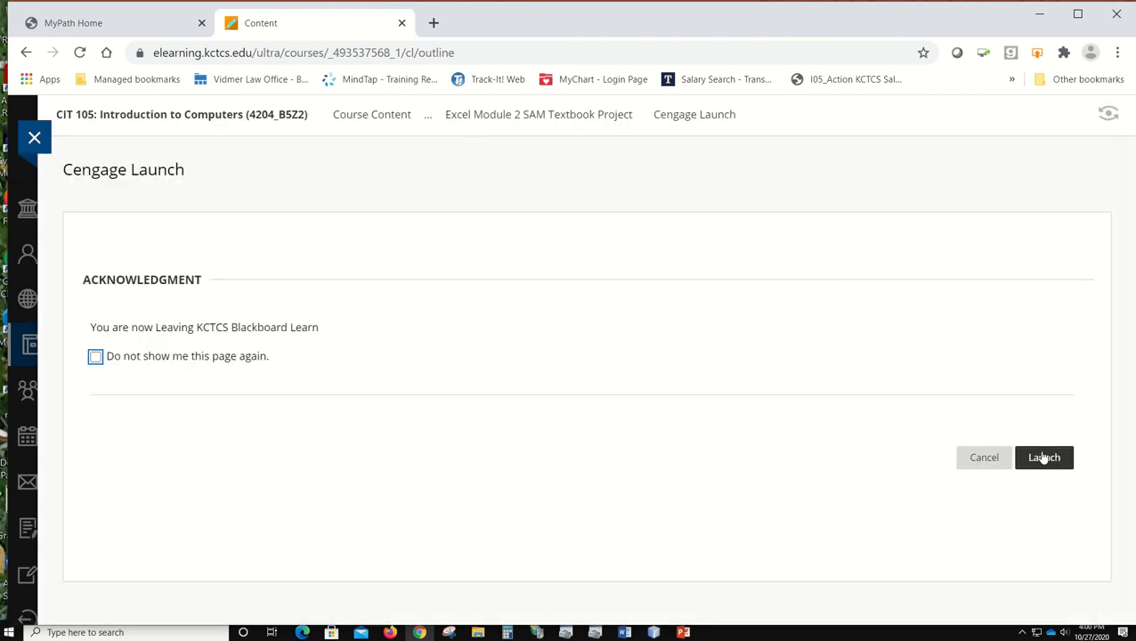
pyautogui.click(1038, 458)
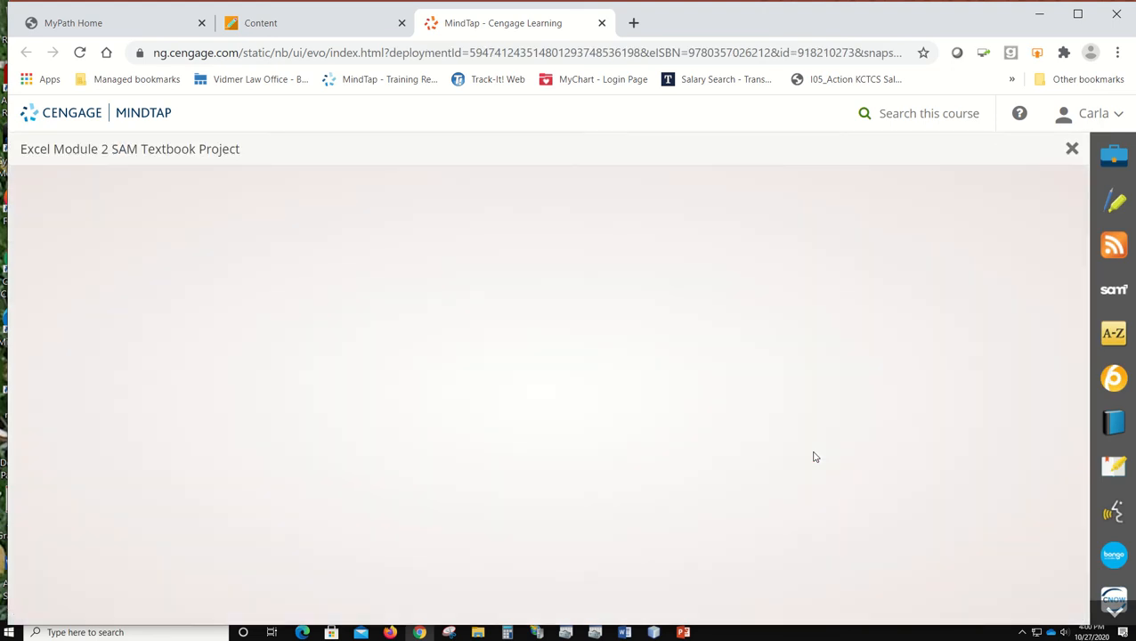
pyautogui.click(838, 513)
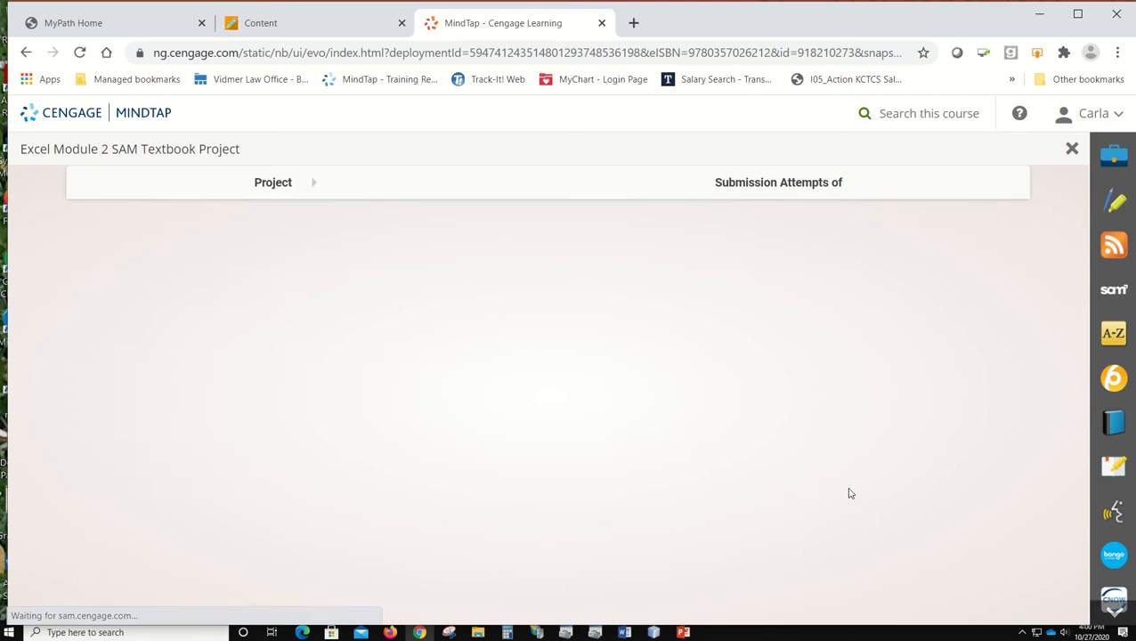
pyautogui.scroll(-2, 809, 457)
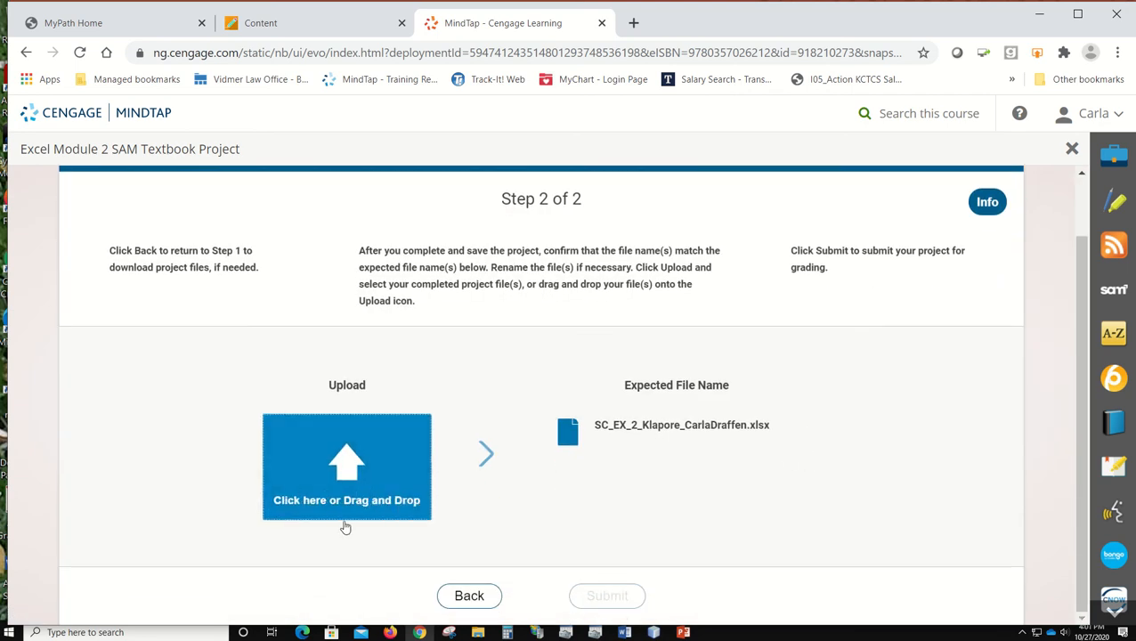
pyautogui.click(683, 632)
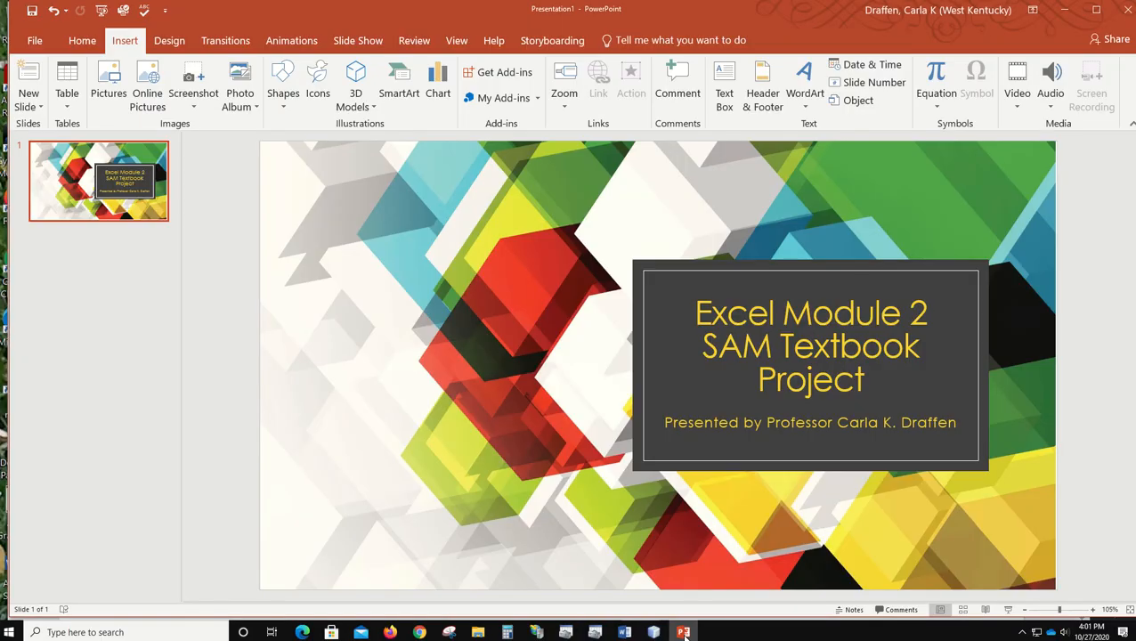
pyautogui.click(1062, 13)
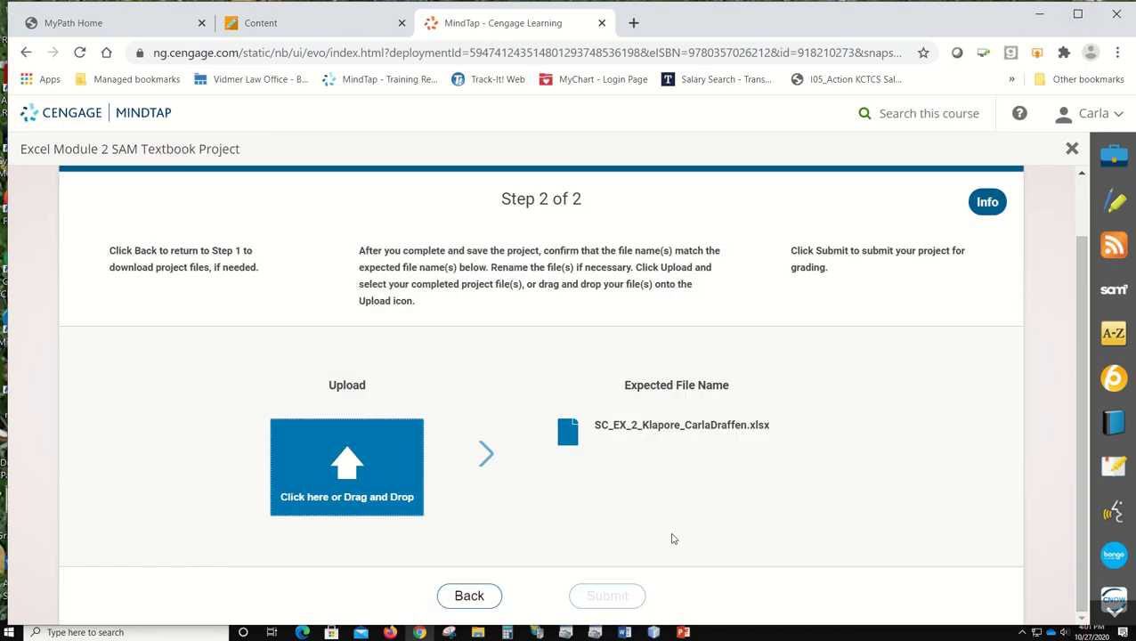
# Step: Upload the SC_EX_2_Klapore workbook from the Excel 2 folder under CIT 105 B5Z2 Fall 2020 on the USB drive and submit it for grading
pyautogui.click(378, 477)
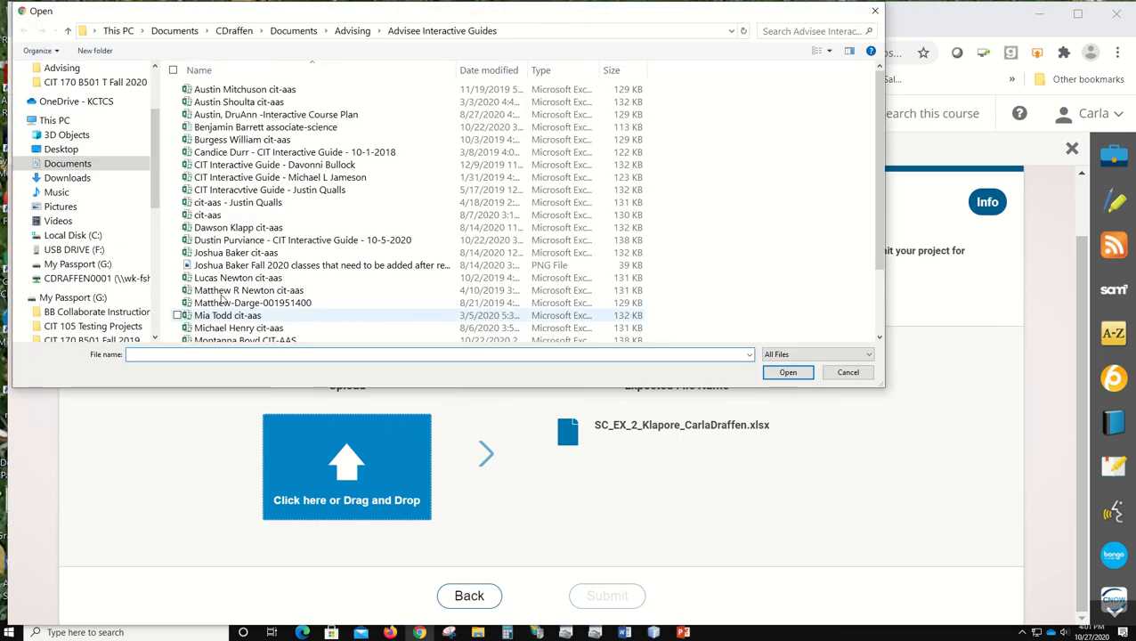
pyautogui.moveTo(156, 184); pyautogui.dragTo(150, 313)
pyautogui.click(112, 173)
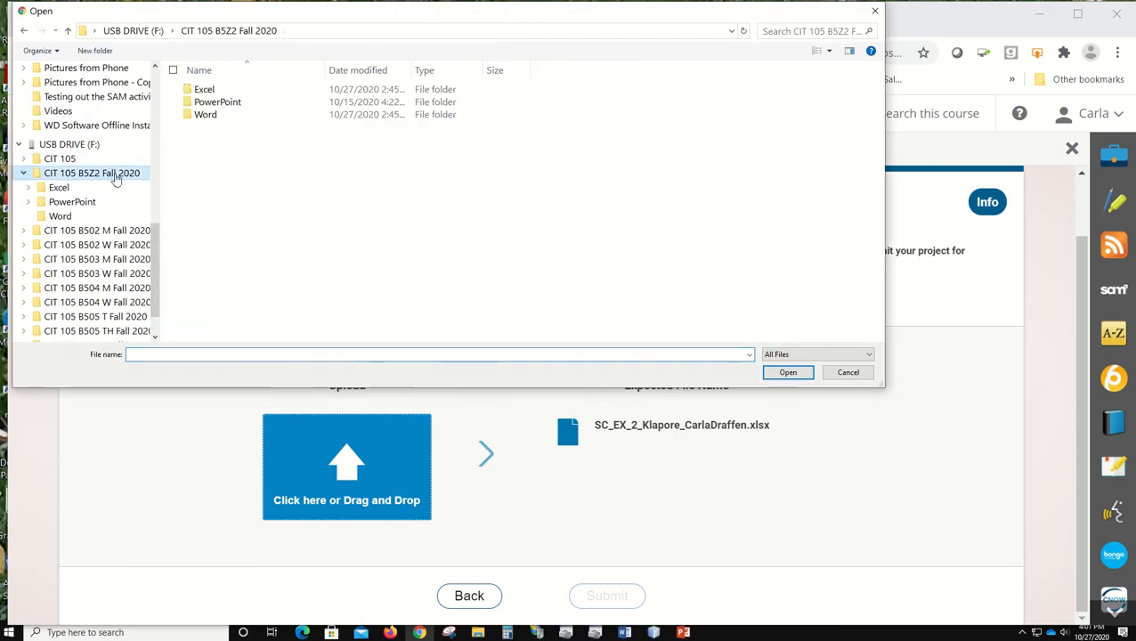
pyautogui.doubleClick(231, 91)
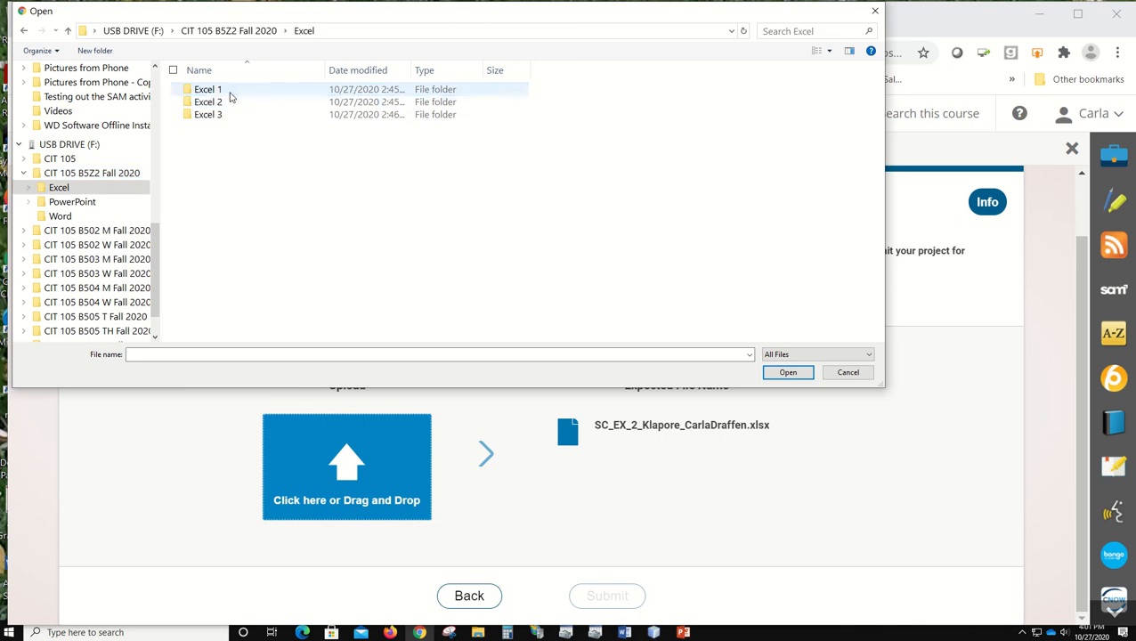
pyautogui.doubleClick(229, 103)
pyautogui.click(254, 91)
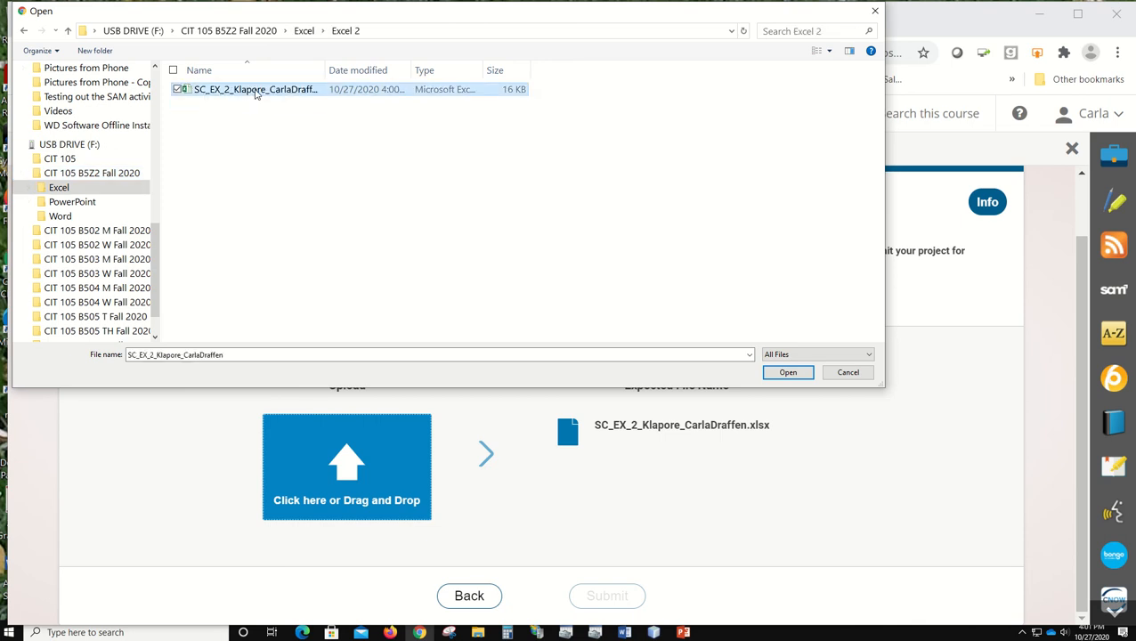
pyautogui.click(787, 372)
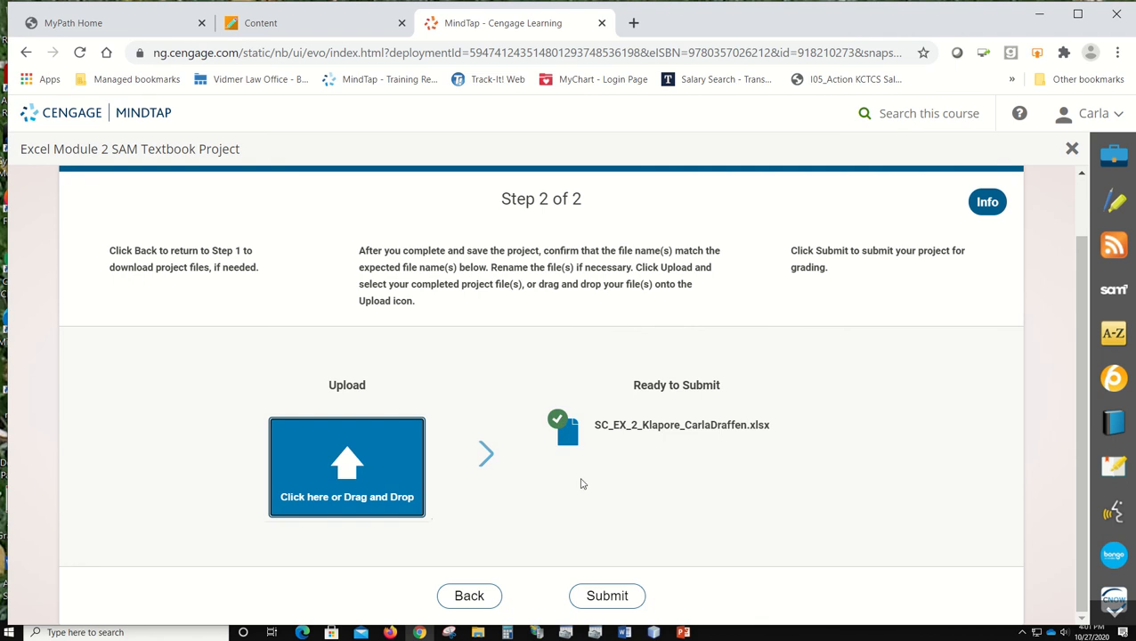
pyautogui.click(609, 596)
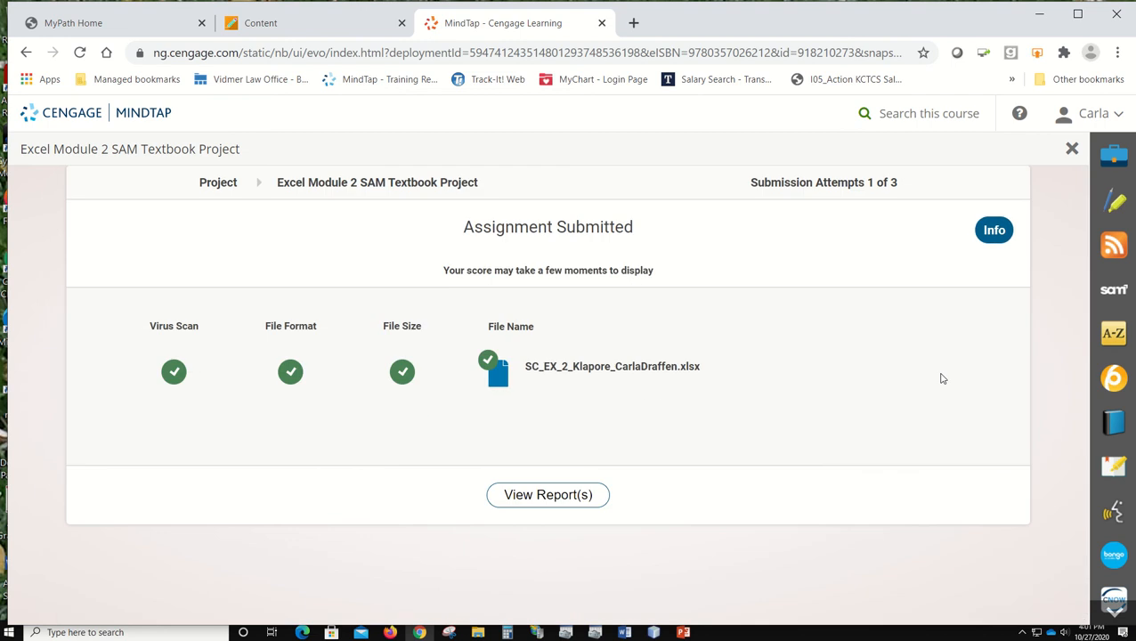
# Step: Download the graded submission report to the Excel 2 folder and open it in Excel
pyautogui.click(532, 498)
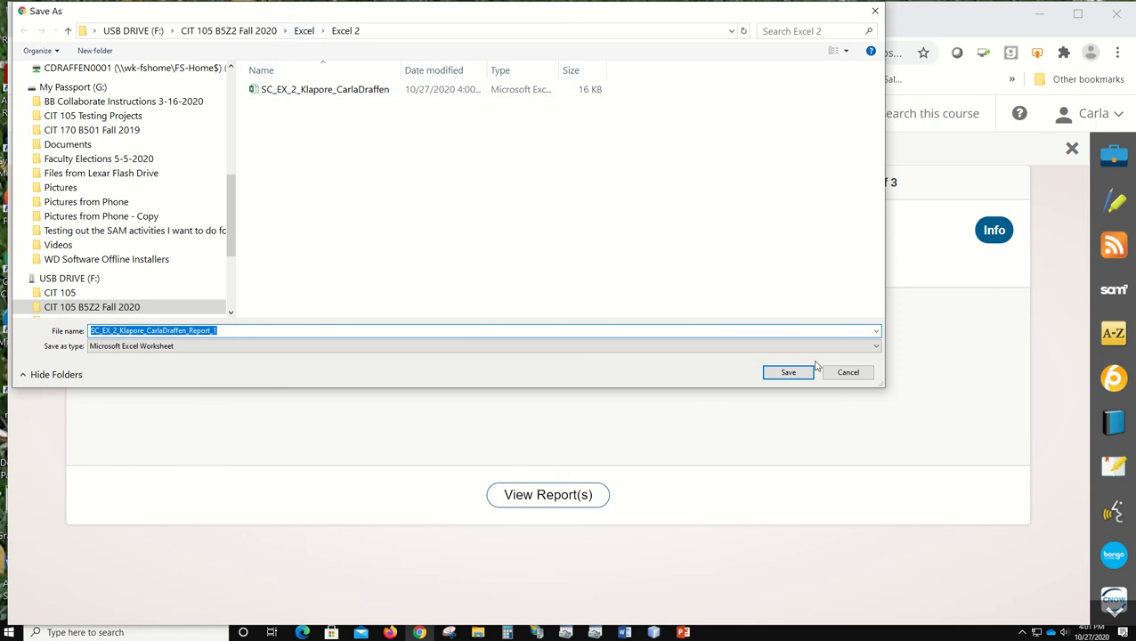
pyautogui.click(787, 372)
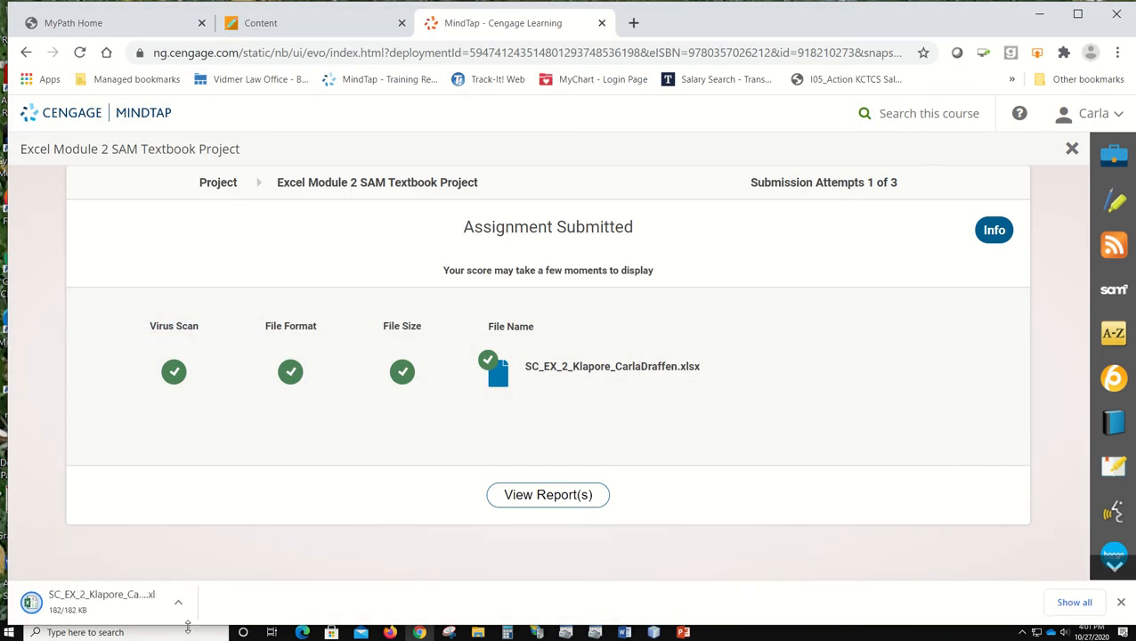
pyautogui.click(98, 602)
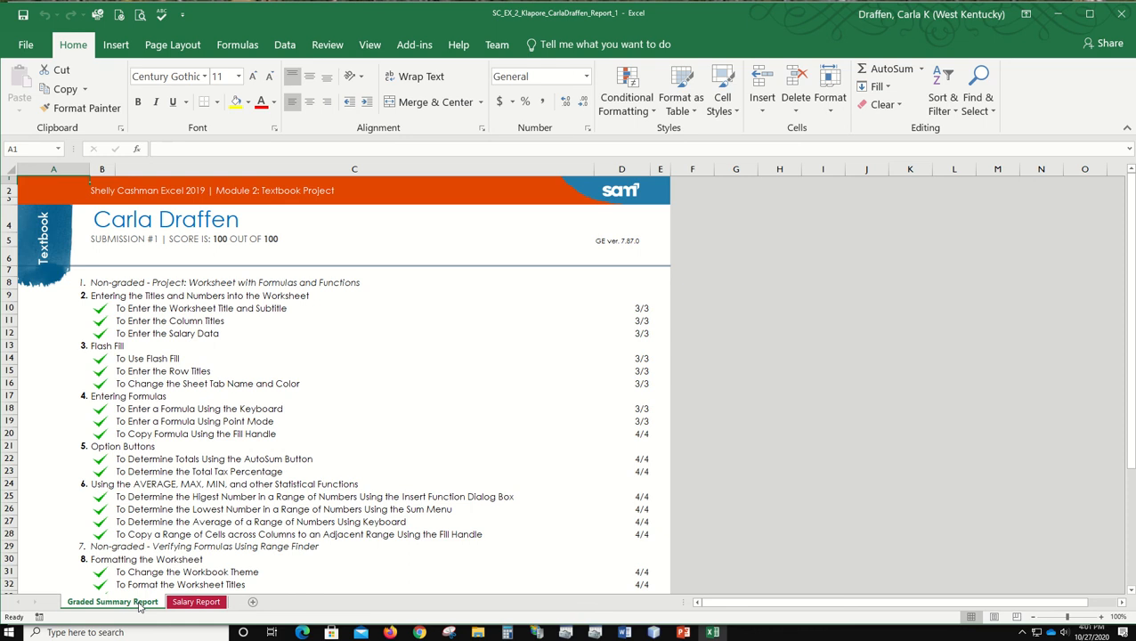
# Step: Examine the Graded Summary Report and Salary Report sheets for the score of each graded task, and close the report workbook
pyautogui.click(197, 602)
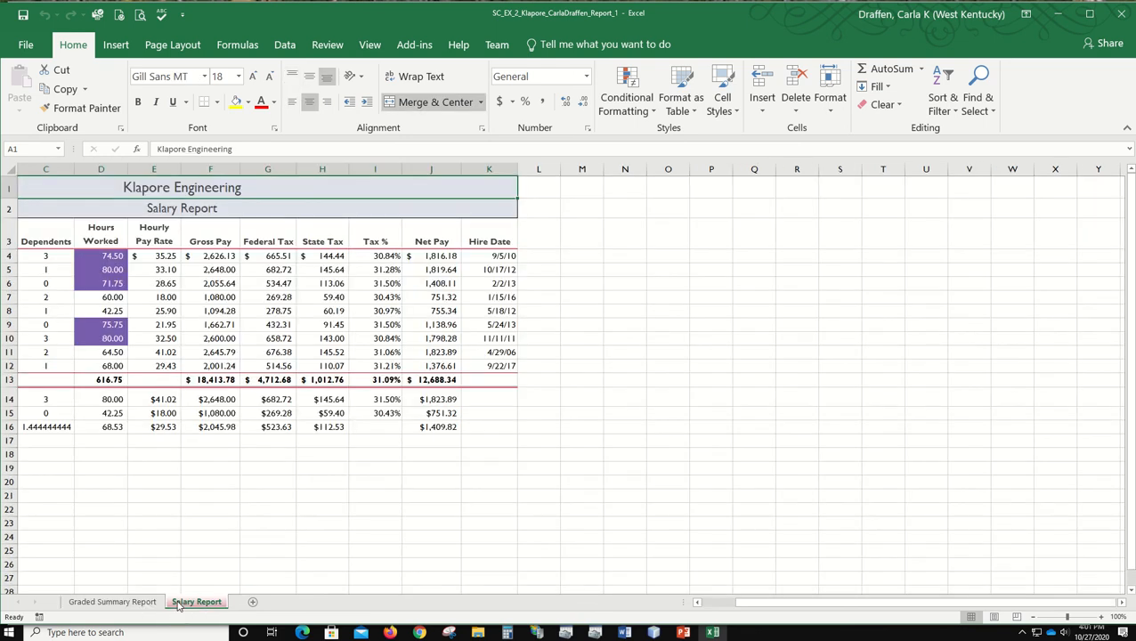
pyautogui.click(114, 602)
pyautogui.scroll(-1, 658, 362)
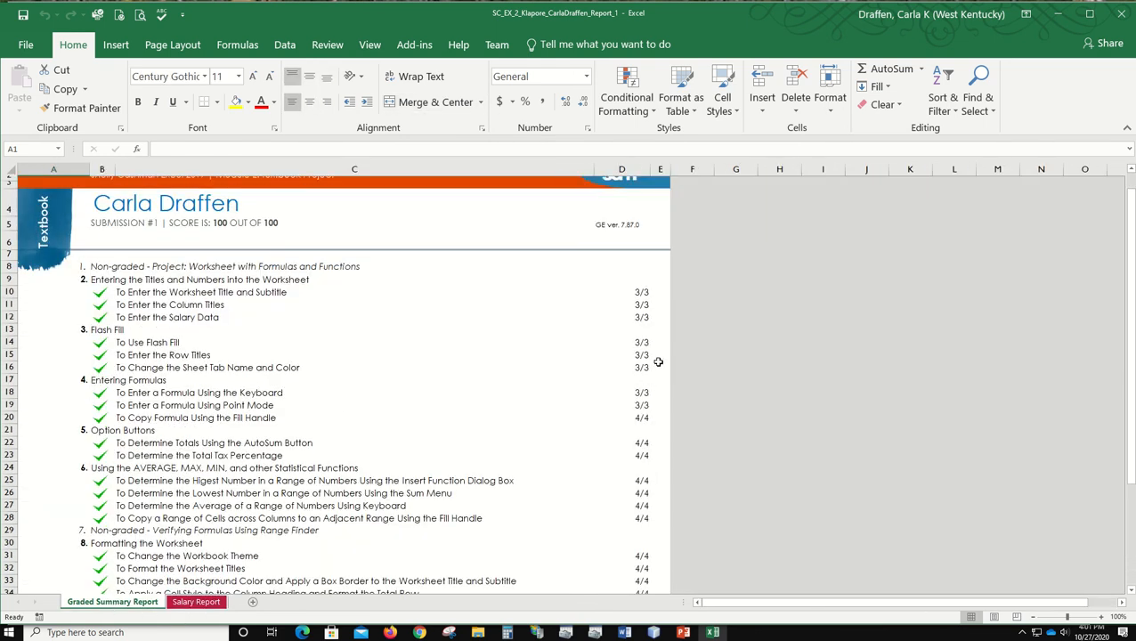
pyautogui.scroll(-6, 330, 380)
pyautogui.scroll(2, 329, 380)
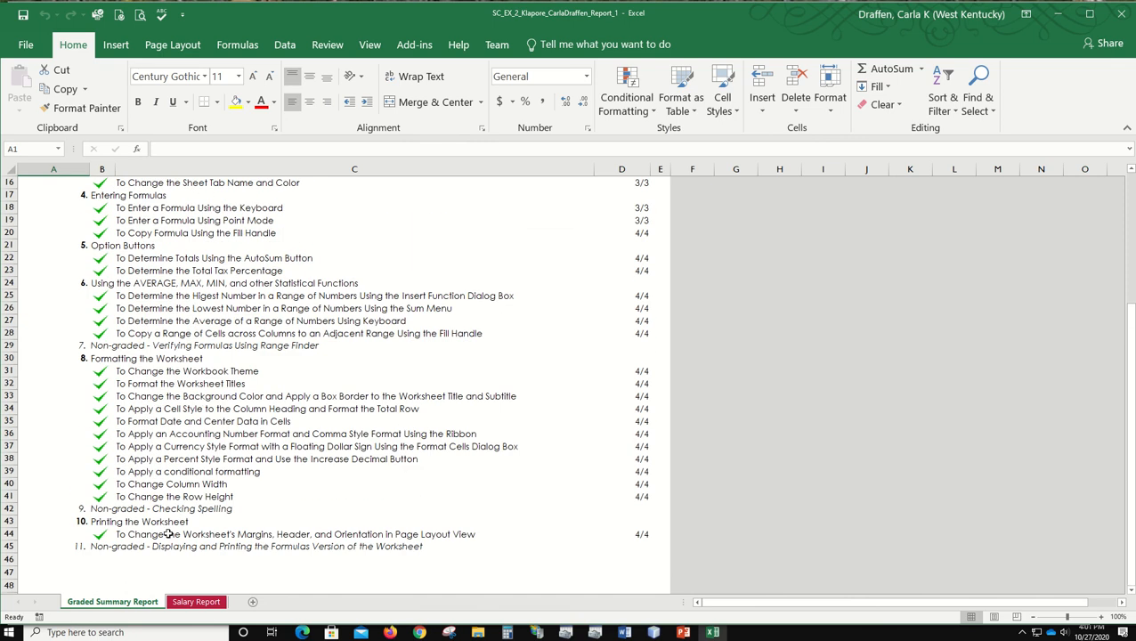
pyautogui.click(196, 601)
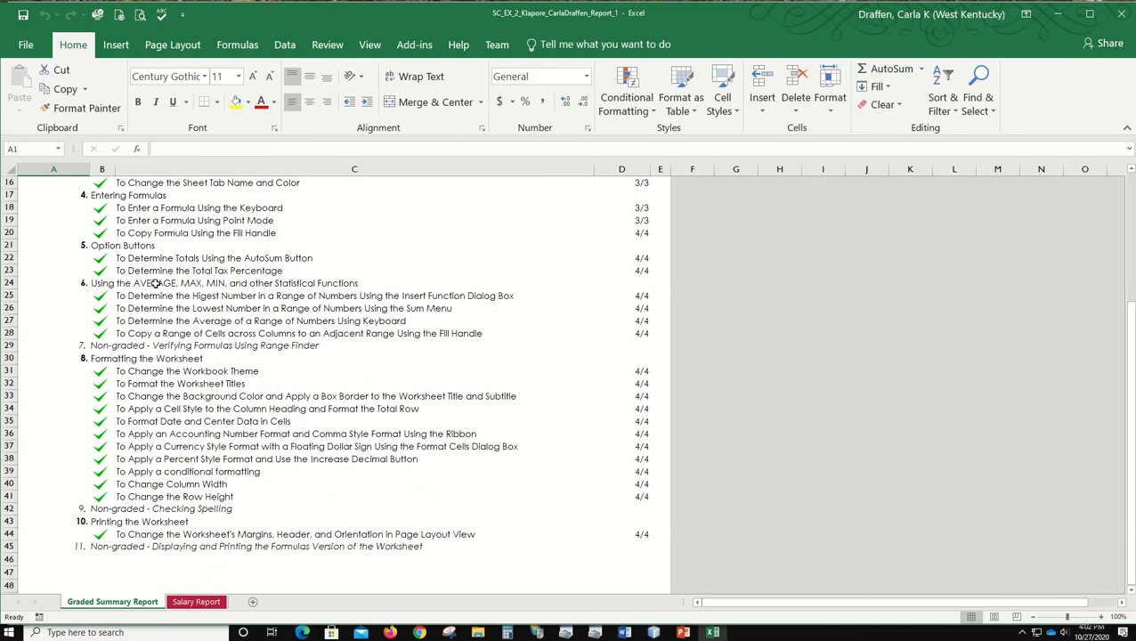
pyautogui.click(112, 602)
pyautogui.scroll(-2, 559, 528)
pyautogui.scroll(-3, 543, 529)
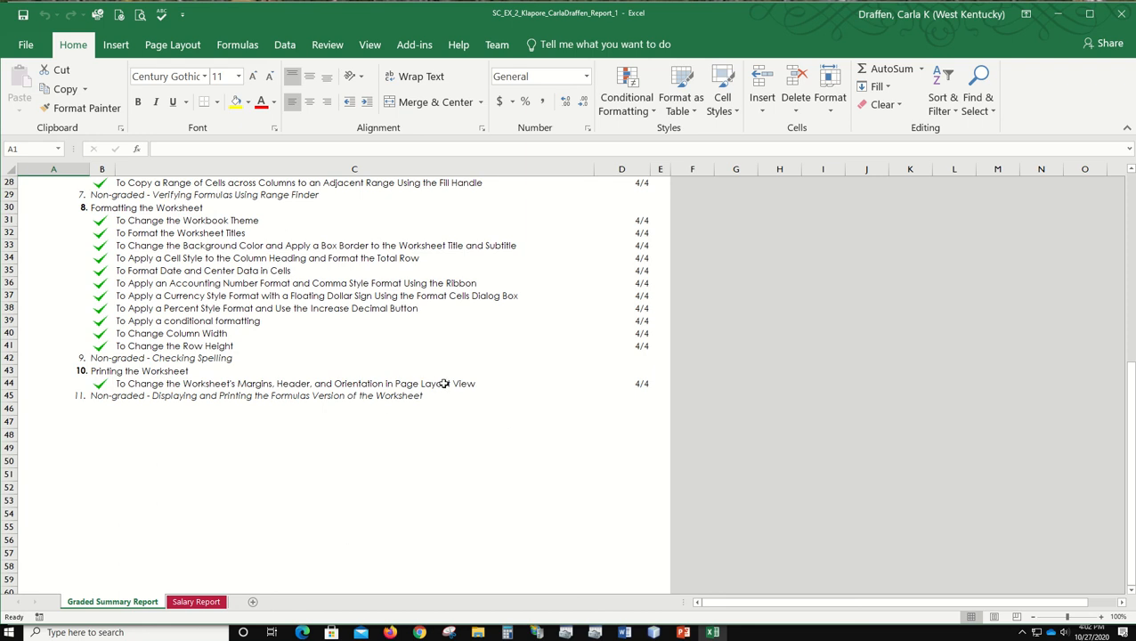
pyautogui.scroll(9, 451, 372)
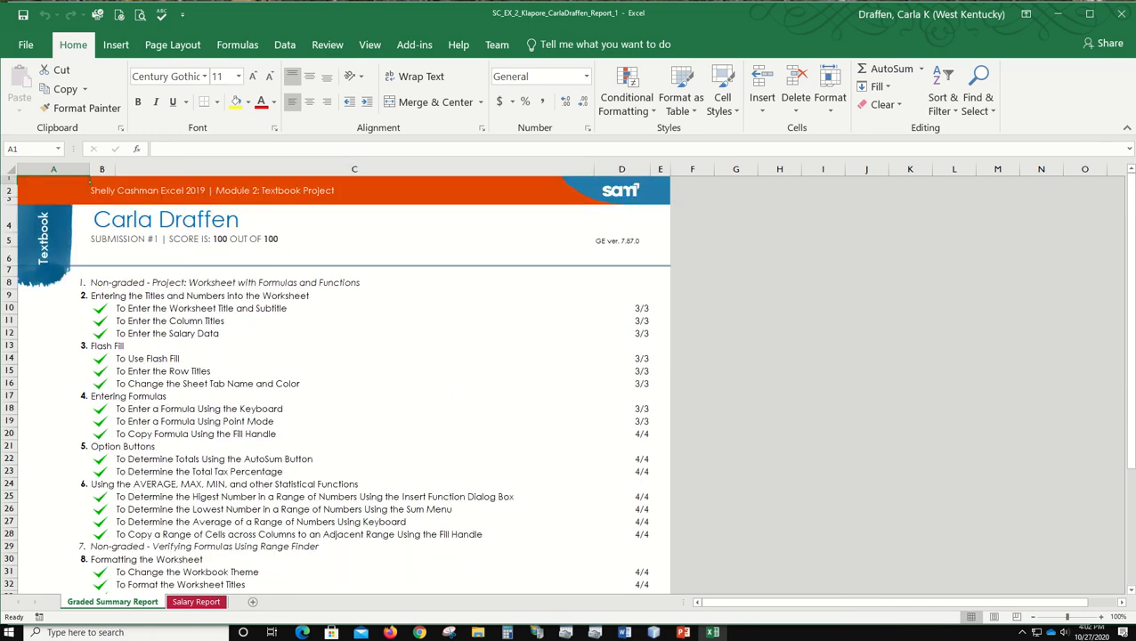
pyautogui.click(1121, 15)
pyautogui.moveTo(374, 2)
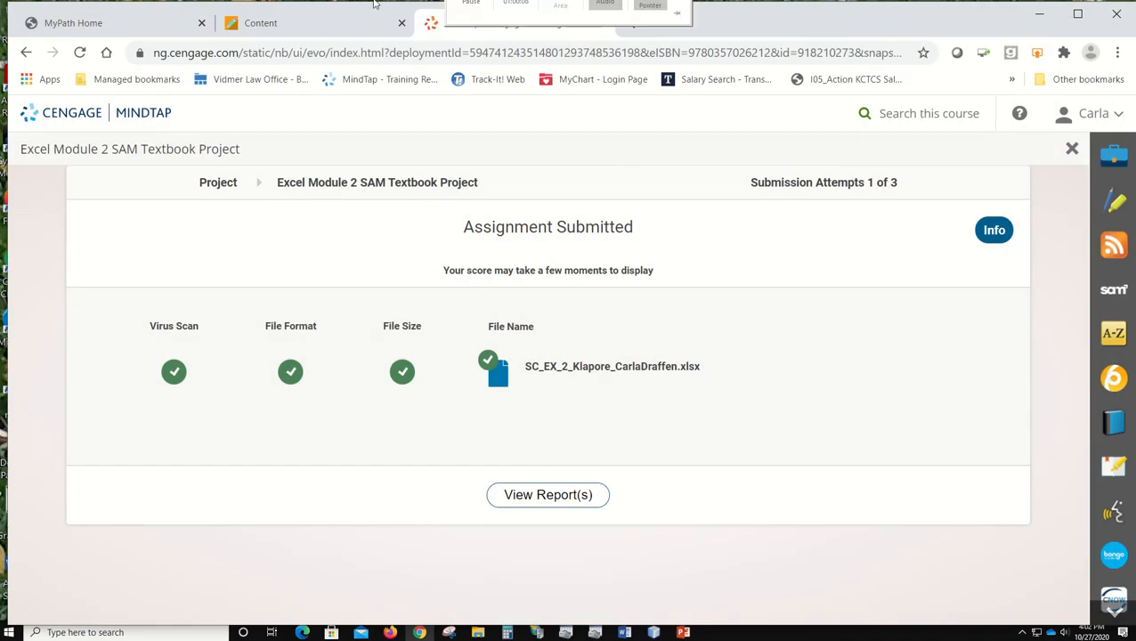